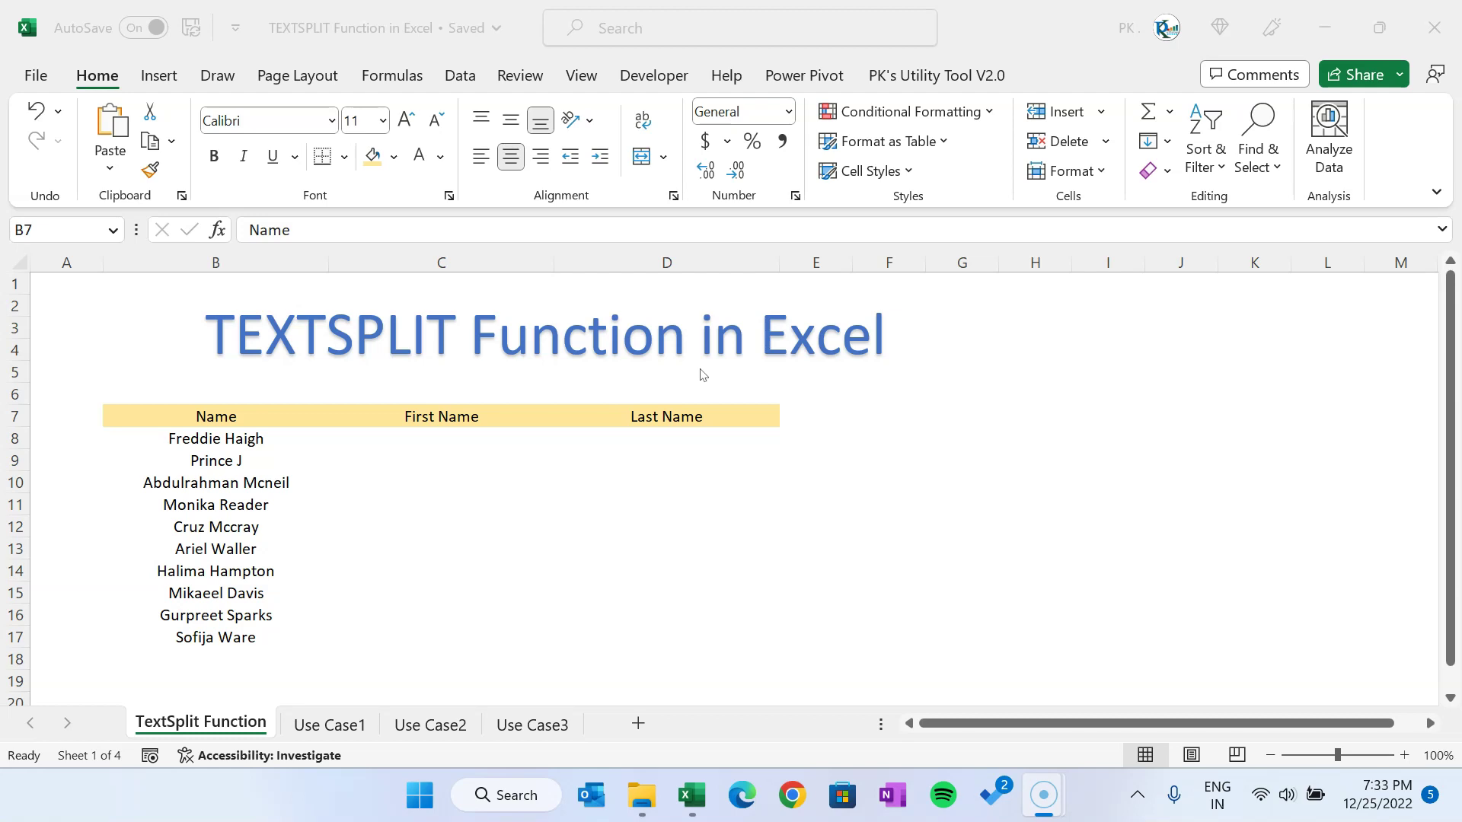
{"action": "left_click", "coordinate": [220, 416]}
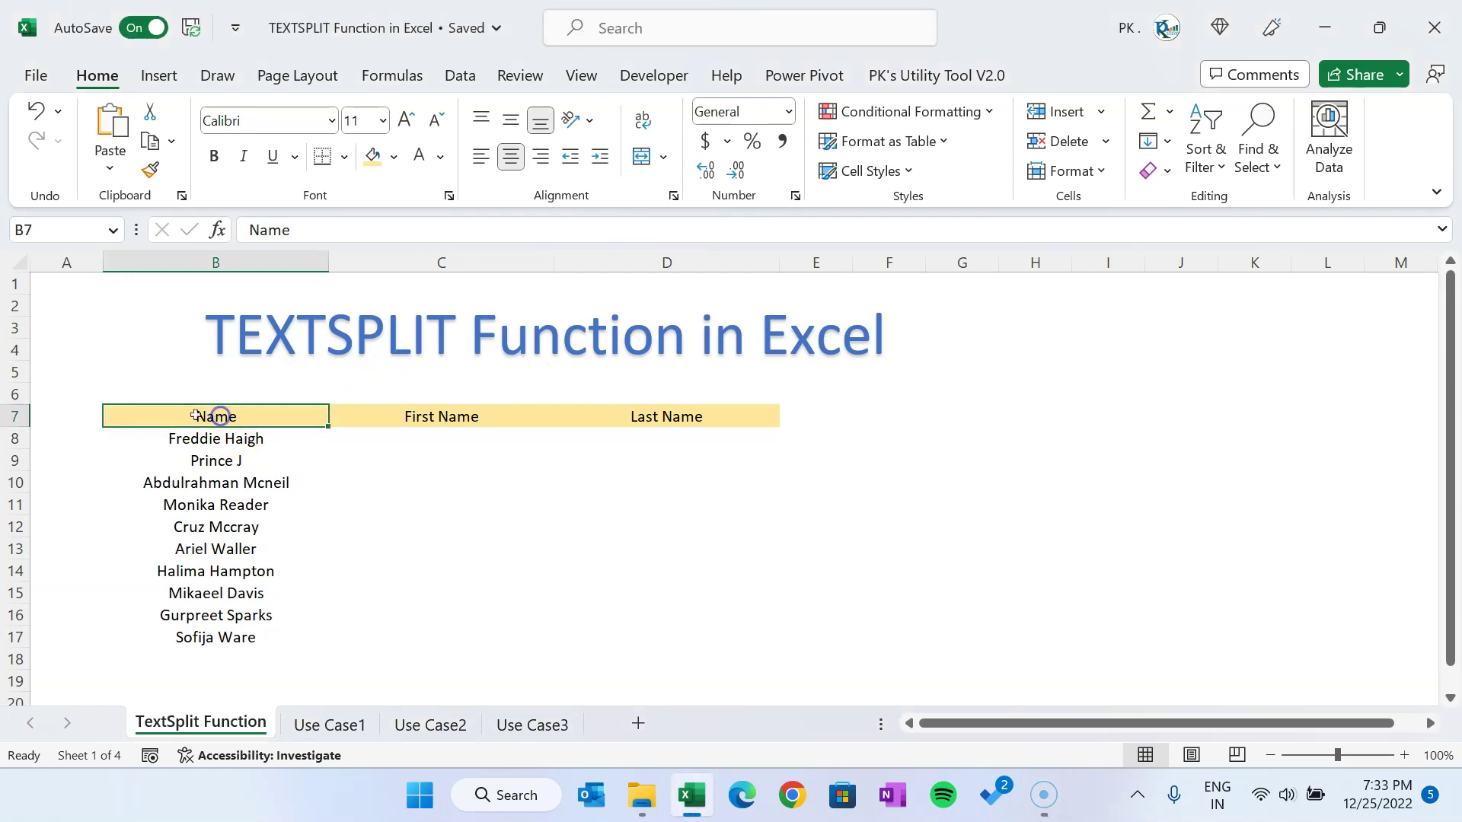
{"action": "mouse_move", "coordinate": [220, 416]}
{"action": "left_mouse_down"}
{"action": "mouse_move", "coordinate": [724, 415]}
{"action": "mouse_move", "coordinate": [693, 641]}
{"action": "left_mouse_up"}
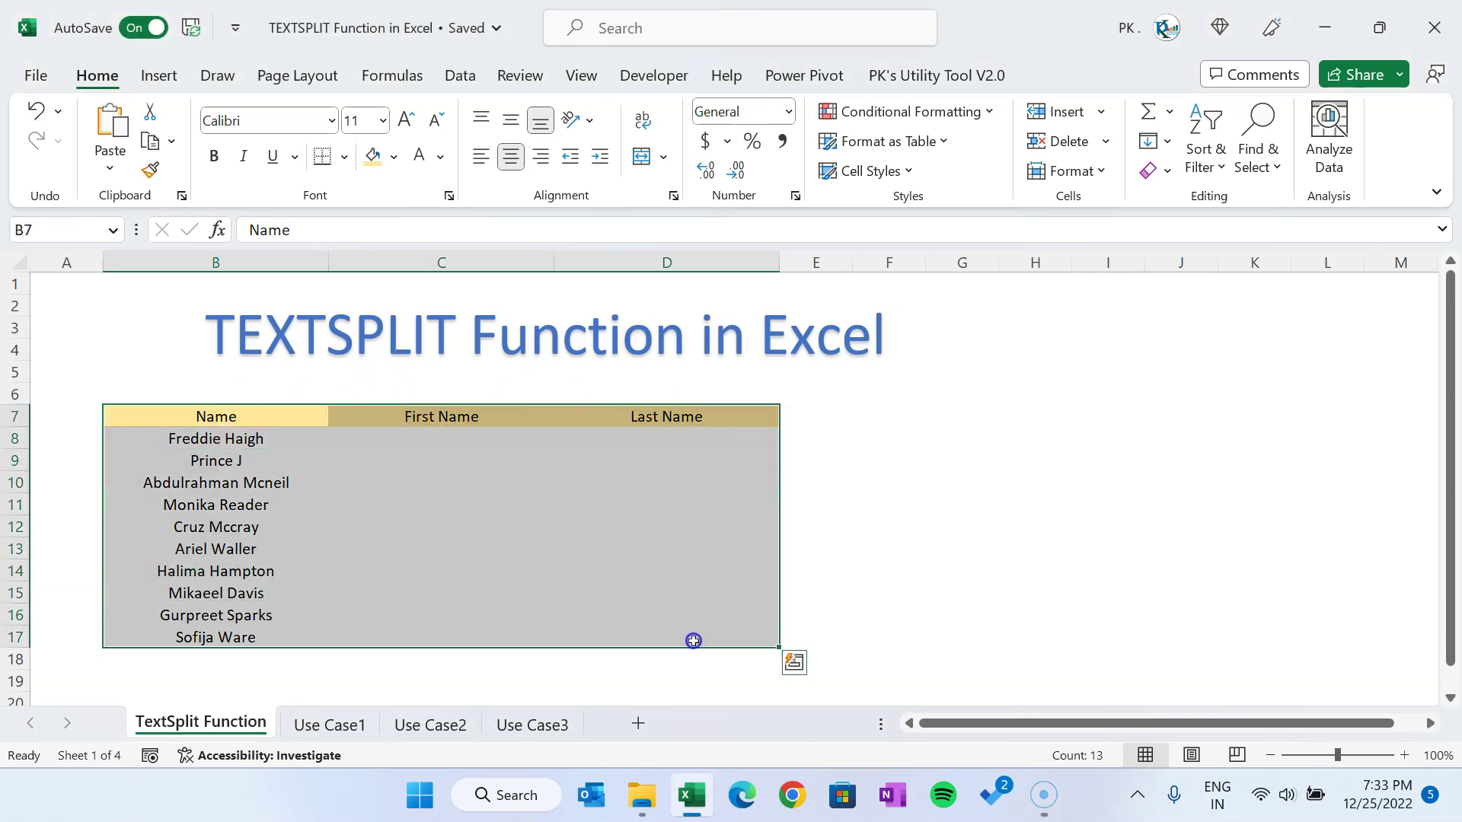
{"action": "left_click_drag", "start_coordinate": [313, 417], "coordinate": [219, 653]}
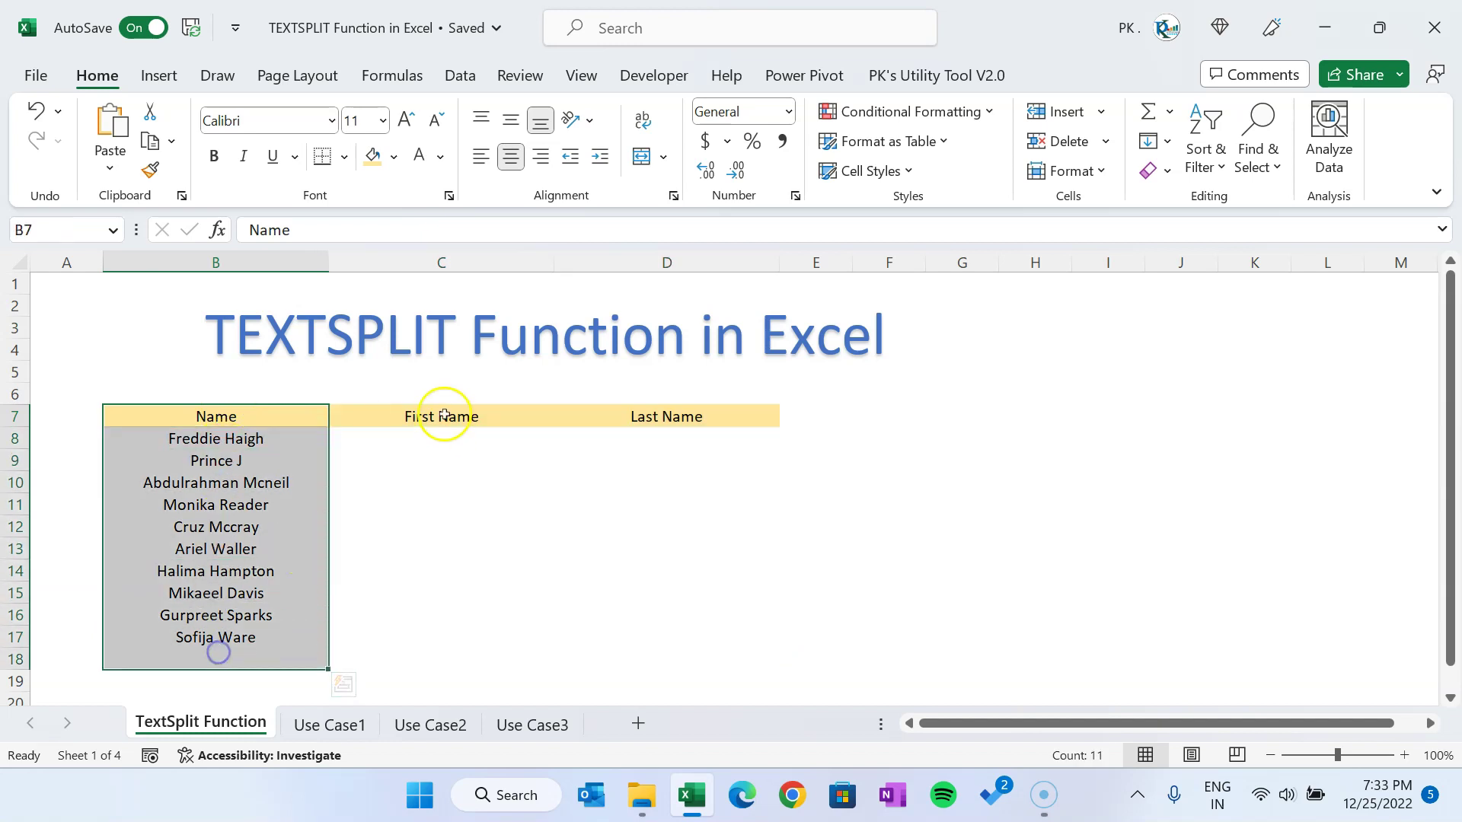
{"action": "left_click", "coordinate": [444, 415]}
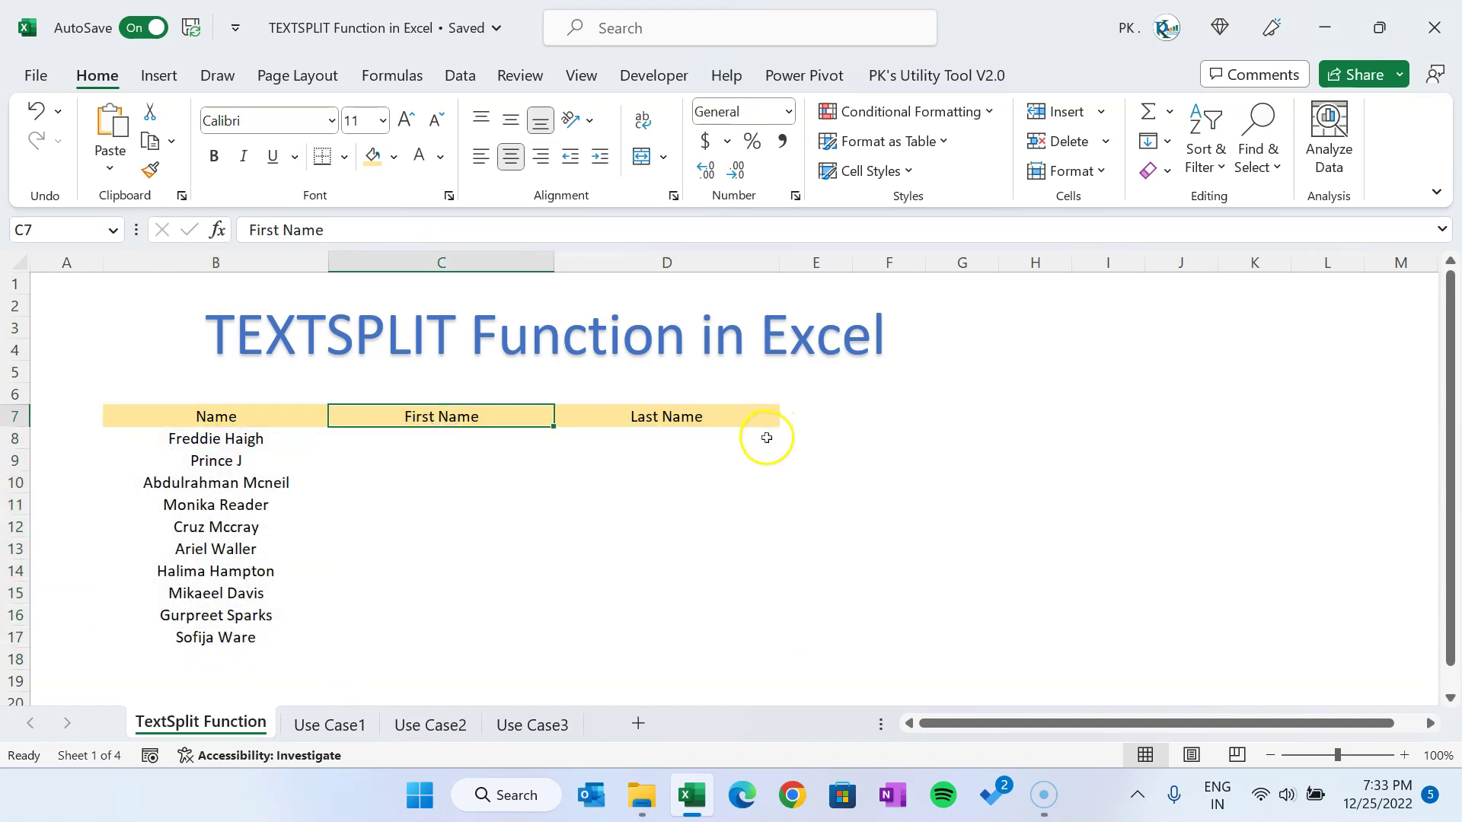
Start a TEXTSPLIT formula in cell C8, the first row under First Name.
{"action": "left_click", "coordinate": [495, 443]}
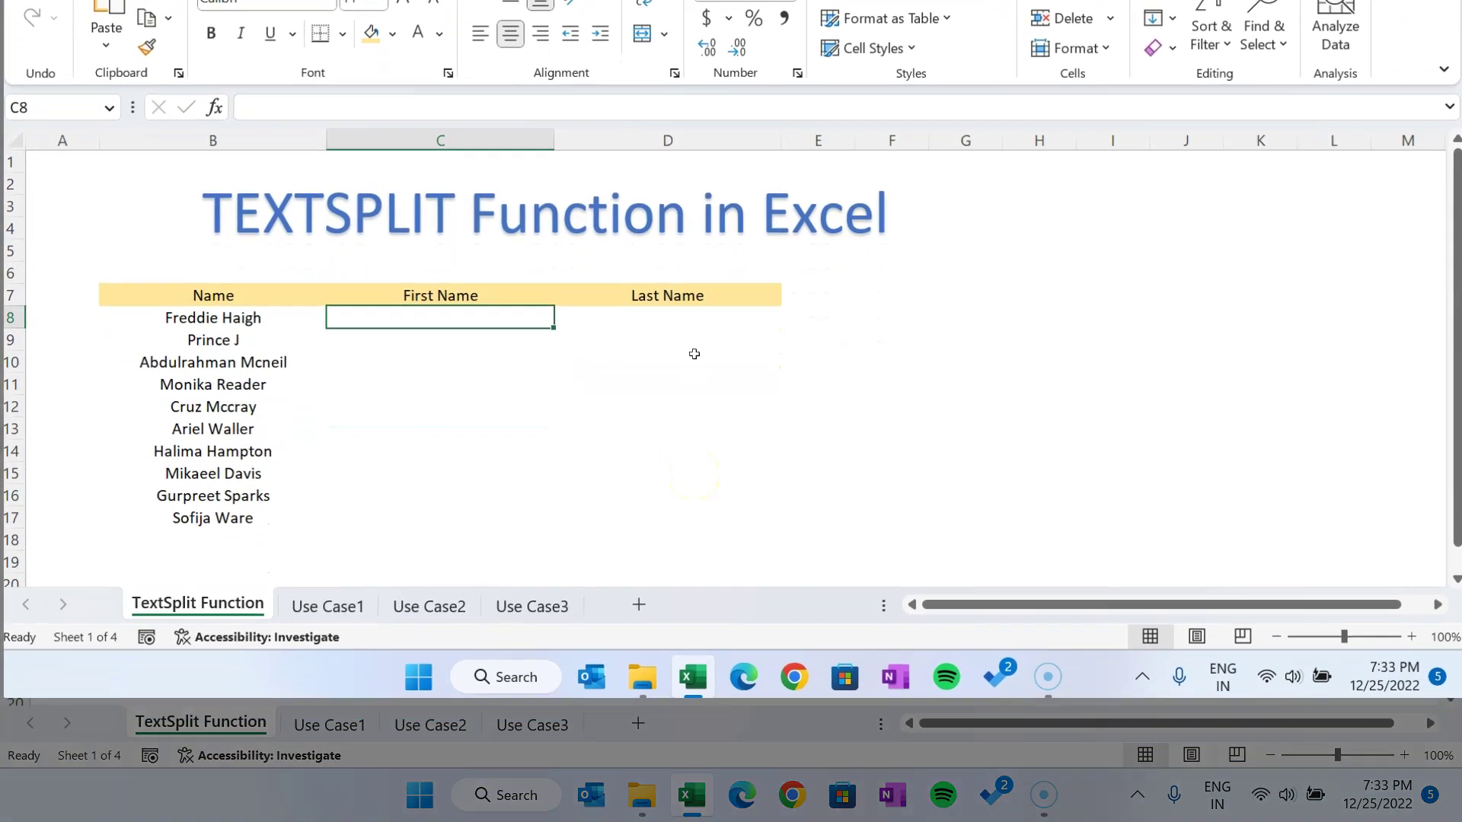
{"action": "type", "text": "="}
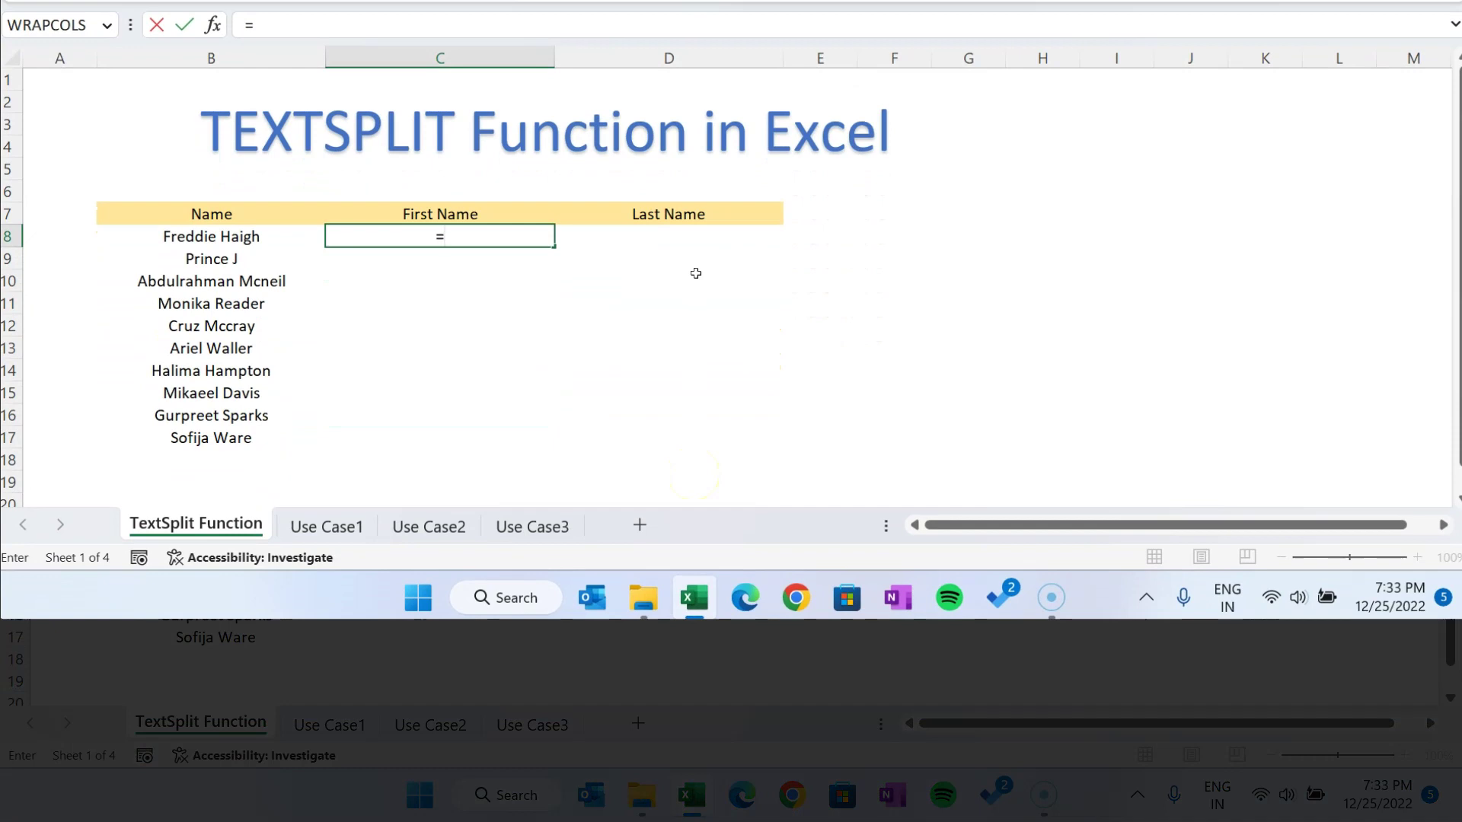
{"action": "type", "text": "tex"}
{"action": "key", "text": "Down"}
{"action": "key", "text": "Down"}
{"action": "key", "text": "Down"}
{"action": "key", "text": "Down"}
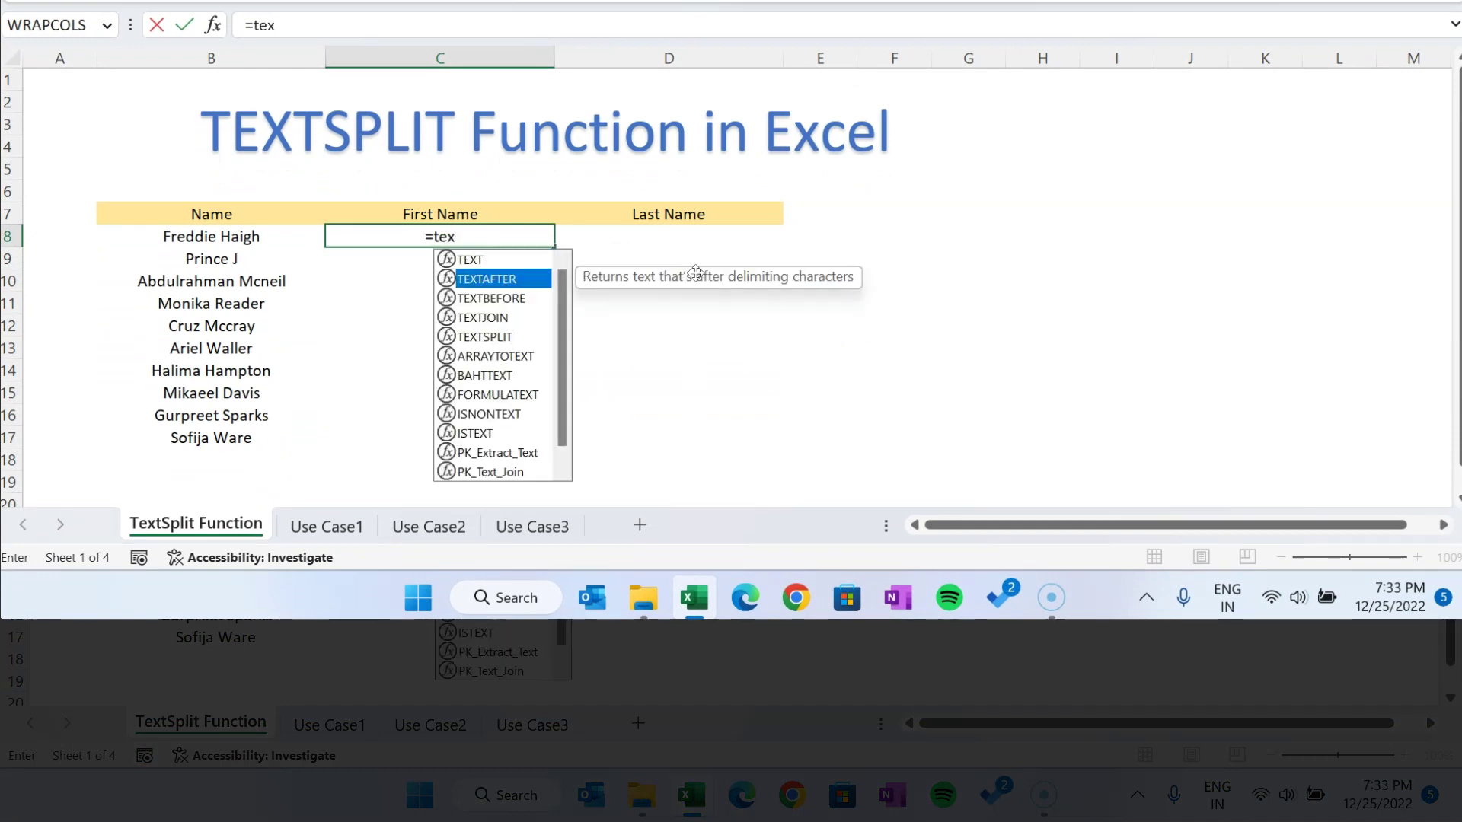
{"action": "key", "text": "Tab"}
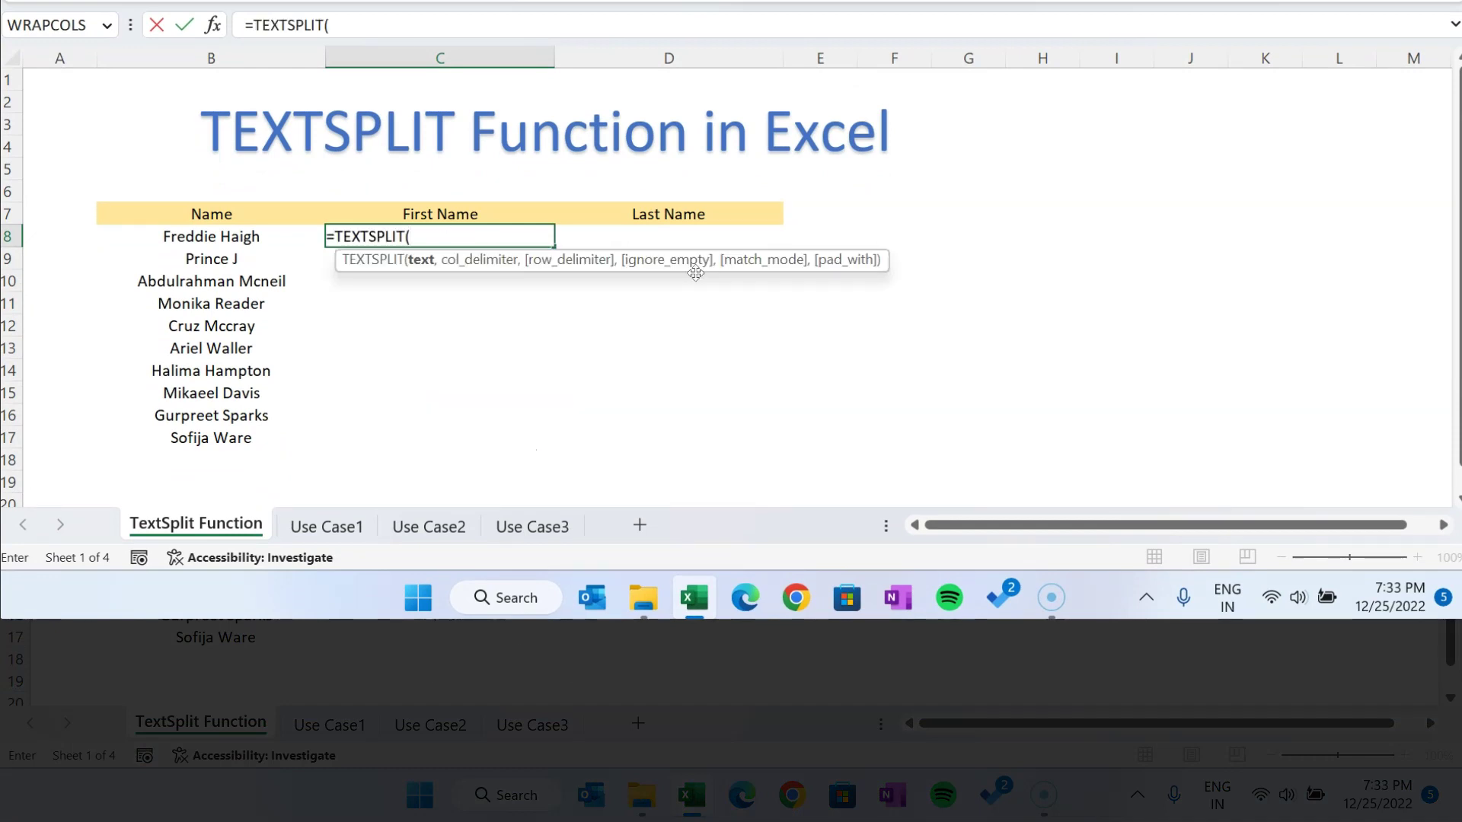
Complete the formula as =TEXTSPLIT(B8," "), splitting the name in B8 at the space.
{"action": "left_click", "coordinate": [430, 271]}
{"action": "left_click", "coordinate": [250, 233]}
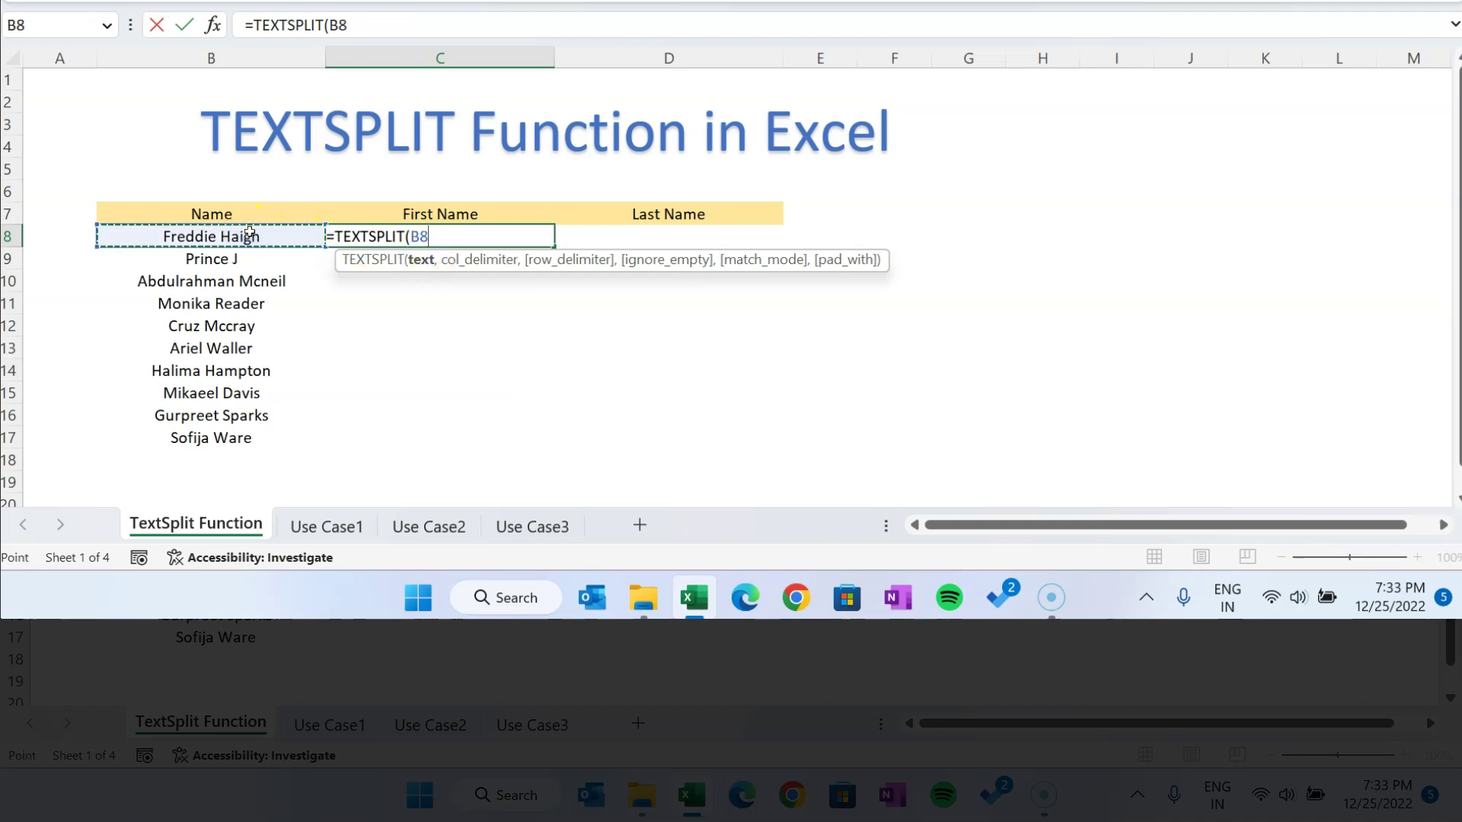
{"action": "type", "text": ","}
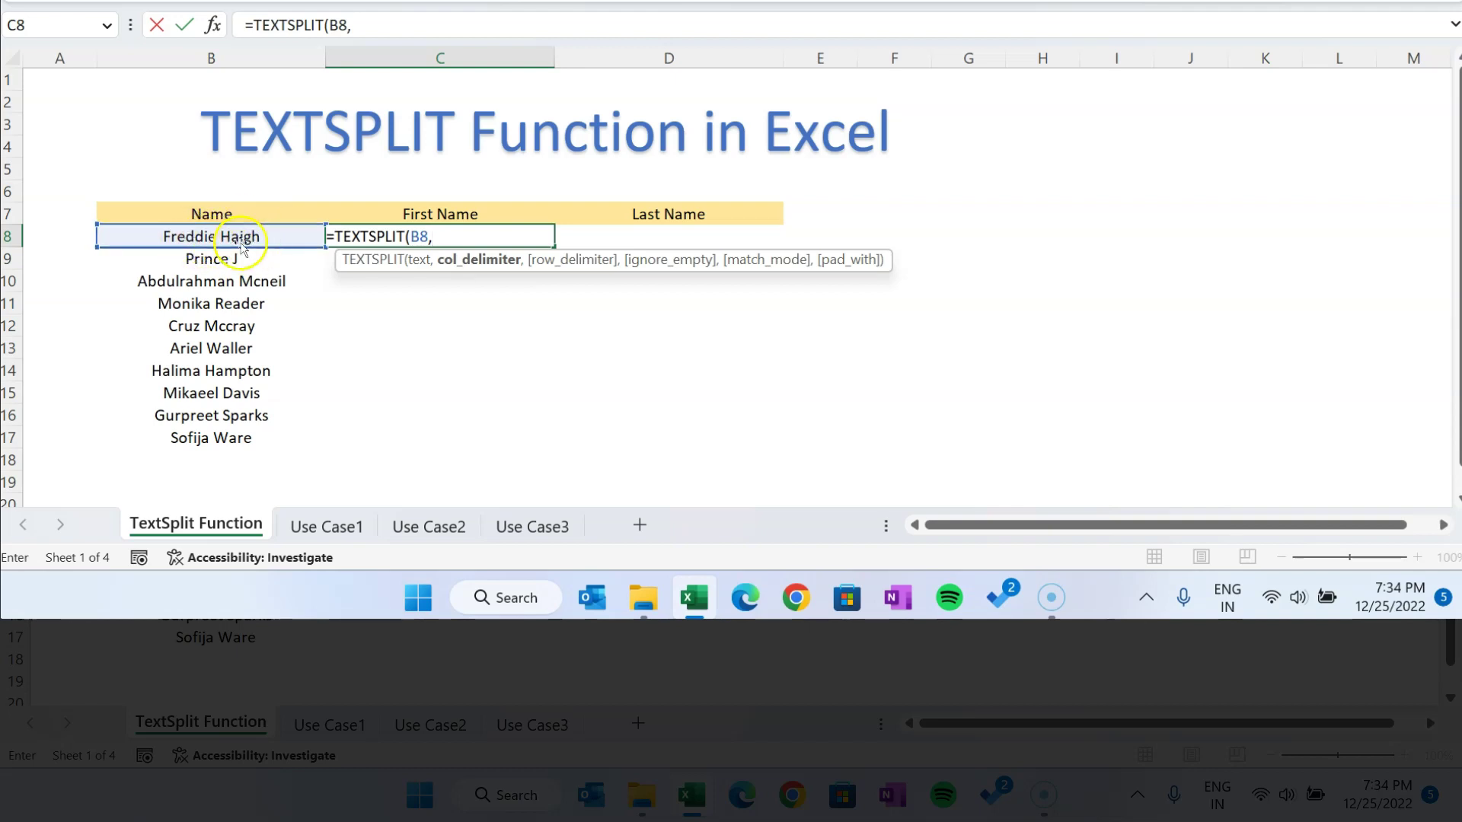
{"action": "type", "text": "\""}
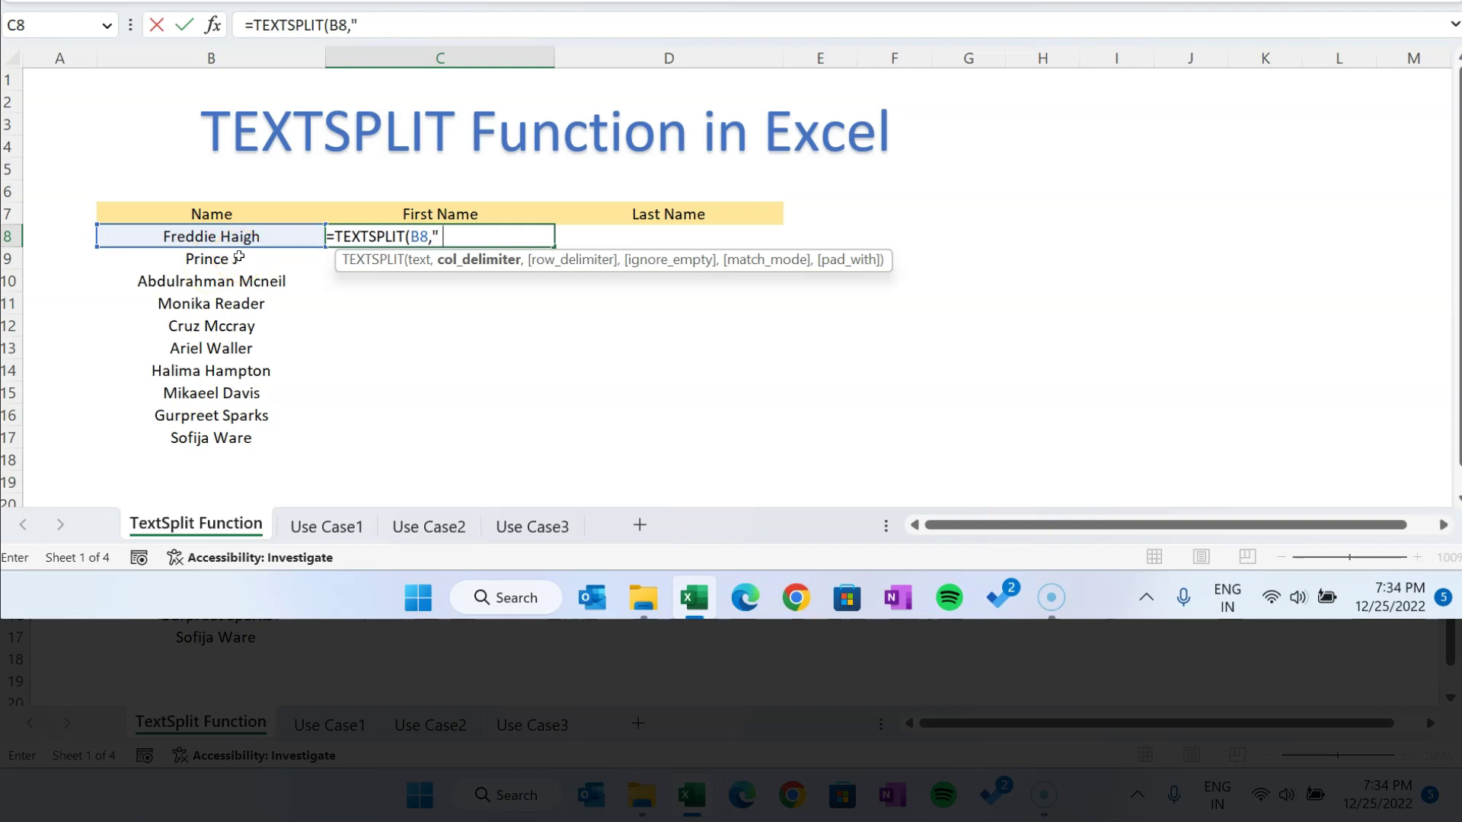
{"action": "type", "text": " \""}
{"action": "left_click", "coordinate": [607, 208]}
{"action": "type", "text": ")"}
{"action": "key", "text": "Return"}
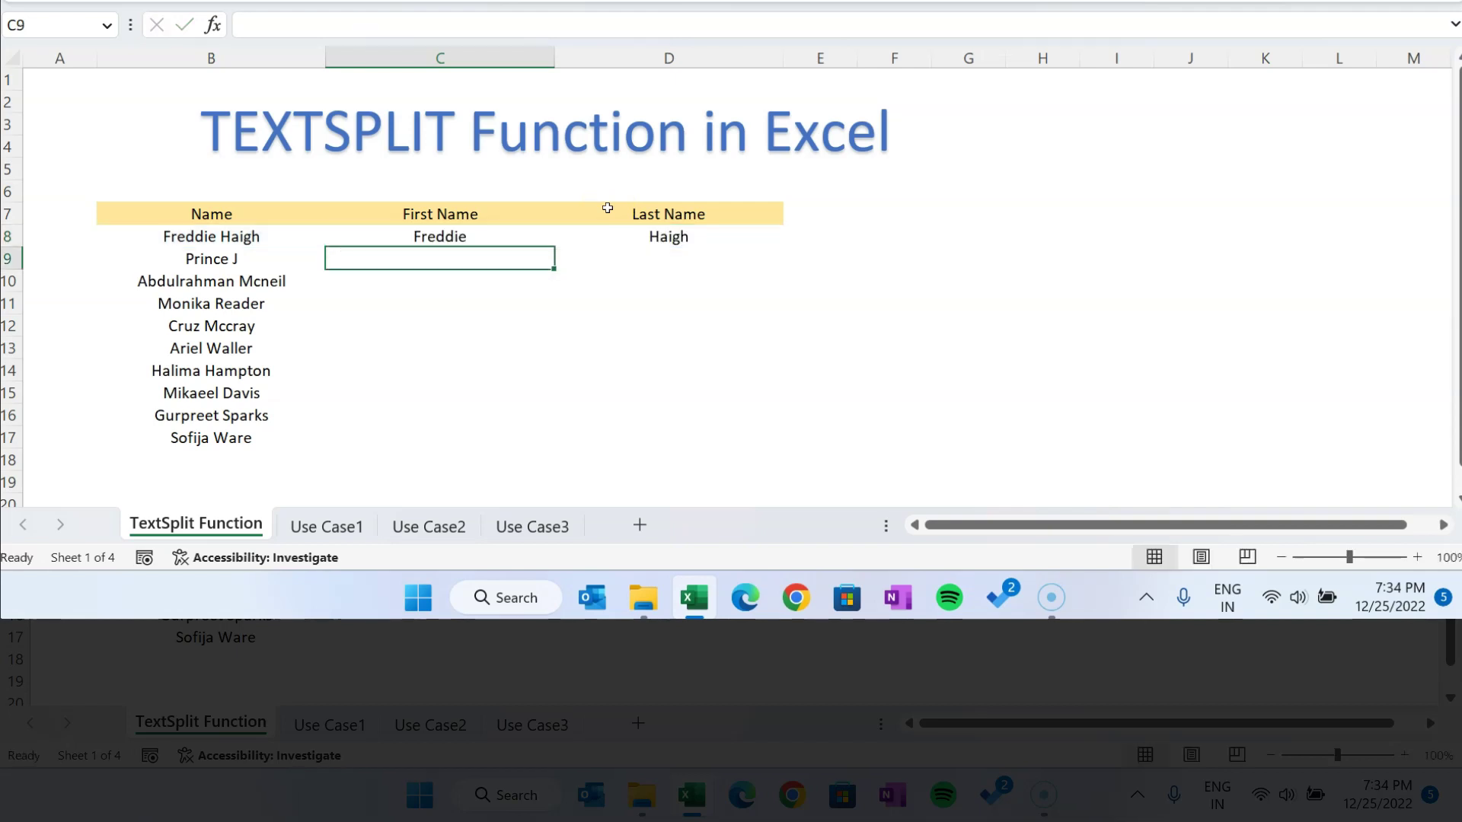
Fill the TEXTSPLIT formula from C8 down through C17.
{"action": "key", "text": "Up"}
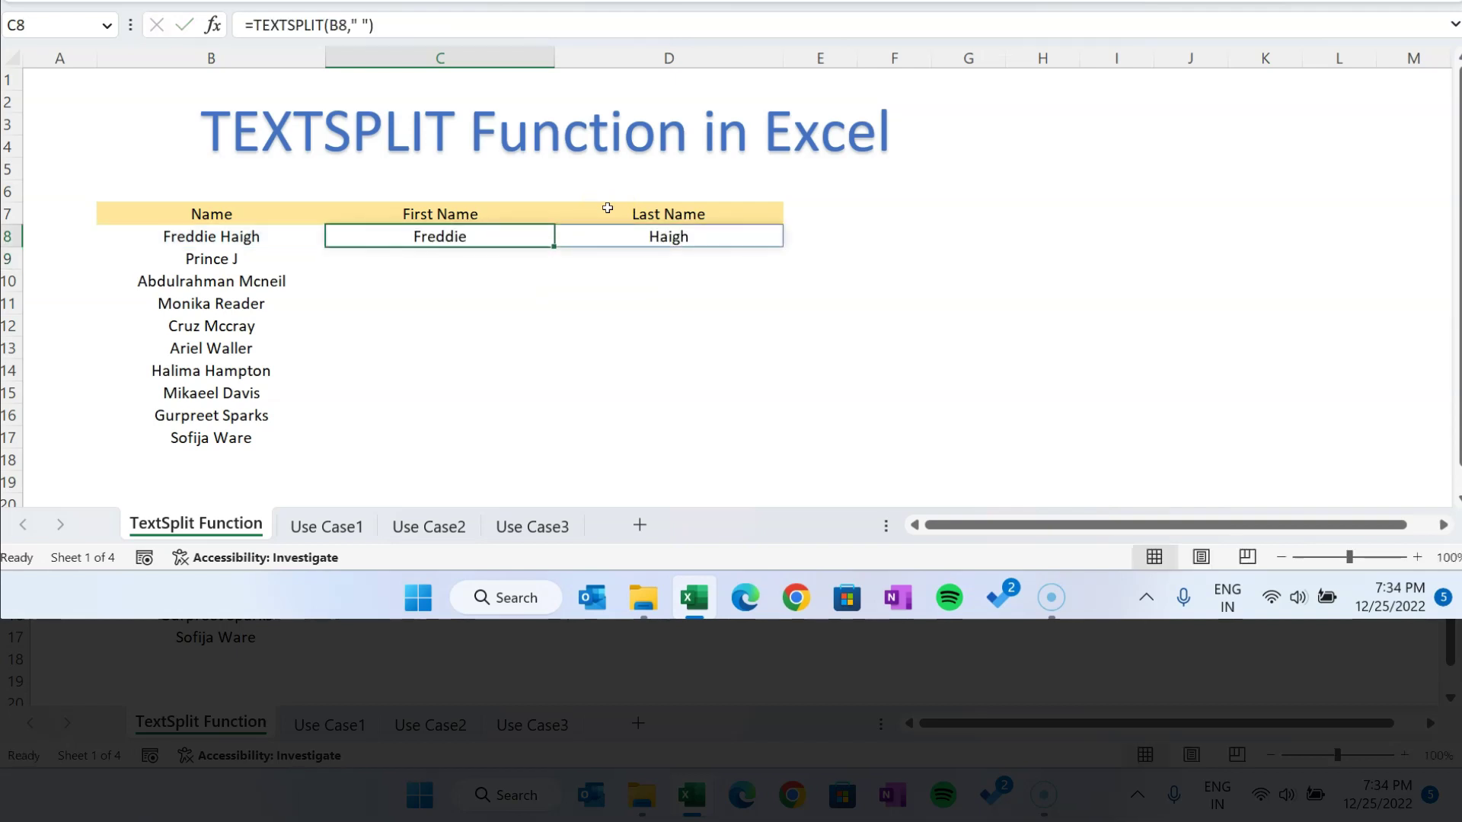
{"action": "key", "text": "Right"}
{"action": "key", "text": "Left"}
{"action": "key", "text": "Right"}
{"action": "key", "text": "Left"}
{"action": "left_click", "coordinate": [547, 257]}
{"action": "left_click_drag", "start_coordinate": [554, 246], "coordinate": [523, 447]}
{"action": "left_click", "coordinate": [1013, 301]}
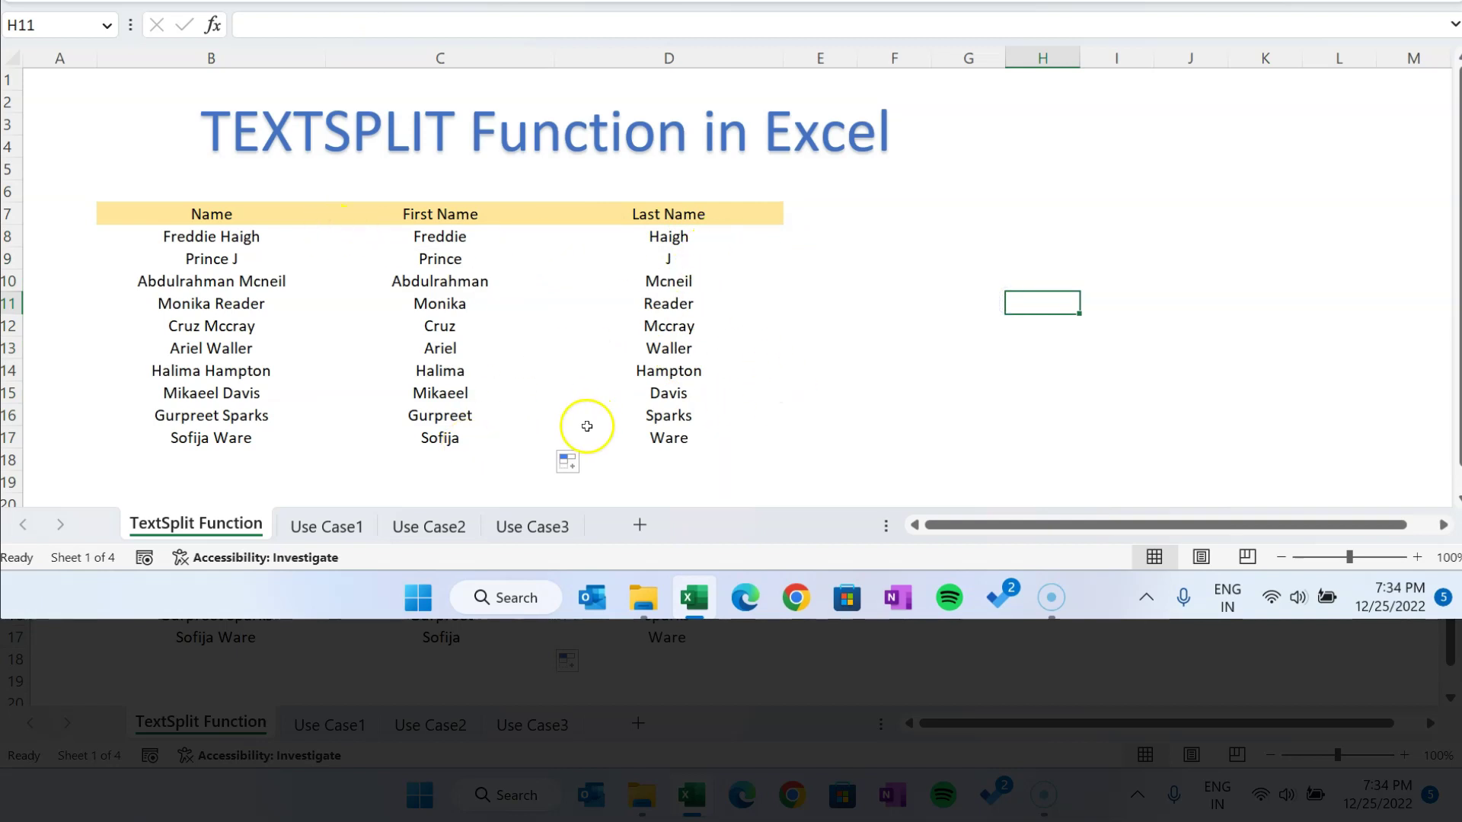
{"action": "left_click", "coordinate": [234, 234]}
{"action": "left_click_drag", "start_coordinate": [233, 235], "coordinate": [187, 266]}
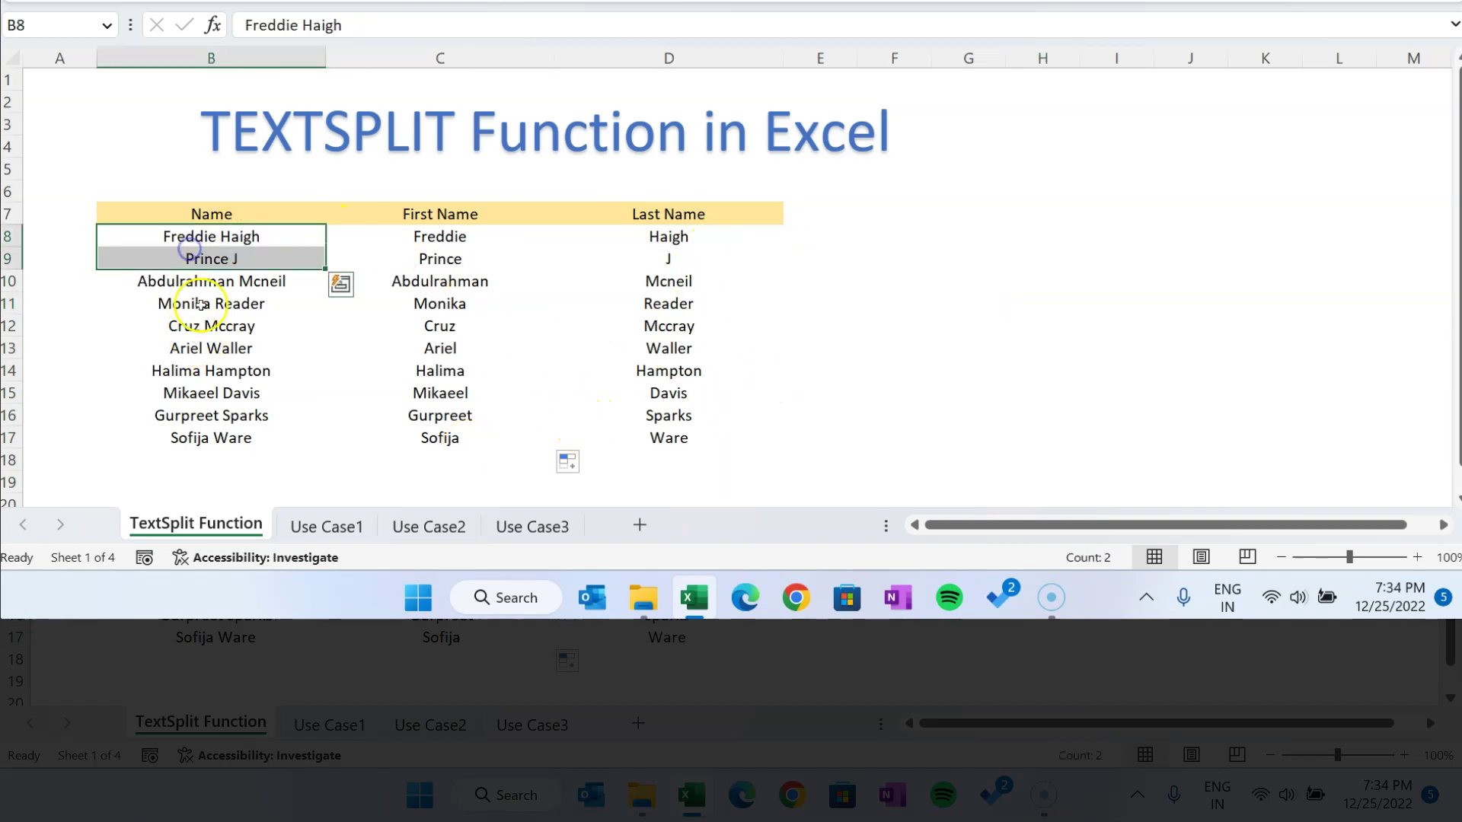
{"action": "left_click", "coordinate": [218, 259]}
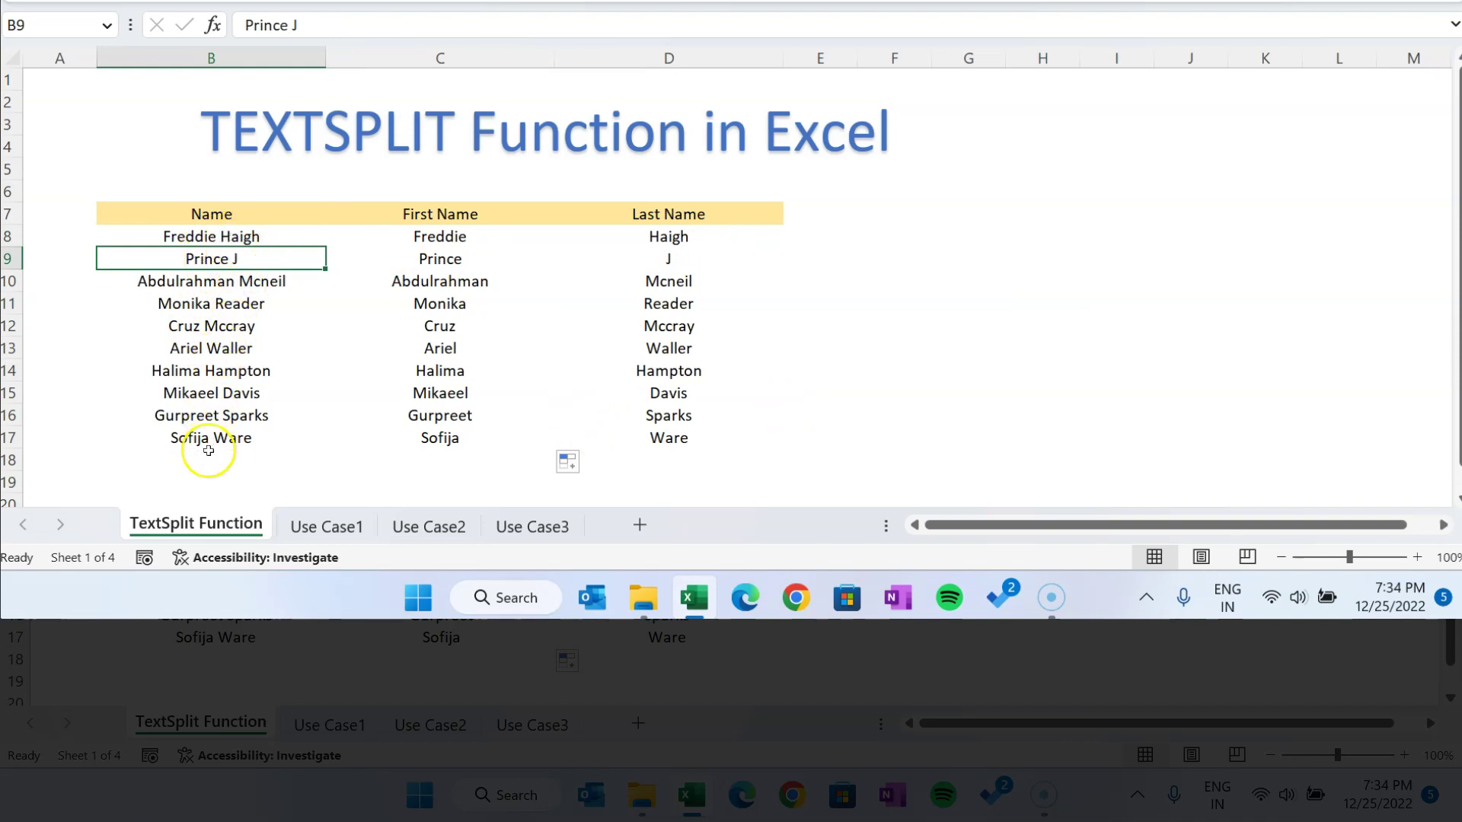
{"action": "left_click_drag", "start_coordinate": [224, 230], "coordinate": [216, 439]}
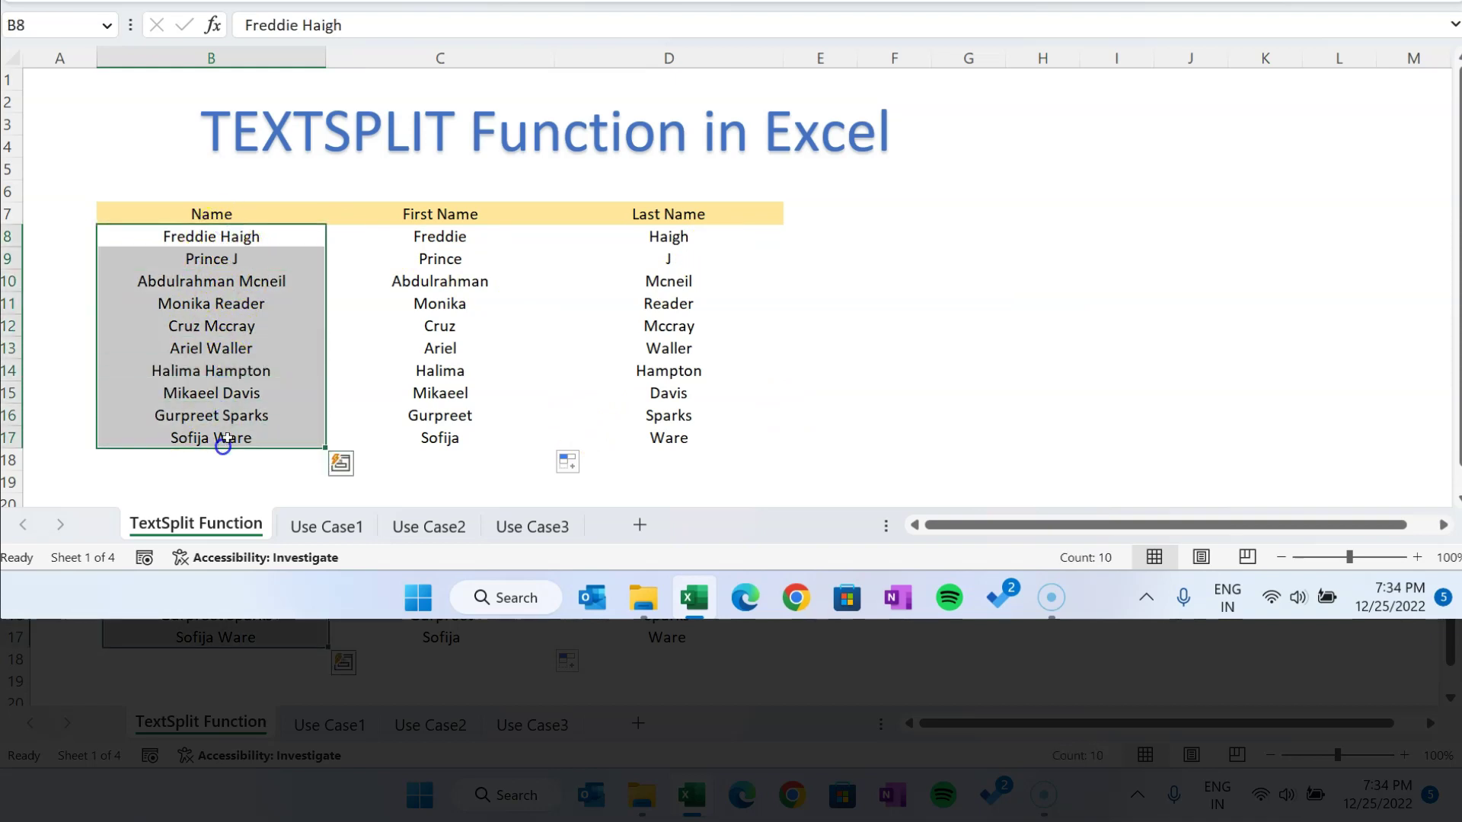
{"action": "left_click", "coordinate": [420, 233]}
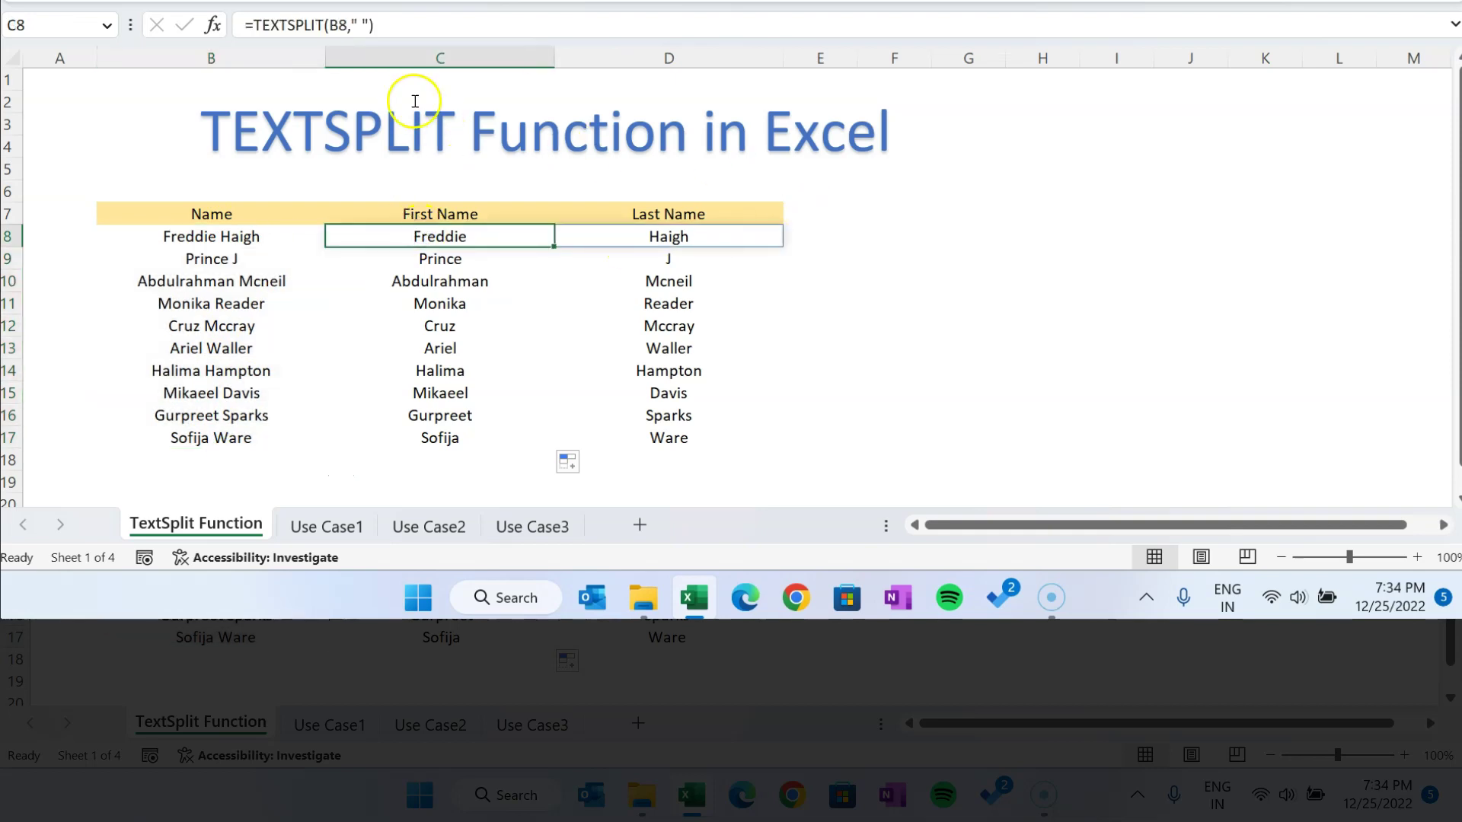
{"action": "left_click_drag", "start_coordinate": [495, 242], "coordinate": [486, 424]}
Edit the formula in C8 to split the whole range, =TEXTSPLIT(B8:B17," ").
{"action": "left_click", "coordinate": [515, 233]}
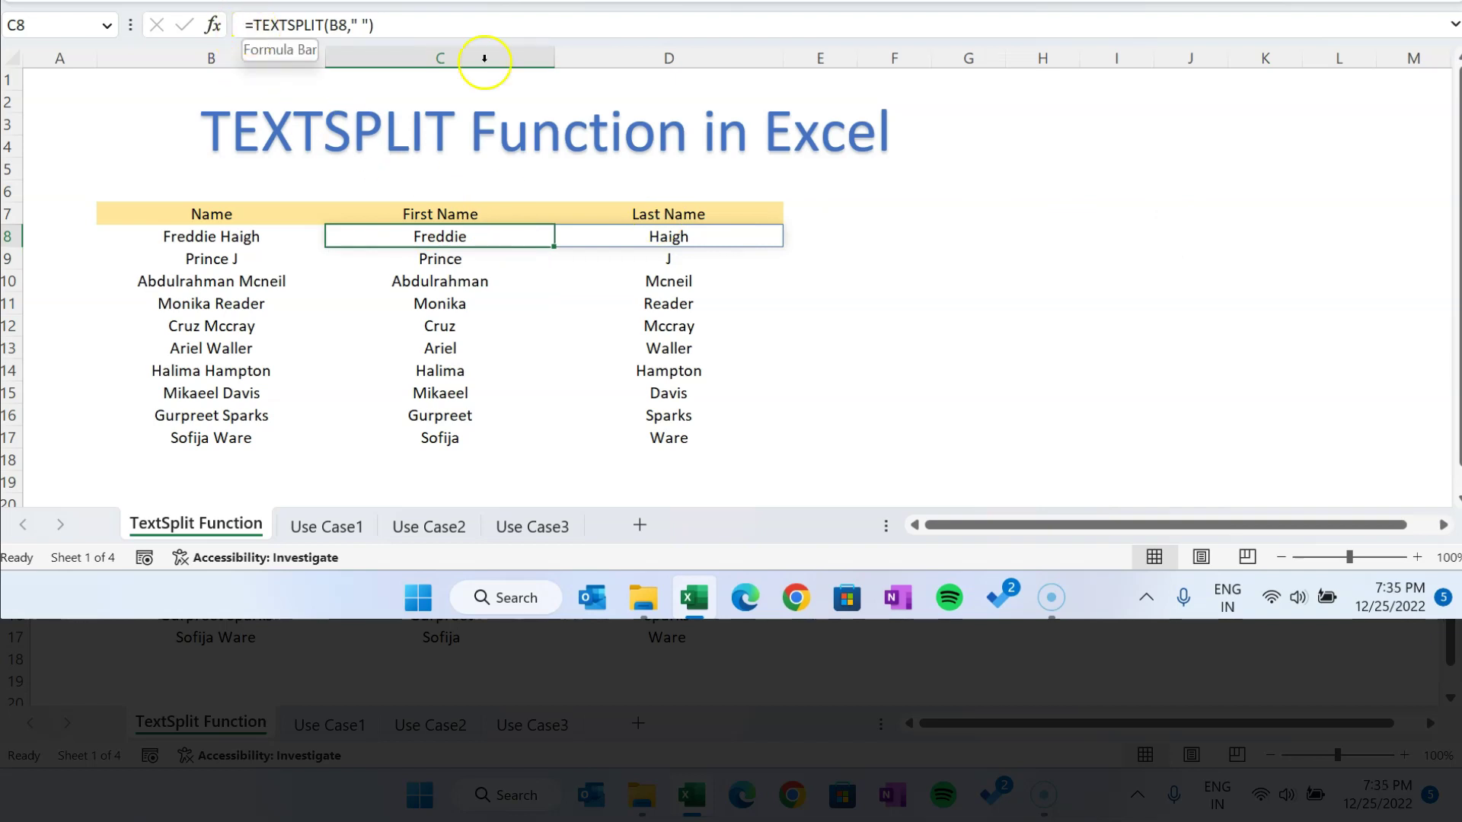
{"action": "left_click", "coordinate": [349, 25]}
{"action": "type", "text": ":"}
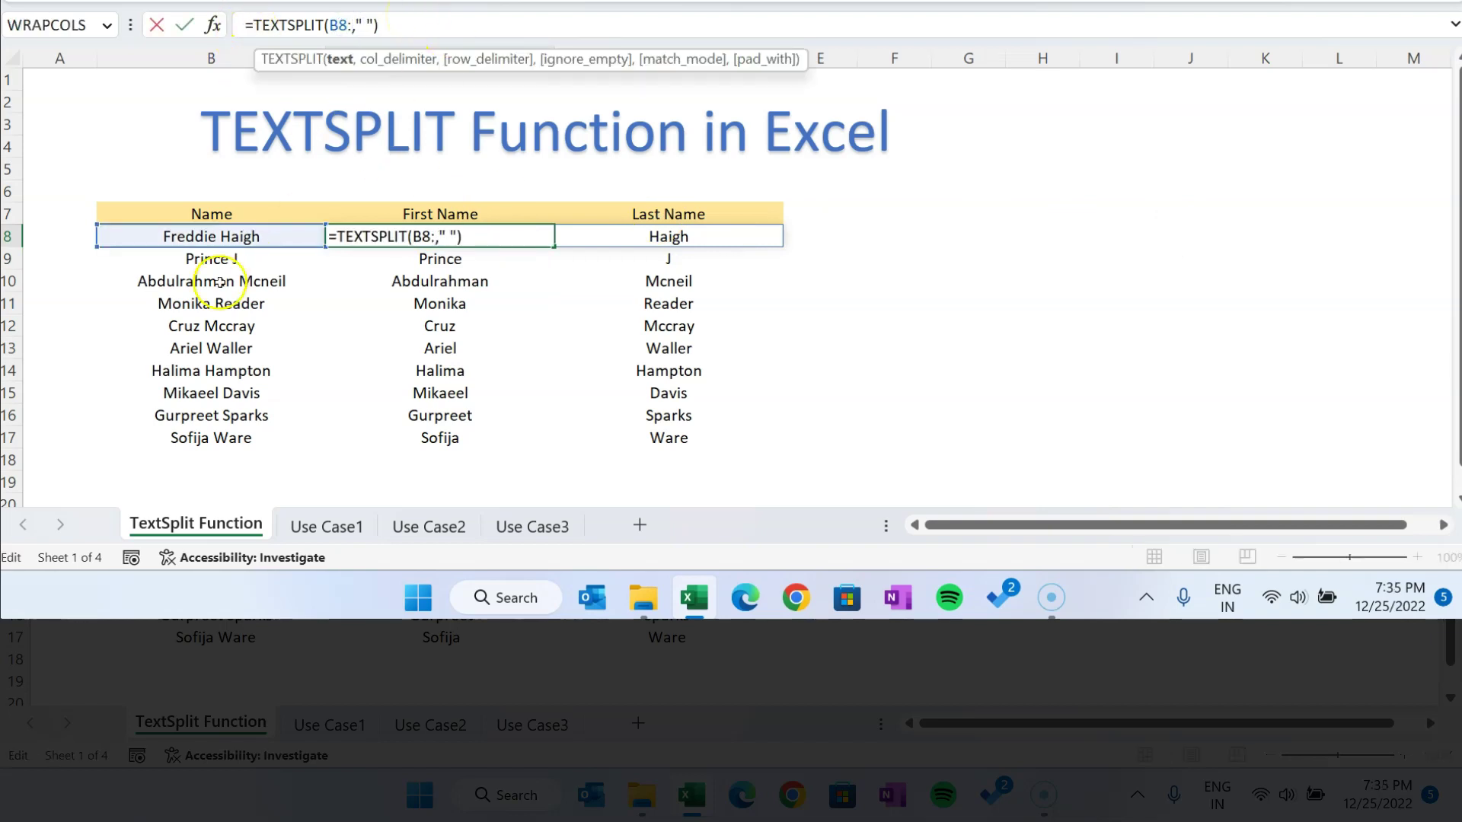
{"action": "left_click", "coordinate": [229, 236]}
{"action": "key", "text": "ctrl+shift+Down"}
{"action": "key", "text": "Return"}
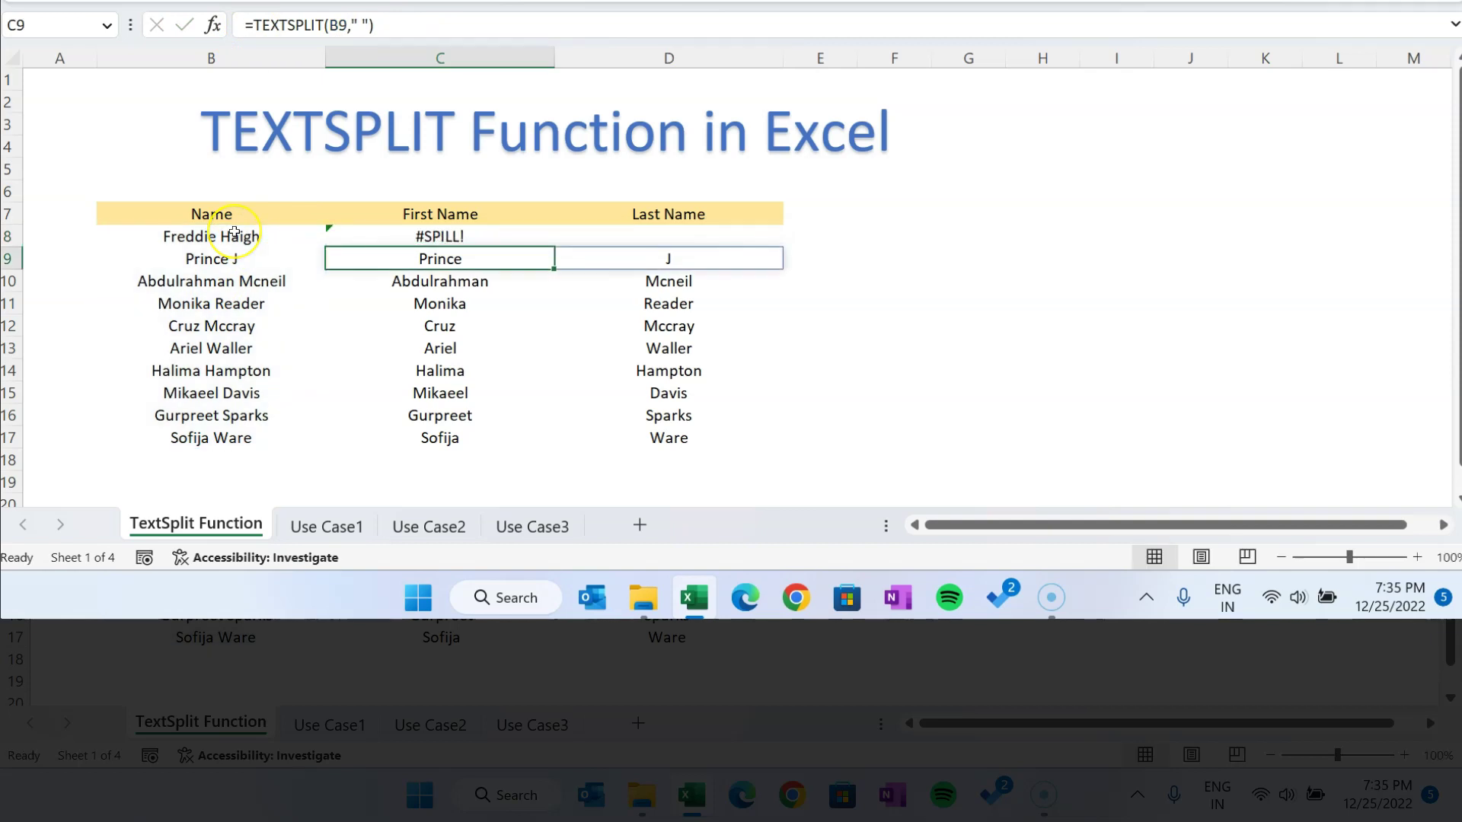
Delete the copied TEXTSPLIT formulas from C9:C17, below the edited formula.
{"action": "key", "text": "Up"}
{"action": "key", "text": "Down"}
{"action": "key", "text": "ctrl+shift+Down"}
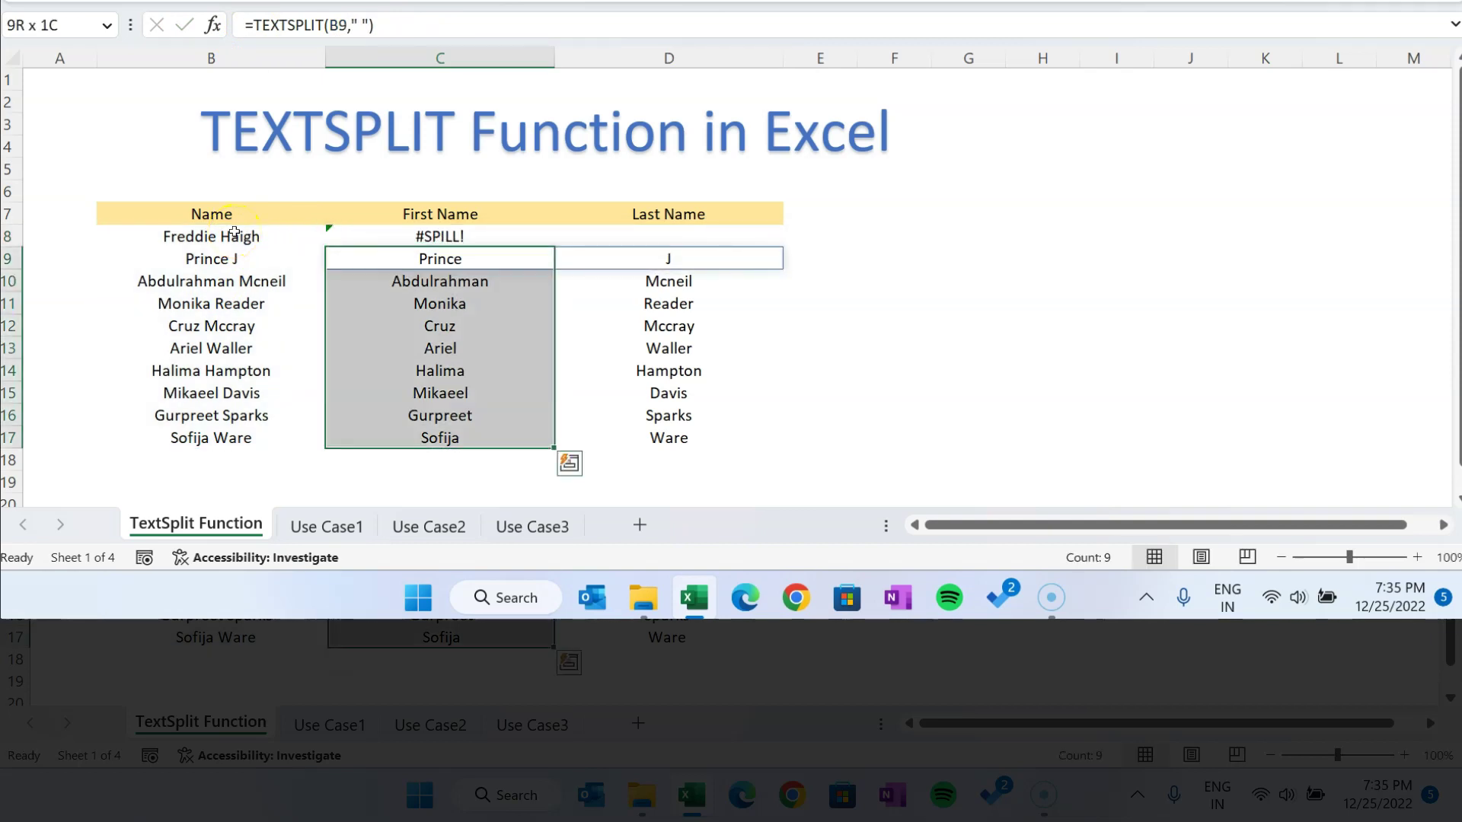
{"action": "key", "text": "Delete"}
{"action": "key", "text": "Up"}
{"action": "key", "text": "Down"}
{"action": "key", "text": "Down"}
{"action": "key", "text": "Down"}
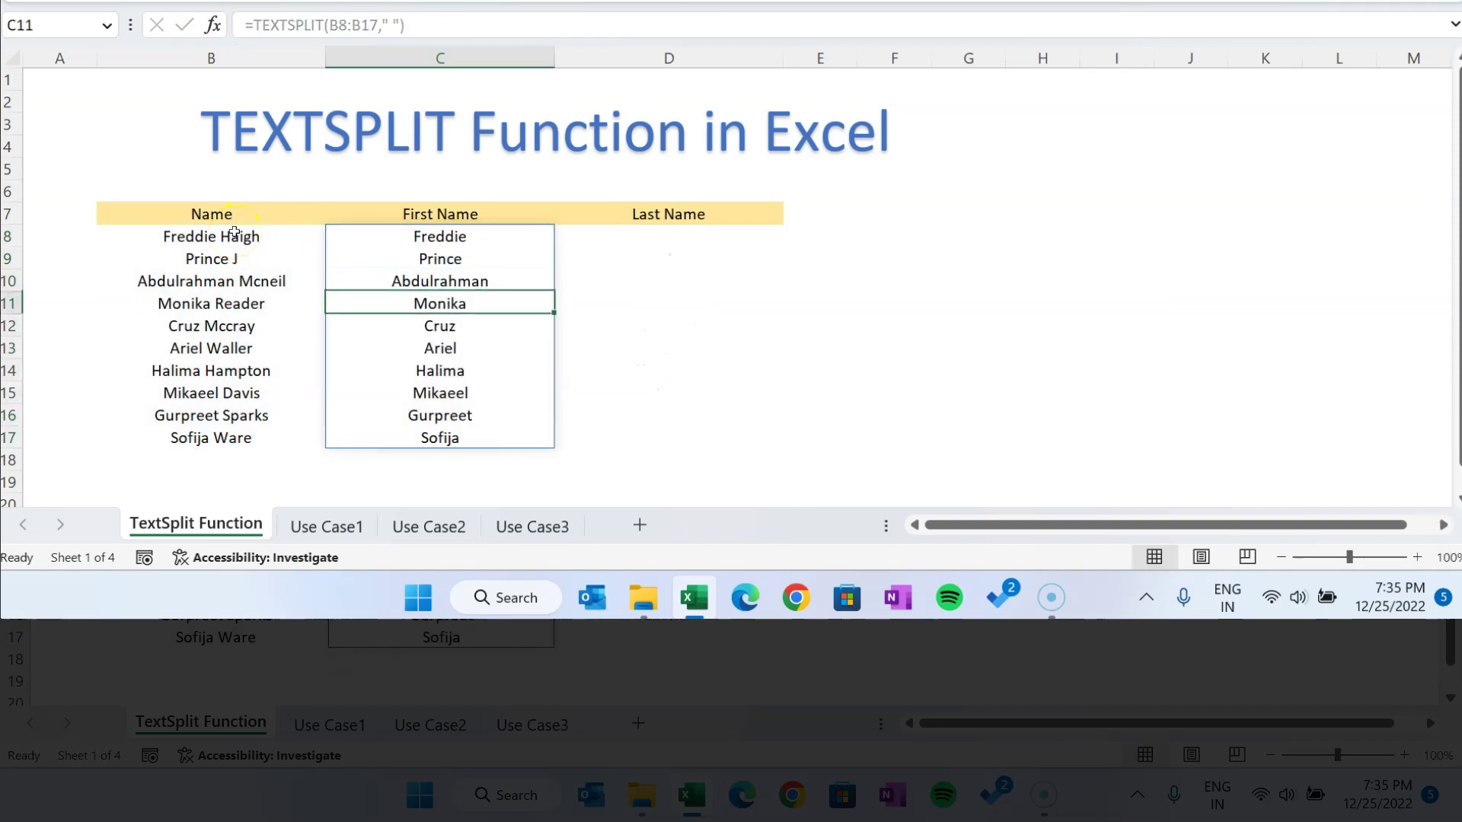
Delete the range-based TEXTSPLIT formula from cell C8.
{"action": "key", "text": "ctrl+Down"}
{"action": "key", "text": "ctrl+Up"}
{"action": "key", "text": "Down"}
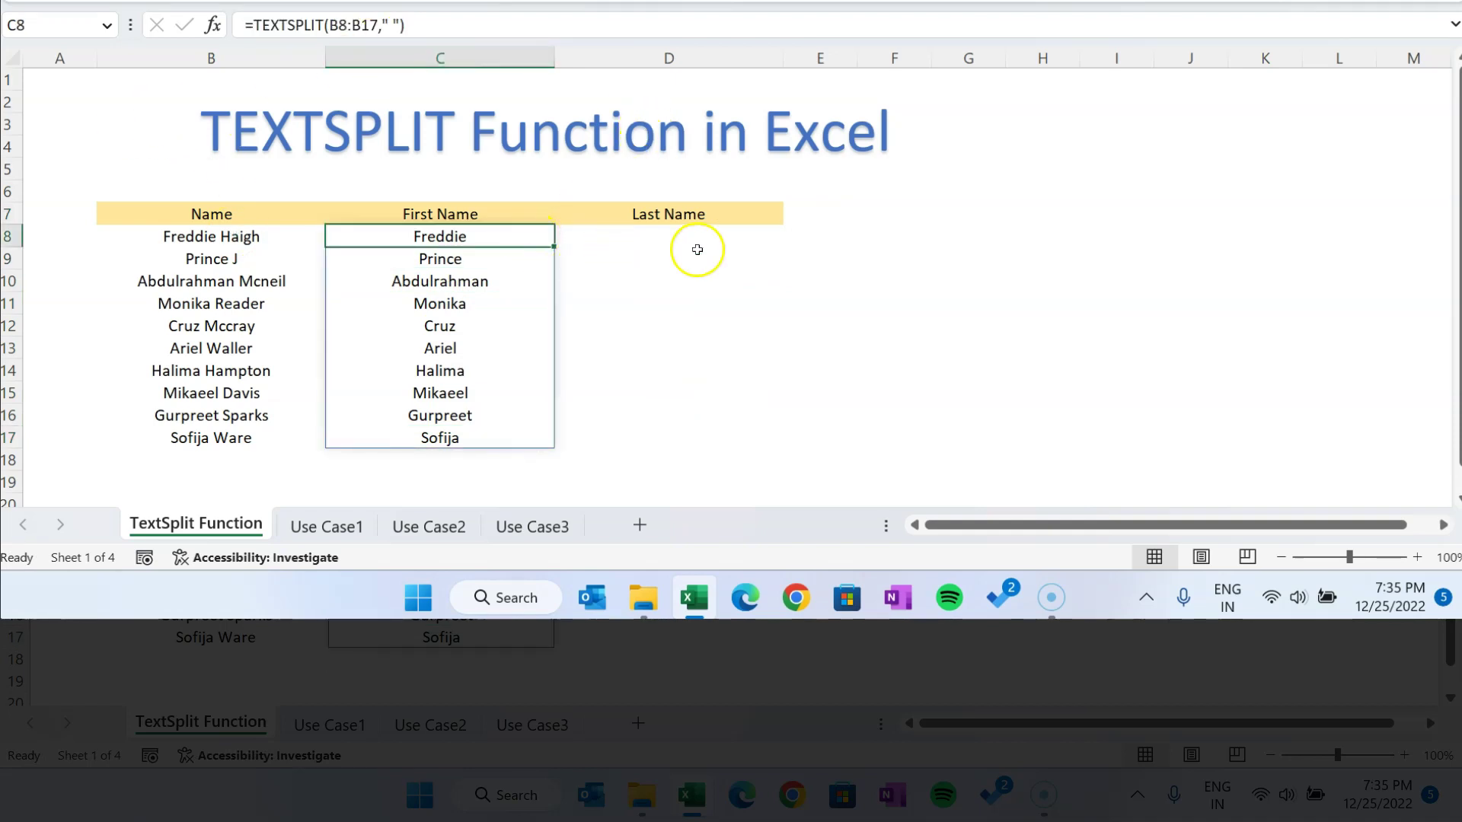
{"action": "key", "text": "Delete"}
{"action": "key", "text": "Up"}
{"action": "key", "text": "Down"}
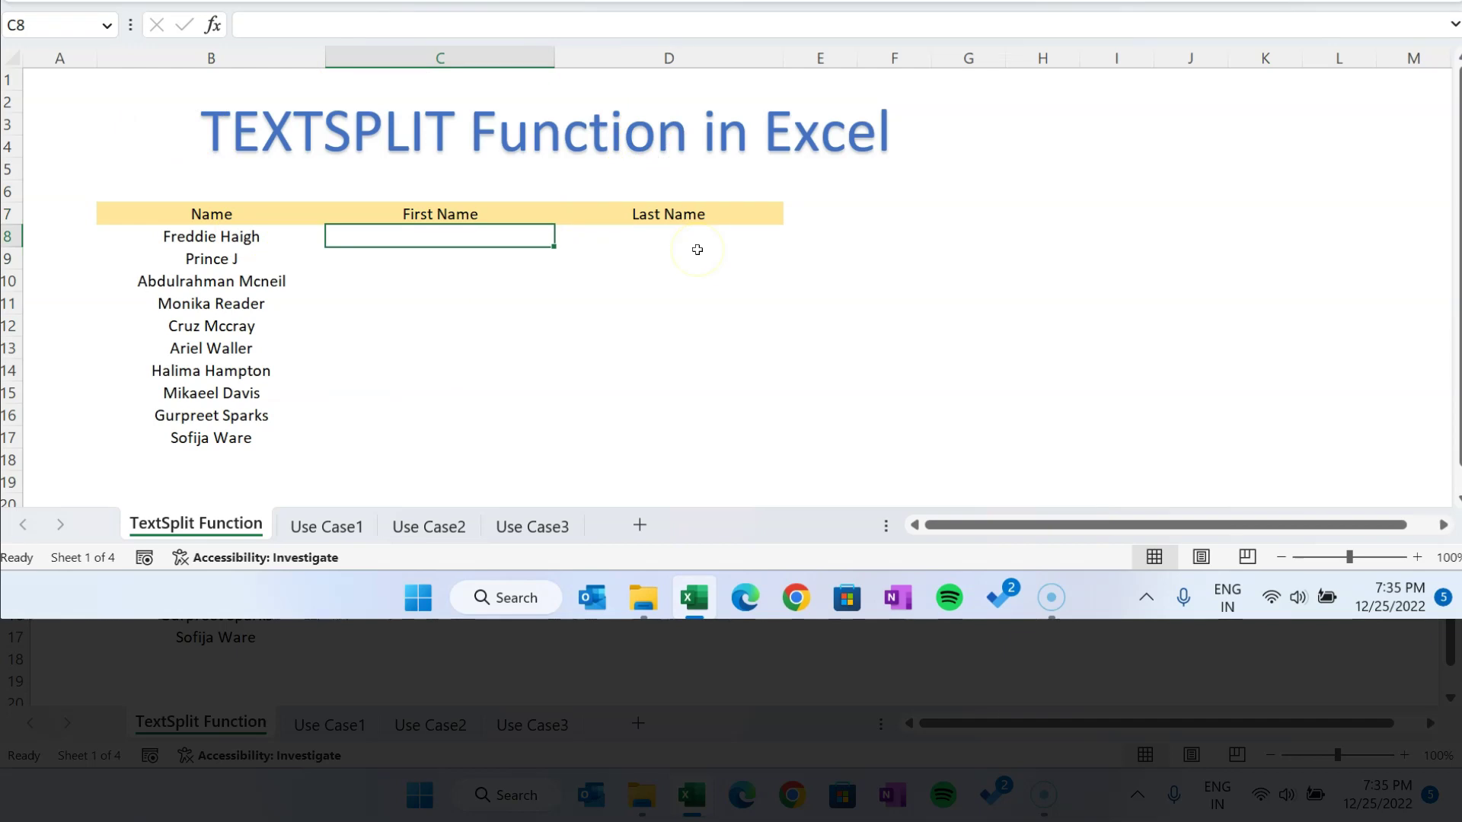
Join all names in C8 with an asterisk delimiter, ignoring empty cells, using =TEXTJOIN("*",TRUE,B8:B17).
{"action": "type", "text": "=te"}
{"action": "key", "text": "Down"}
{"action": "key", "text": "Down"}
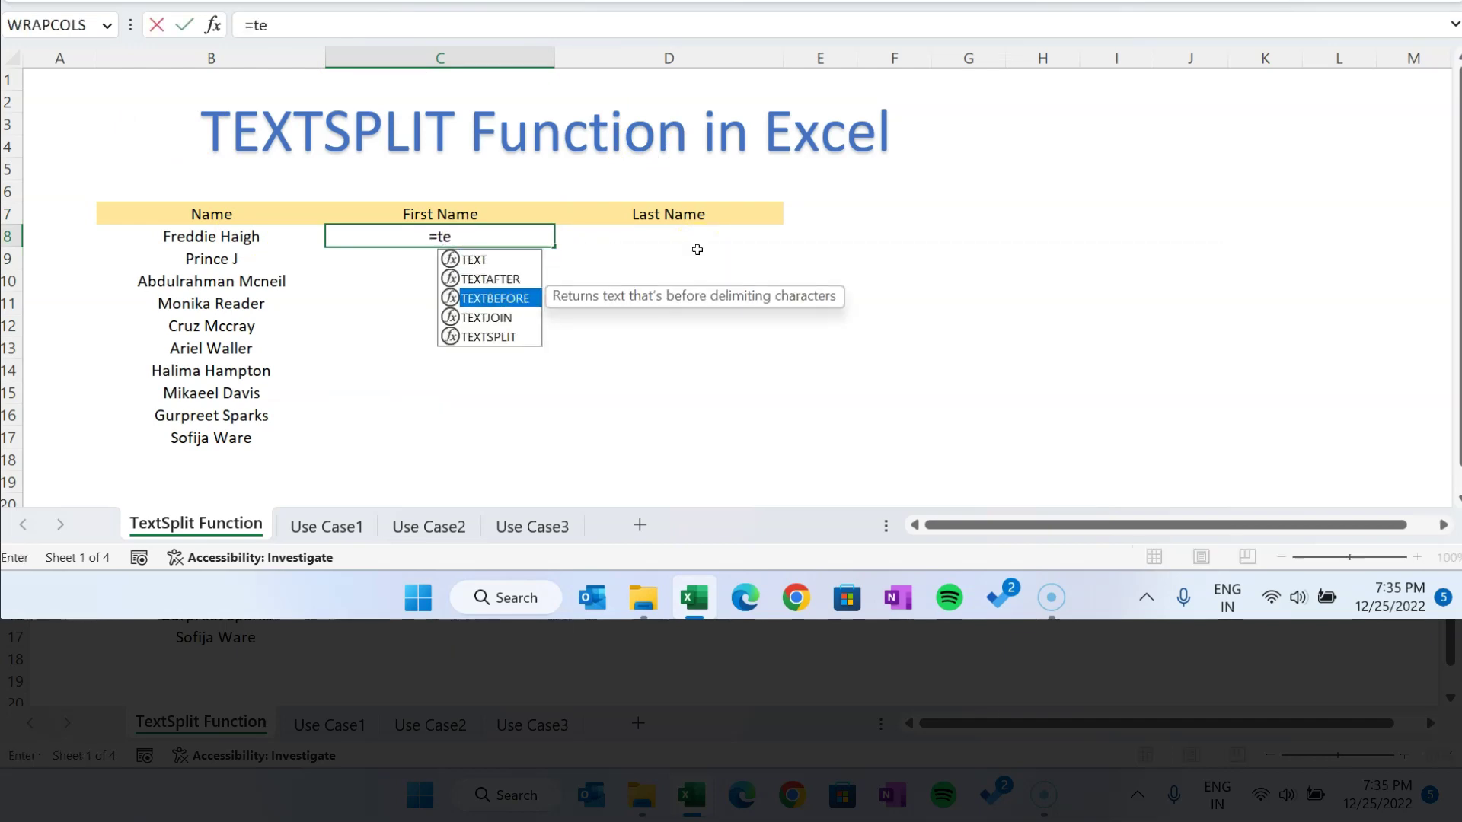
{"action": "key", "text": "Down"}
{"action": "key", "text": "Tab"}
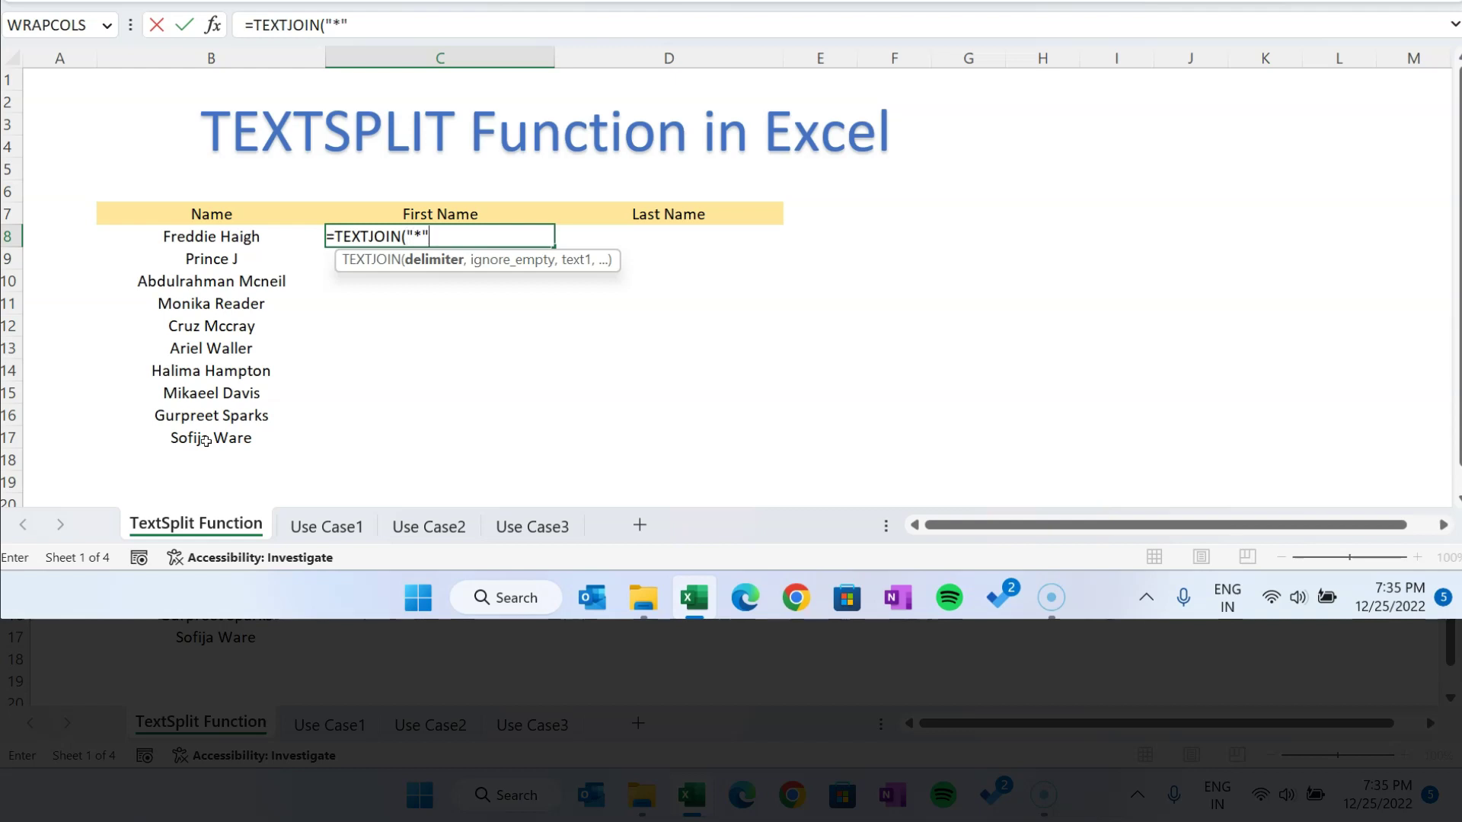
{"action": "type", "text": ","}
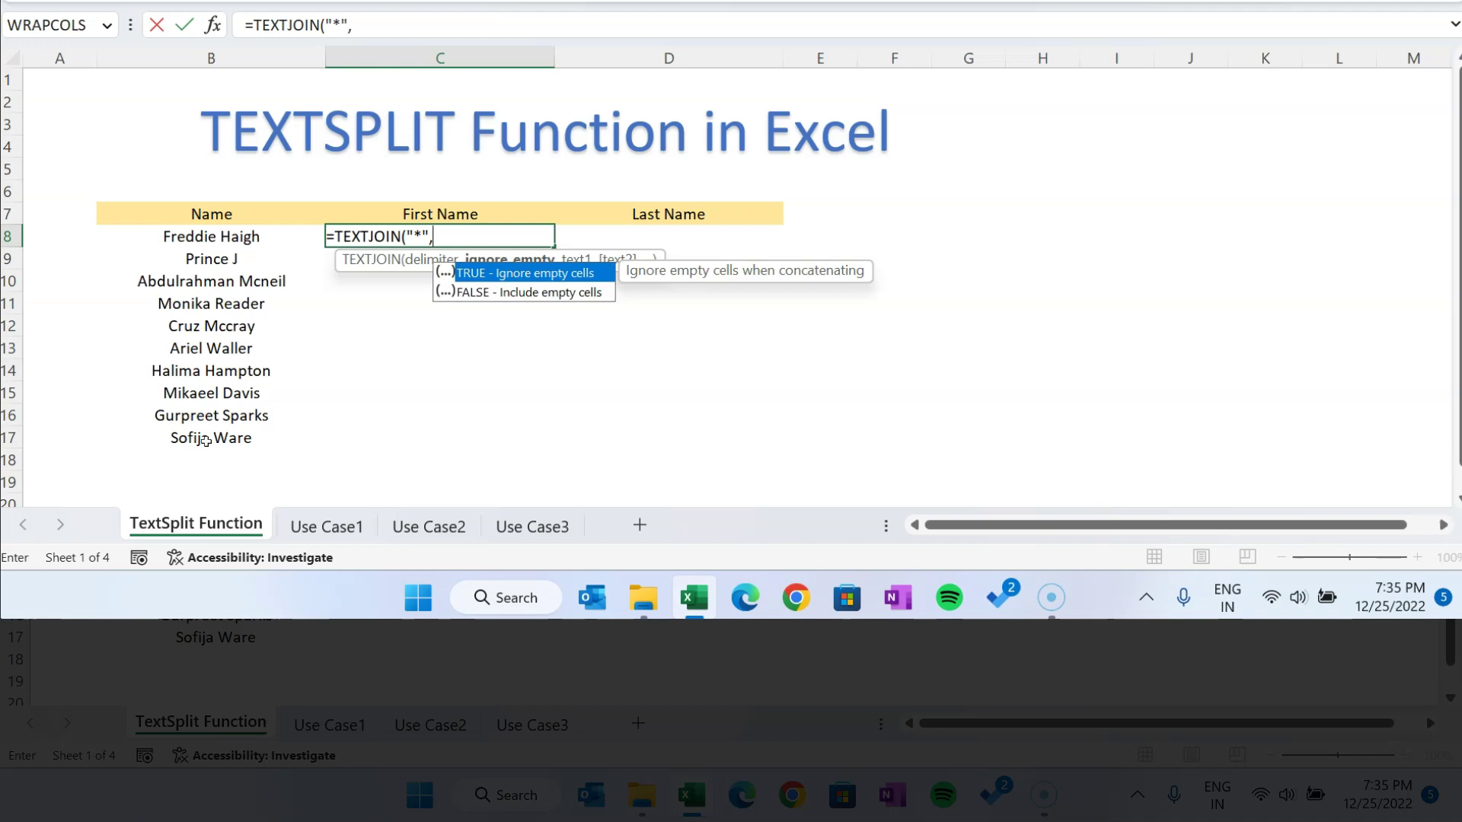
{"action": "key", "text": "Tab"}
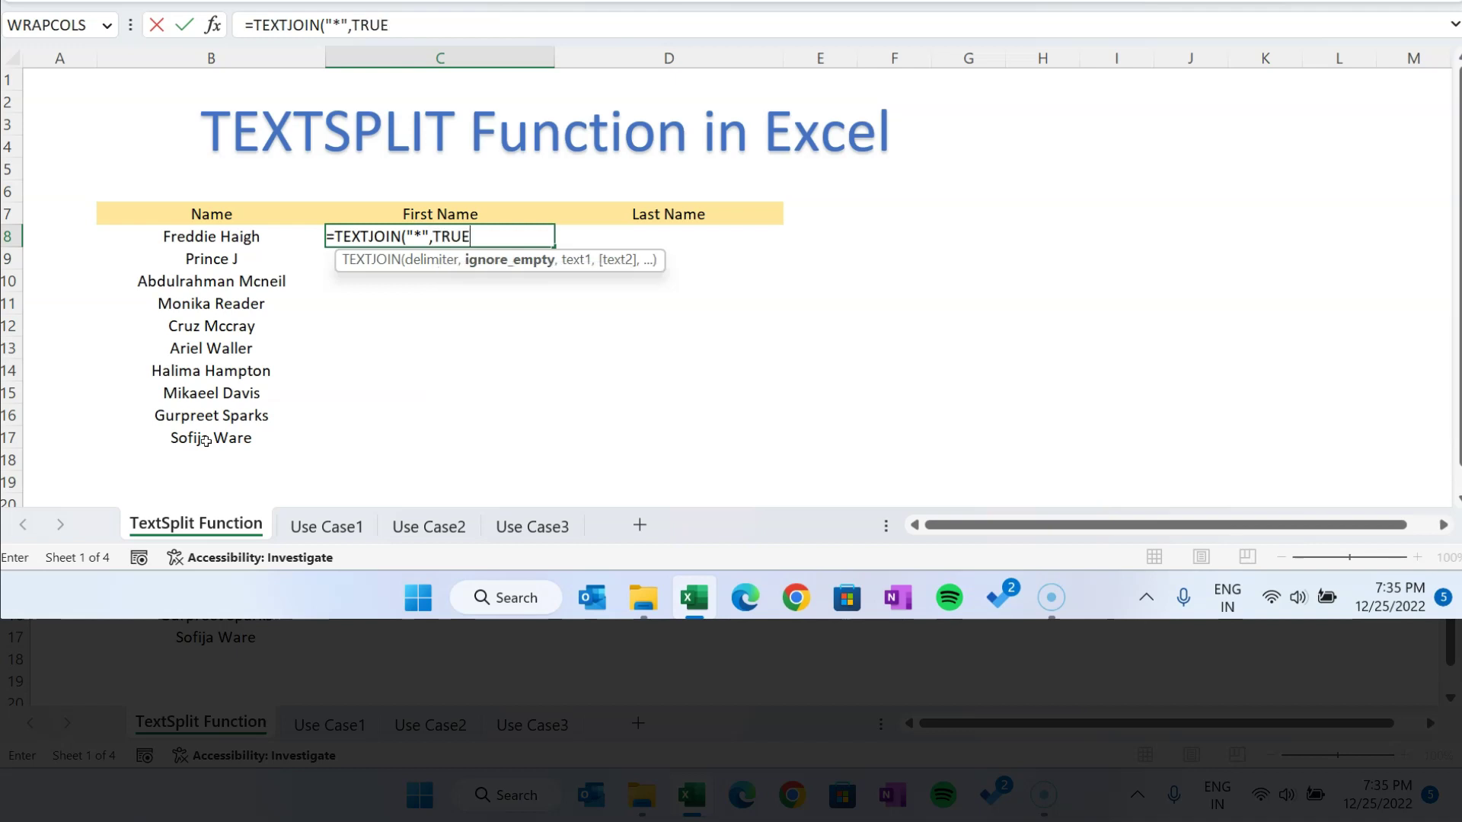
{"action": "type", "text": ","}
{"action": "left_click", "coordinate": [248, 237]}
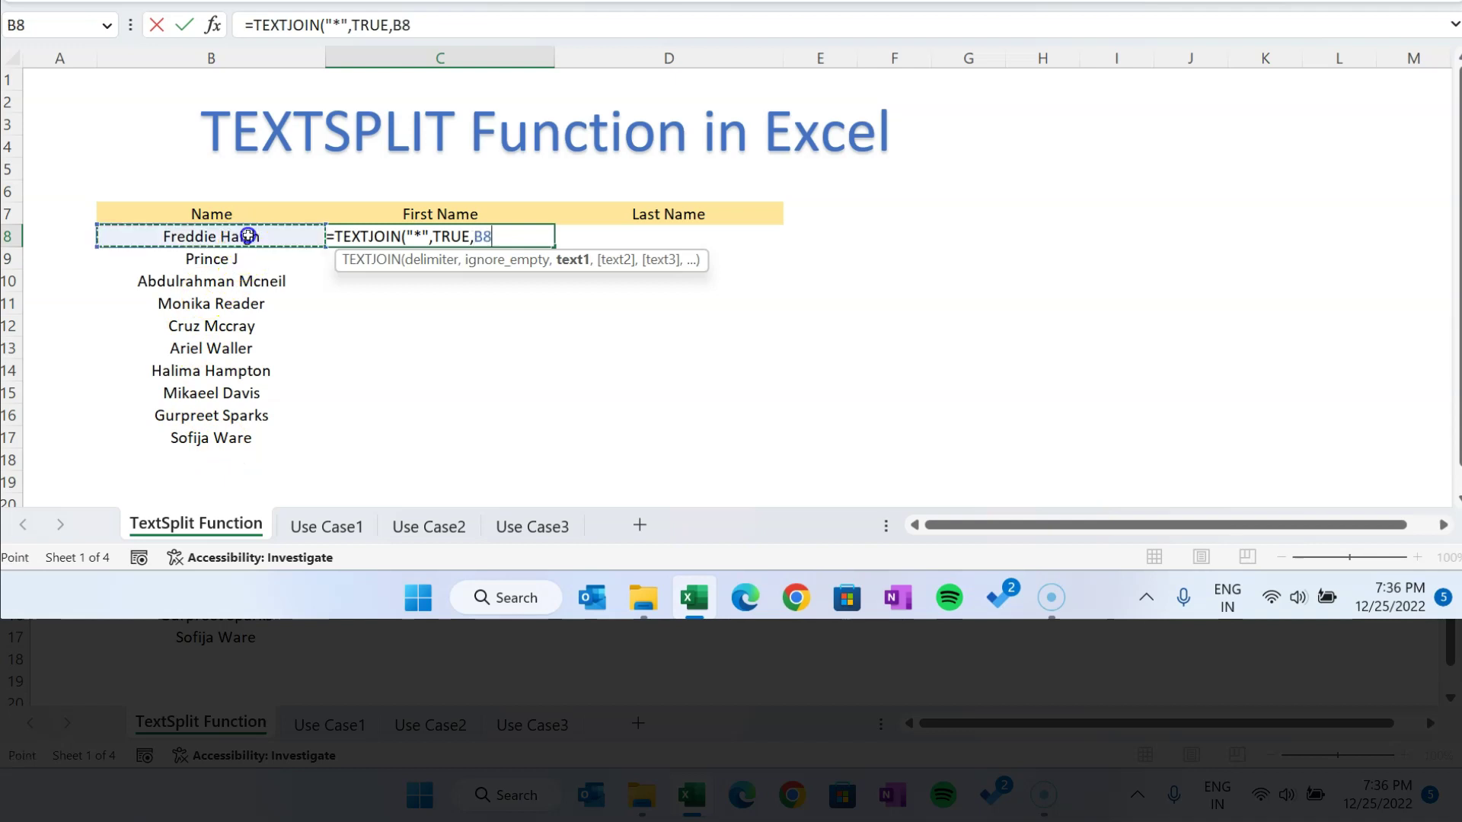
{"action": "left_click_drag", "start_coordinate": [248, 236], "coordinate": [251, 438]}
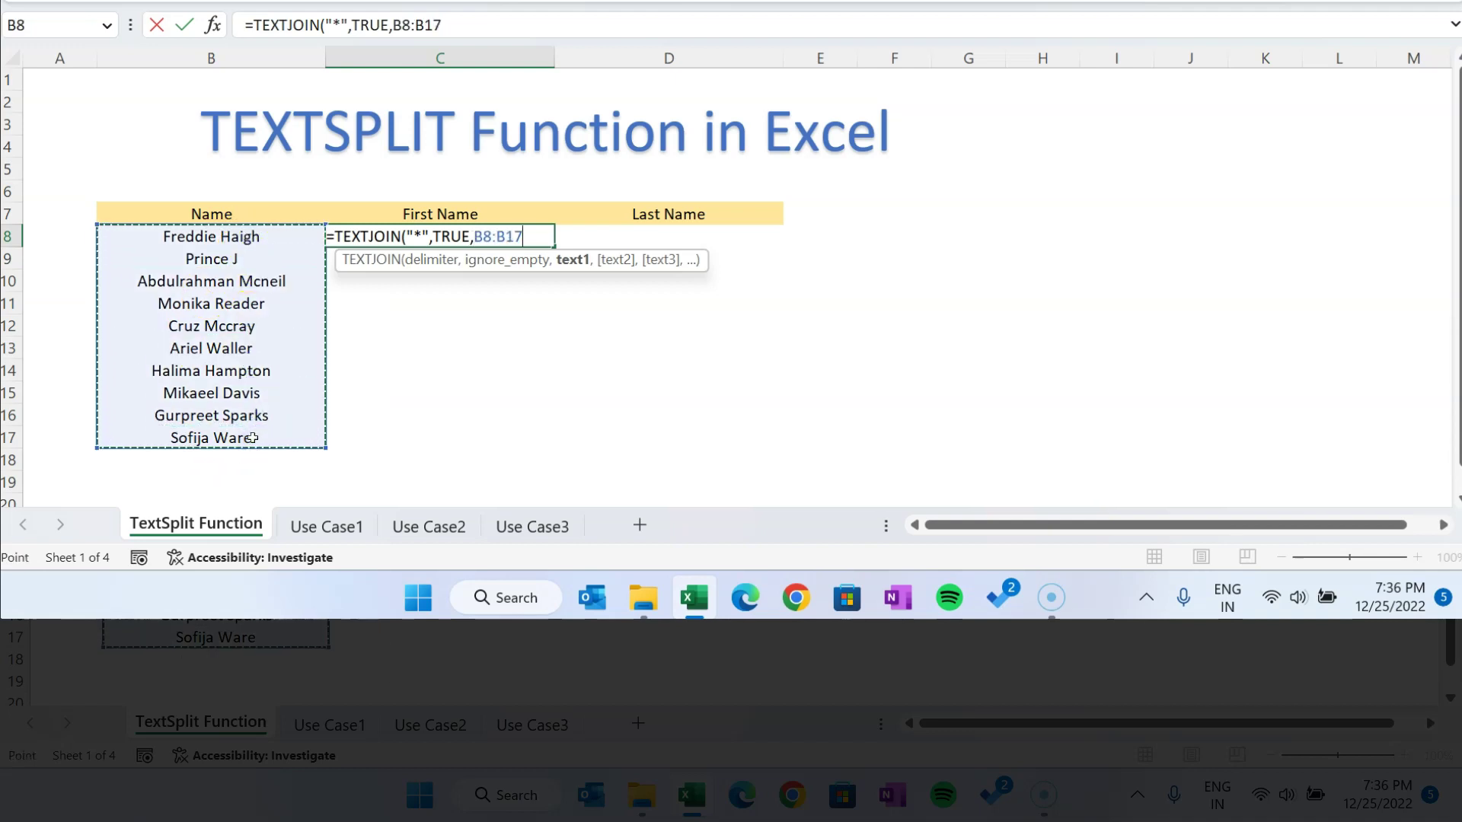
{"action": "key", "text": "Return"}
{"action": "key", "text": "Up"}
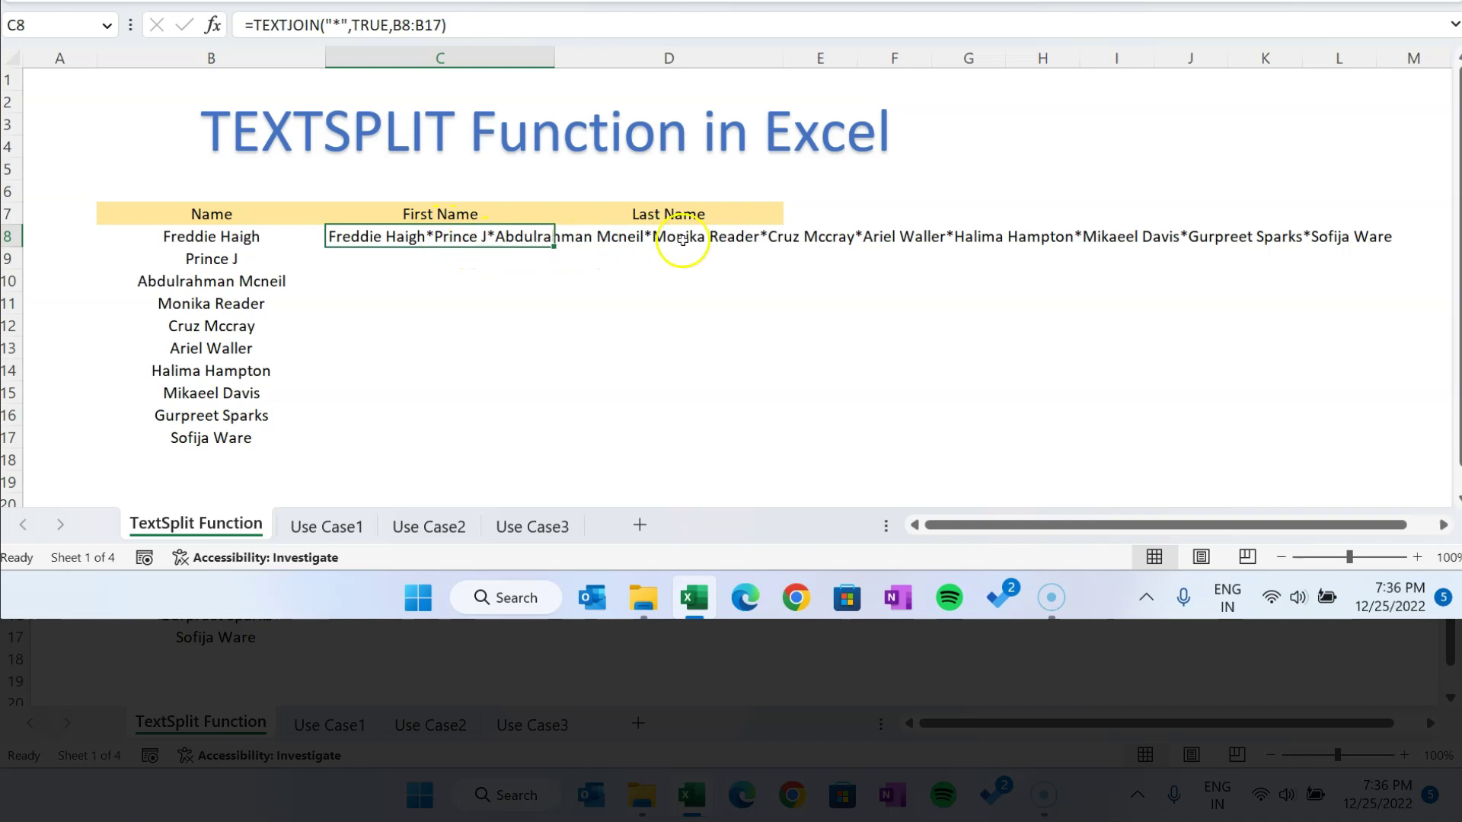
Nest the TEXTJOIN formula in C8 inside a TEXTSPLIT function as its text argument.
{"action": "left_click", "coordinate": [252, 25]}
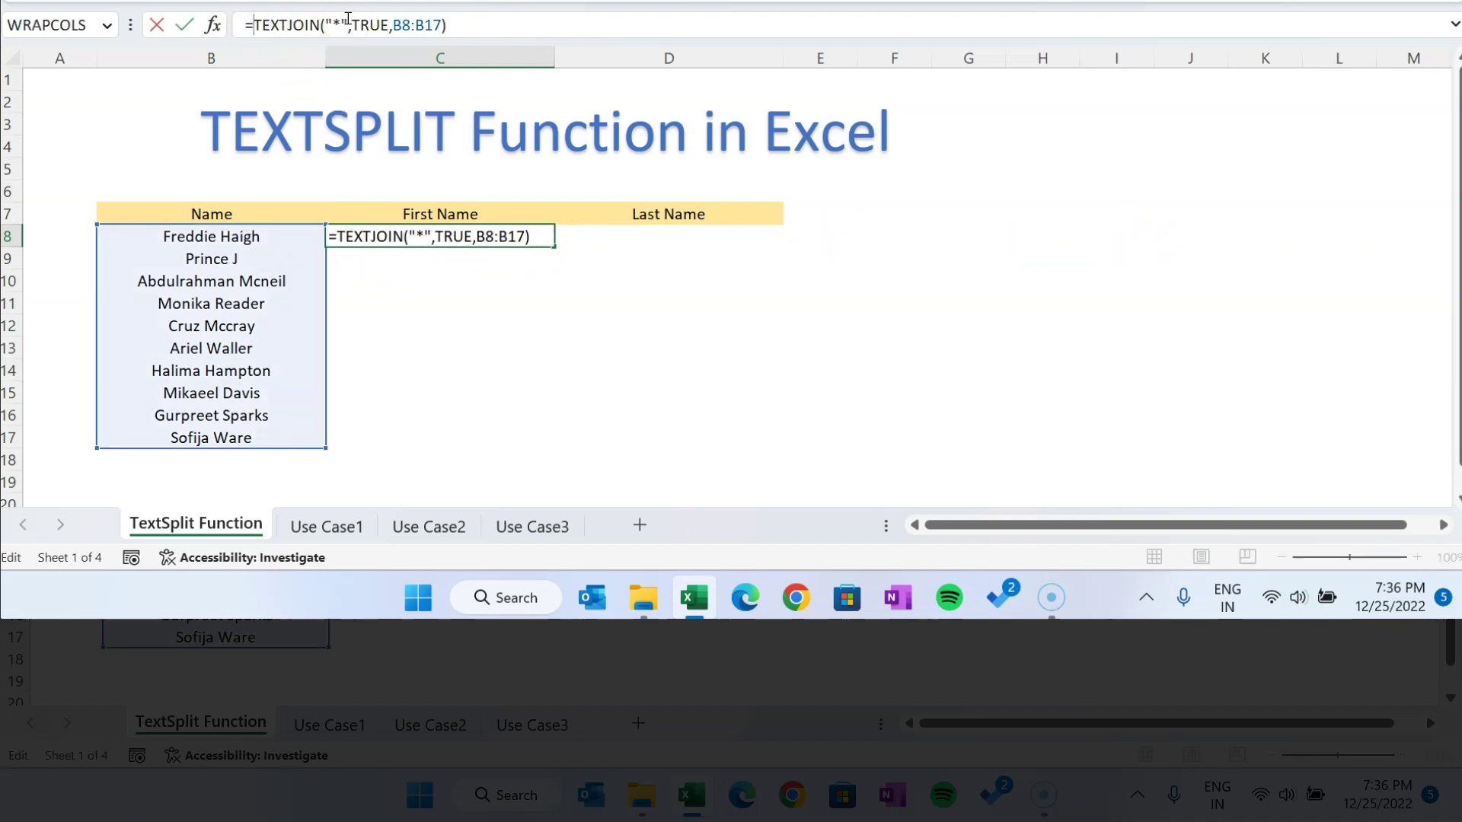
{"action": "type", "text": "st"}
{"action": "key", "text": "BackSpace"}
{"action": "key", "text": "BackSpace"}
{"action": "type", "text": "tex"}
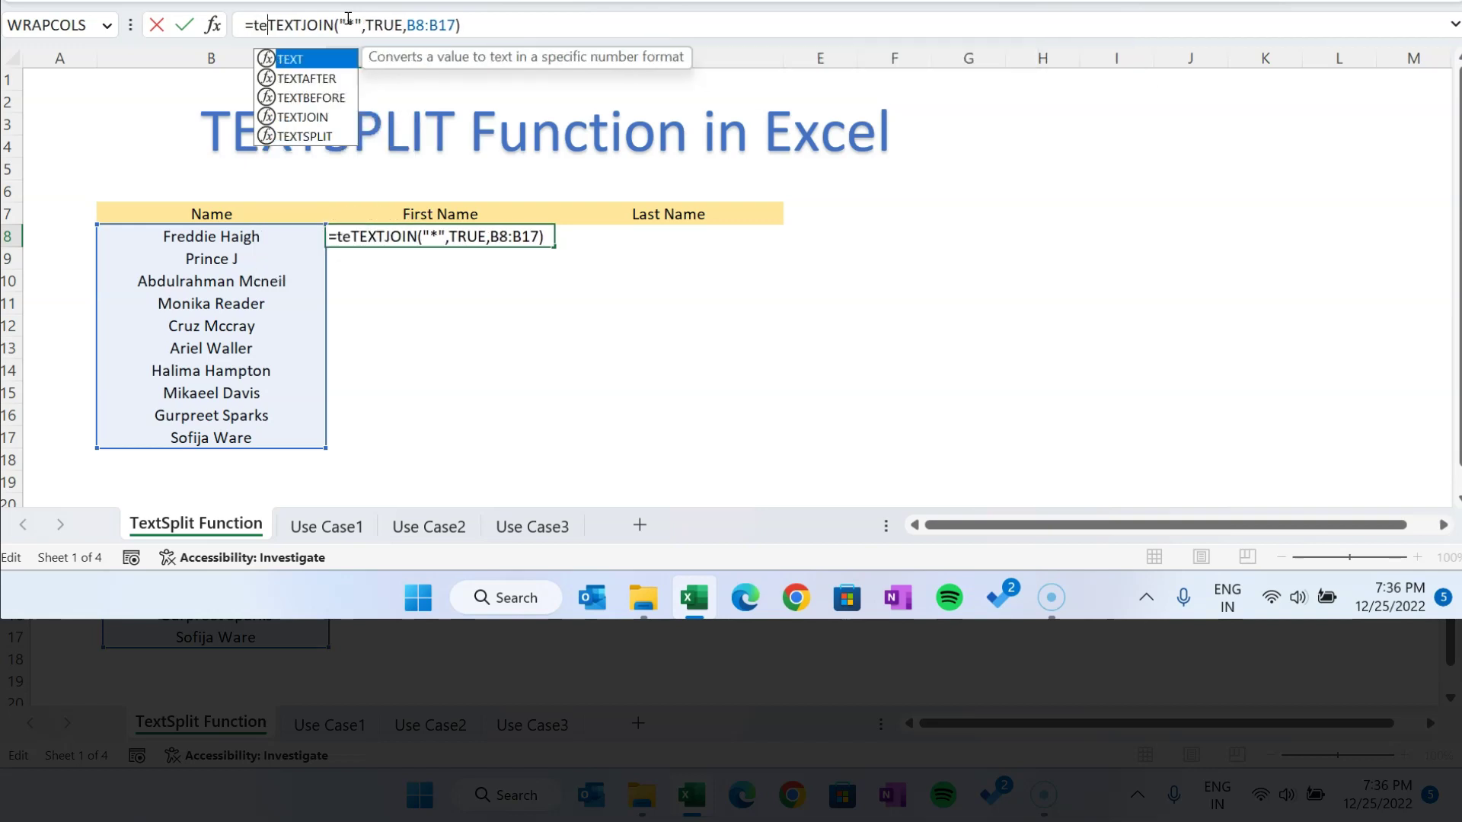
{"action": "key", "text": "Down"}
{"action": "key", "text": "Down"}
{"action": "key", "text": "Down"}
{"action": "key", "text": "Down"}
{"action": "key", "text": "Tab"}
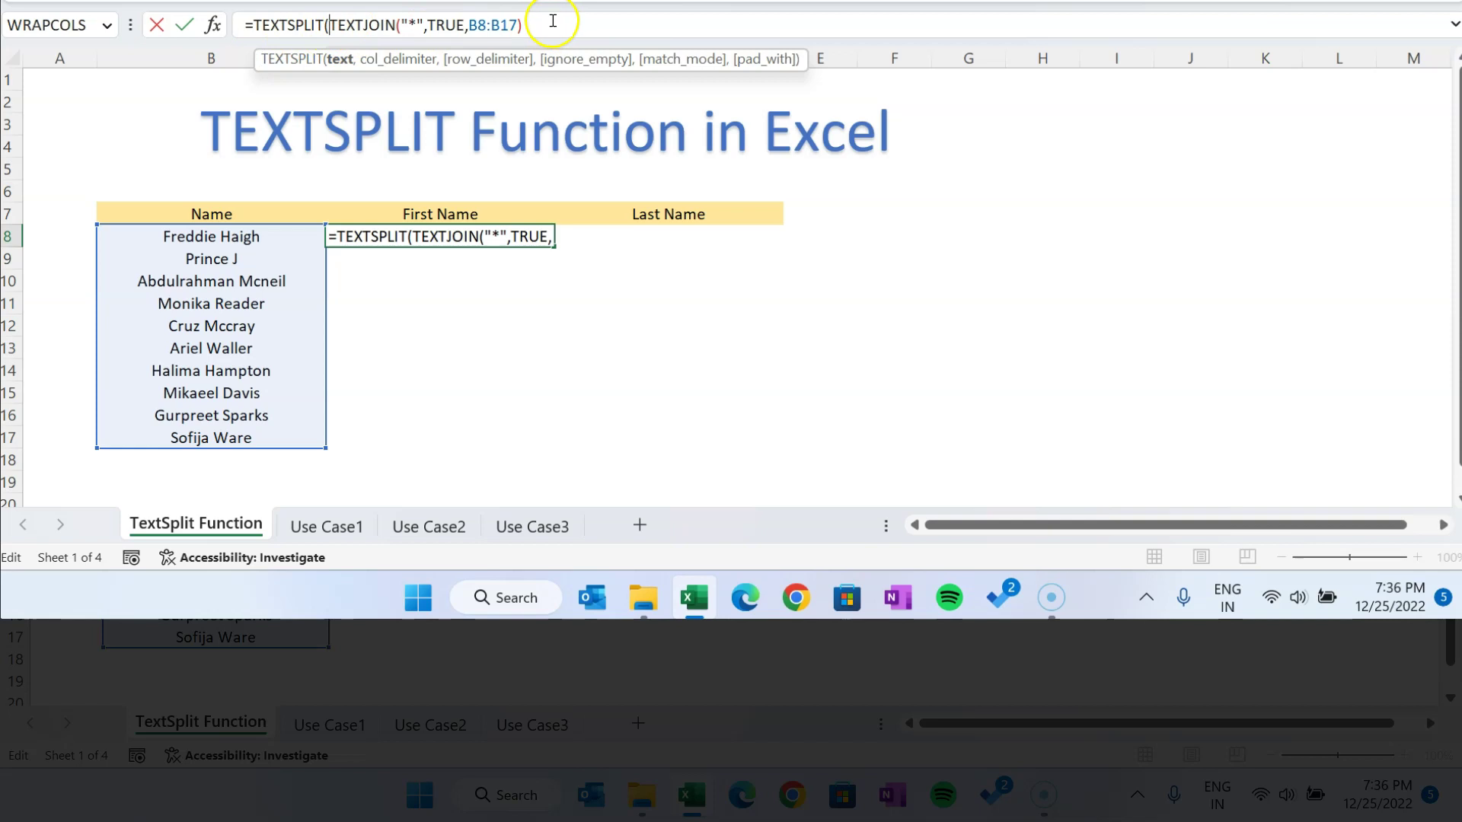
Complete the C8 formula with a space column delimiter, an asterisk row delimiter and TRUE to ignore empty cells.
{"action": "left_click", "coordinate": [343, 61]}
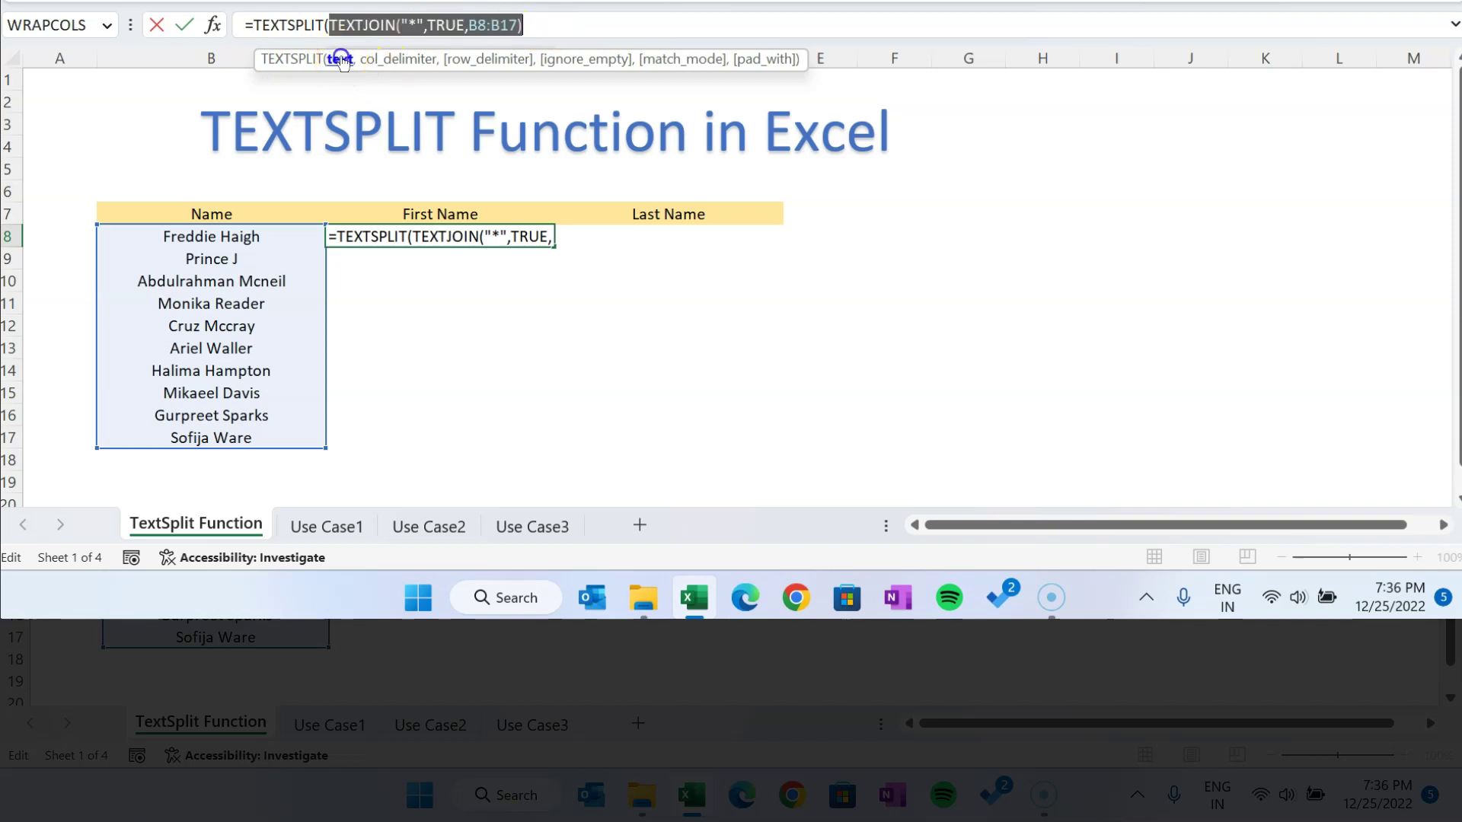
{"action": "left_click", "coordinate": [531, 22]}
{"action": "type", "text": ","}
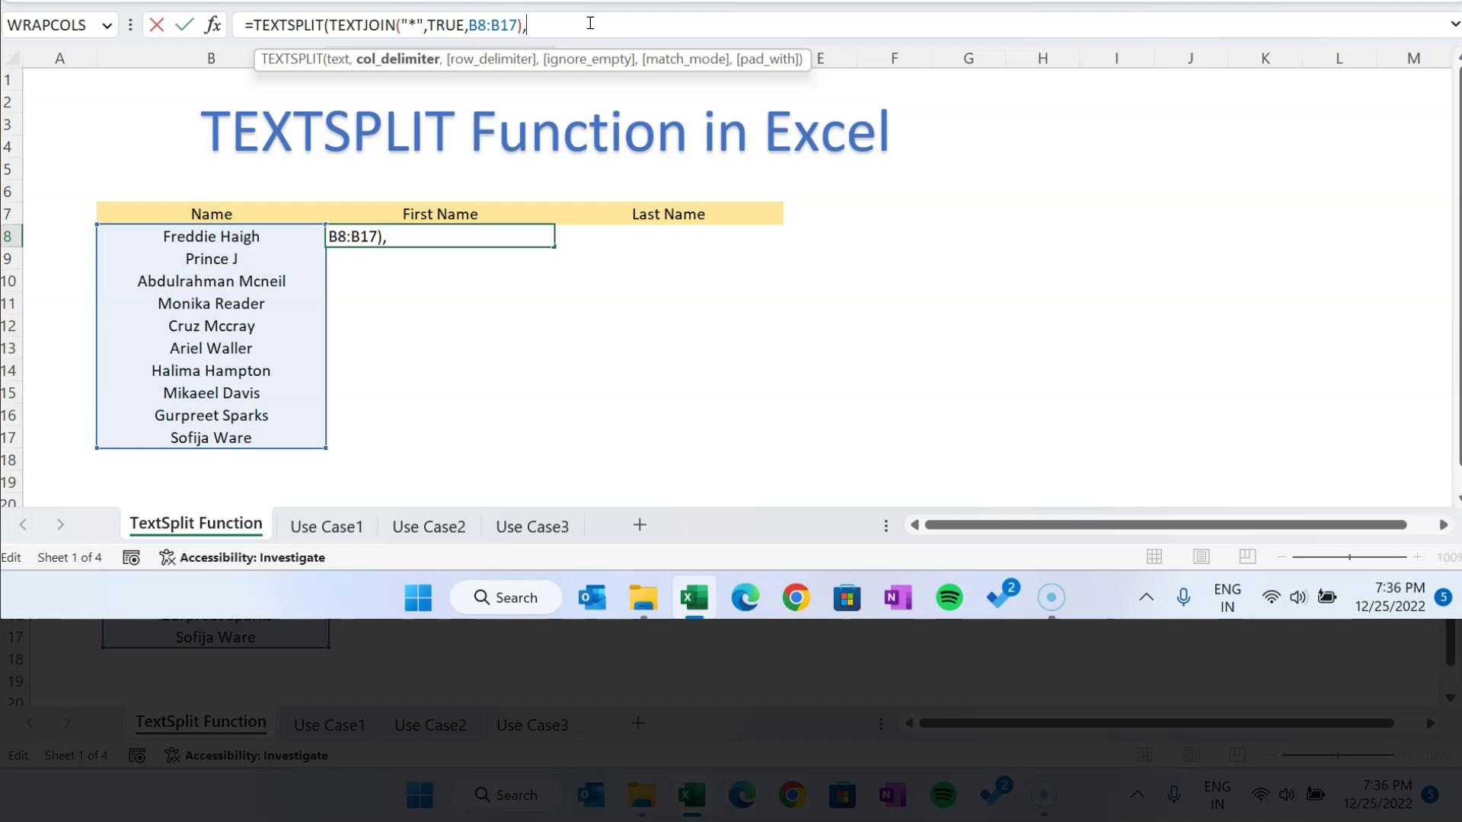
{"action": "type", "text": "\" \","}
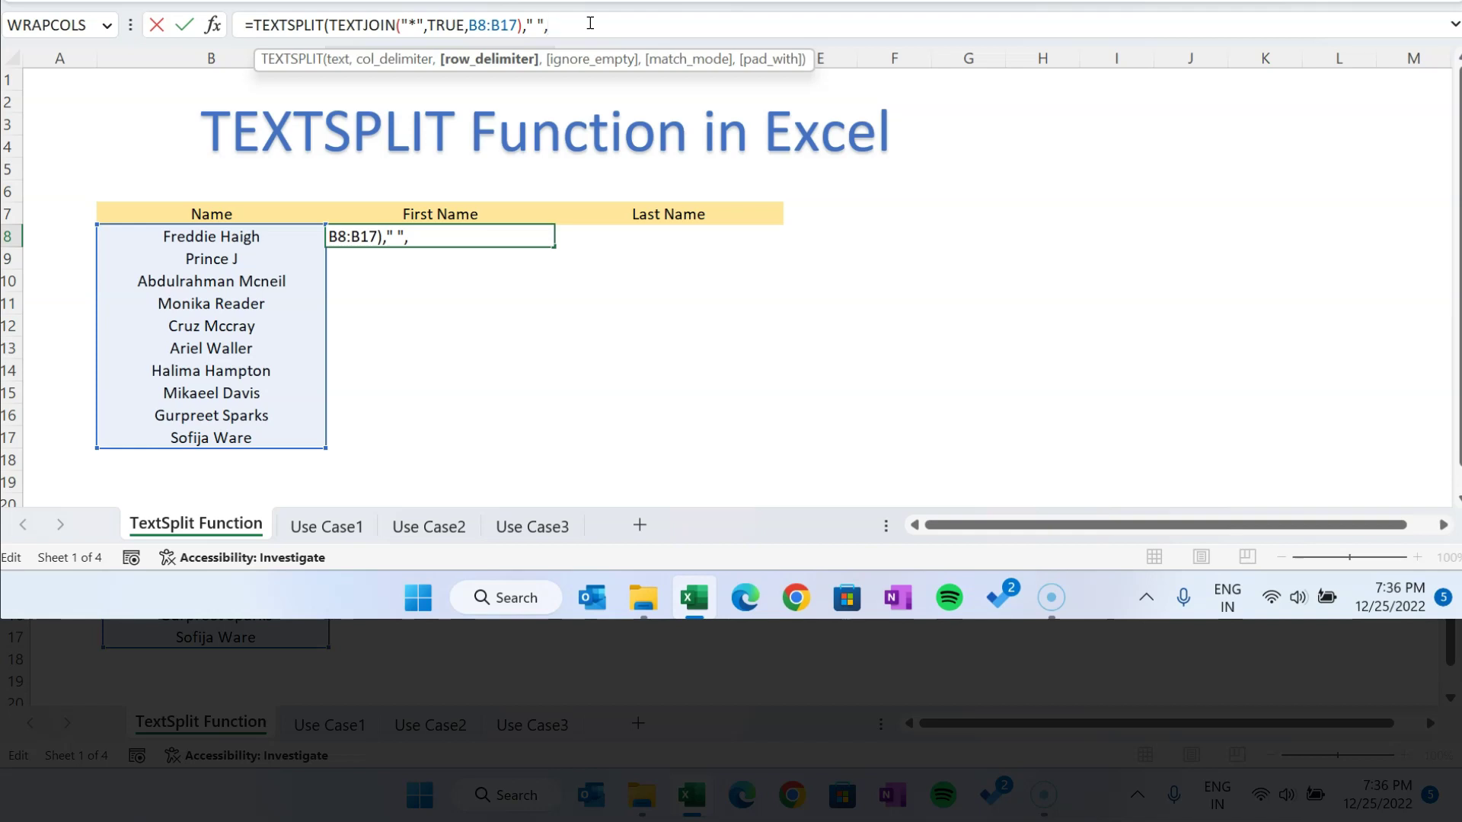
{"action": "type", "text": "\"*\","}
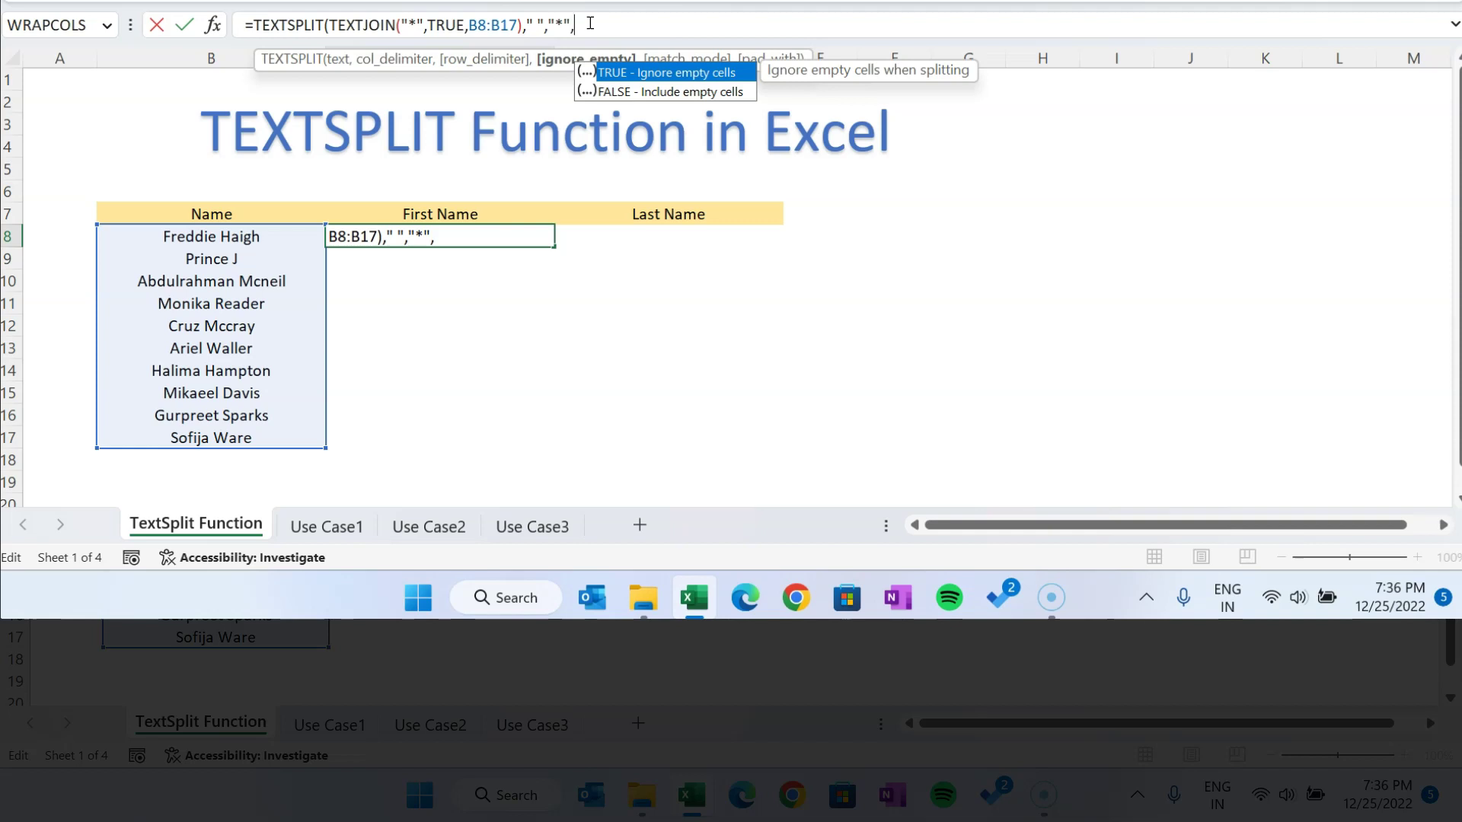
{"action": "key", "text": "Tab"}
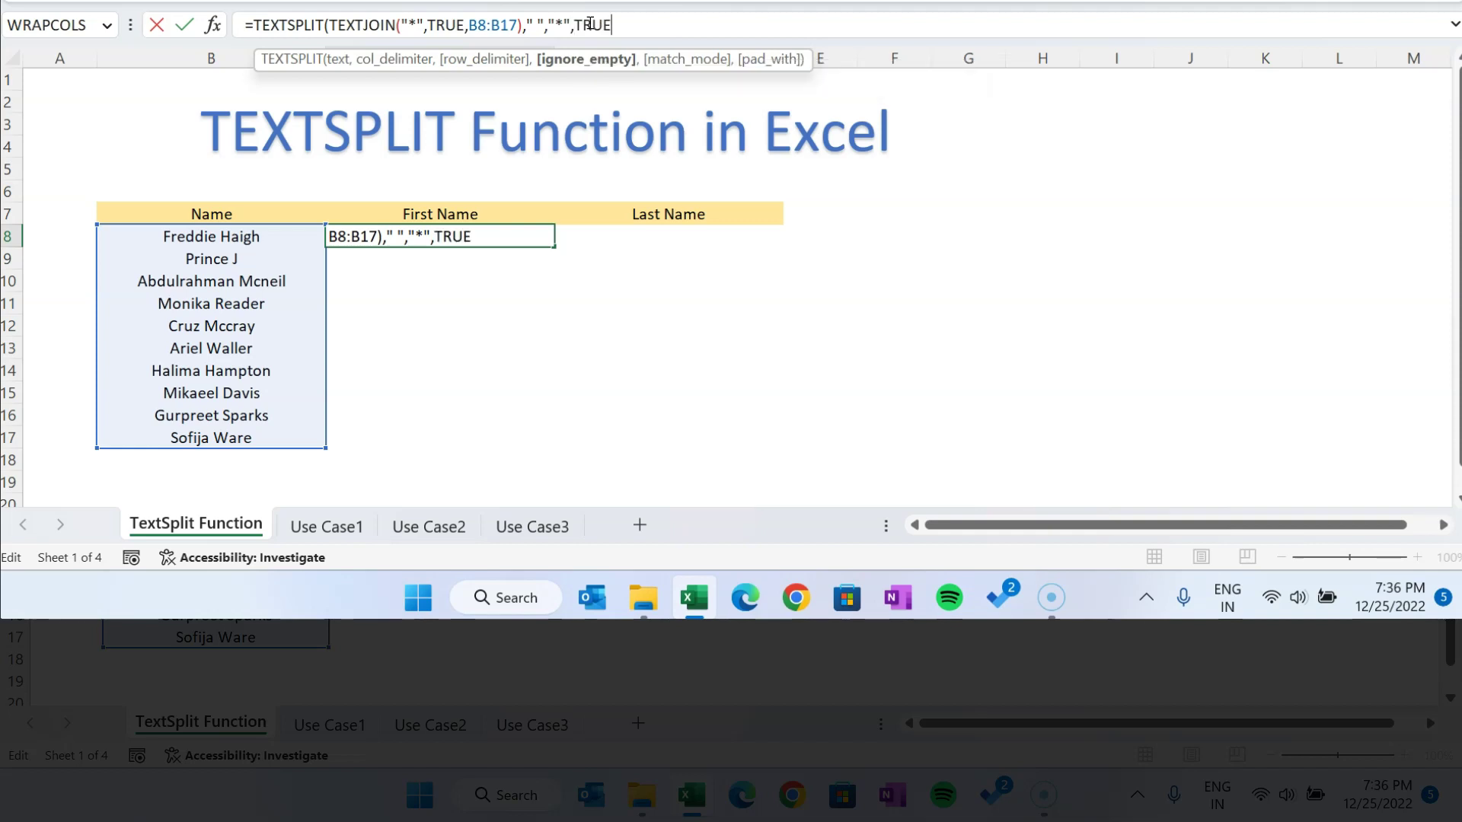
{"action": "type", "text": ","}
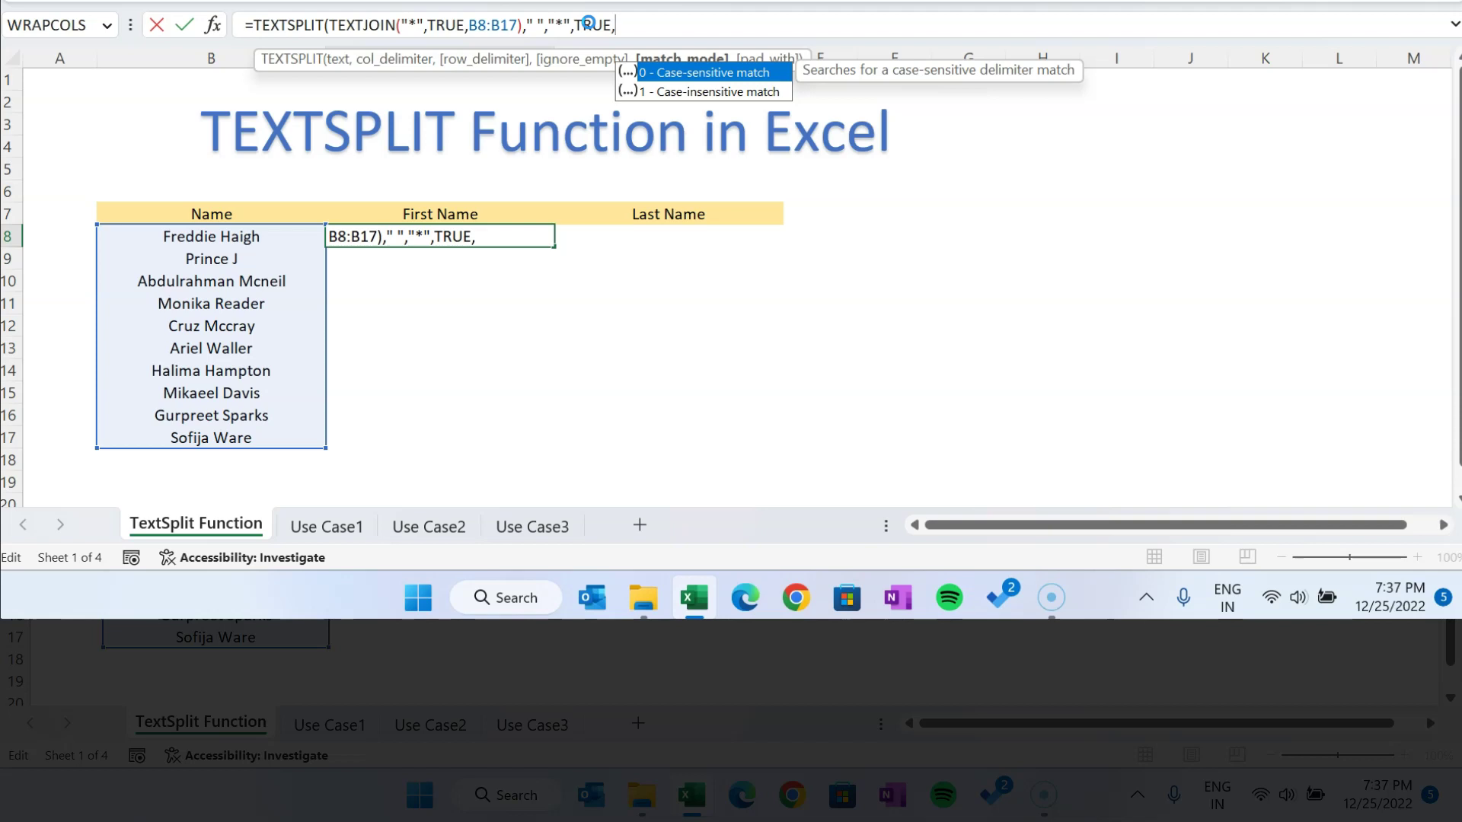
{"action": "key", "text": "BackSpace"}
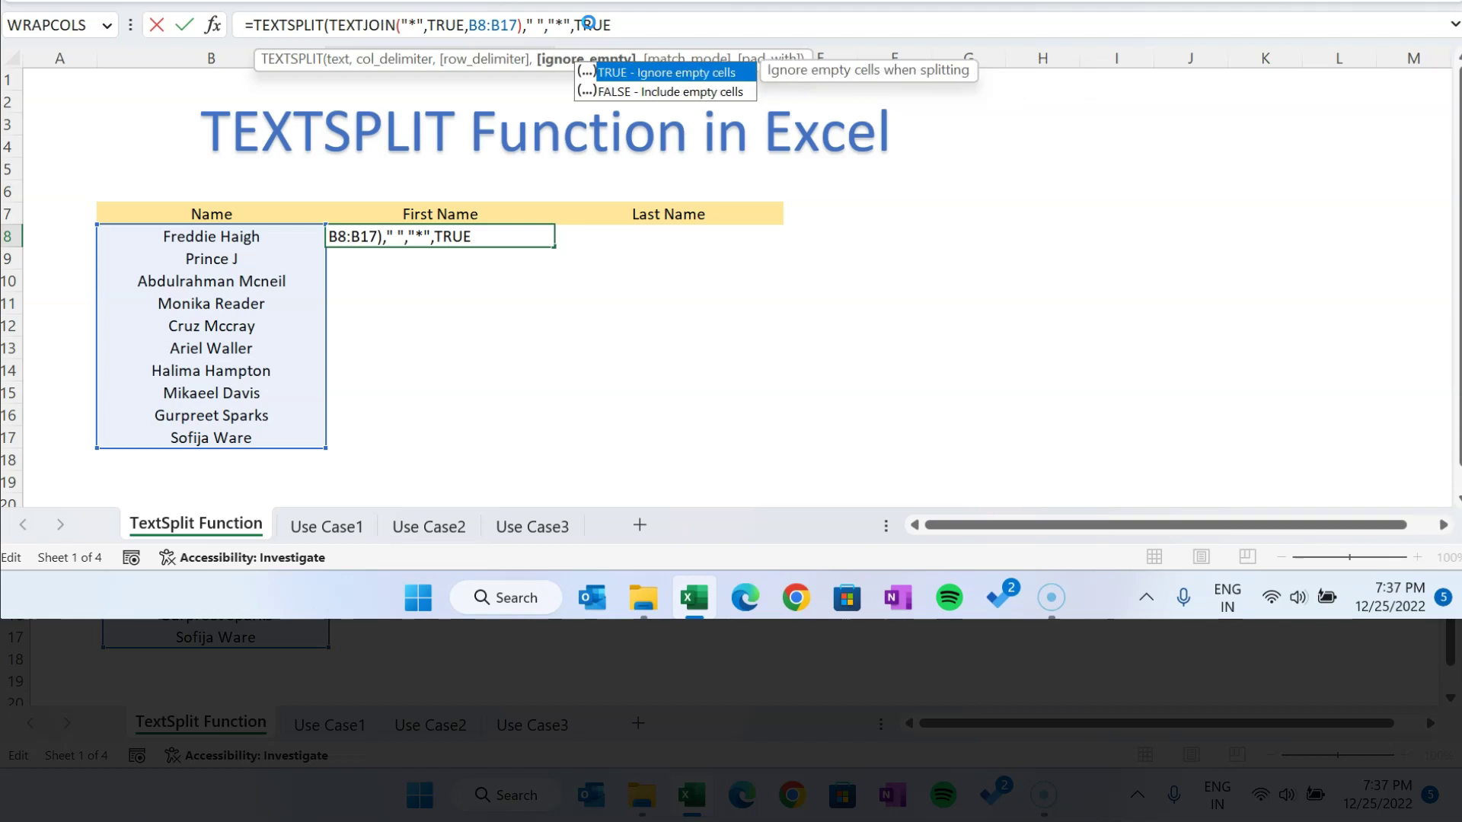
{"action": "key", "text": "Return"}
{"action": "key", "text": "Return"}
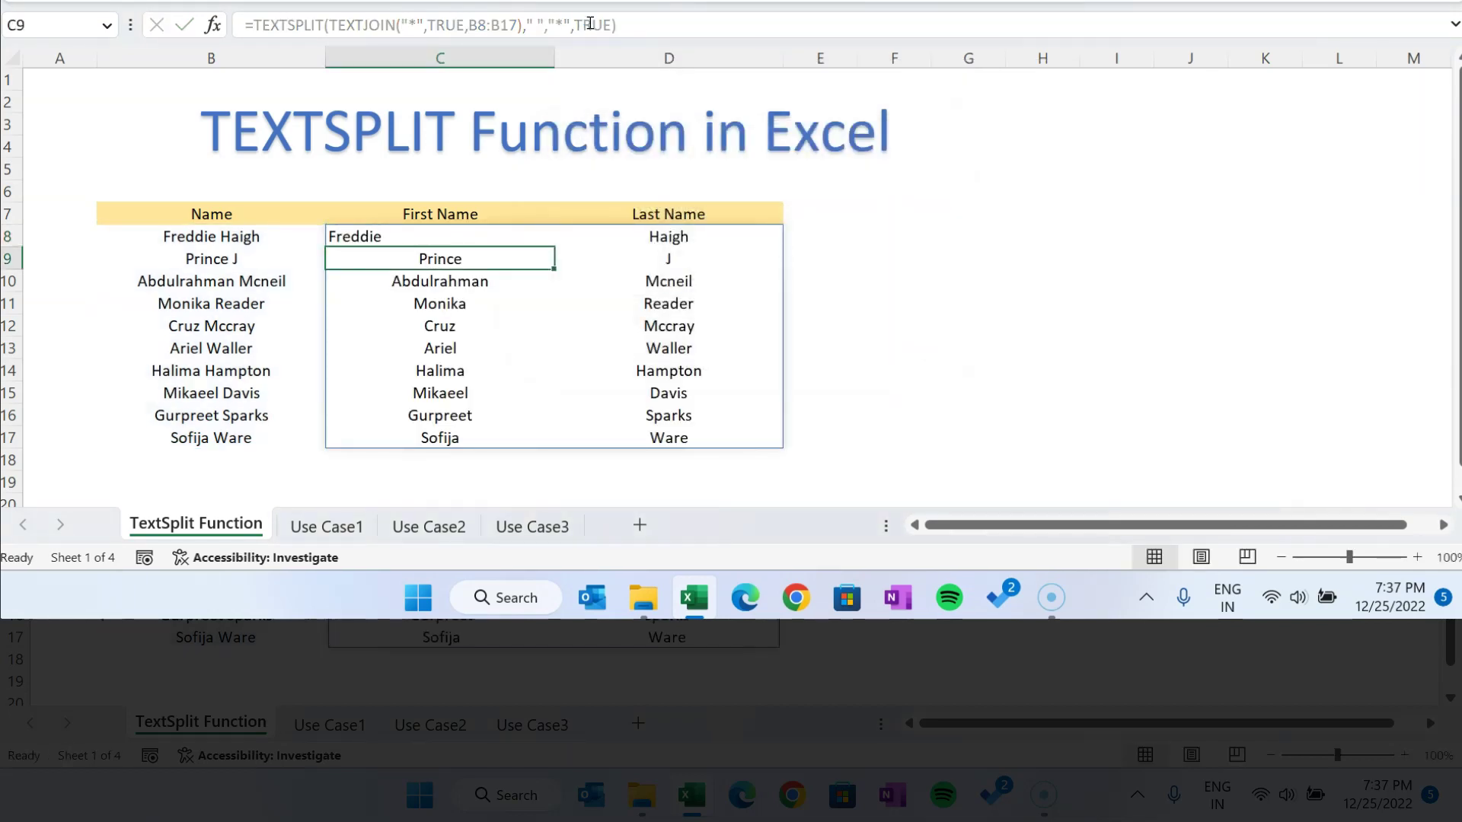
Center the split first names in C8:C17.
{"action": "key", "text": "Up"}
{"action": "key", "text": "ctrl+shift+Down"}
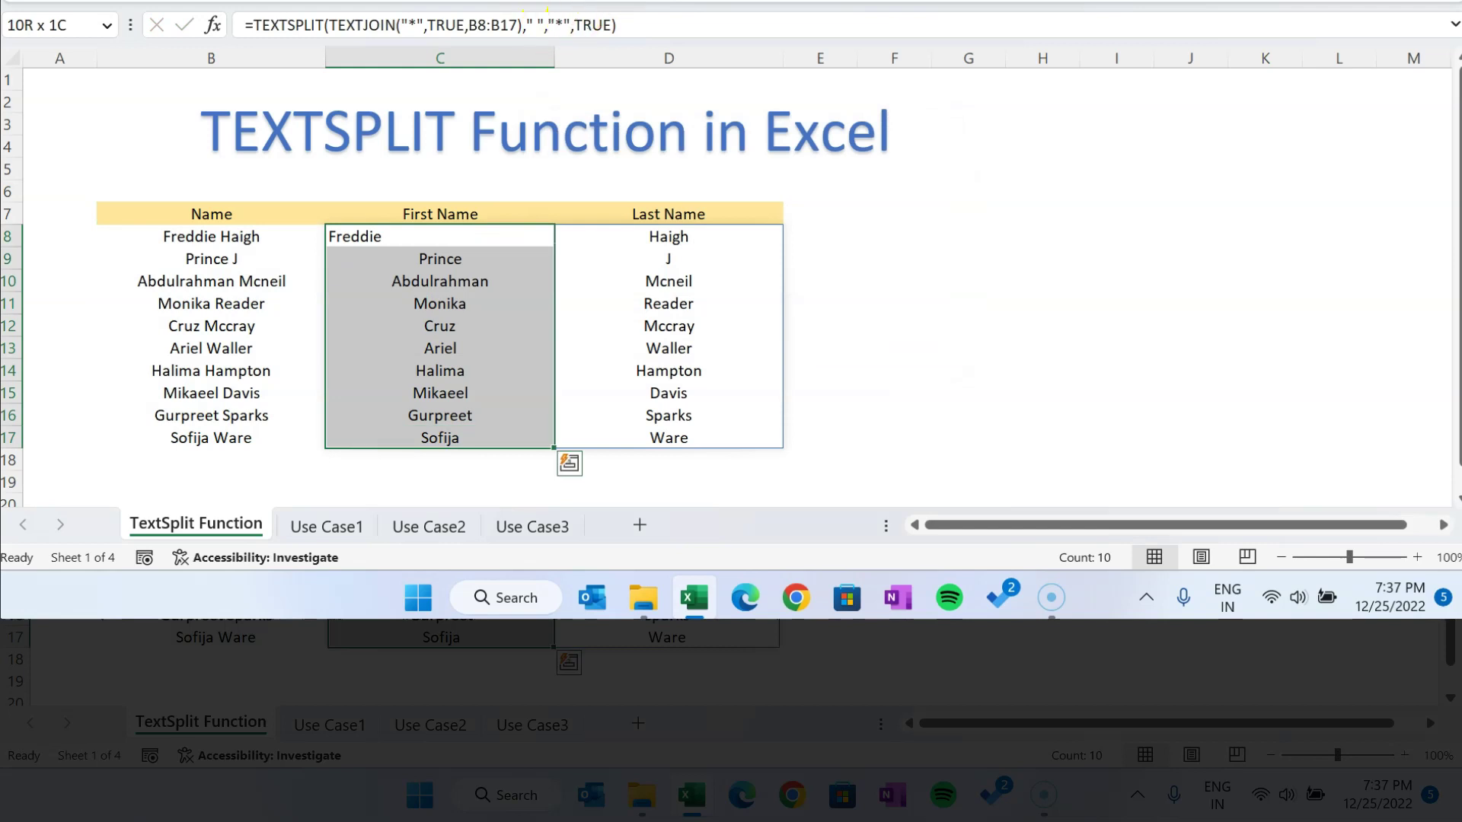
{"action": "left_click", "coordinate": [482, 239]}
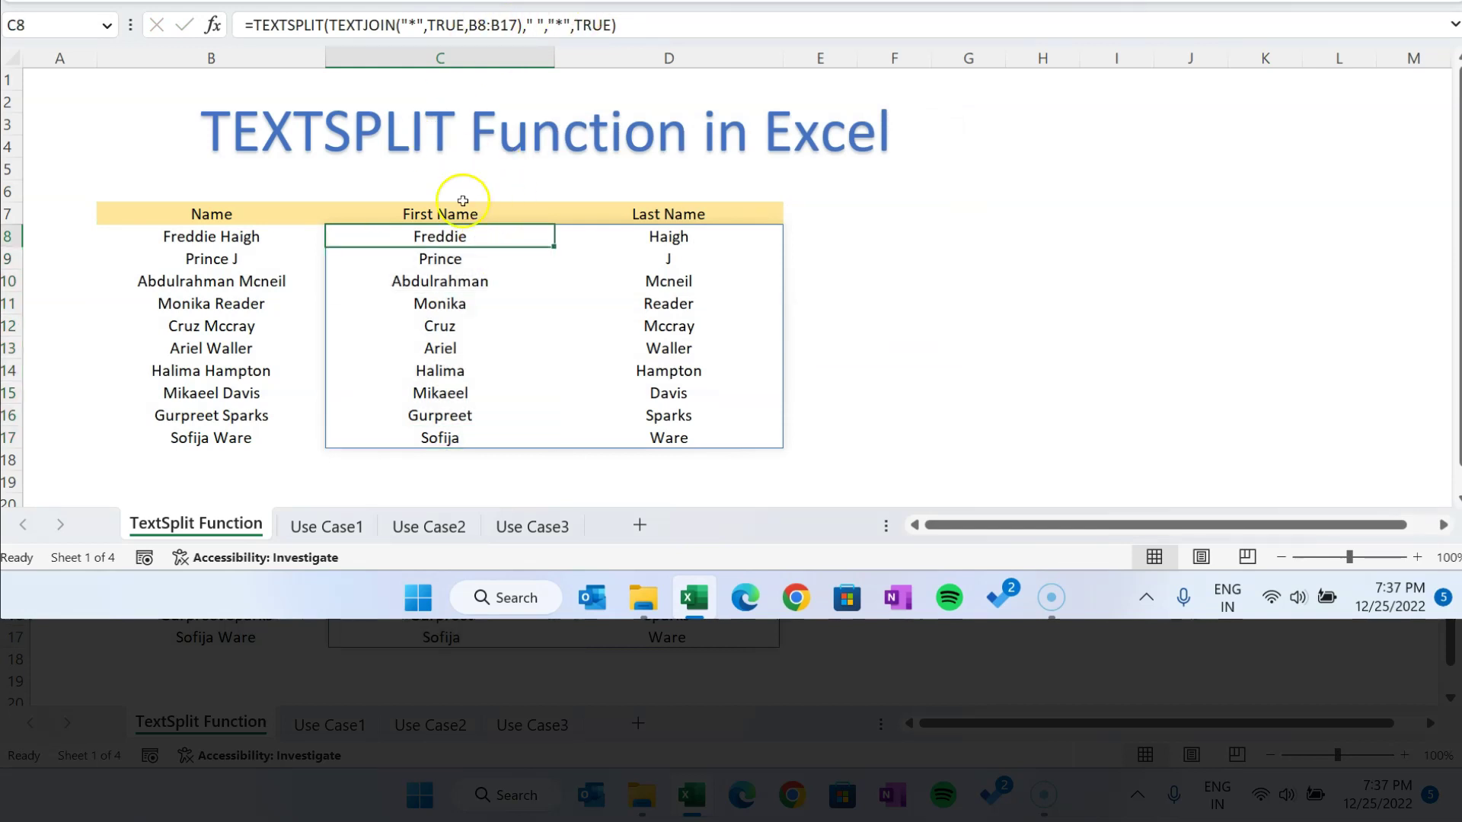
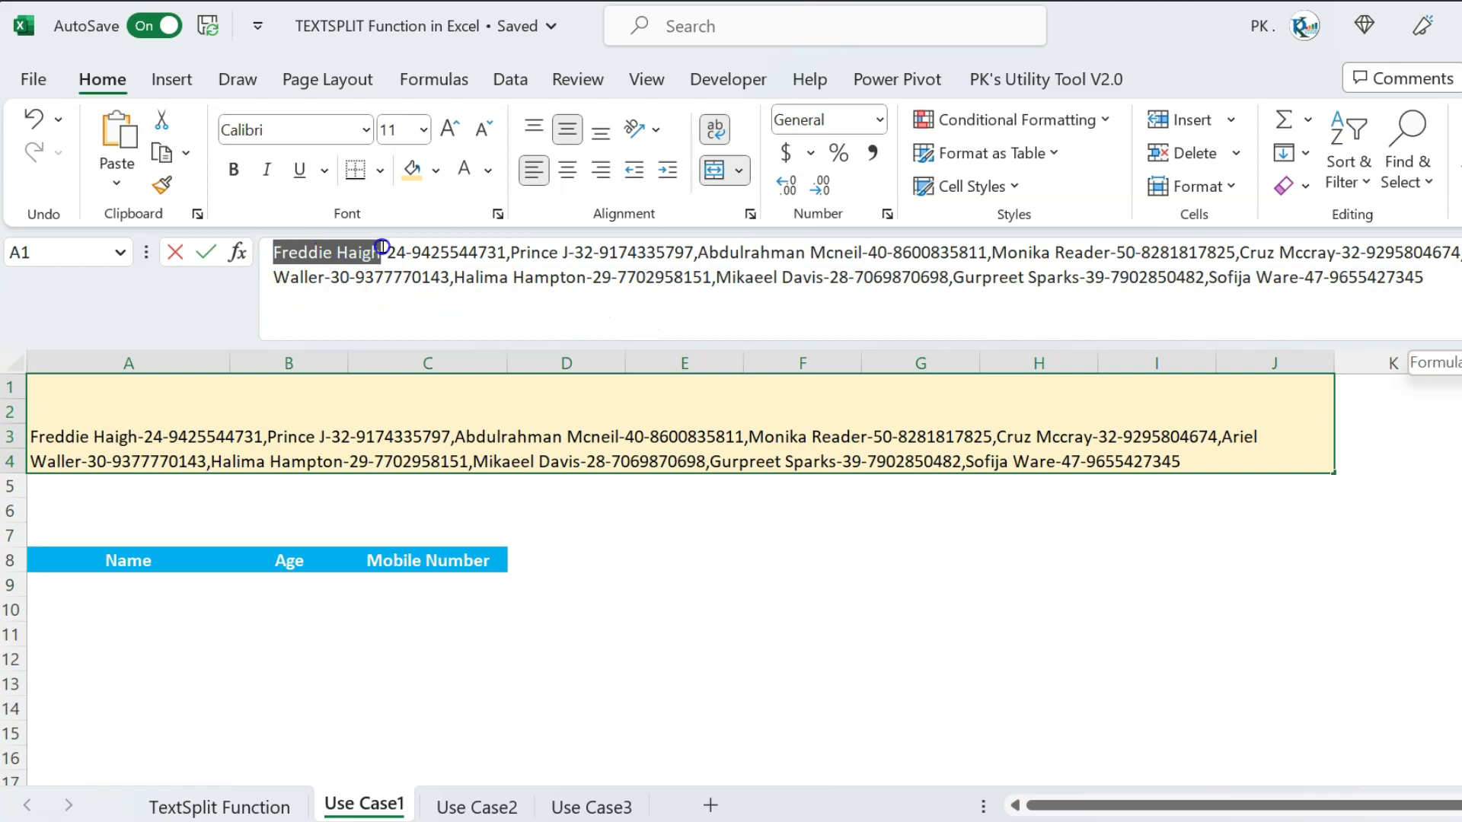
Examine how hyphens and commas separate the records in A1 on Use Case1, and the empty Name, Age and Mobile Number columns.
{"action": "left_click", "coordinate": [391, 251]}
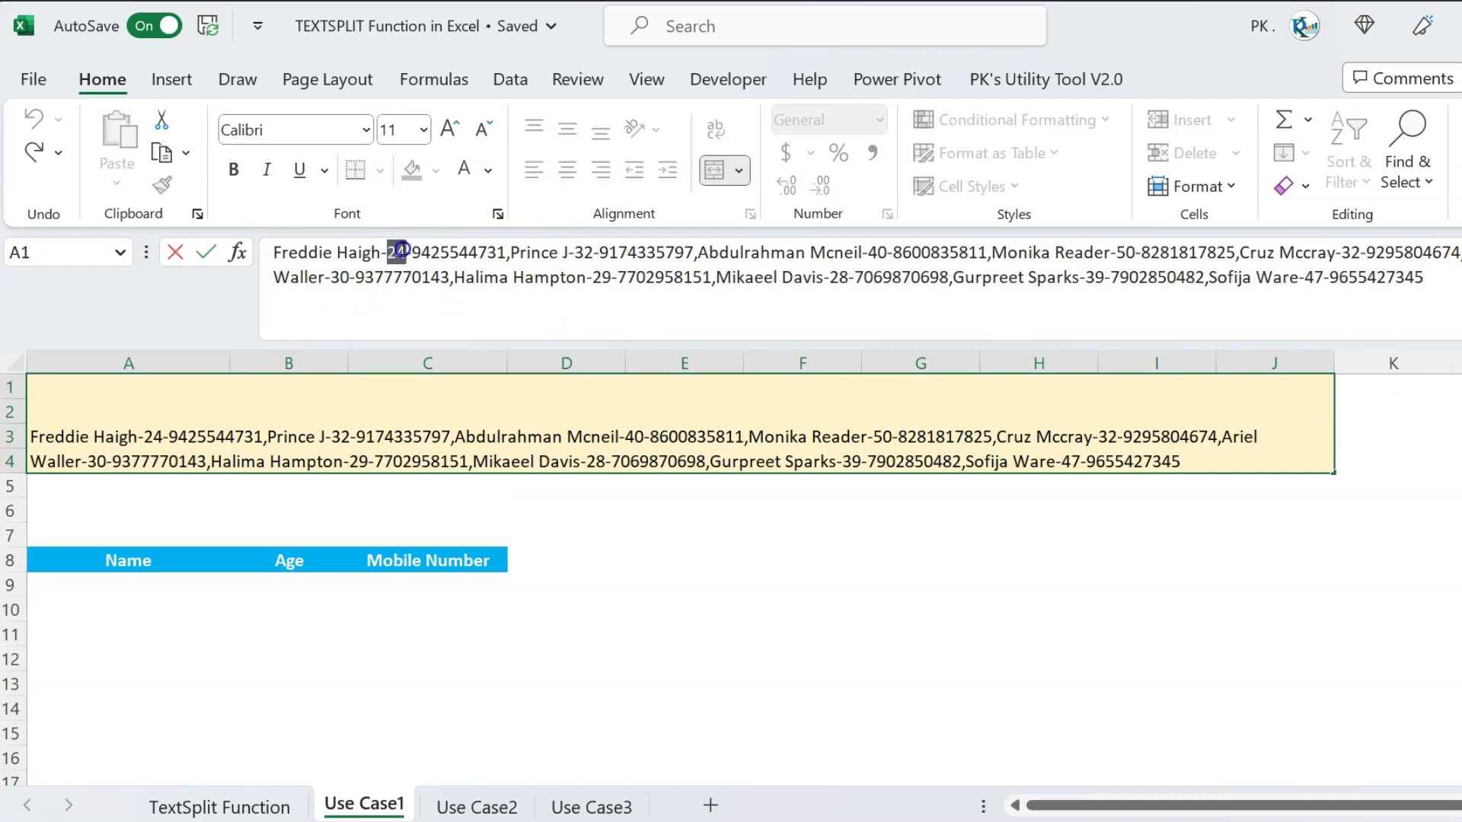
{"action": "left_click_drag", "start_coordinate": [412, 252], "coordinate": [507, 252]}
{"action": "left_click", "coordinate": [506, 254]}
{"action": "double_click", "coordinate": [525, 253]}
{"action": "left_click_drag", "start_coordinate": [575, 252], "coordinate": [688, 252]}
{"action": "key", "text": "Escape"}
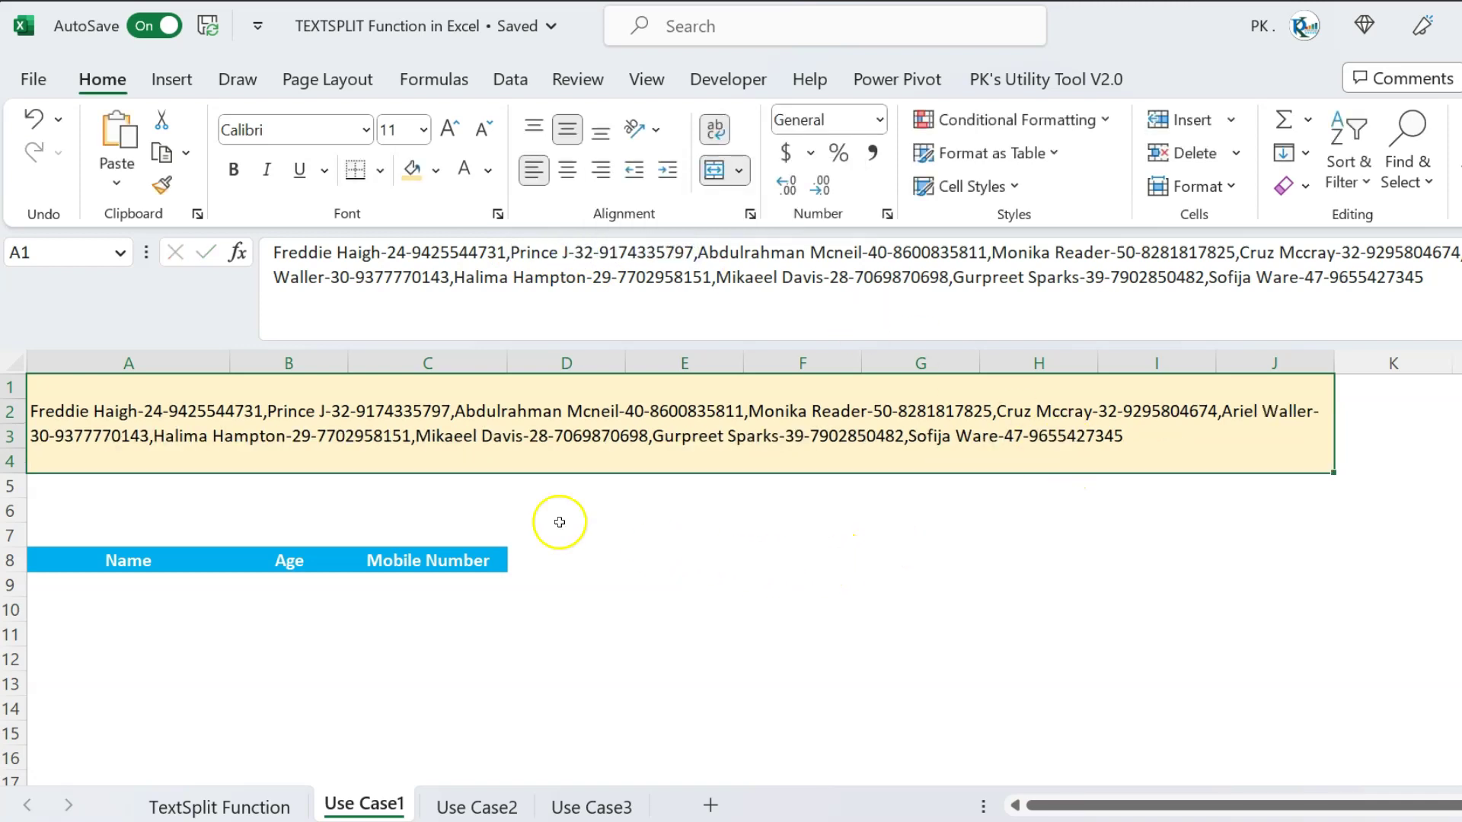
{"action": "left_click", "coordinate": [564, 514]}
{"action": "left_click", "coordinate": [309, 412]}
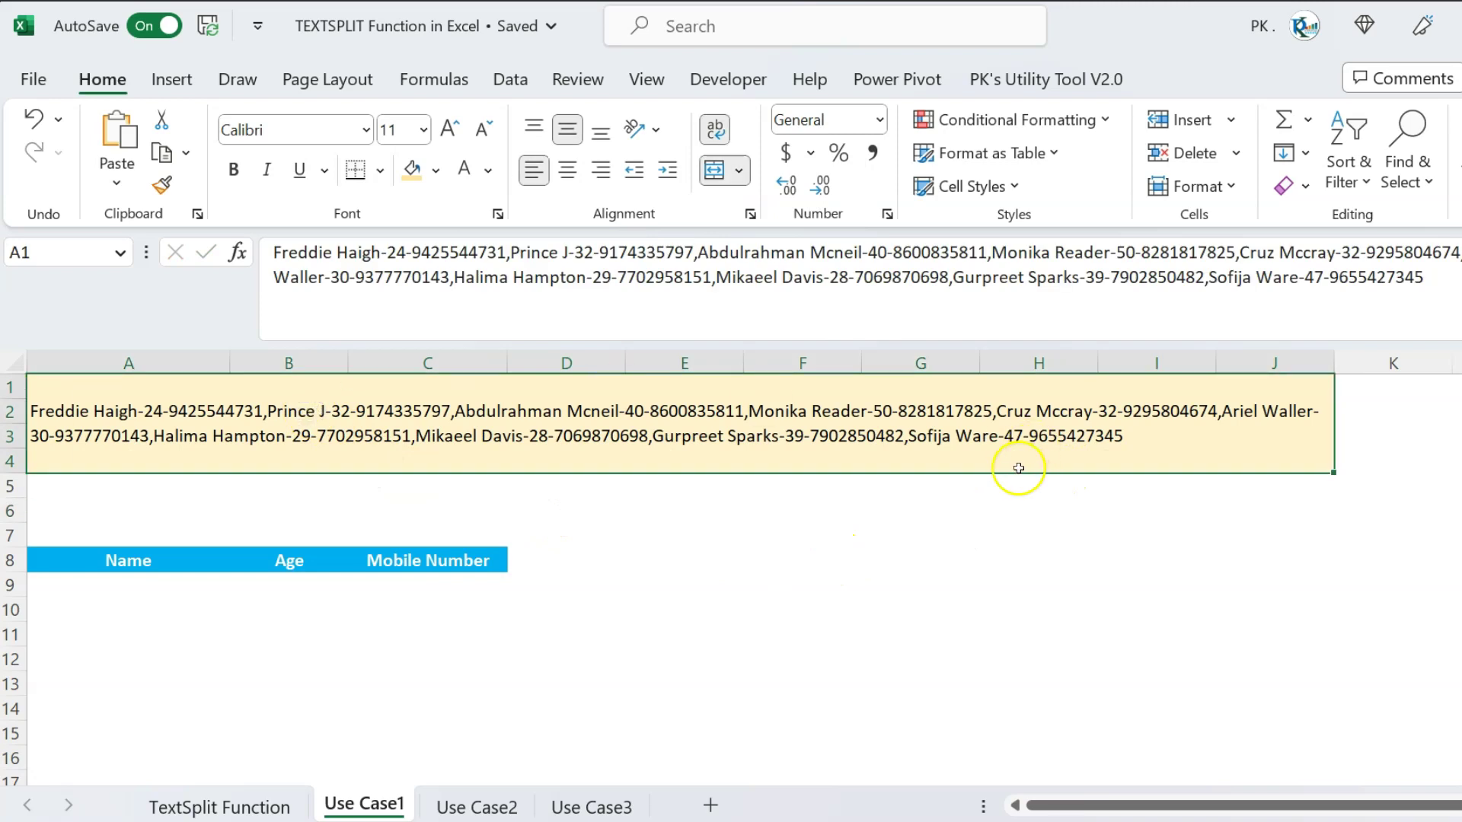
{"action": "left_click_drag", "start_coordinate": [106, 565], "coordinate": [101, 673]}
{"action": "left_click_drag", "start_coordinate": [290, 561], "coordinate": [296, 651]}
{"action": "left_click_drag", "start_coordinate": [454, 575], "coordinate": [454, 610]}
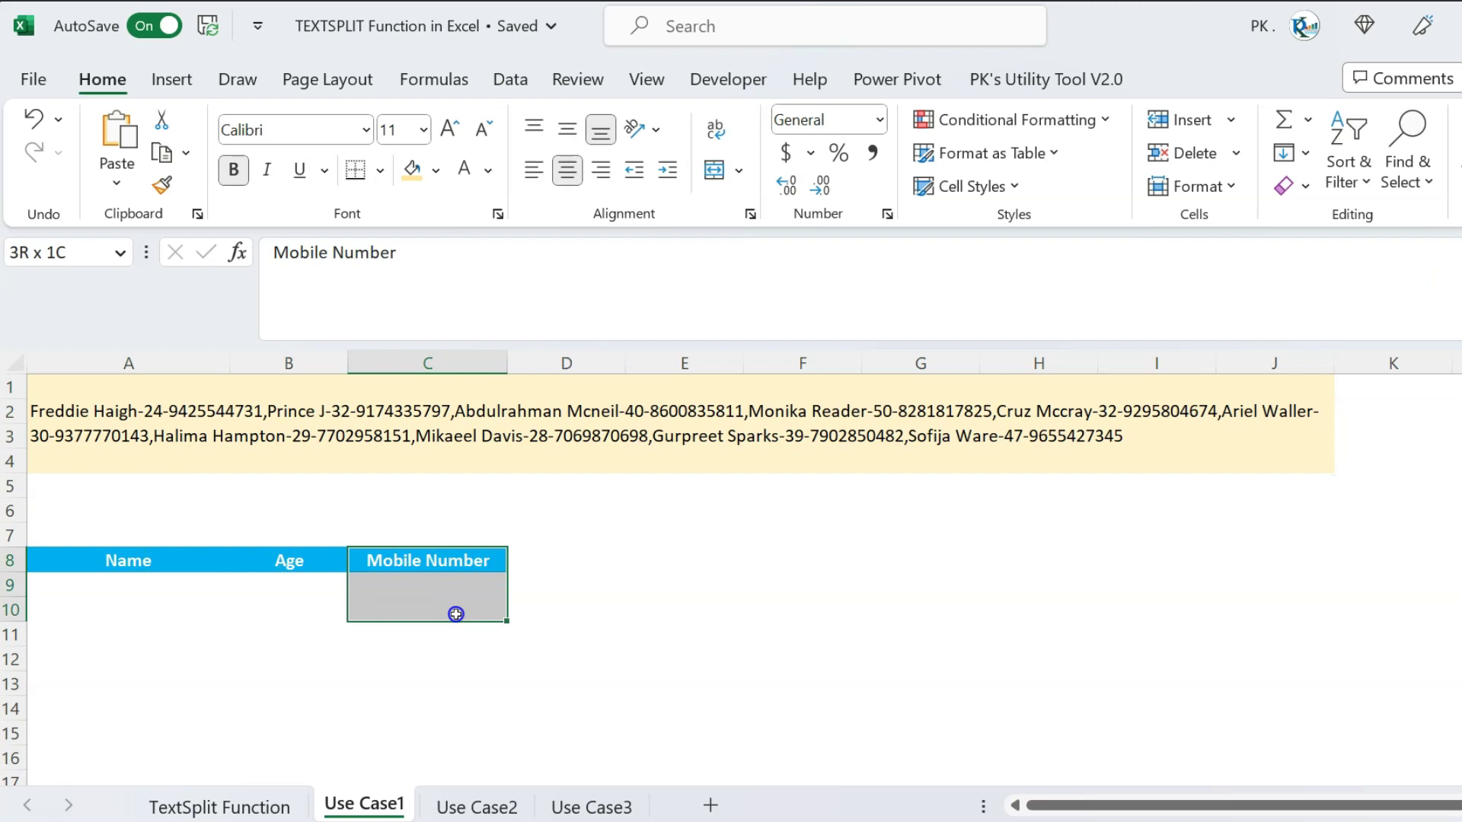
Start a TEXTSPLIT formula in A9 that splits A1 with "-" as column delimiter and "," as row delimiter.
{"action": "left_click", "coordinate": [126, 585]}
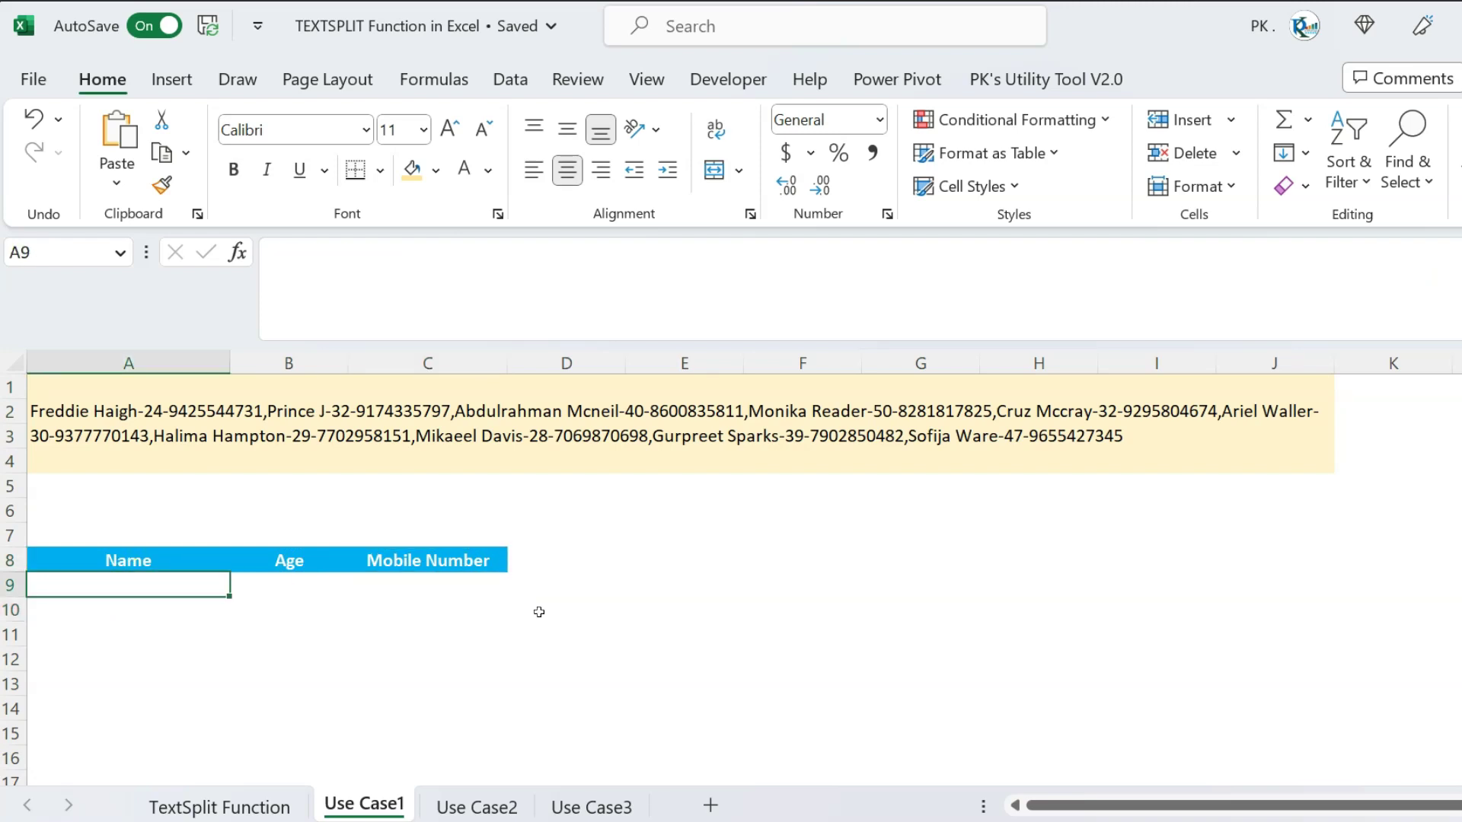
{"action": "type", "text": "=texts"}
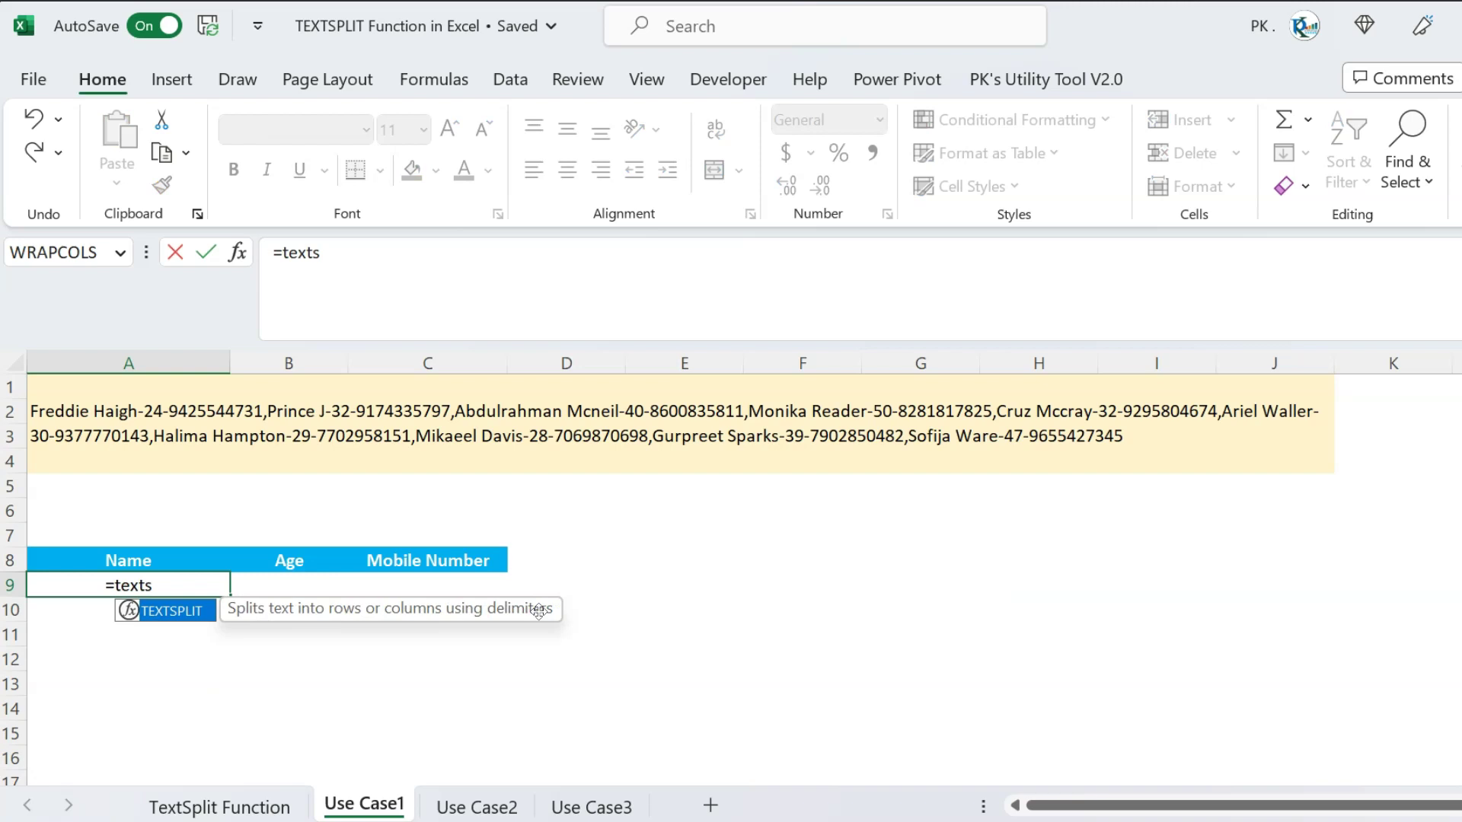
{"action": "key", "text": "Tab"}
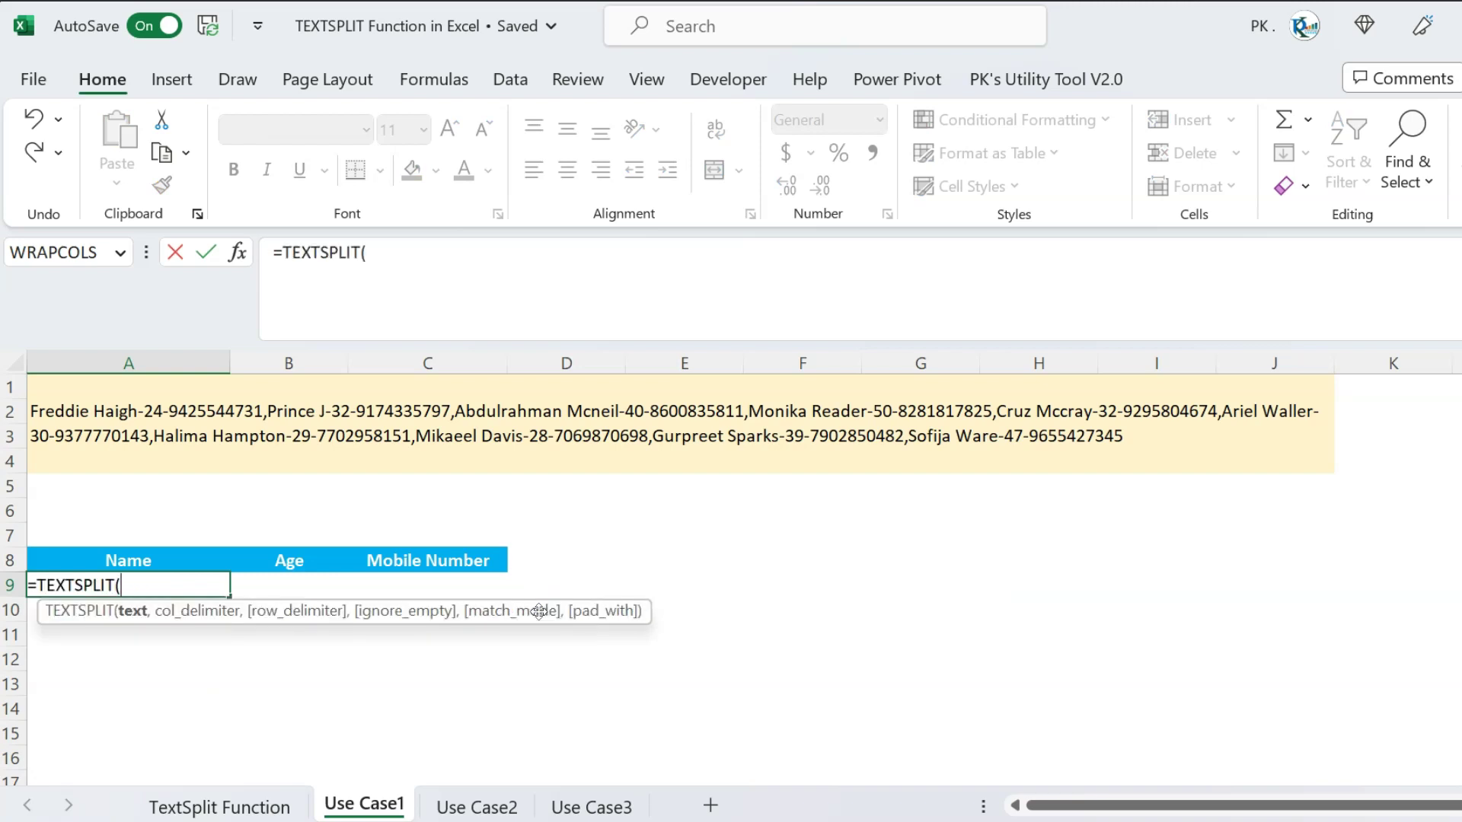
{"action": "left_click", "coordinate": [477, 442]}
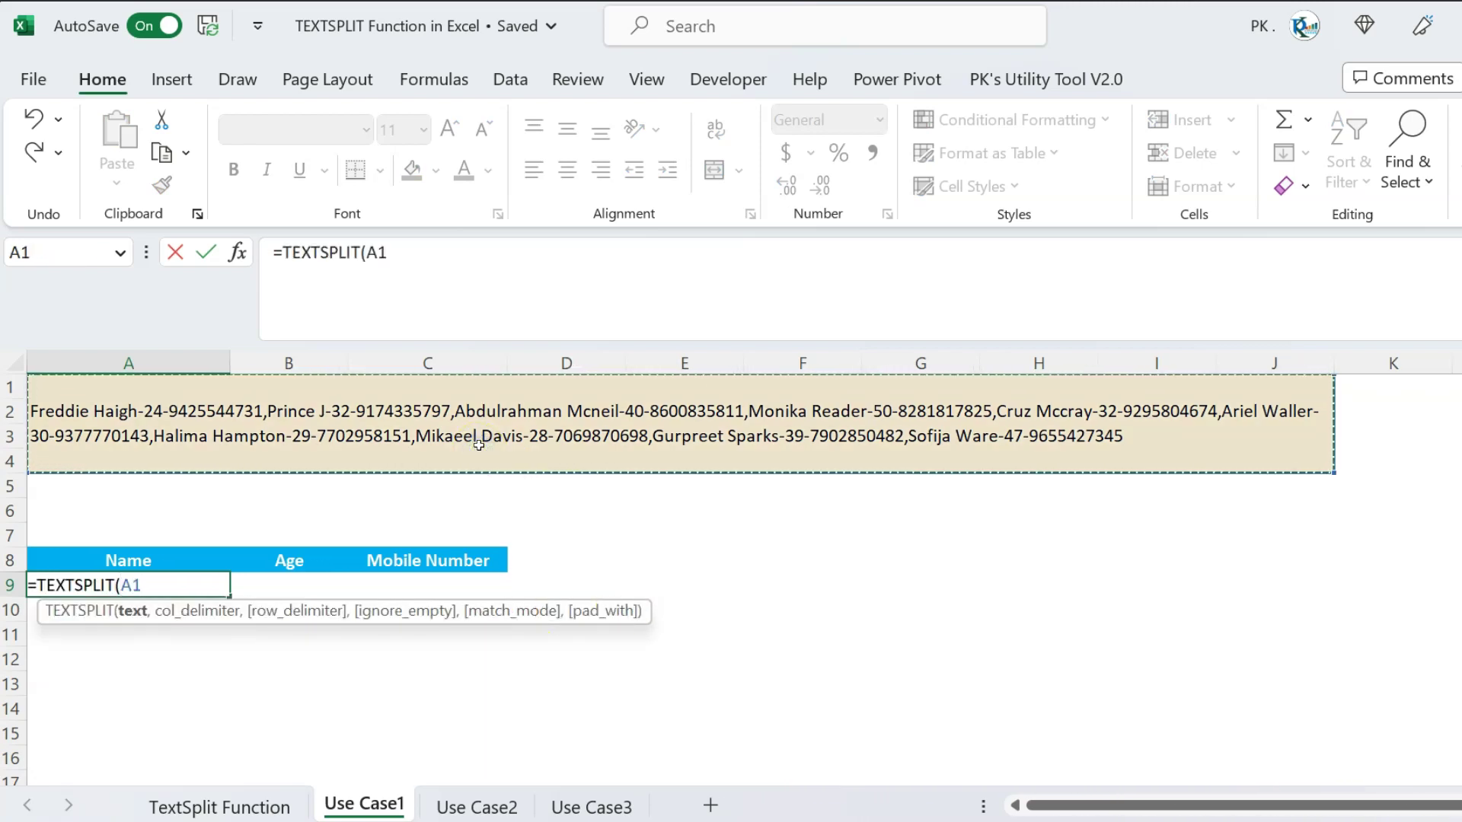
{"action": "type", "text": ",\"-"}
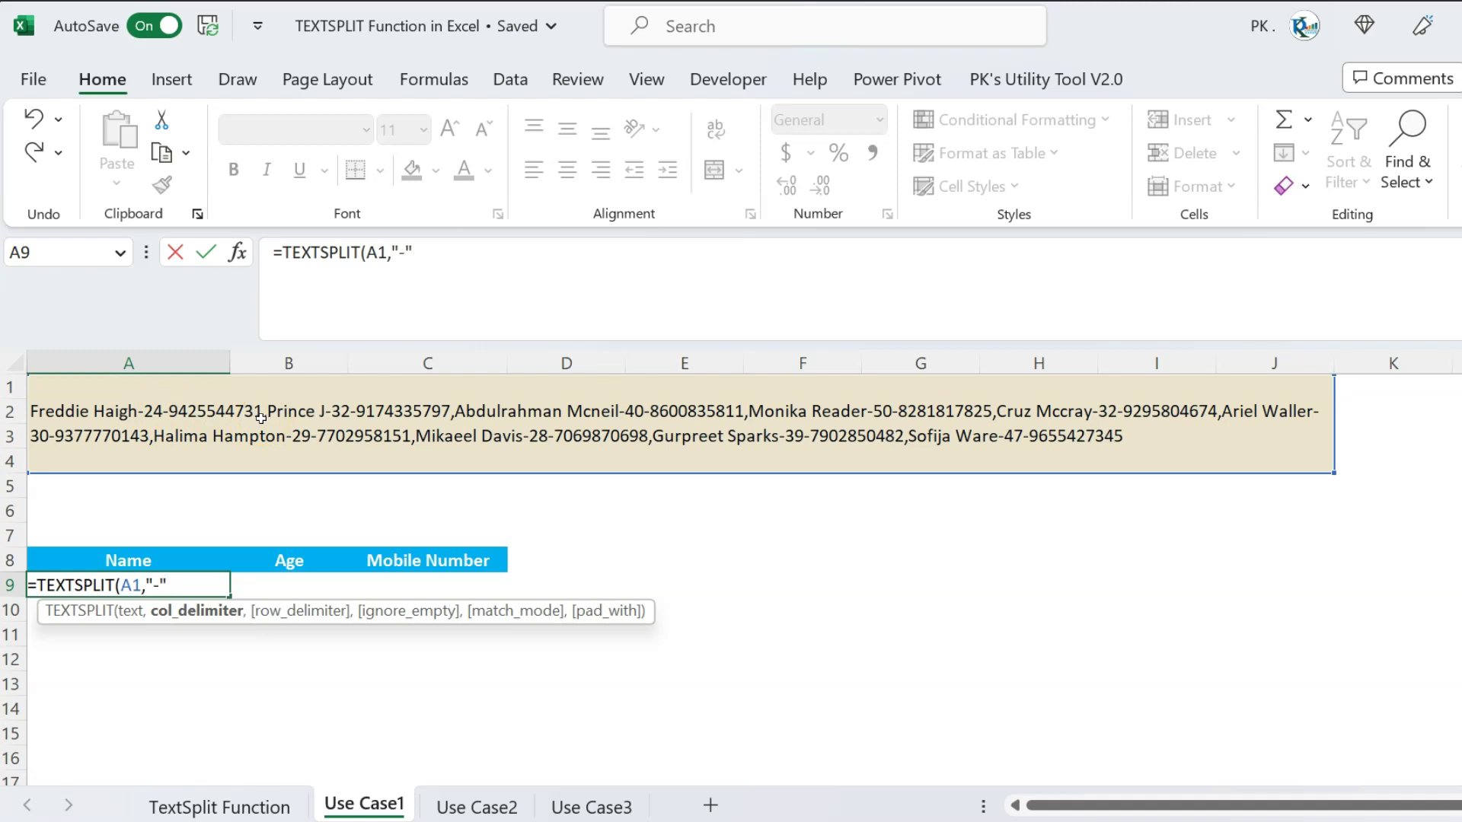
{"action": "type", "text": ","}
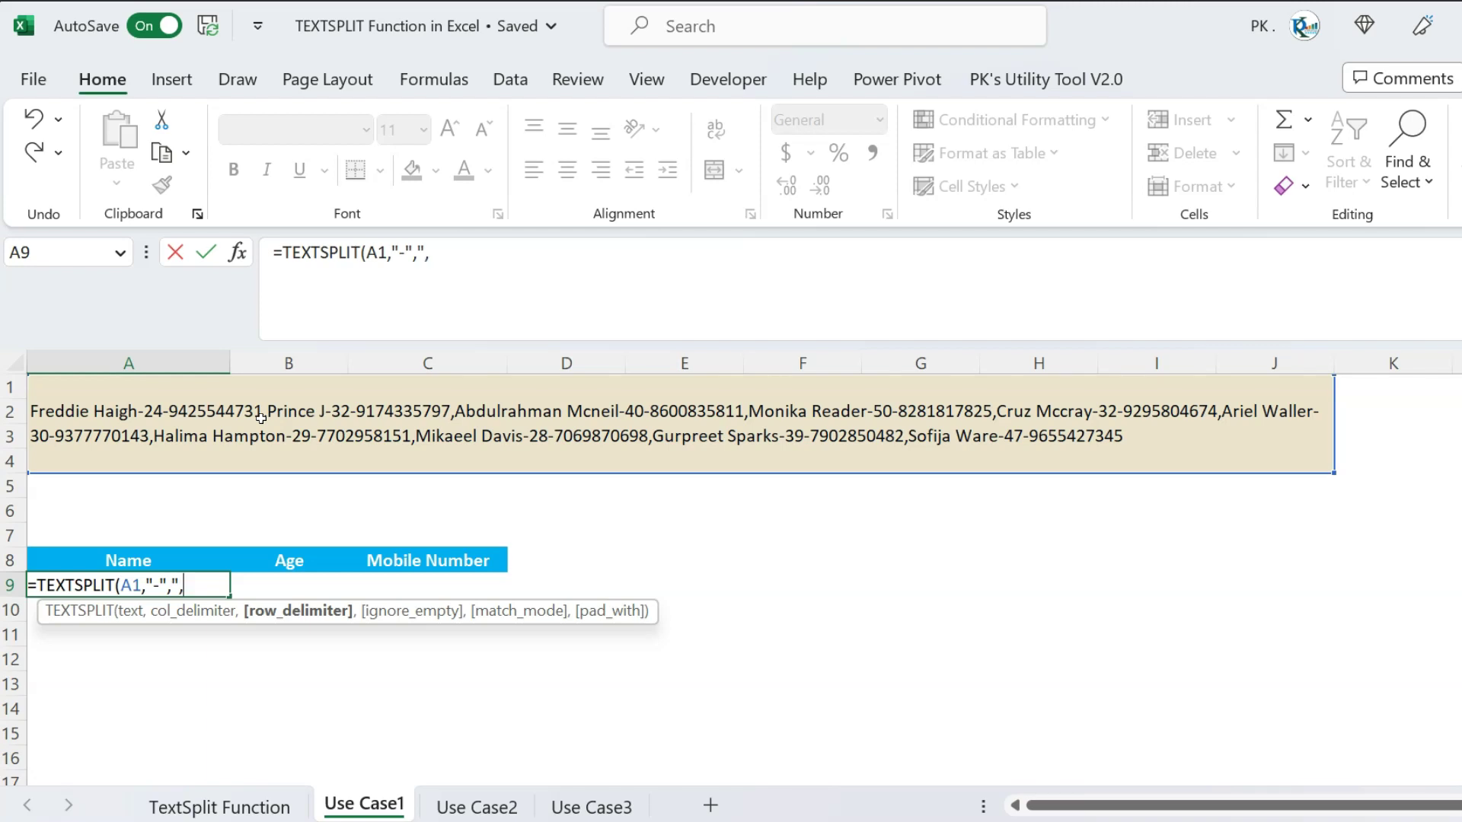
{"action": "type", "text": ","}
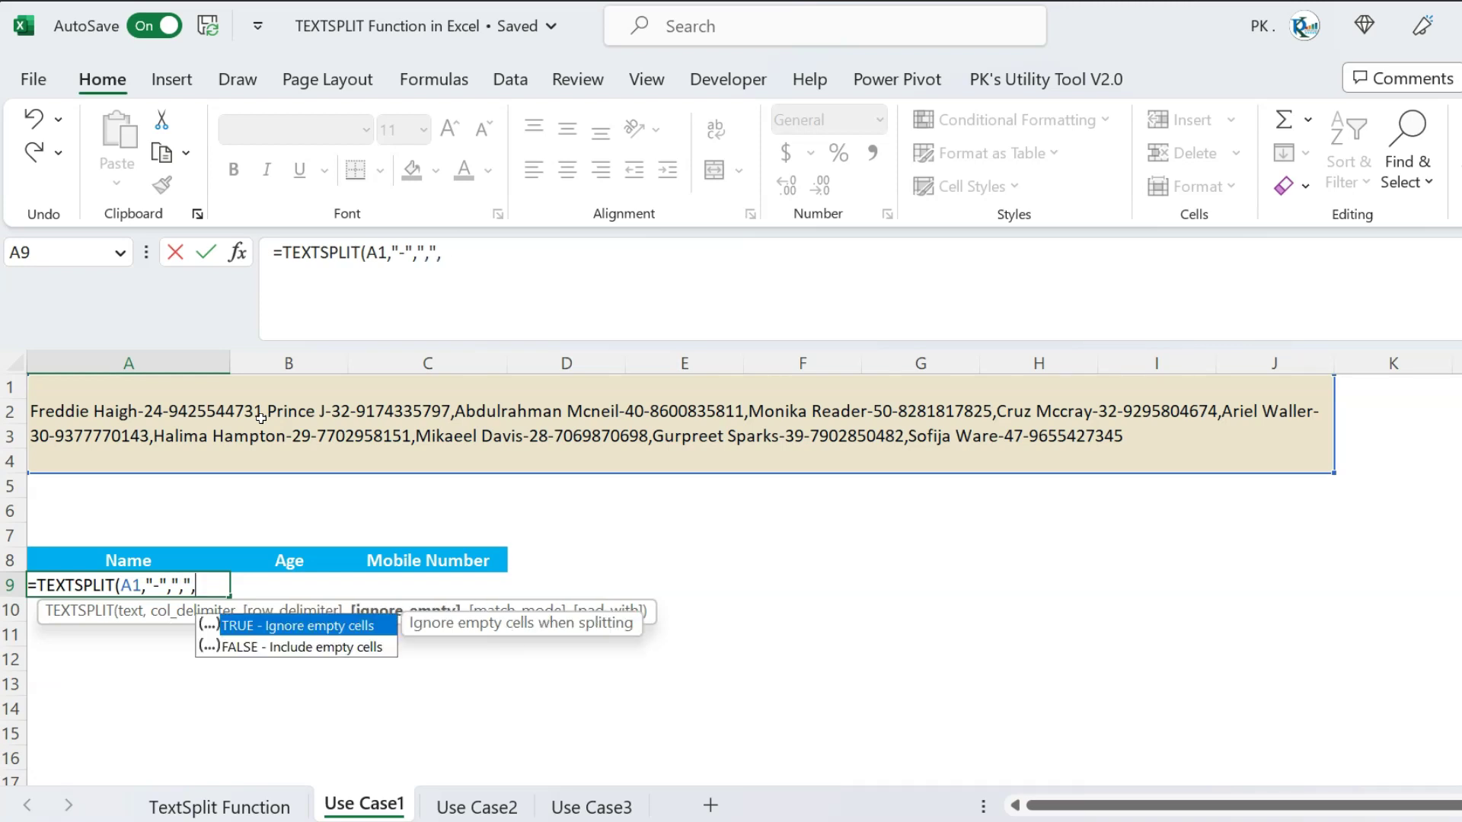
{"action": "key", "text": "Tab"}
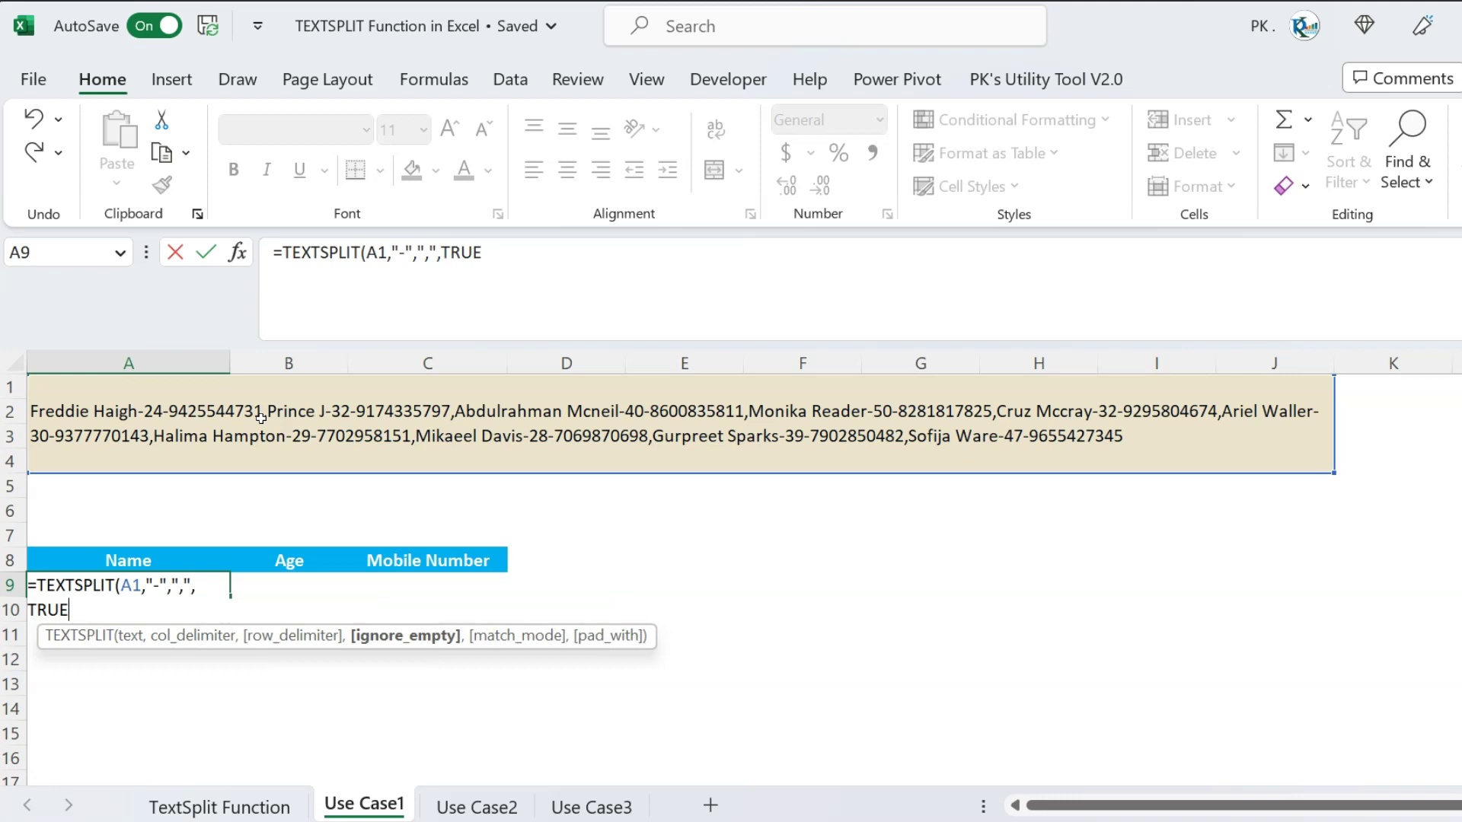
{"action": "type", "text": ","}
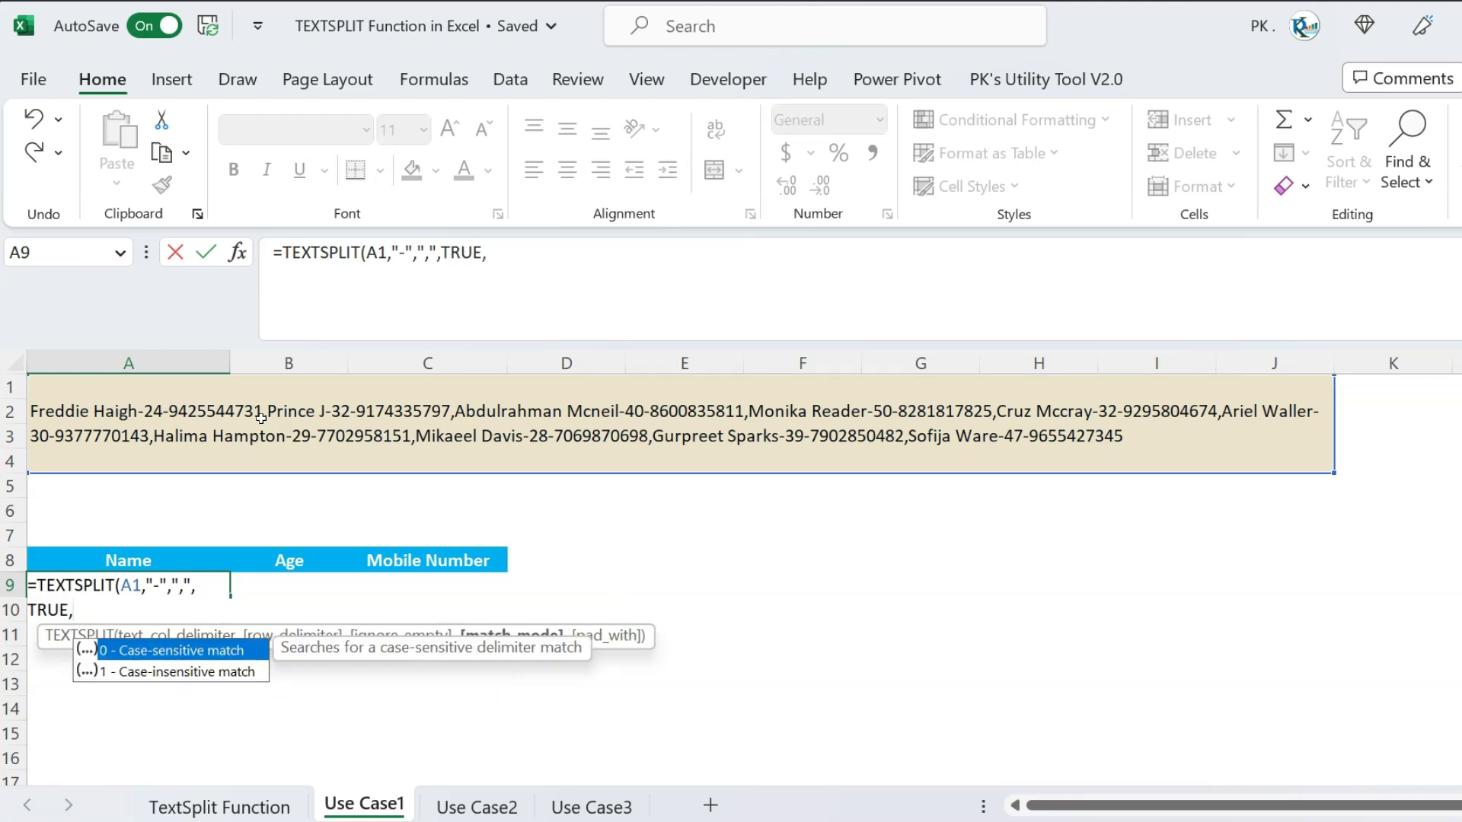
{"action": "type", "text": ","}
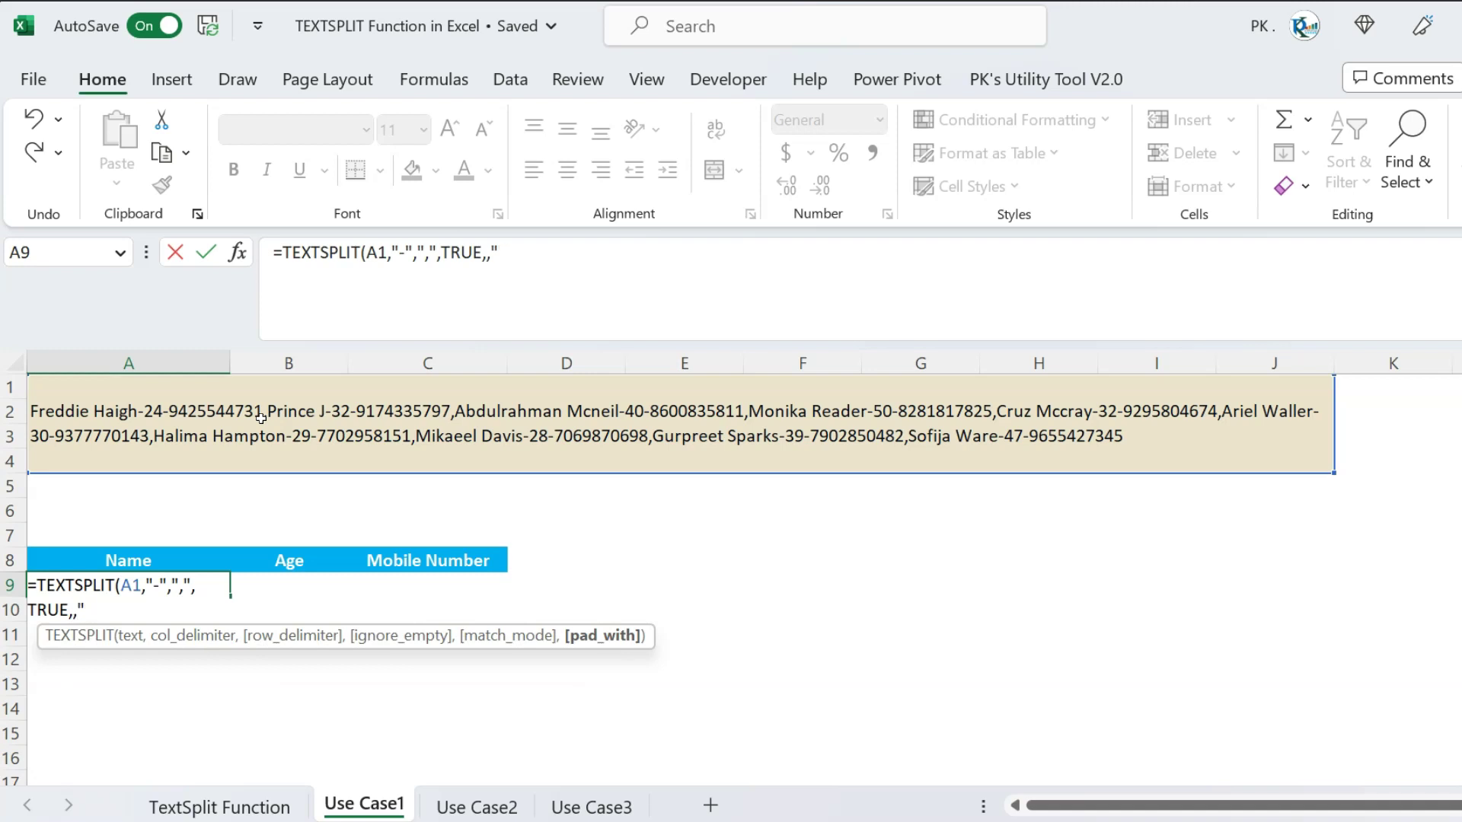
{"action": "key", "text": "BackSpace"}
{"action": "key", "text": "BackSpace"}
{"action": "key", "text": "BackSpace"}
{"action": "key", "text": "BackSpace"}
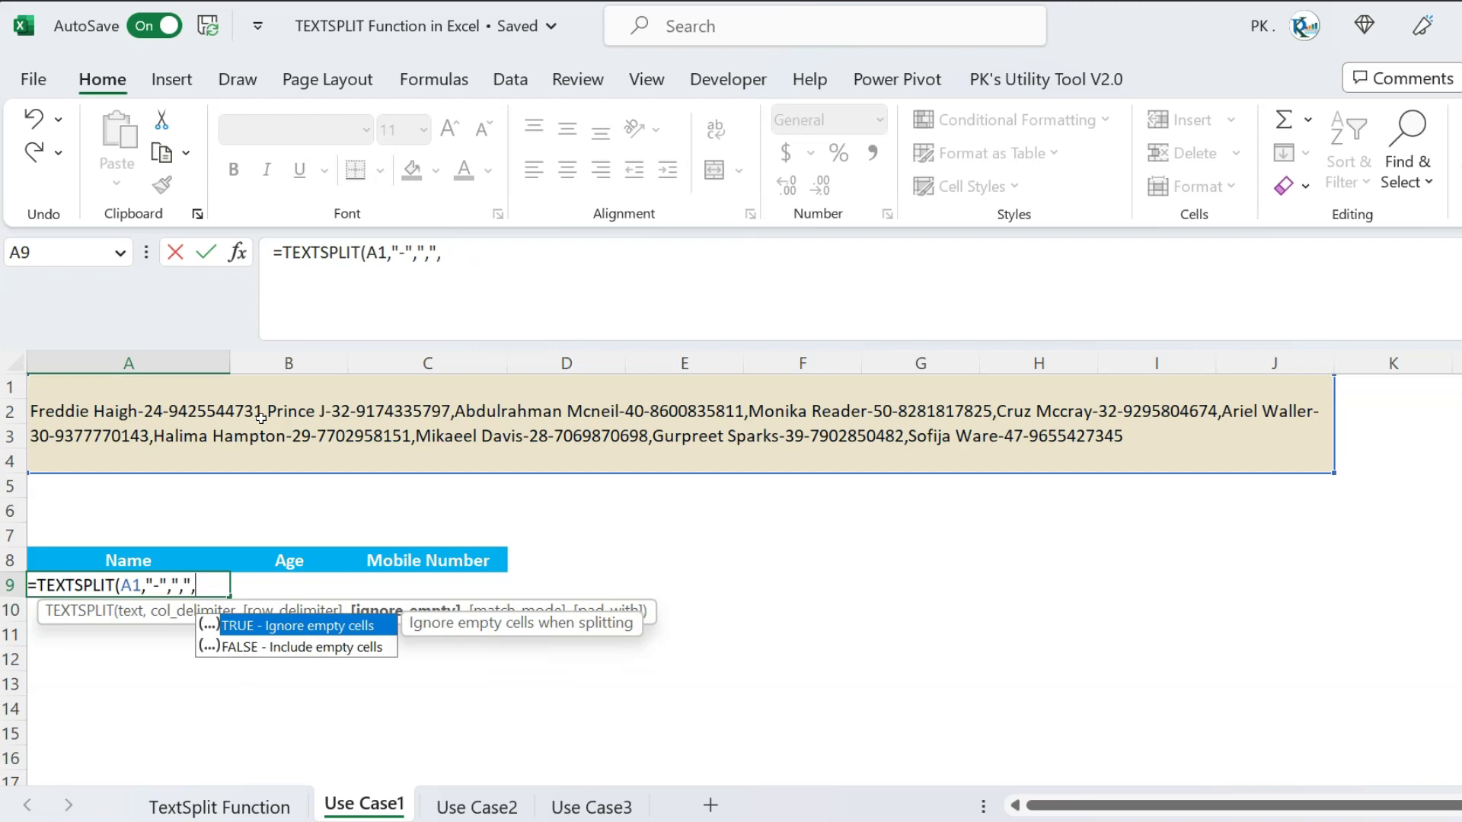
Finish the formula in A9 without optional arguments as =TEXTSPLIT(A1,"-",",").
{"action": "key", "text": "BackSpace"}
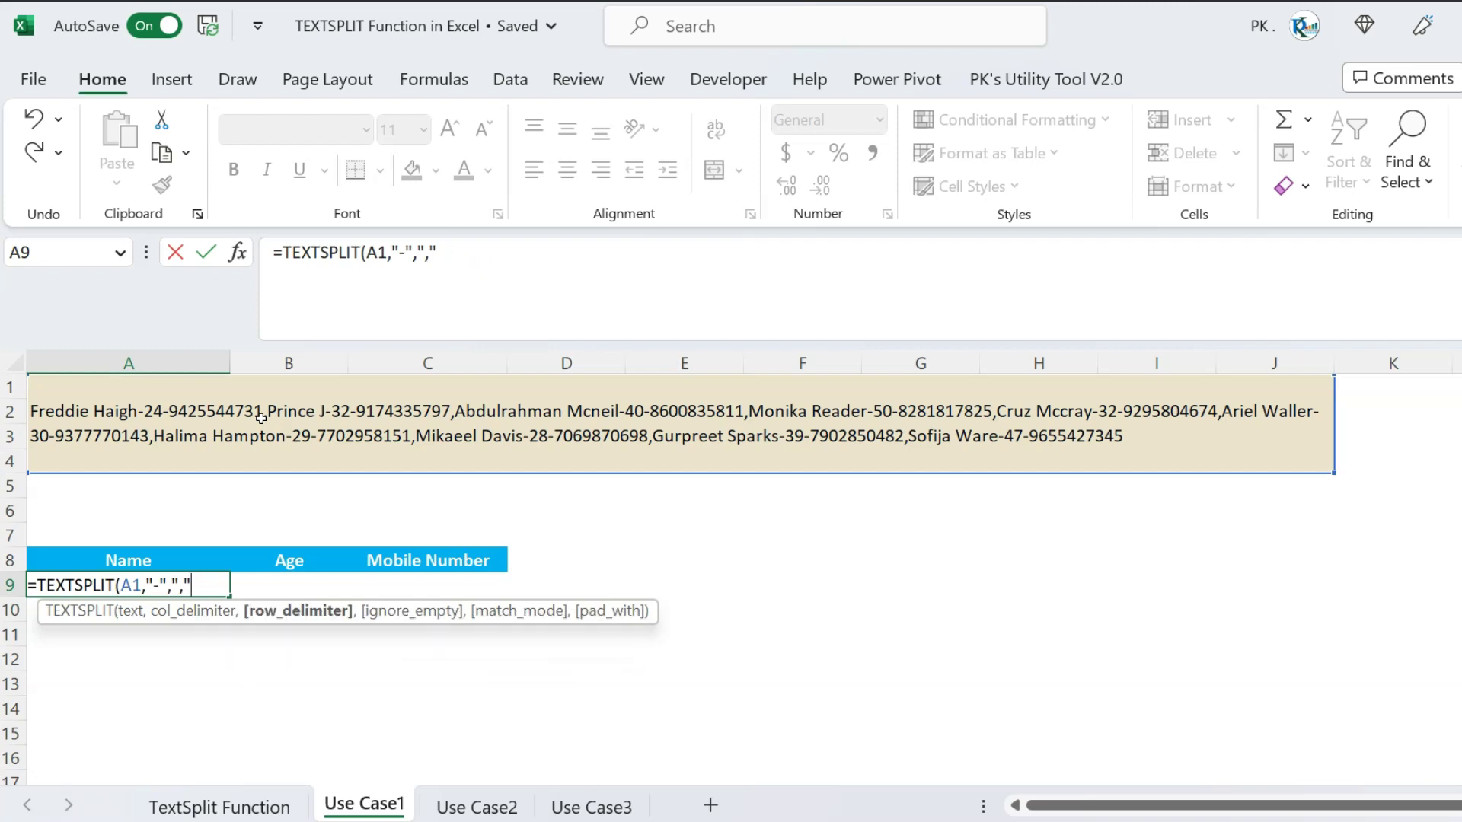
{"action": "type", "text": ")"}
{"action": "key", "text": "Return"}
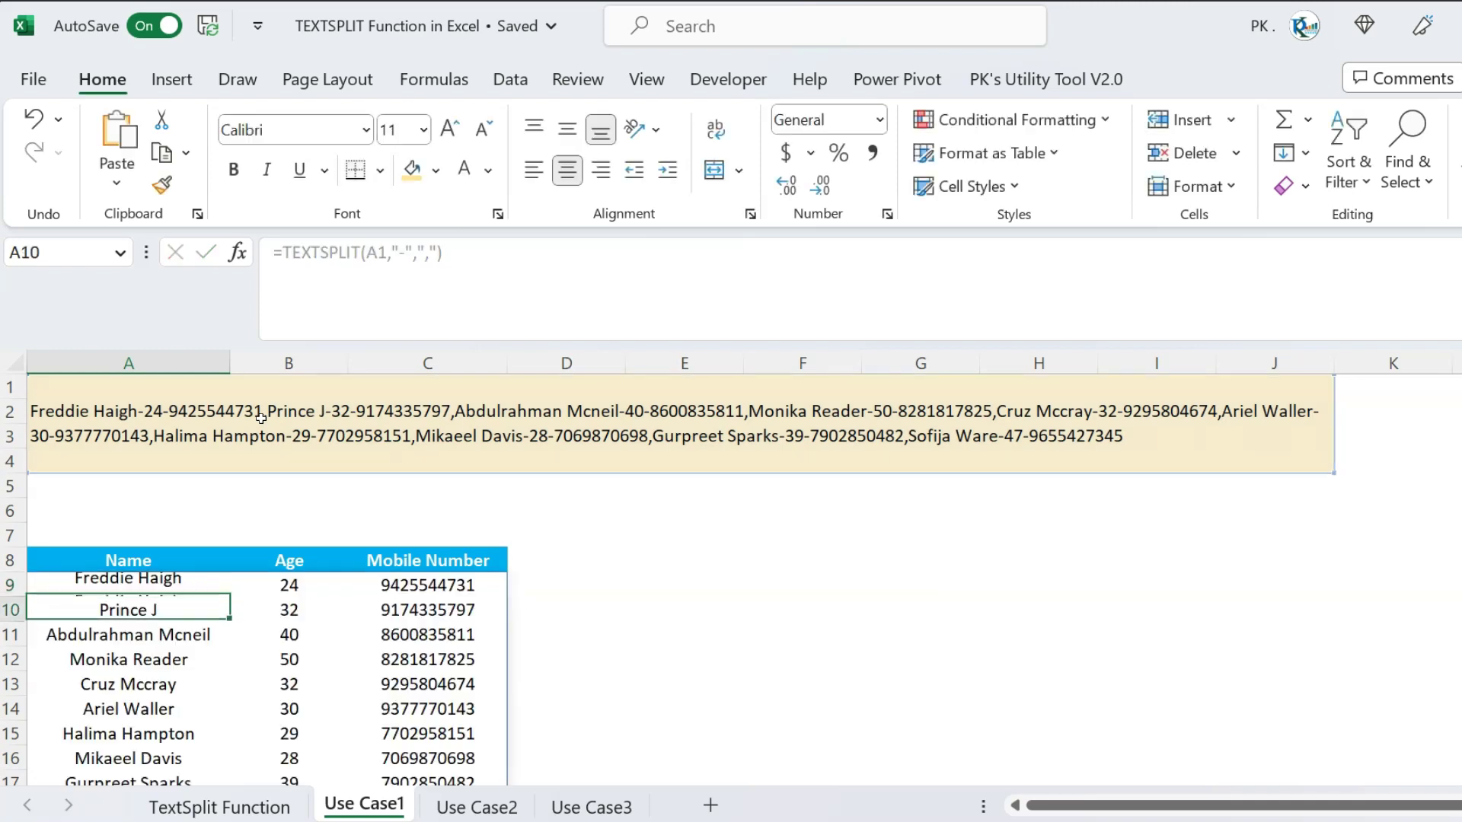
Check the split Name, Age and Mobile Number columns below row 8 against the source text in A1.
{"action": "scroll", "coordinate": [457, 430], "scroll_direction": "down", "scroll_amount": 3}
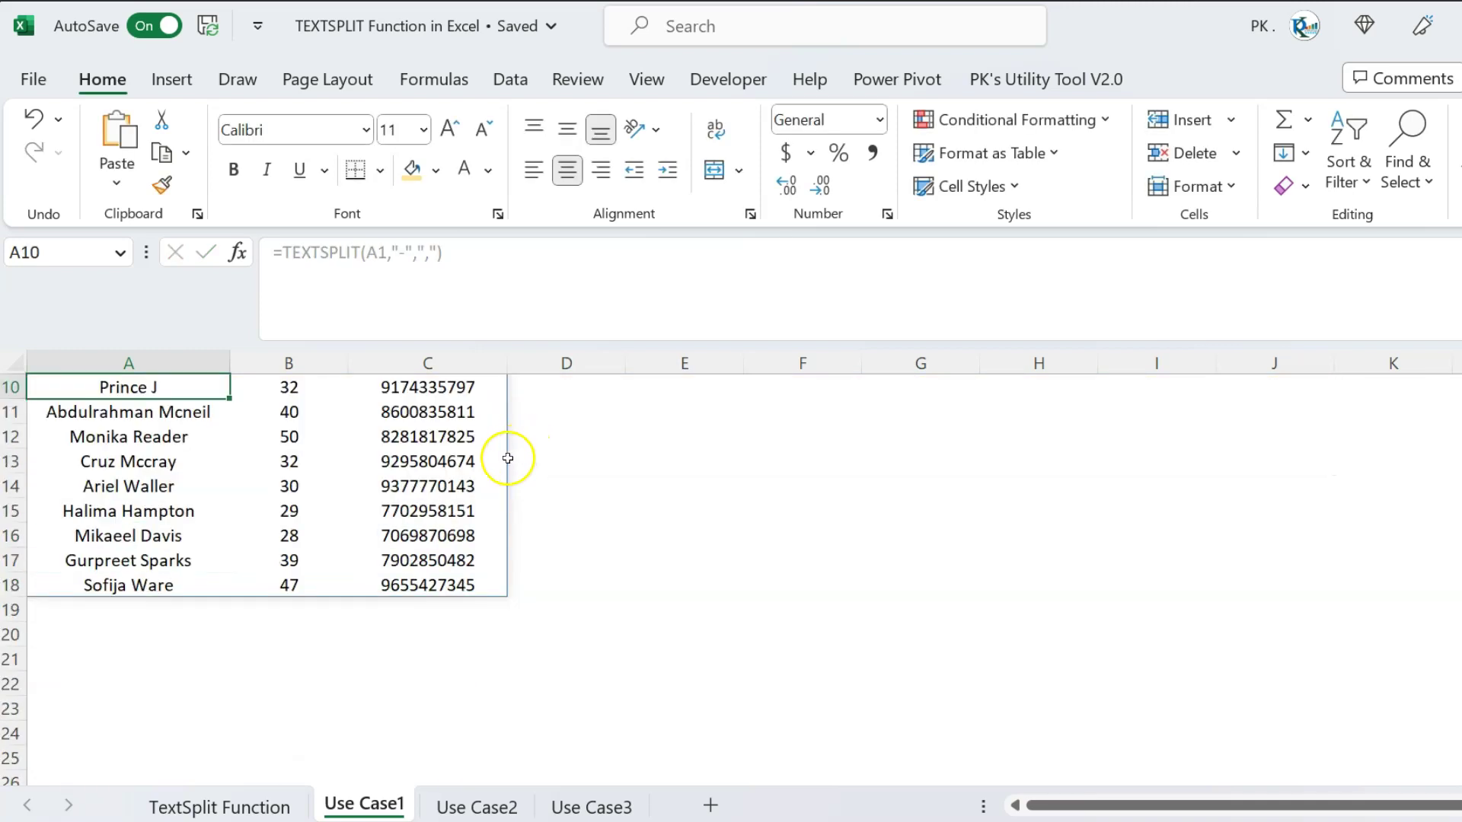
{"action": "scroll", "coordinate": [503, 457], "scroll_direction": "up", "scroll_amount": 1}
{"action": "left_click_drag", "start_coordinate": [150, 434], "coordinate": [152, 635]}
{"action": "left_click_drag", "start_coordinate": [289, 437], "coordinate": [289, 597]}
{"action": "left_click_drag", "start_coordinate": [436, 434], "coordinate": [440, 608]}
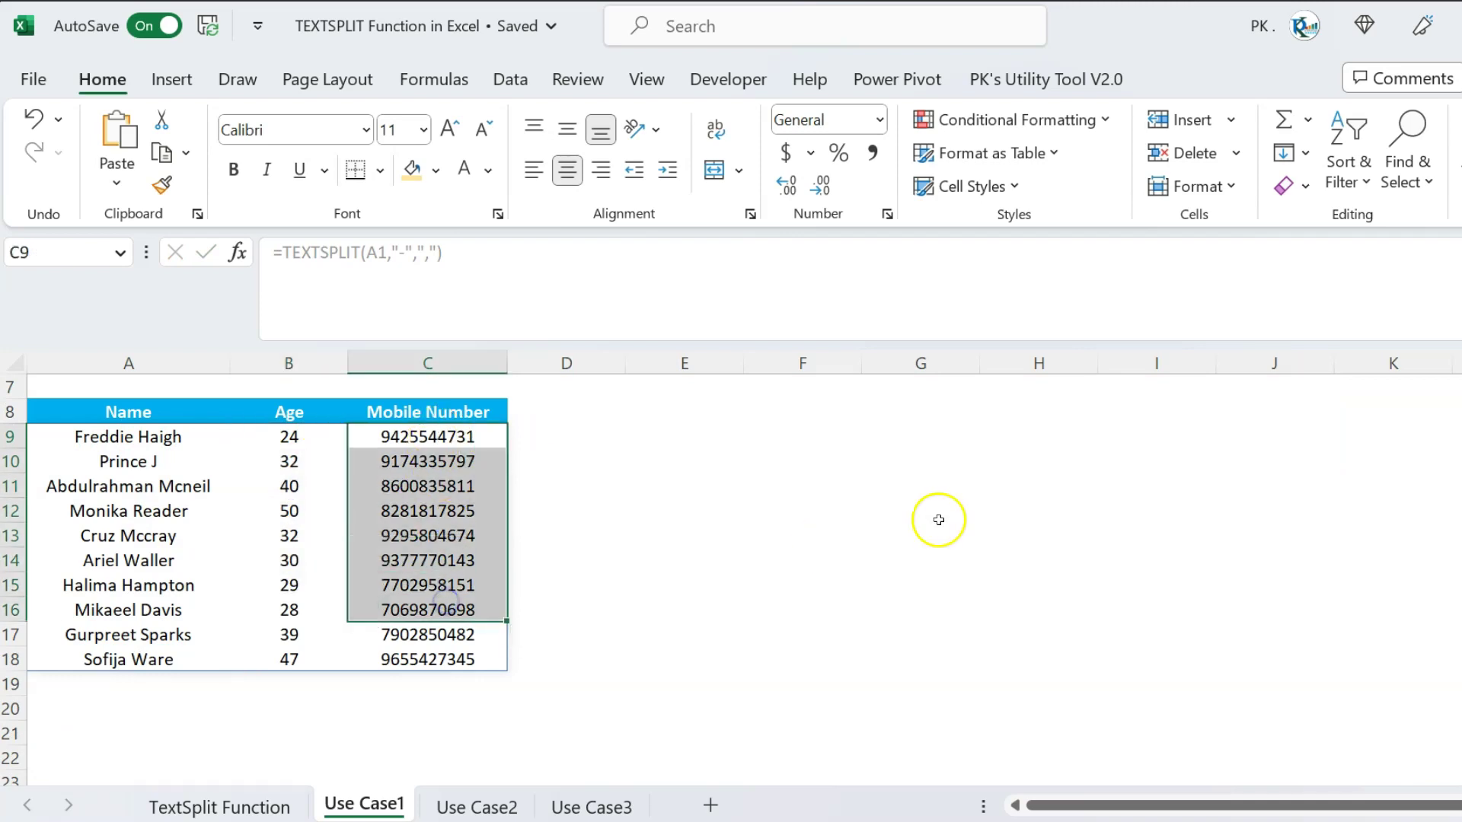
{"action": "scroll", "coordinate": [749, 588], "scroll_direction": "up", "scroll_amount": 2}
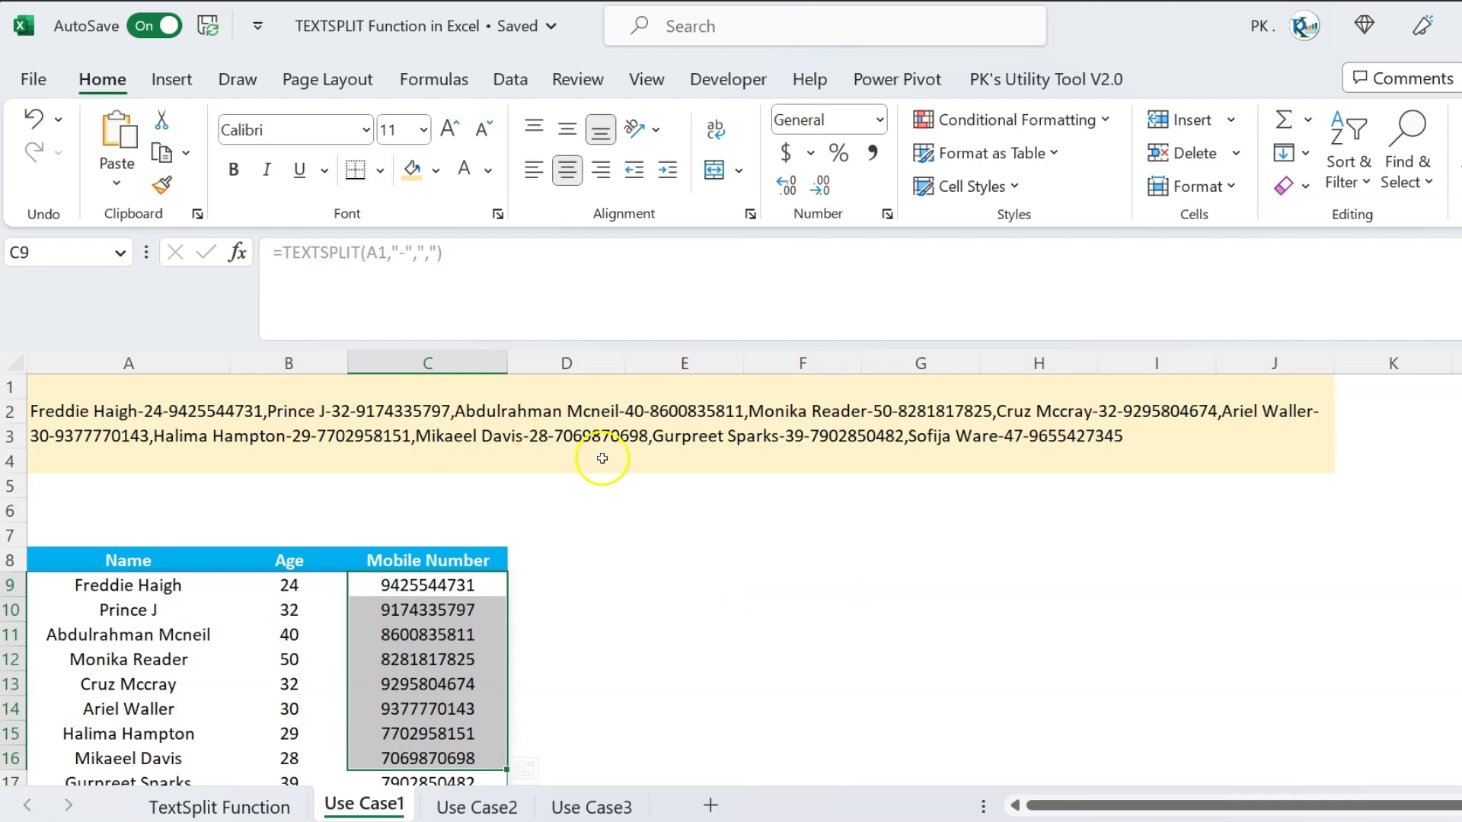
{"action": "left_click", "coordinate": [347, 414]}
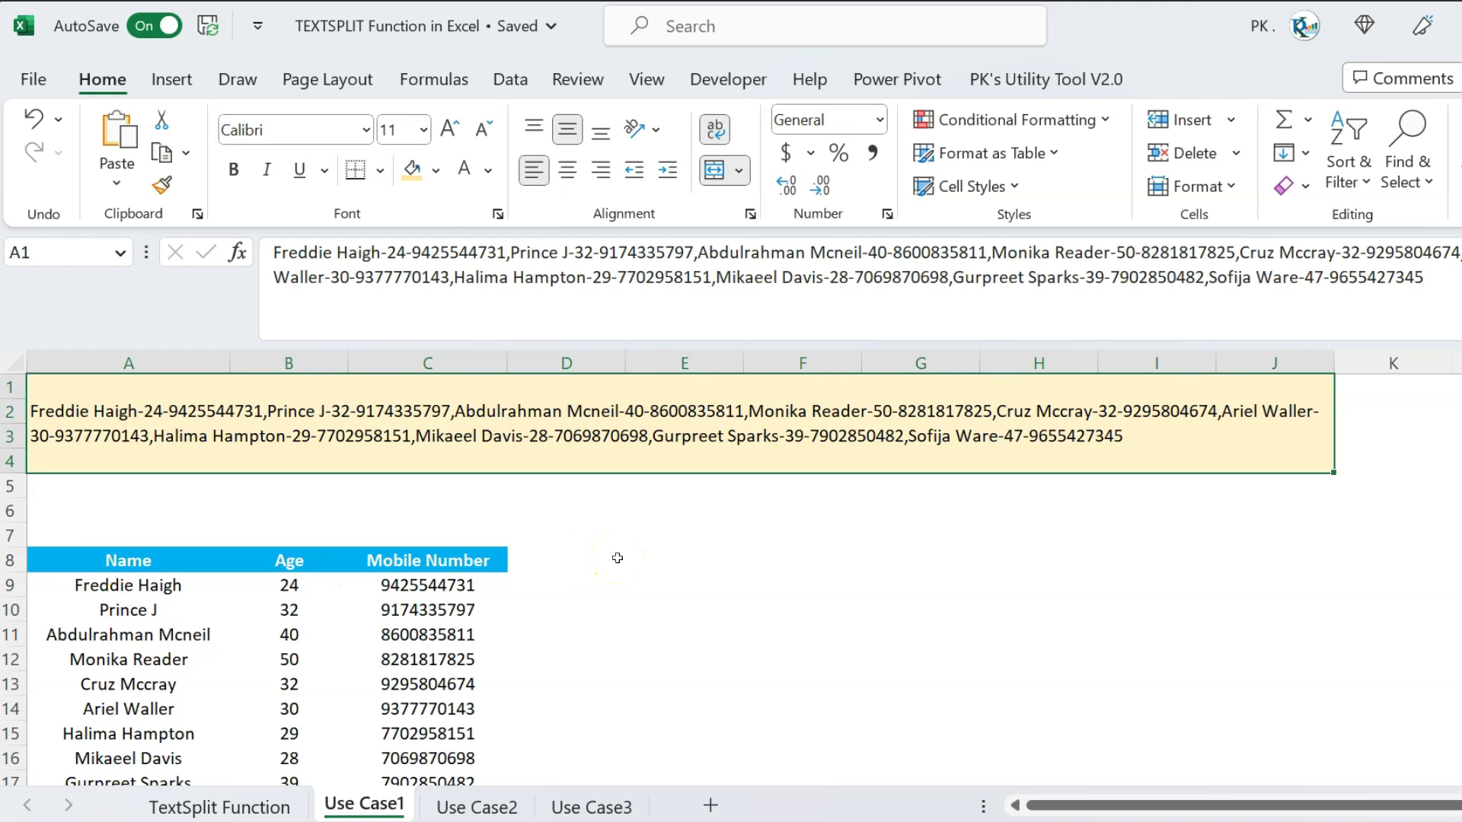
On Use Case2, examine how " <" and "; " separate the names and e-mails in A1, and the empty Name and Email ID columns.
{"action": "left_click", "coordinate": [639, 542]}
{"action": "left_click", "coordinate": [491, 810]}
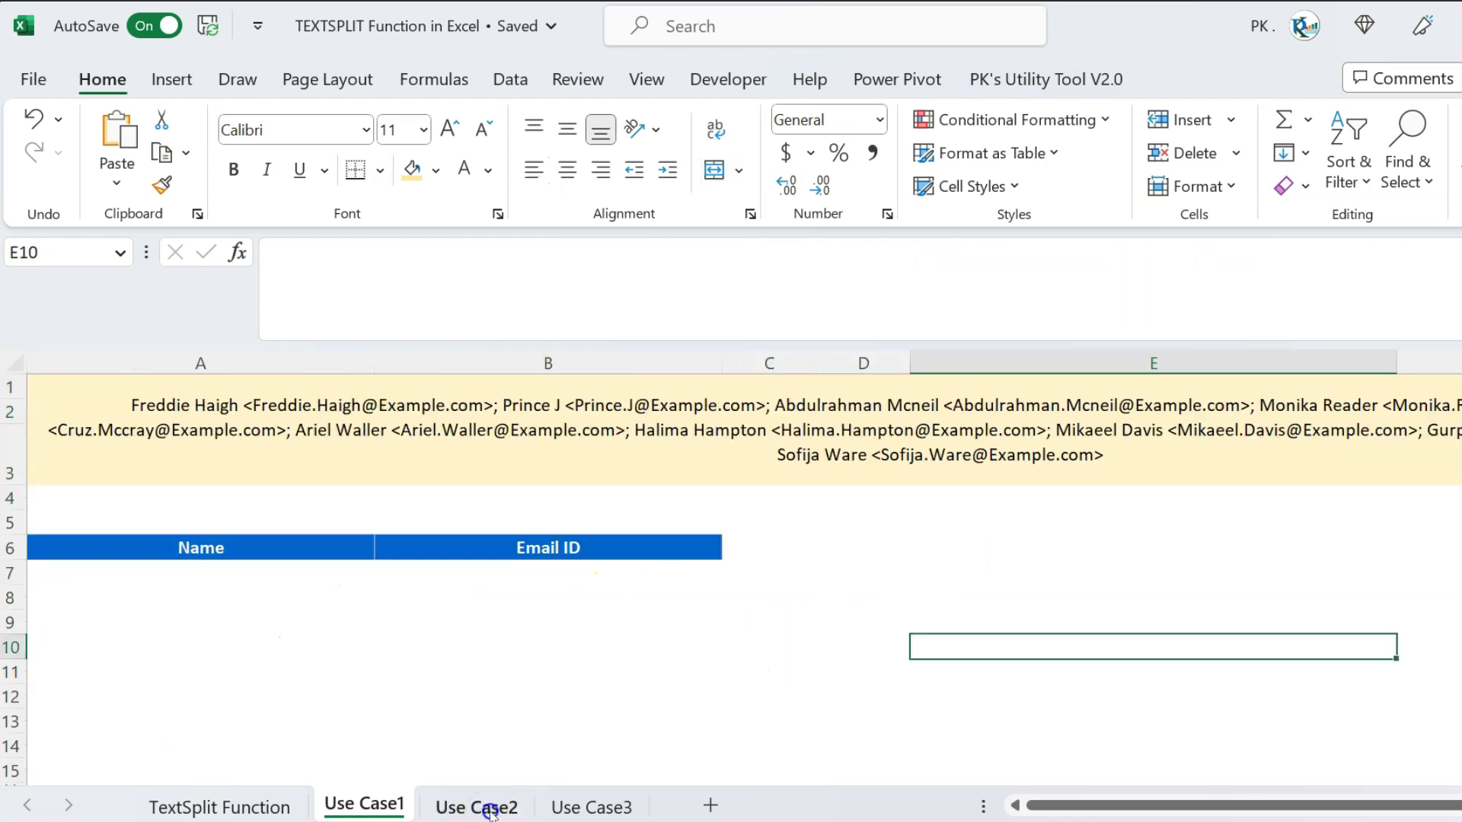
{"action": "left_click", "coordinate": [393, 646]}
{"action": "left_click", "coordinate": [606, 417]}
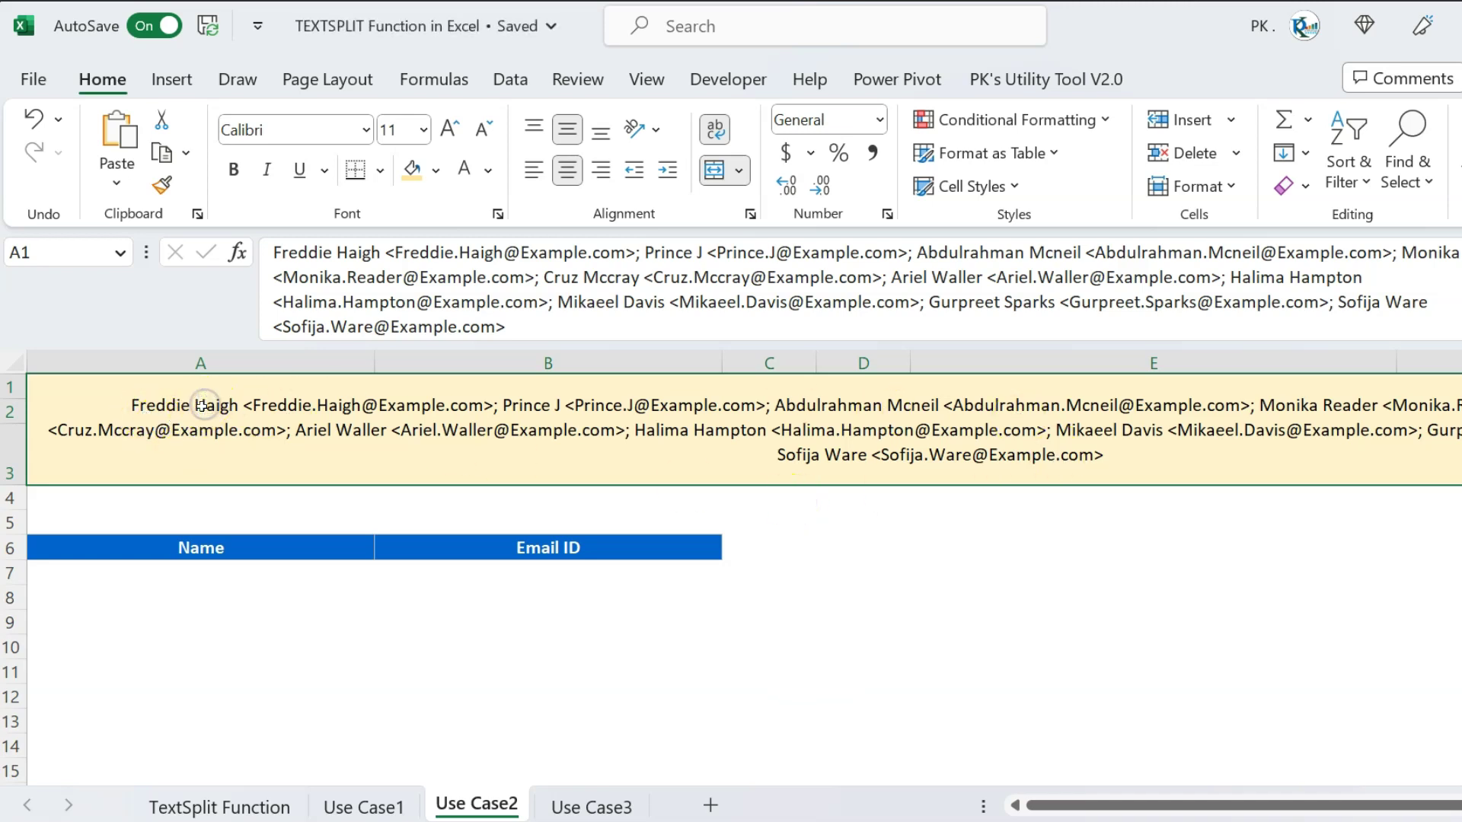
{"action": "double_click", "coordinate": [251, 411]}
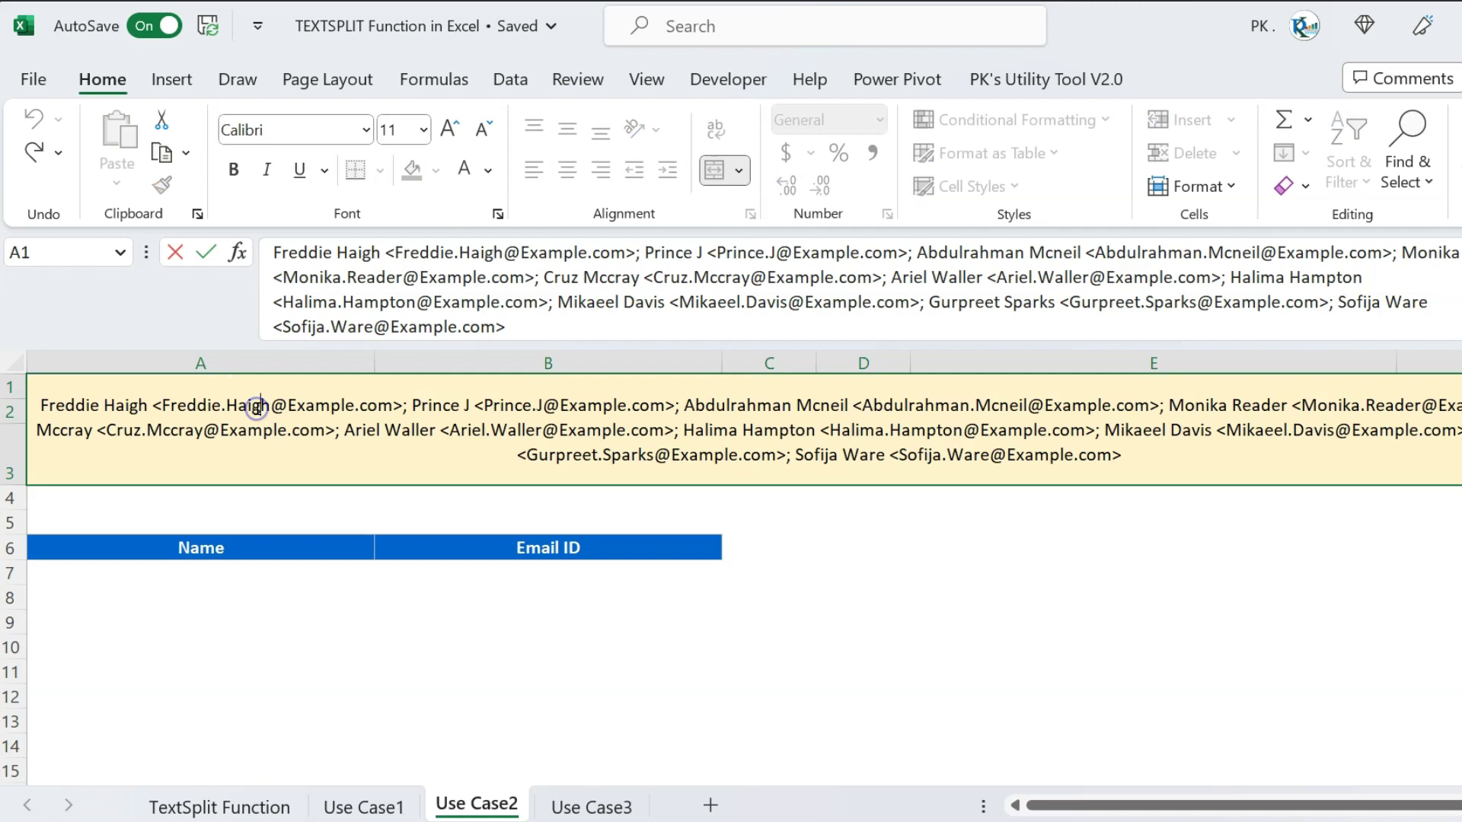
{"action": "left_click_drag", "start_coordinate": [146, 405], "coordinate": [162, 405]}
{"action": "left_click", "coordinate": [397, 405]}
{"action": "left_click_drag", "start_coordinate": [398, 405], "coordinate": [408, 406]}
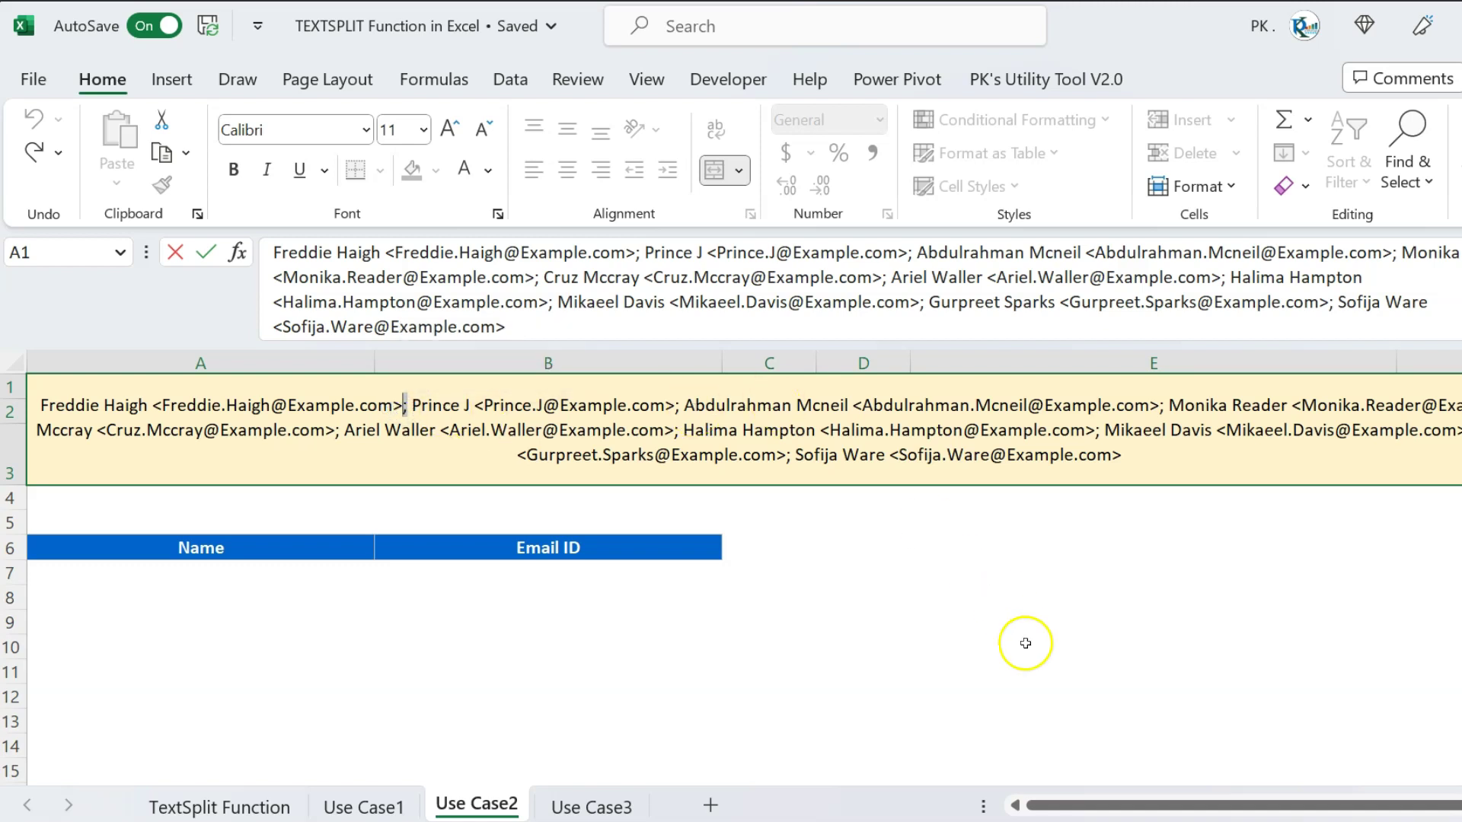
{"action": "key", "text": "Escape"}
{"action": "left_click", "coordinate": [806, 590]}
{"action": "left_click_drag", "start_coordinate": [283, 550], "coordinate": [242, 678]}
{"action": "left_click_drag", "start_coordinate": [498, 576], "coordinate": [504, 671]}
Start a TEXTSPLIT formula in A7 on Use Case2 with A1 as the text argument.
{"action": "left_click", "coordinate": [244, 565]}
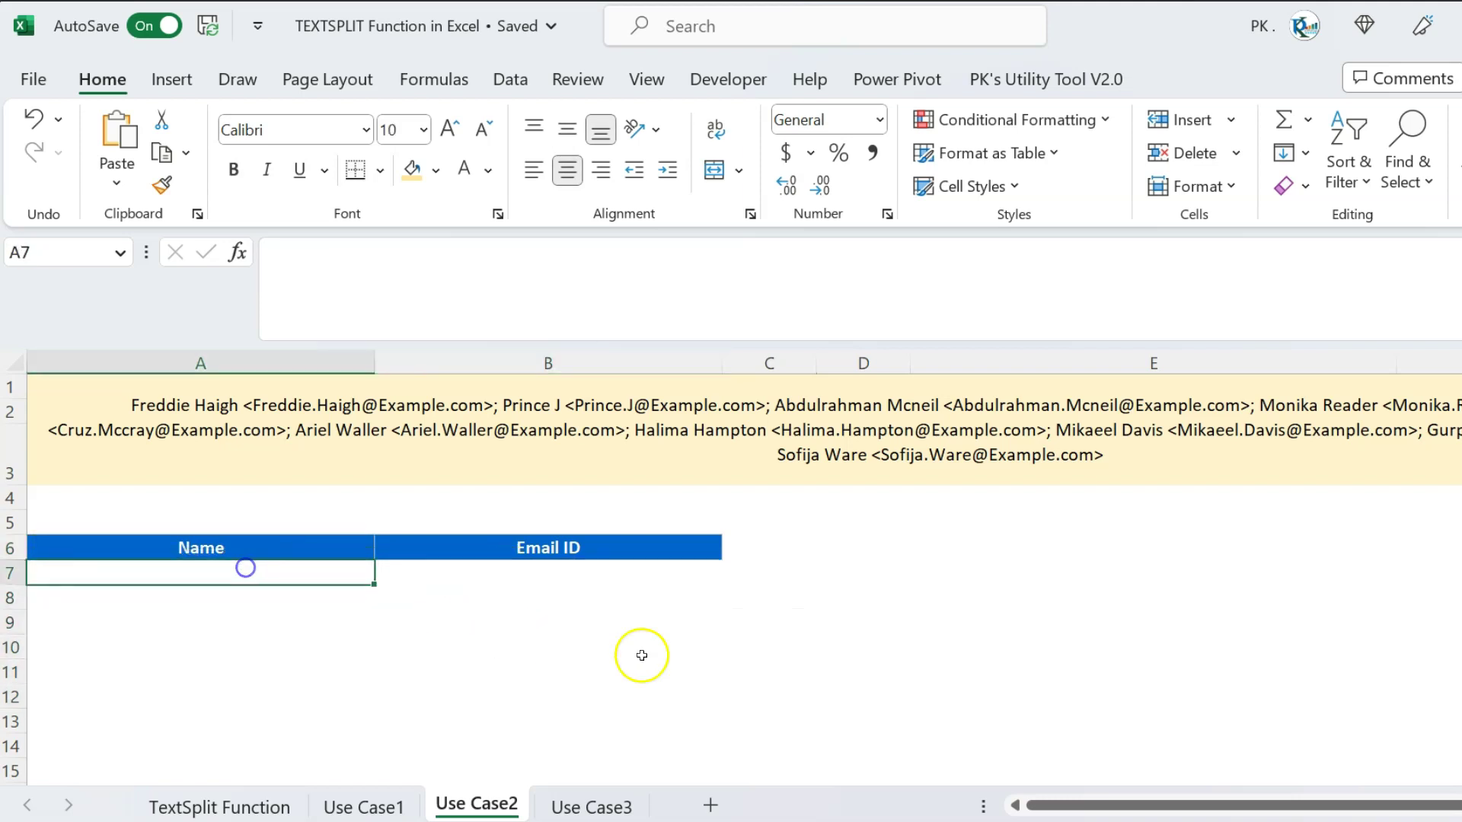
{"action": "type", "text": "=te"}
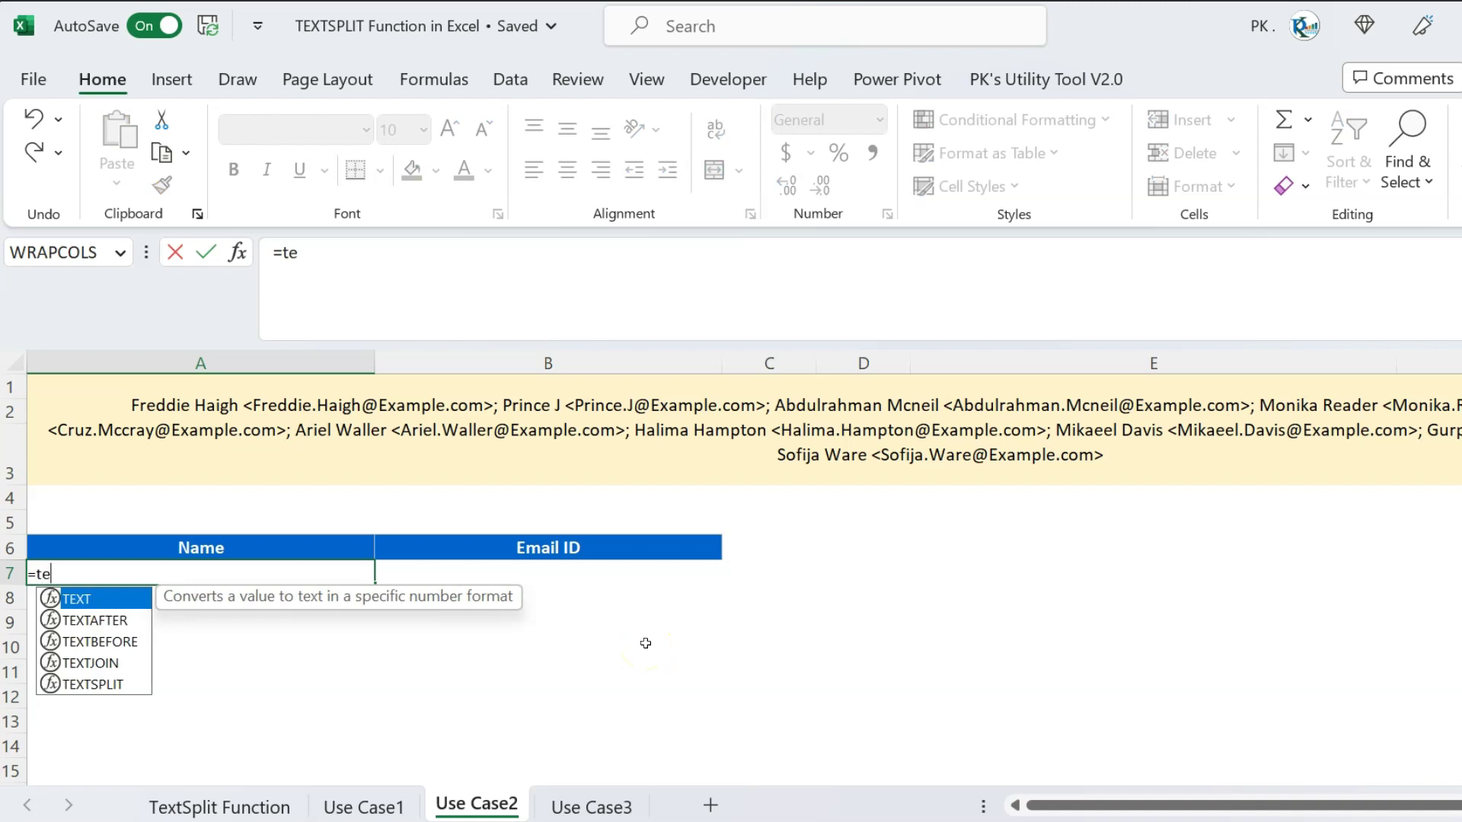
{"action": "key", "text": "Down"}
{"action": "key", "text": "Down"}
{"action": "key", "text": "Down"}
{"action": "key", "text": "Down"}
{"action": "key", "text": "Tab"}
{"action": "key", "text": "Up"}
{"action": "key", "text": "Up"}
{"action": "key", "text": "Up"}
{"action": "key", "text": "Up"}
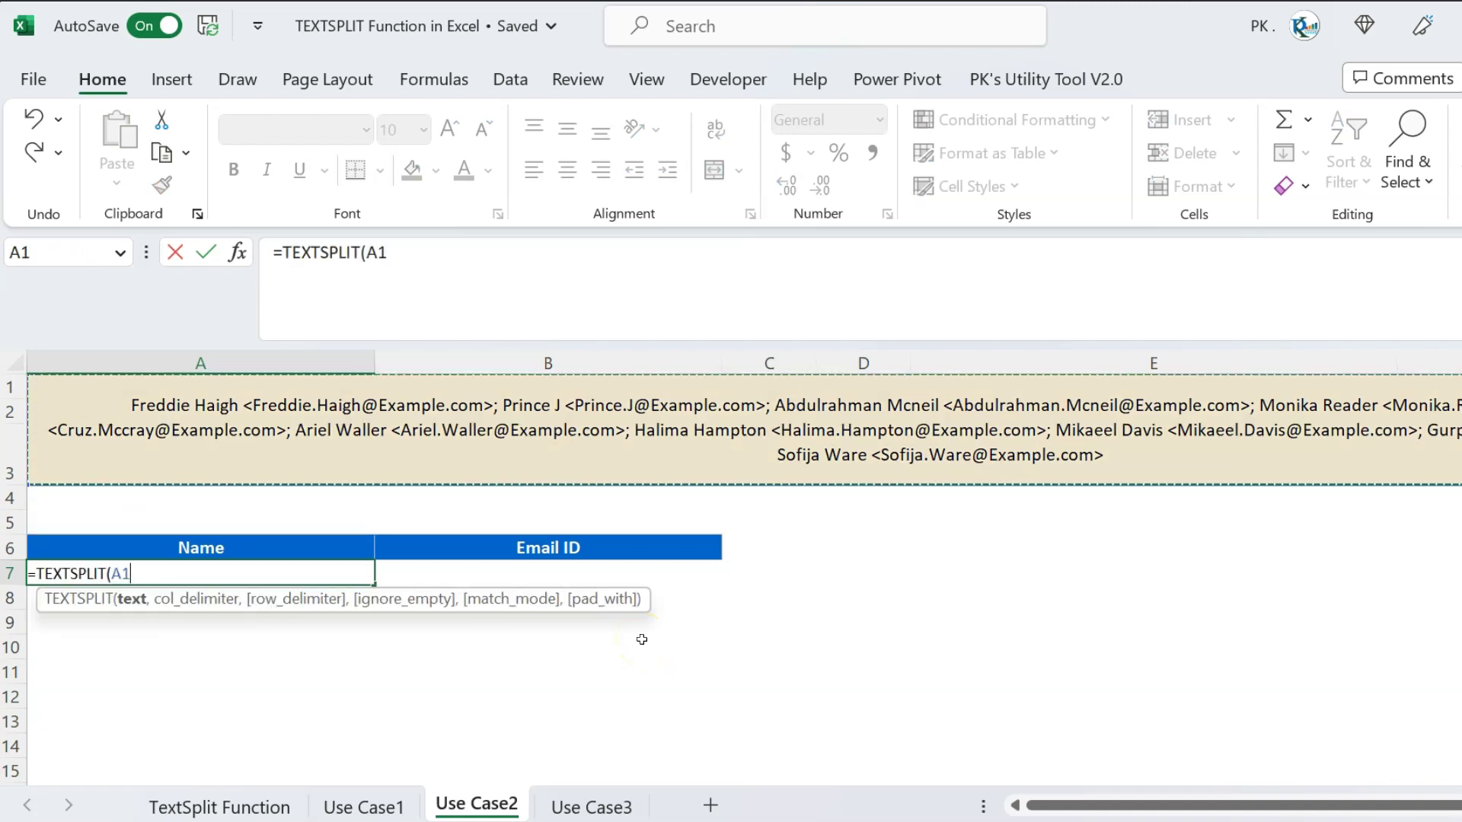
Complete the formula as =TEXTSPLIT(A1," <","; ") and check the ends of the split e-mail addresses.
{"action": "type", "text": ",\" <"}
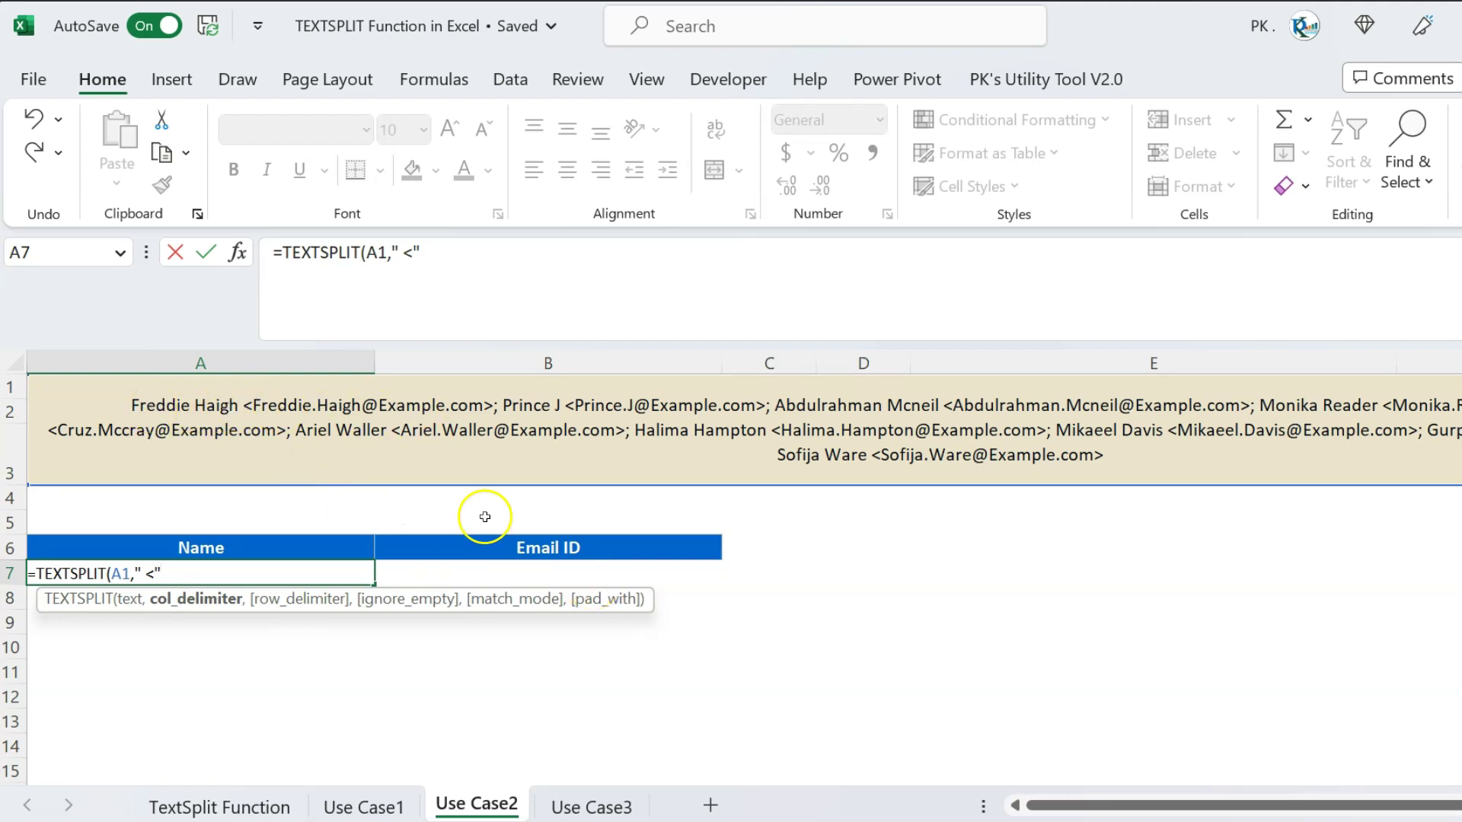
{"action": "left_click", "coordinate": [143, 573]}
{"action": "left_click", "coordinate": [203, 572]}
{"action": "type", "text": ","}
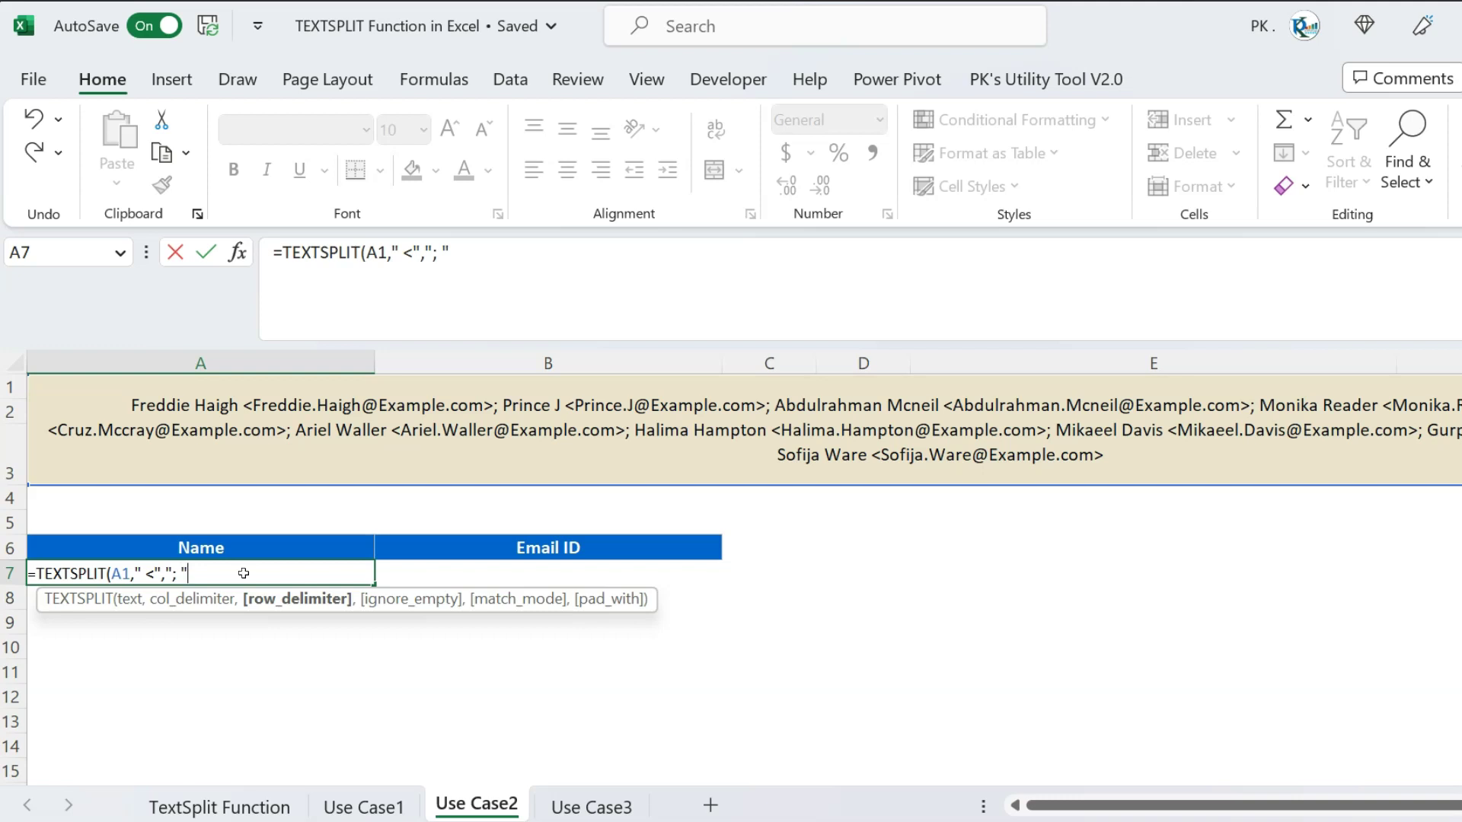
{"action": "type", "text": ")"}
{"action": "key", "text": "Return"}
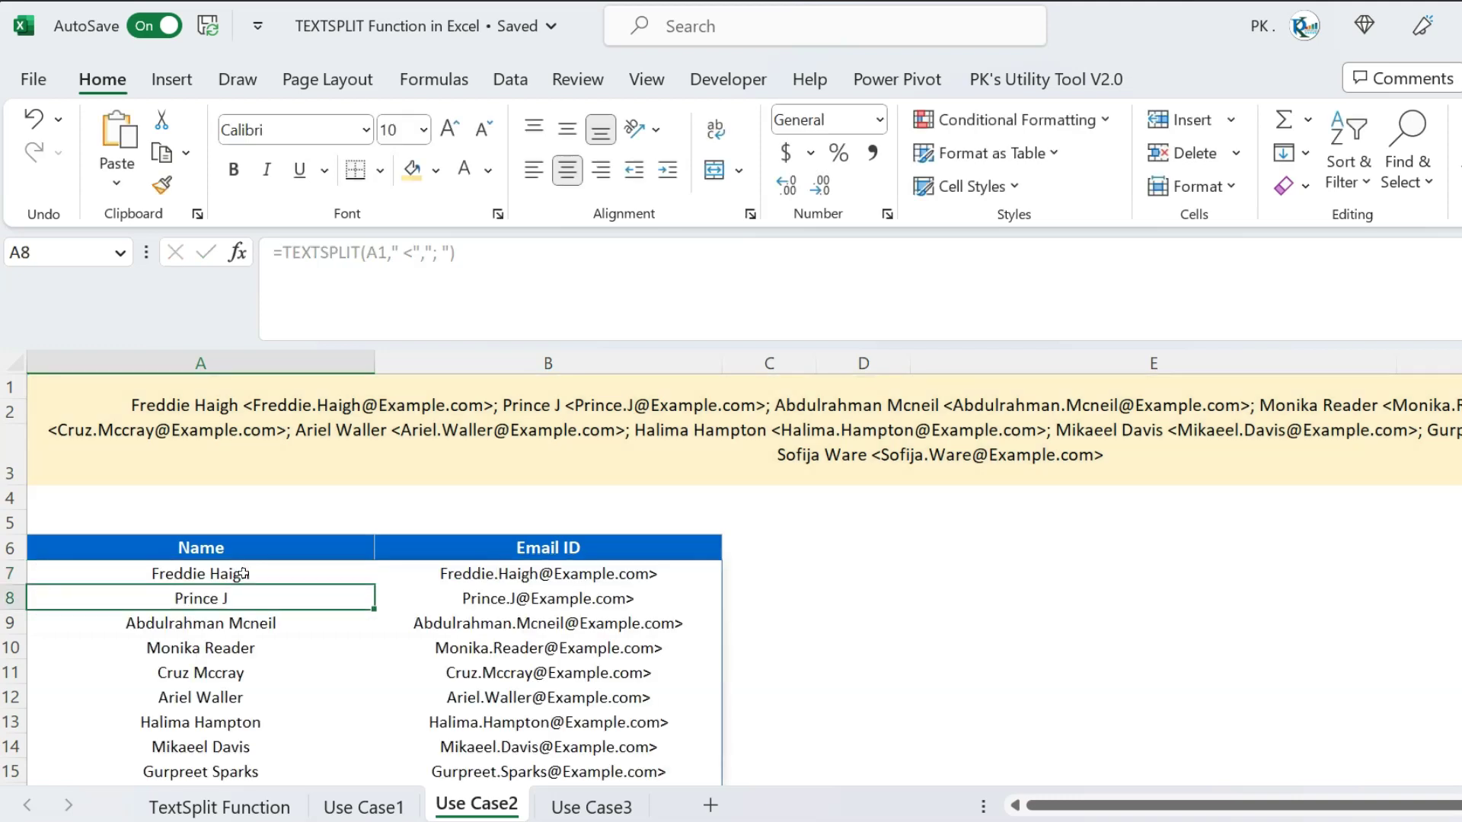
{"action": "scroll", "coordinate": [784, 590], "scroll_direction": "down", "scroll_amount": 1}
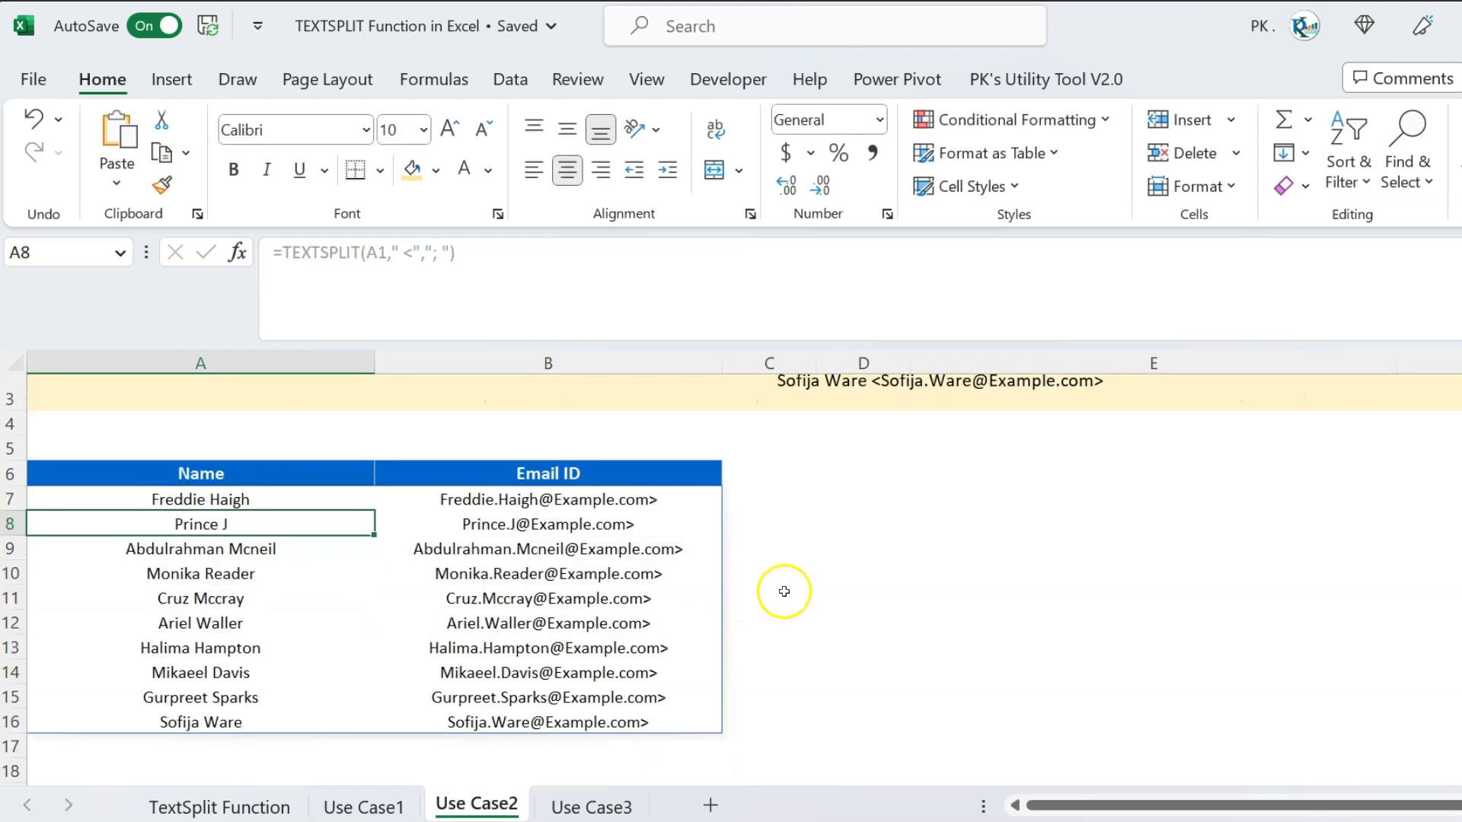
{"action": "scroll", "coordinate": [754, 590], "scroll_direction": "up", "scroll_amount": 1}
{"action": "left_click", "coordinate": [618, 577]}
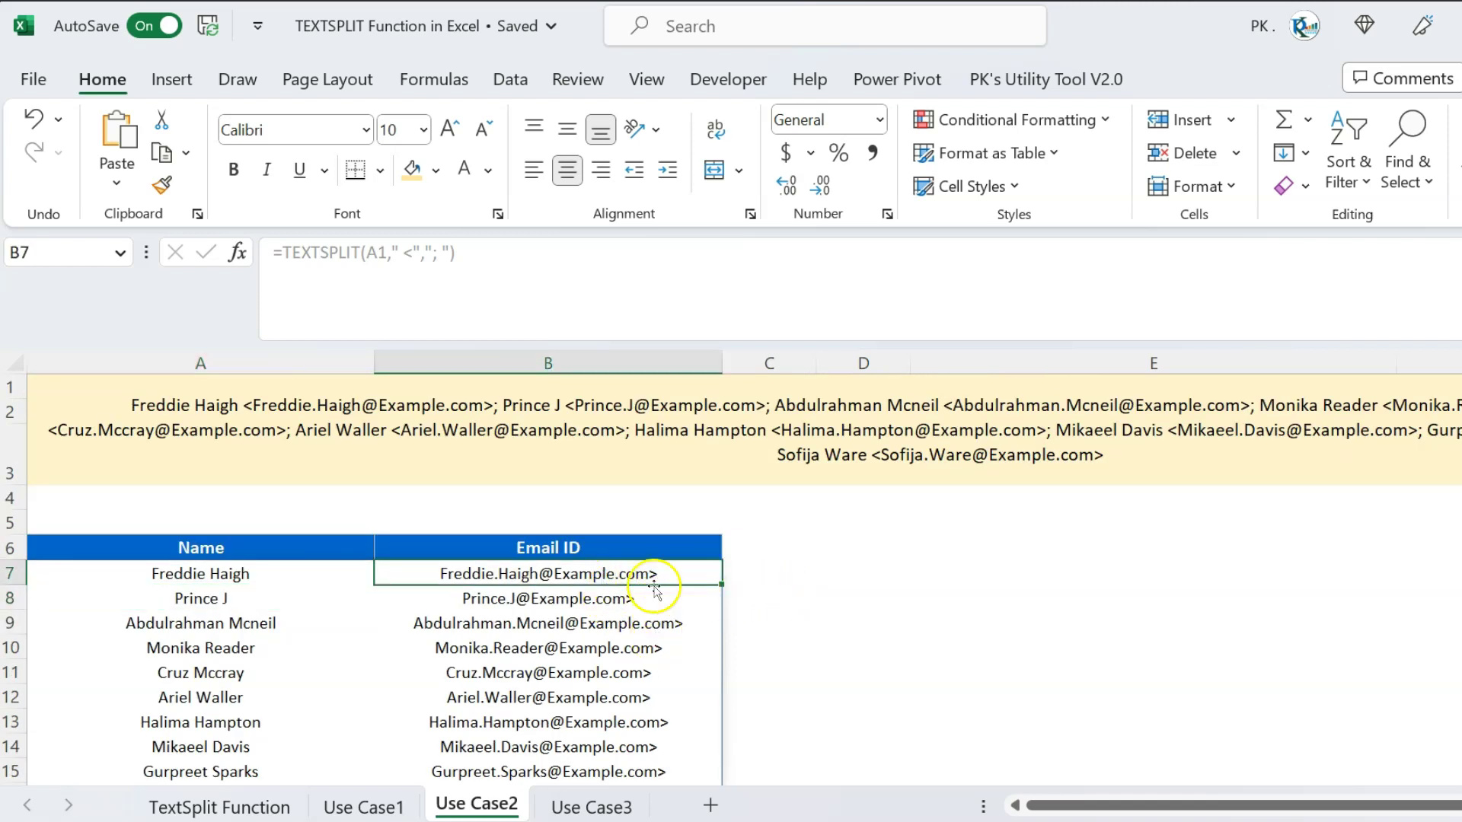
Try ">; " as the row delimiter in the A7 formula and check every row of the Email ID column.
{"action": "left_click", "coordinate": [276, 571]}
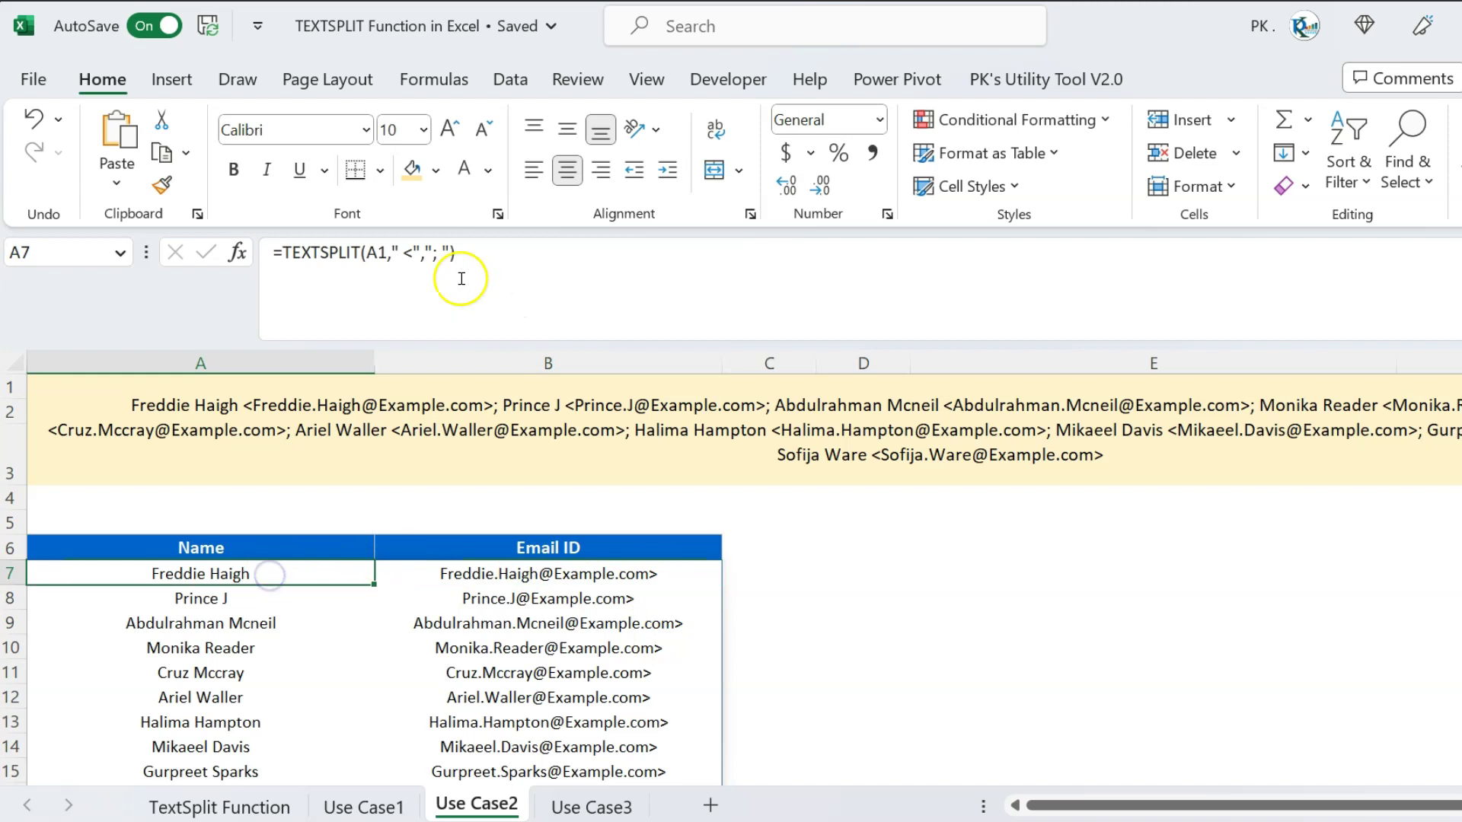
{"action": "left_click", "coordinate": [432, 254]}
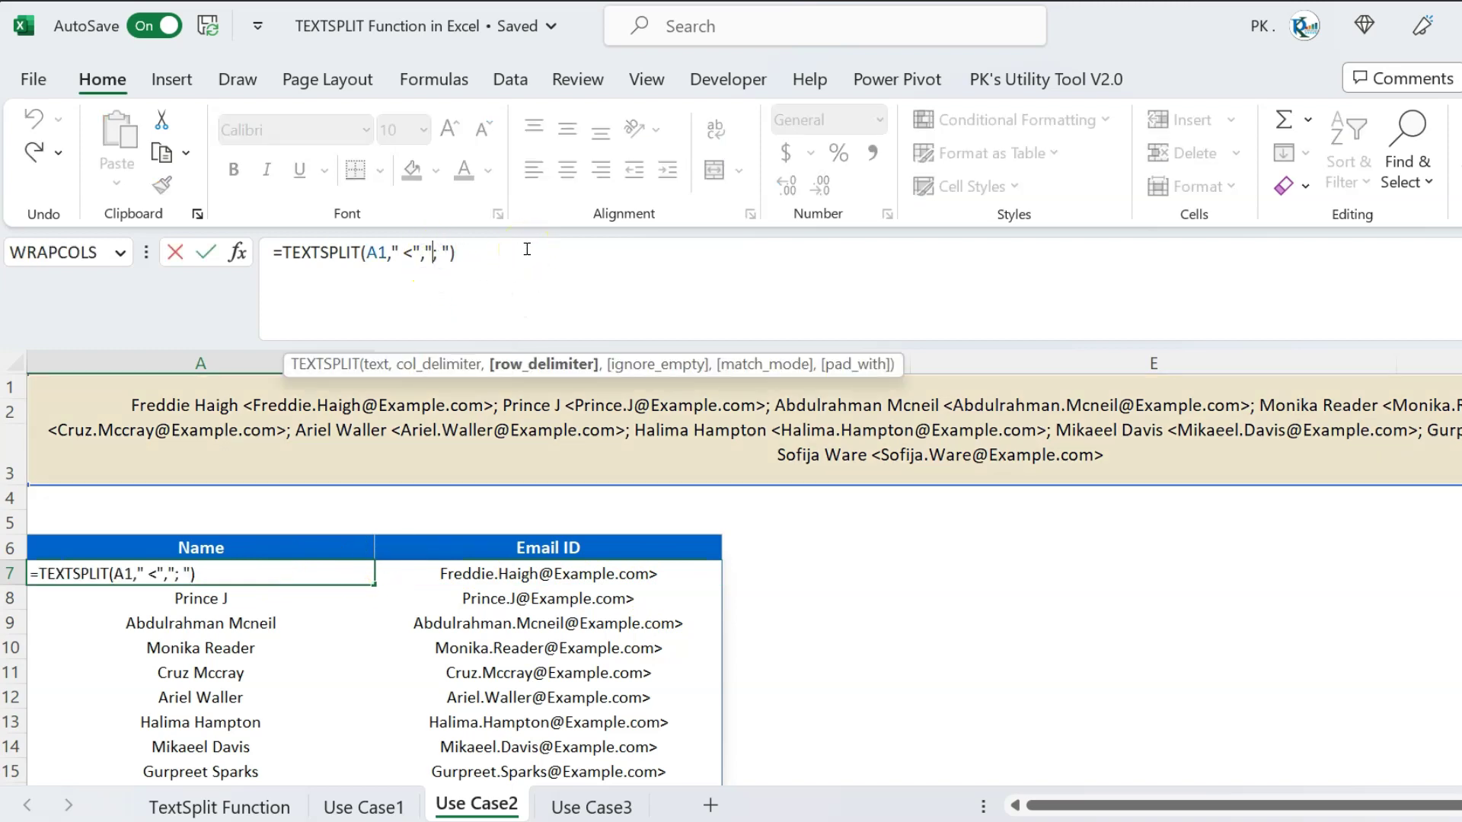
{"action": "type", "text": ">"}
{"action": "key", "text": "Return"}
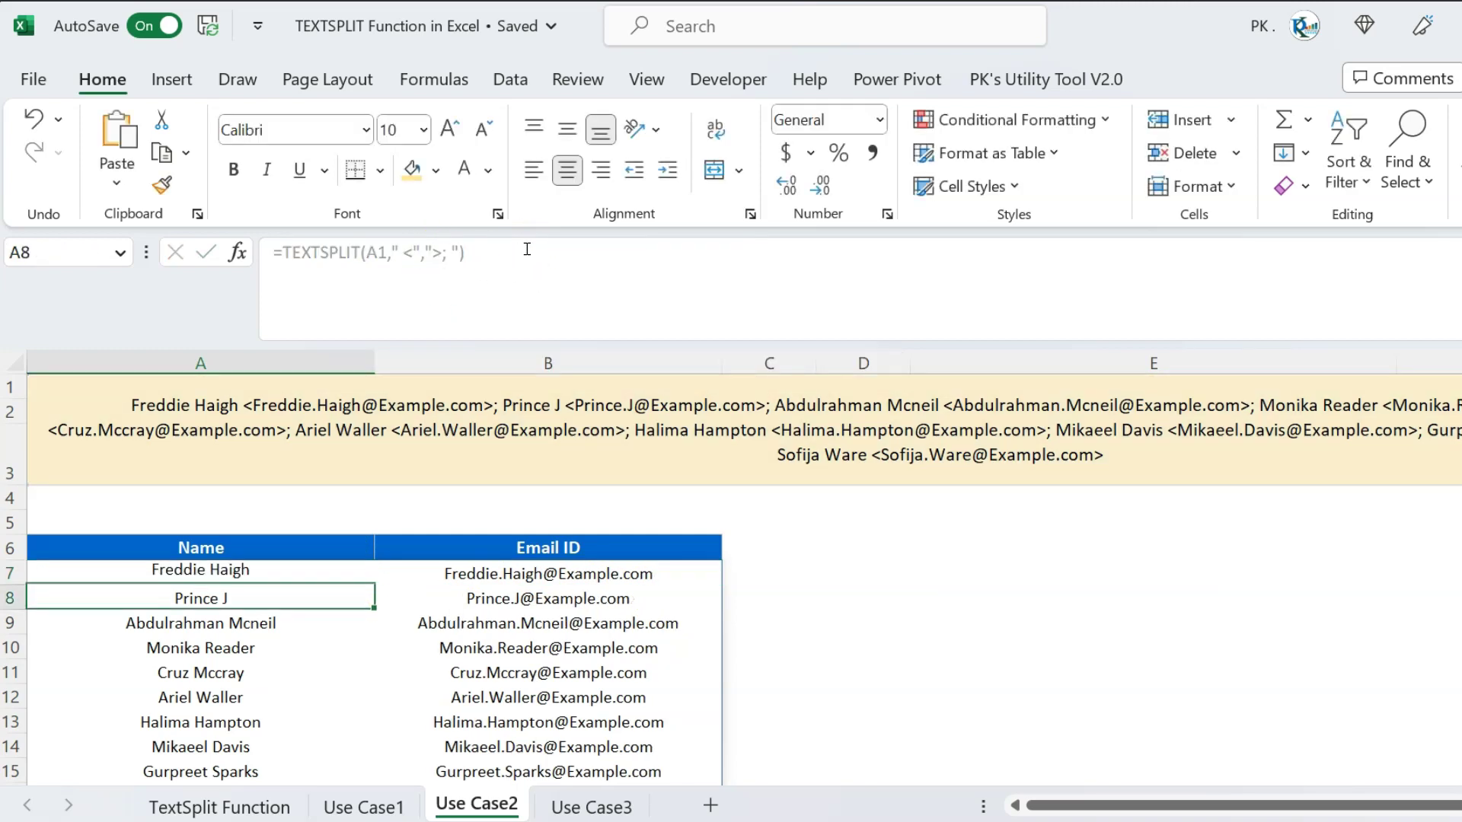
{"action": "scroll", "coordinate": [647, 493], "scroll_direction": "down", "scroll_amount": 1}
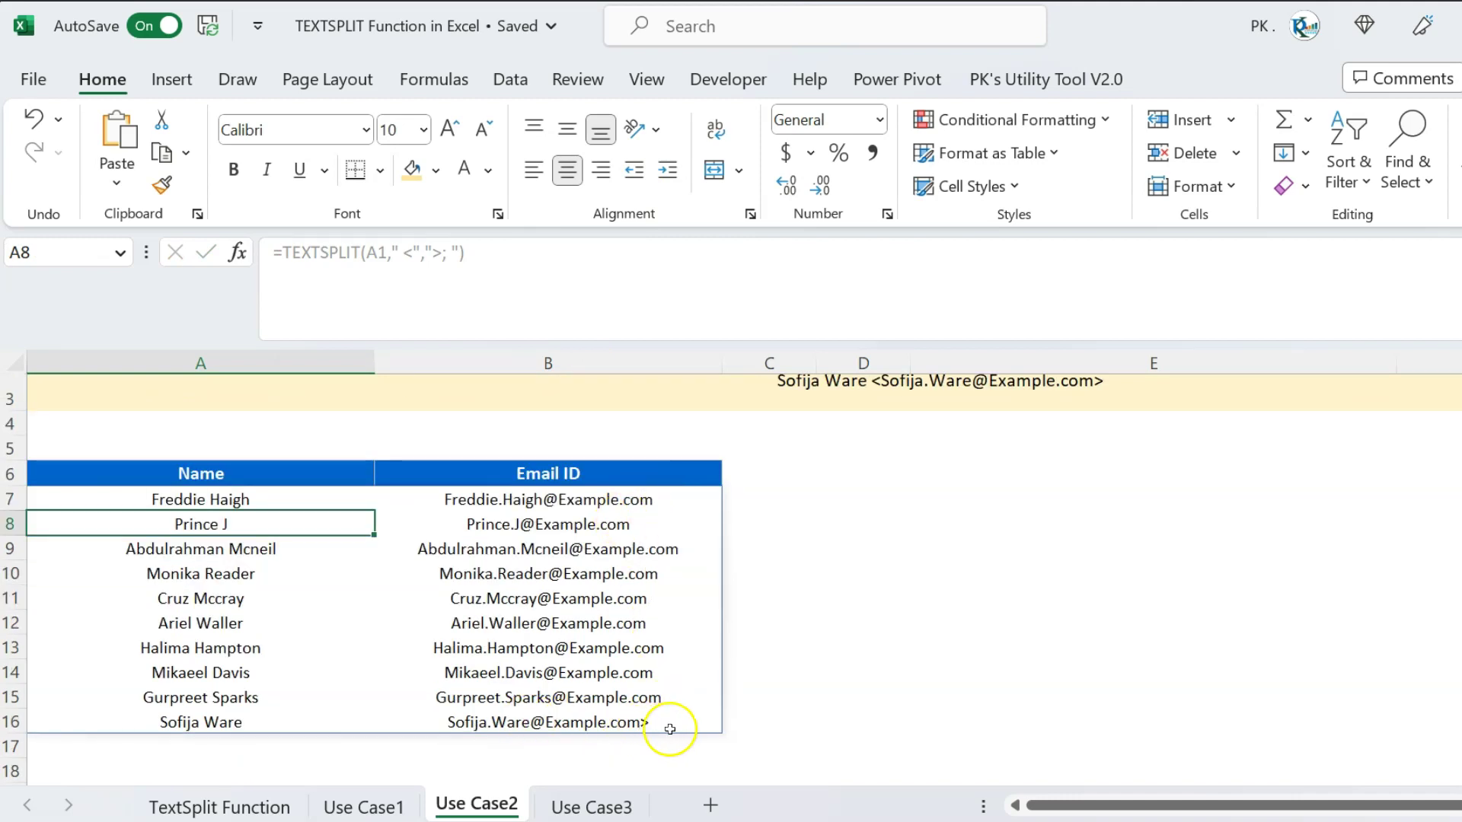
{"action": "scroll", "coordinate": [654, 735], "scroll_direction": "up", "scroll_amount": 1}
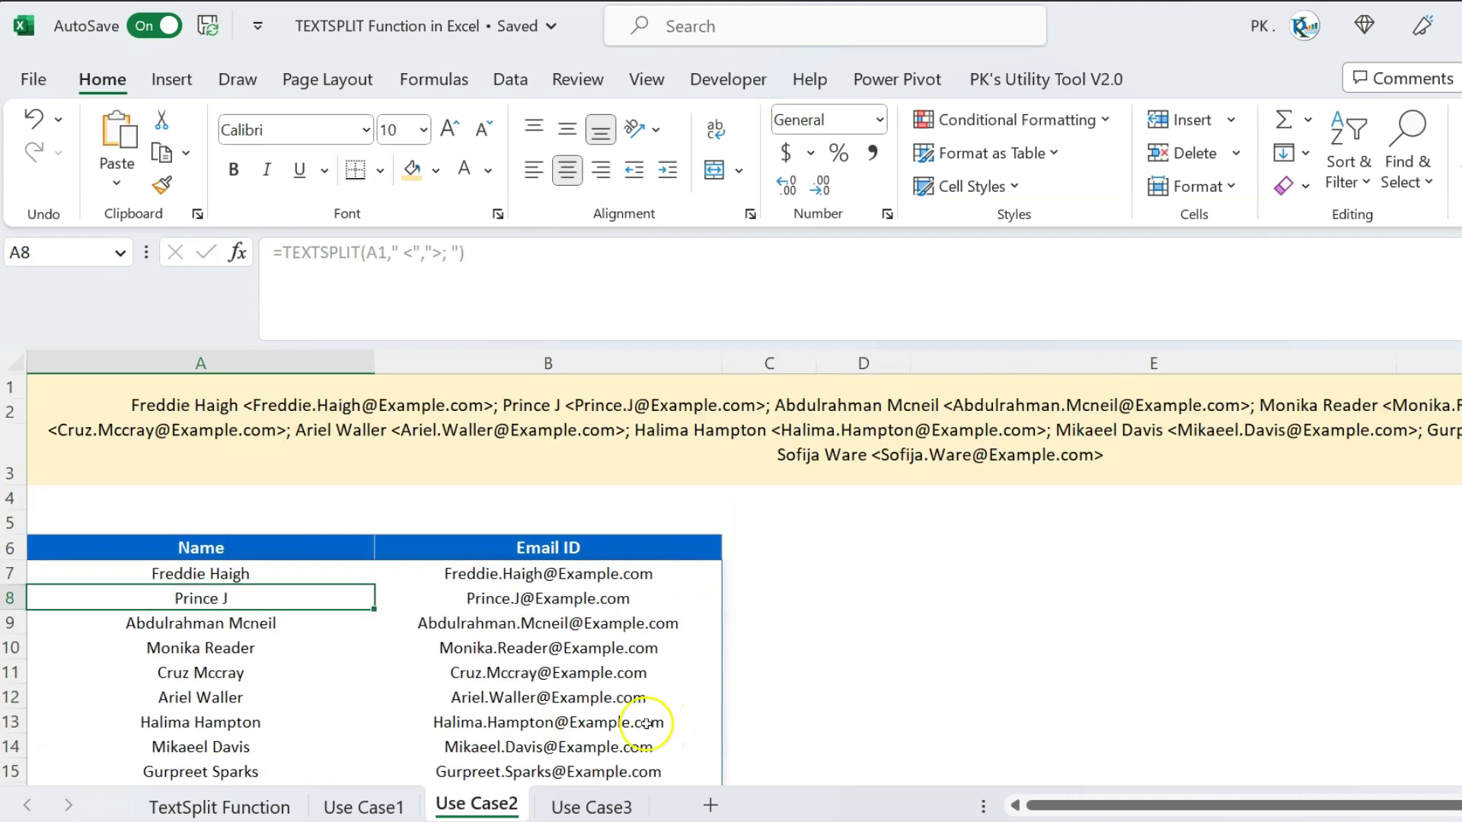
Remove the ">" from the row delimiter so the A7 formula reads =TEXTSPLIT(A1," <","; ").
{"action": "left_click", "coordinate": [266, 574]}
{"action": "left_click", "coordinate": [438, 252]}
{"action": "key", "text": "BackSpace"}
{"action": "key", "text": "Return"}
{"action": "key", "text": "Up"}
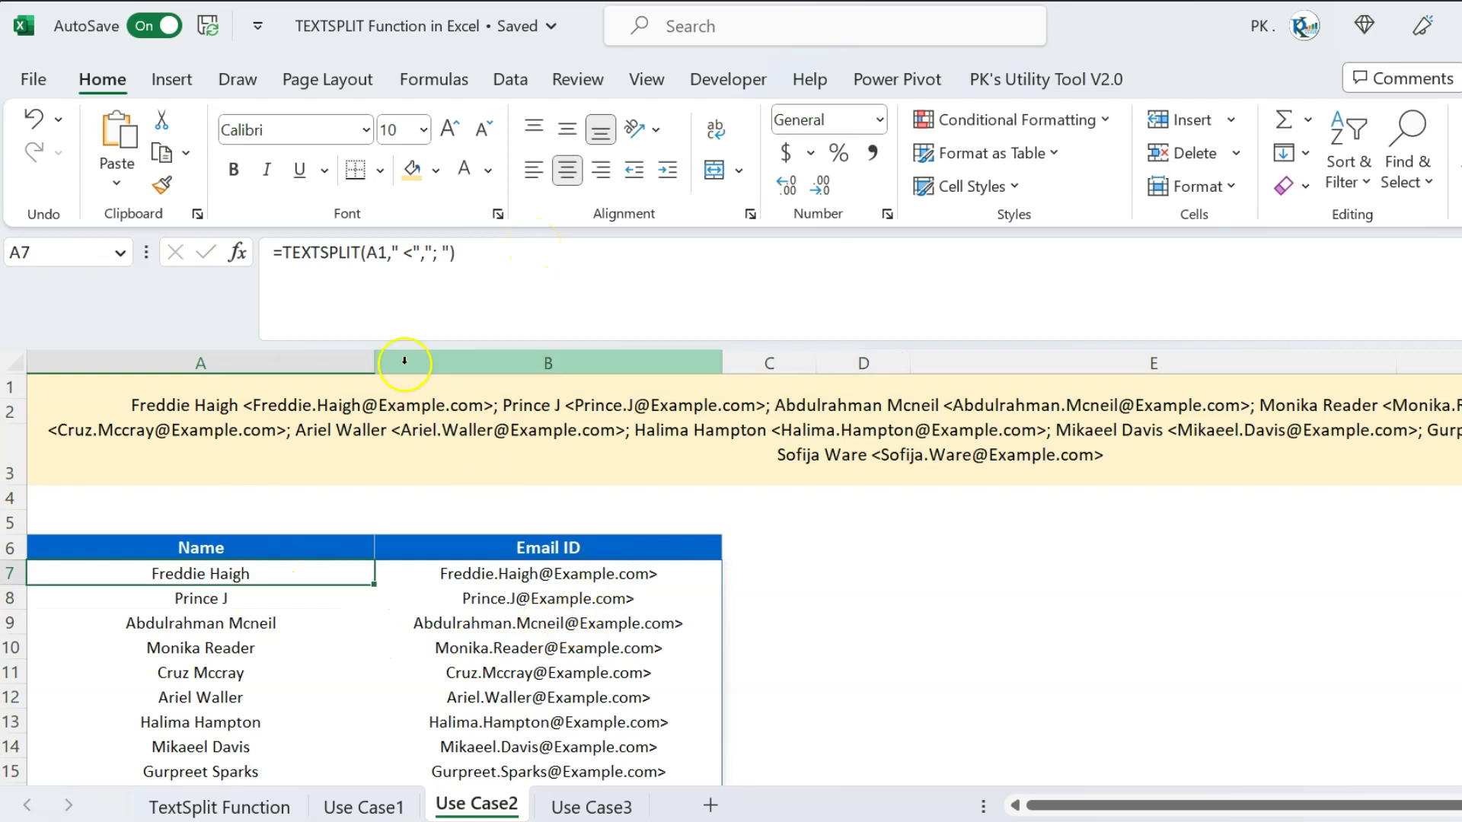
Wrap the TEXTSPLIT expression in A7 in SUBSTITUTE, using it as the text argument.
{"action": "left_click", "coordinate": [284, 254]}
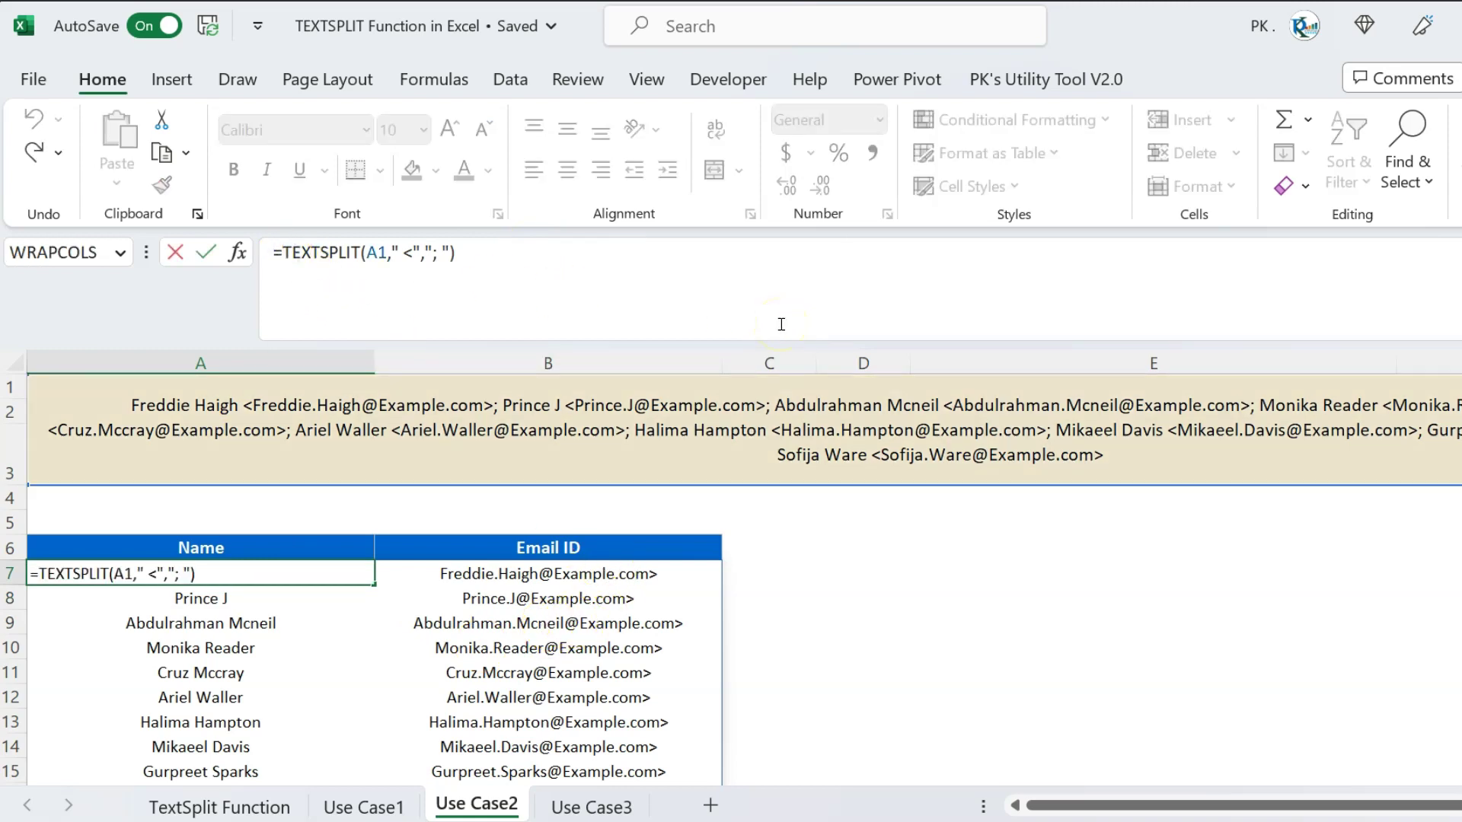
{"action": "type", "text": "sub"}
{"action": "key", "text": "Tab"}
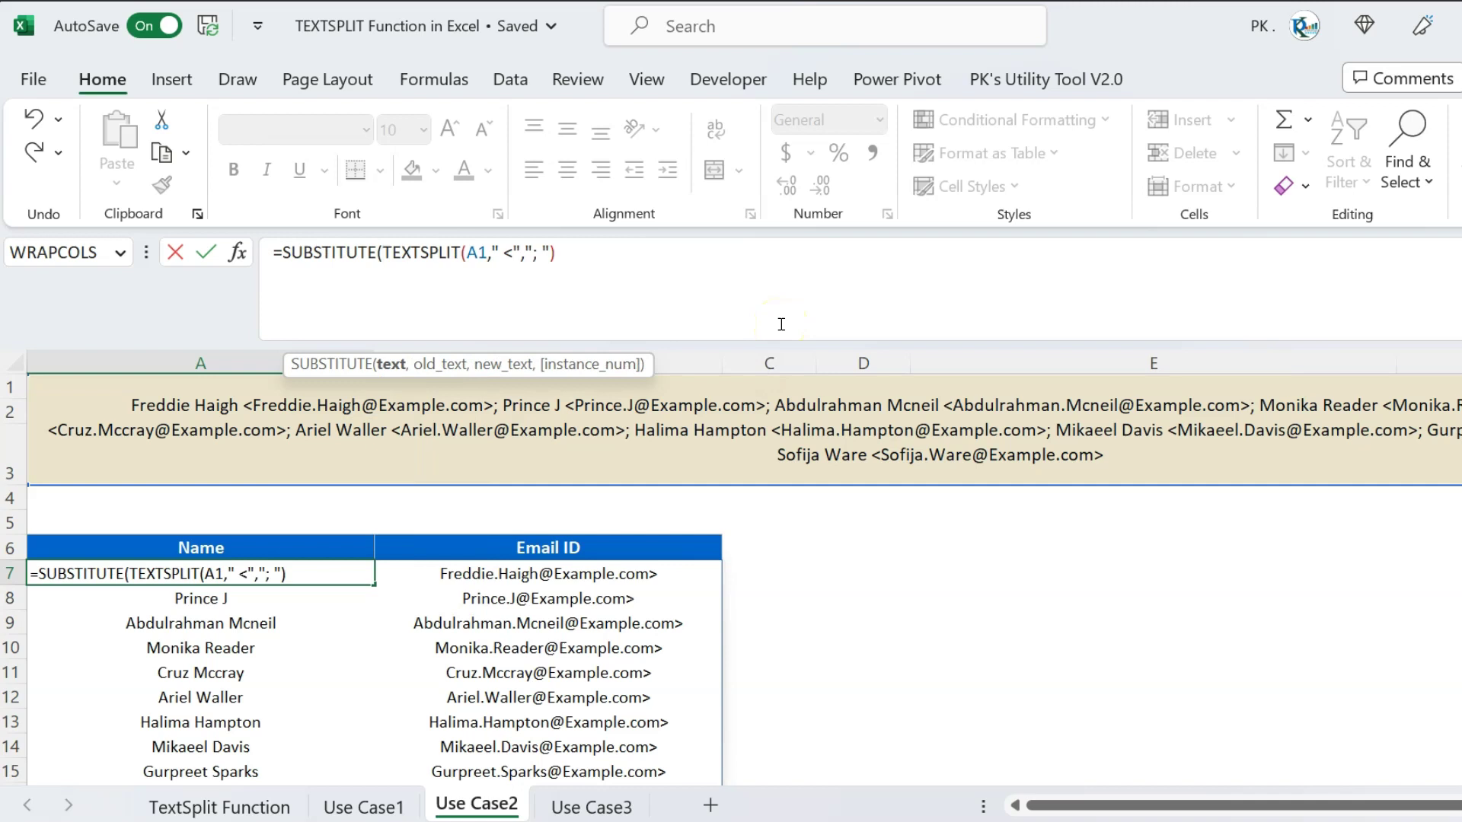
{"action": "left_click", "coordinate": [391, 364]}
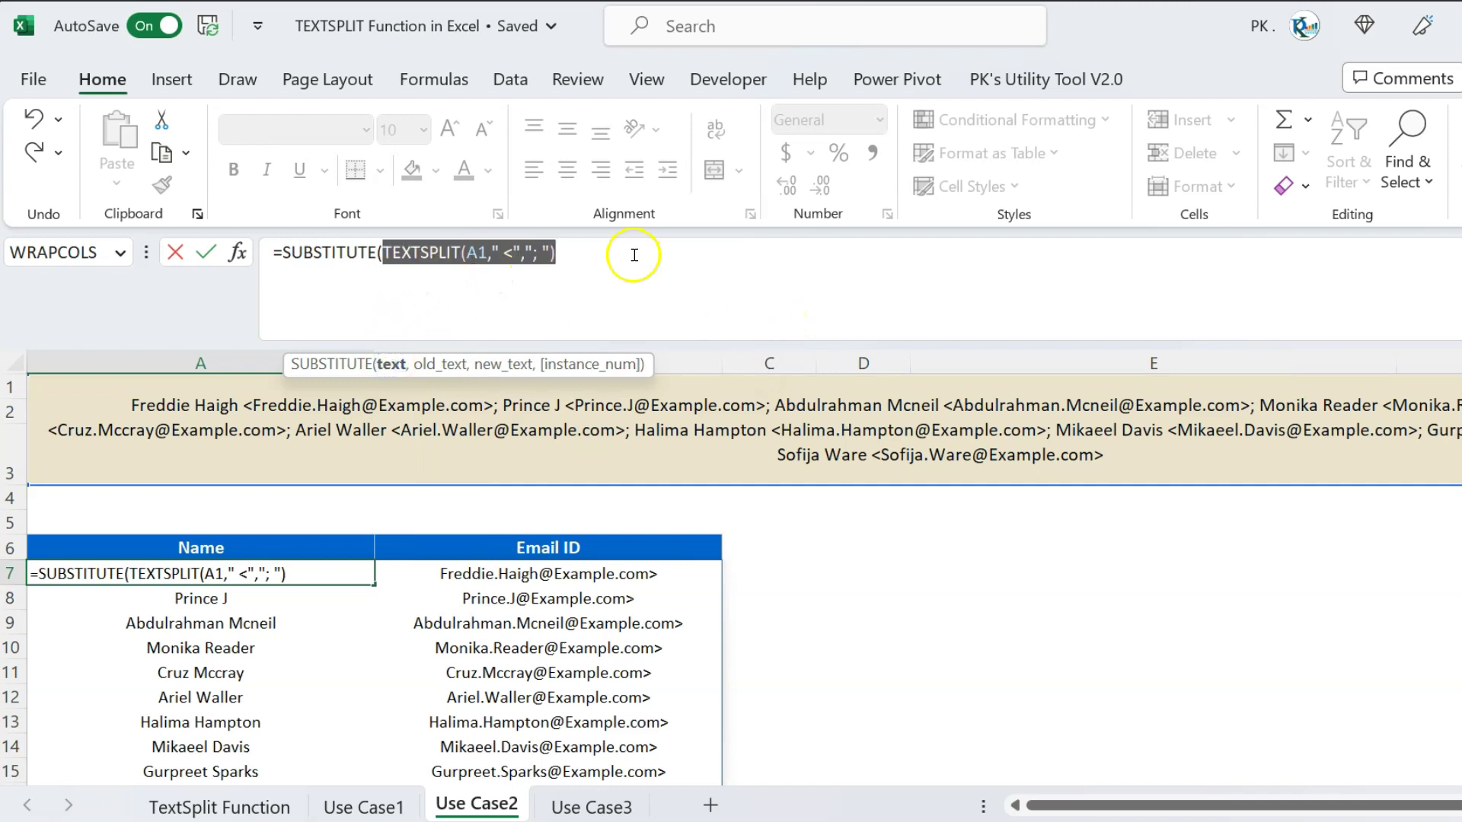
{"action": "left_click", "coordinate": [569, 249]}
Finish A7 as =SUBSTITUTE(TEXTSPLIT(A1," <","; "),">","") and check the Name and Email ID columns.
{"action": "type", "text": ","}
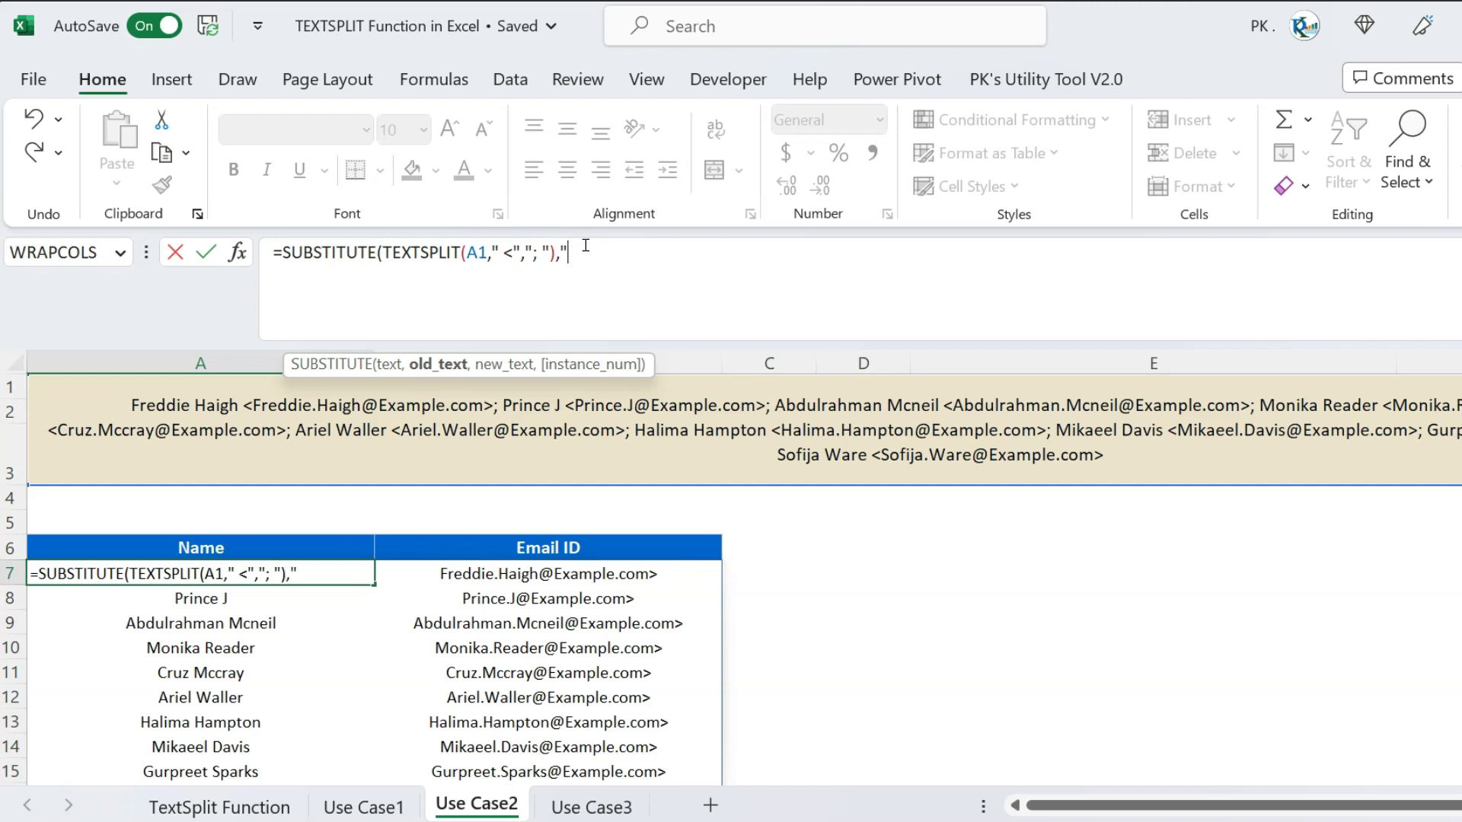
{"action": "type", "text": "\">\","}
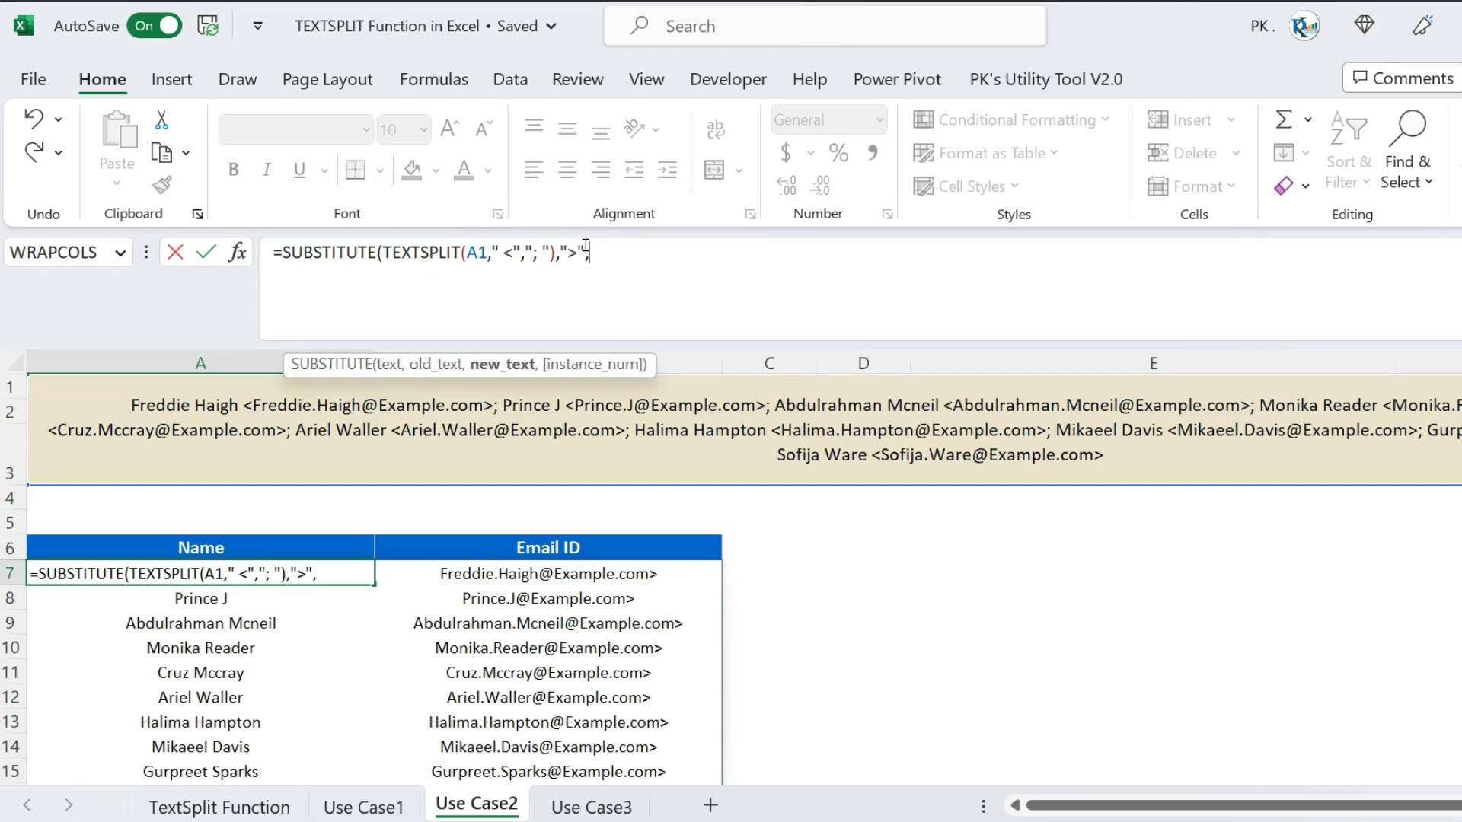
{"action": "type", "text": "\"\")"}
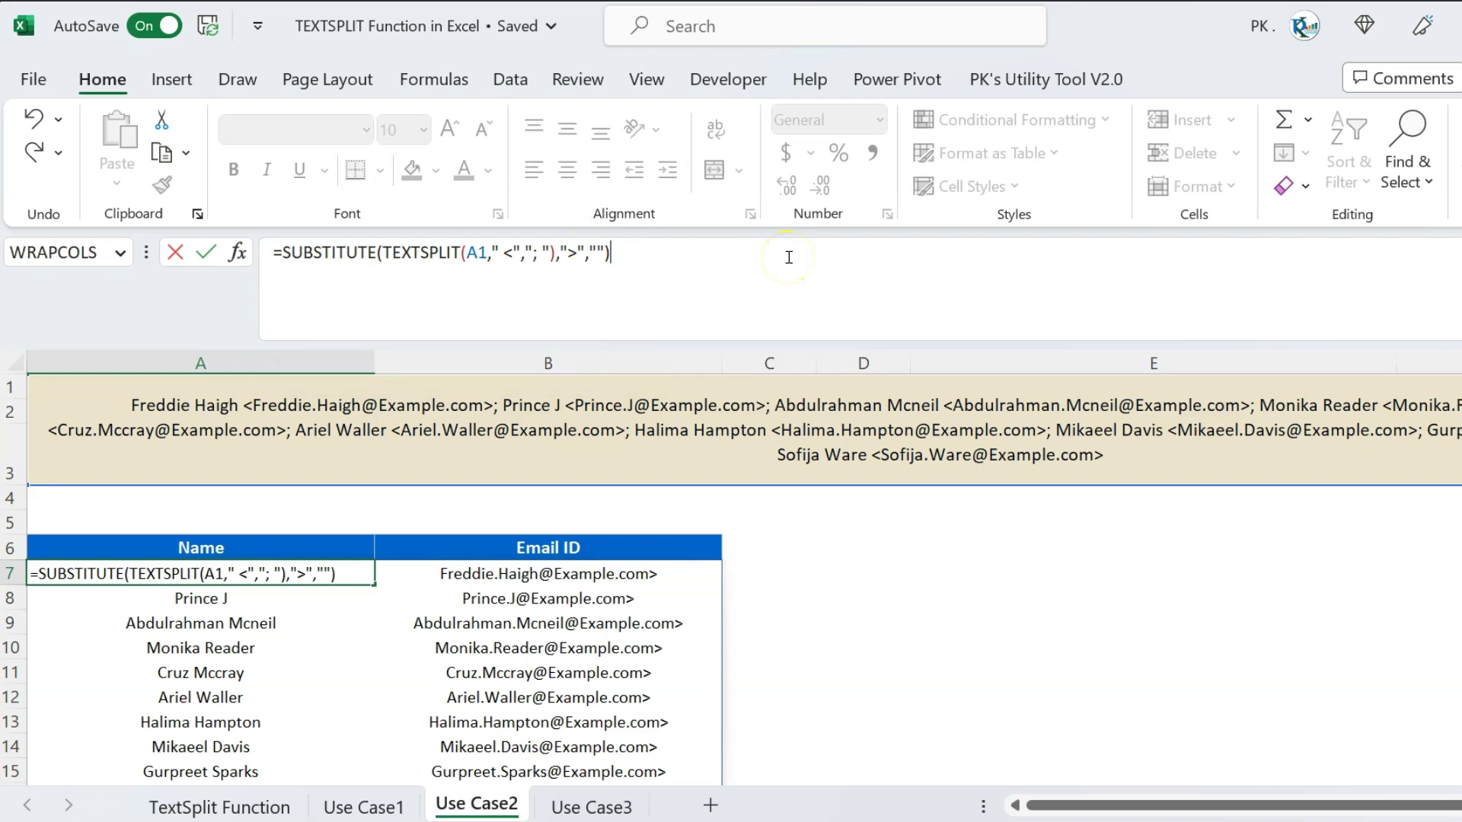
{"action": "key", "text": "Return"}
{"action": "scroll", "coordinate": [813, 571], "scroll_direction": "down", "scroll_amount": 2}
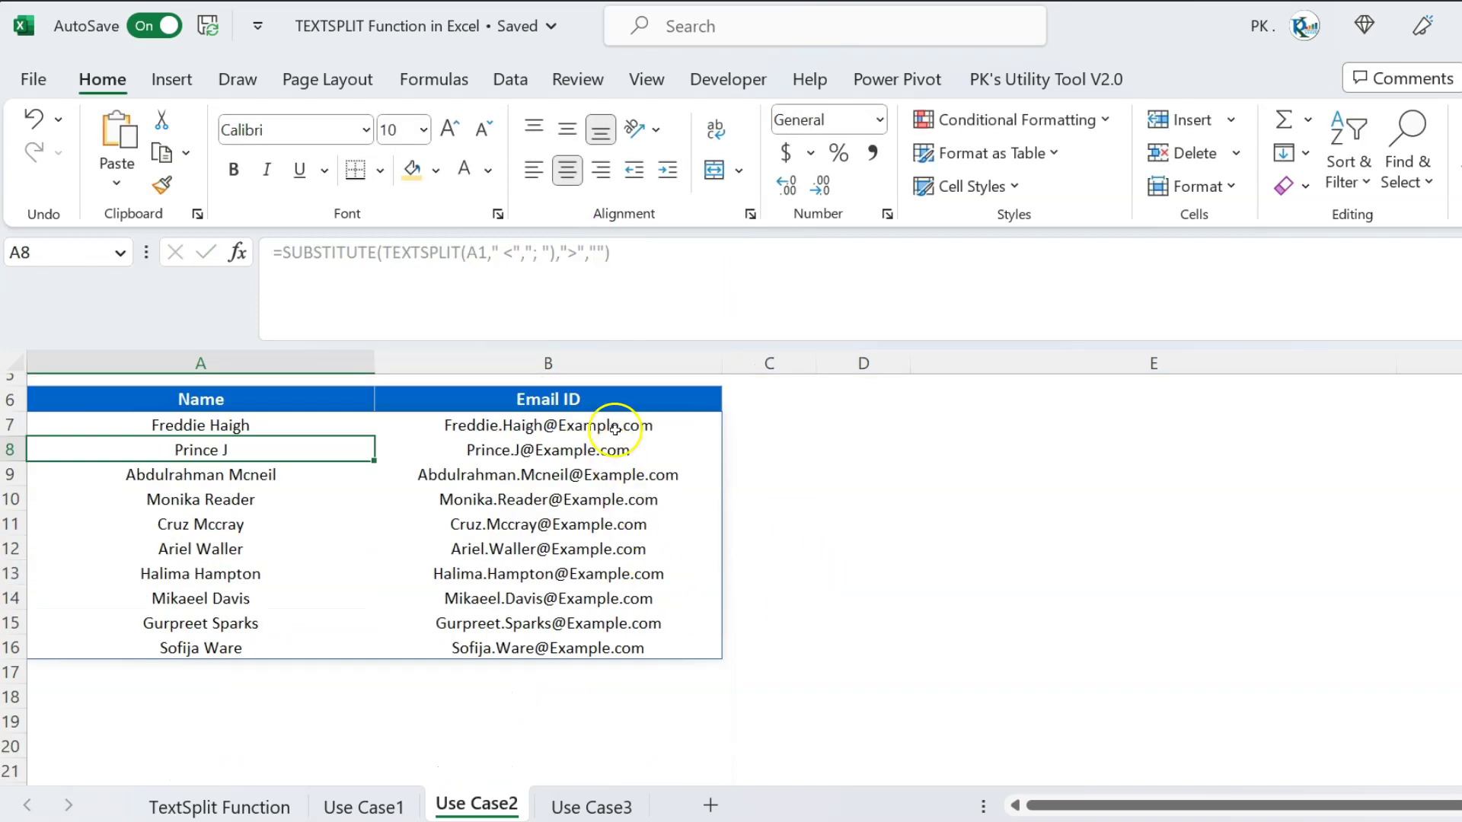
{"action": "left_click", "coordinate": [243, 405]}
{"action": "left_click", "coordinate": [243, 423]}
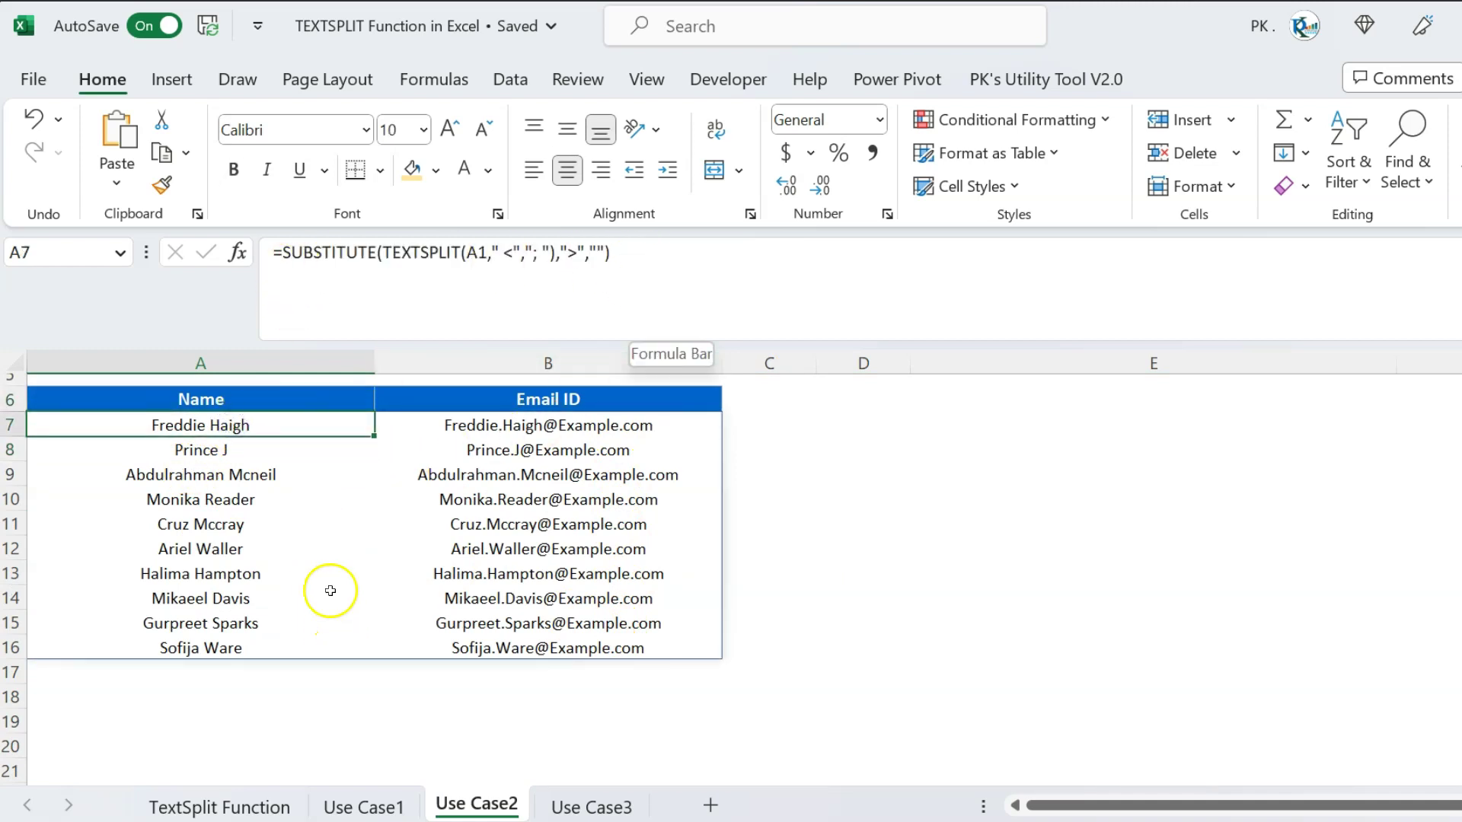
{"action": "scroll", "coordinate": [888, 555], "scroll_direction": "up", "scroll_amount": 2}
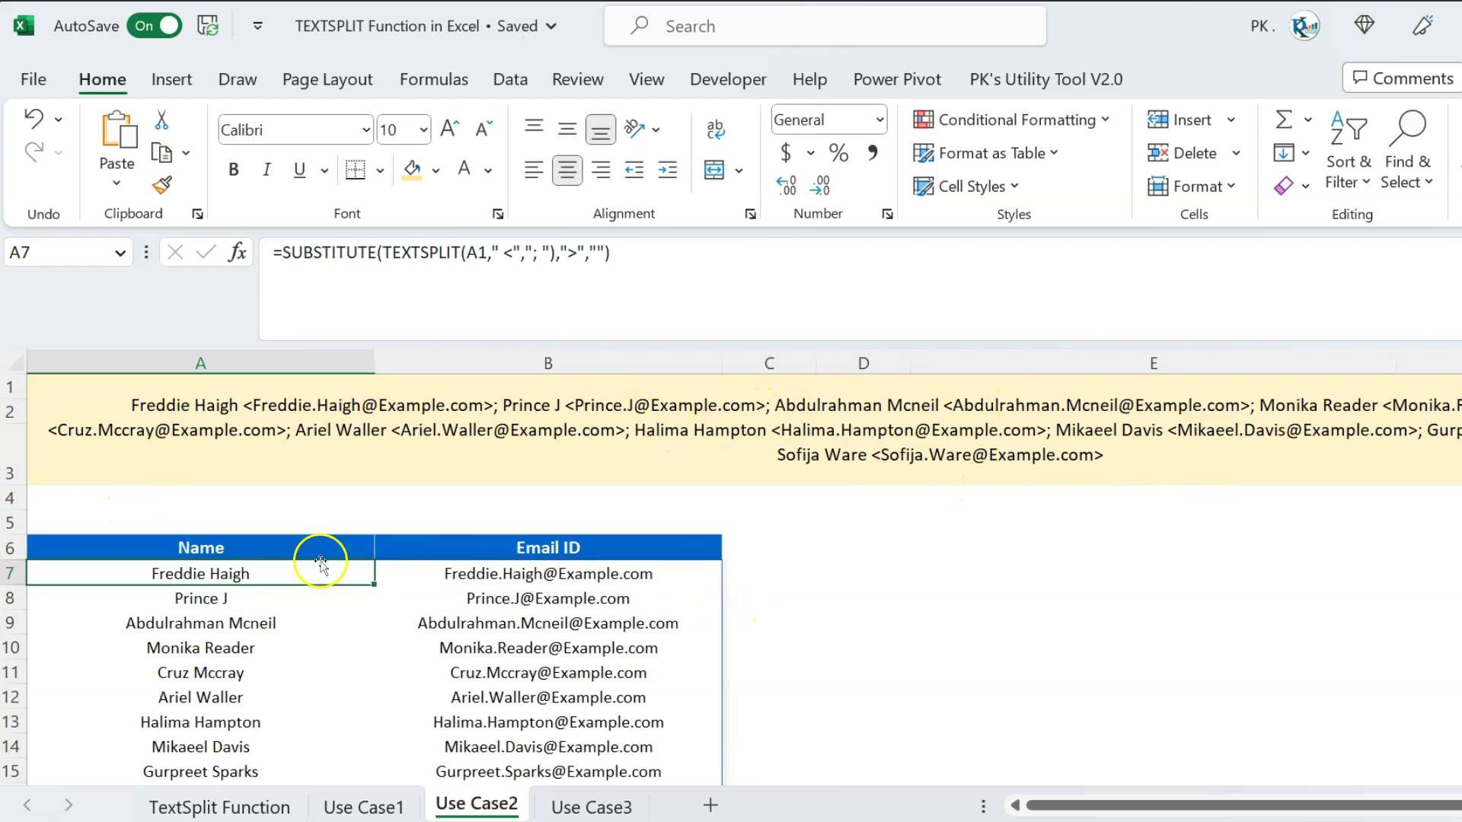
Examine the Name and Sales table on the Use Case3 sheet down to its last row.
{"action": "left_click", "coordinate": [586, 809]}
{"action": "left_click_drag", "start_coordinate": [162, 388], "coordinate": [198, 690]}
{"action": "left_click_drag", "start_coordinate": [340, 409], "coordinate": [339, 613]}
{"action": "left_click", "coordinate": [191, 413]}
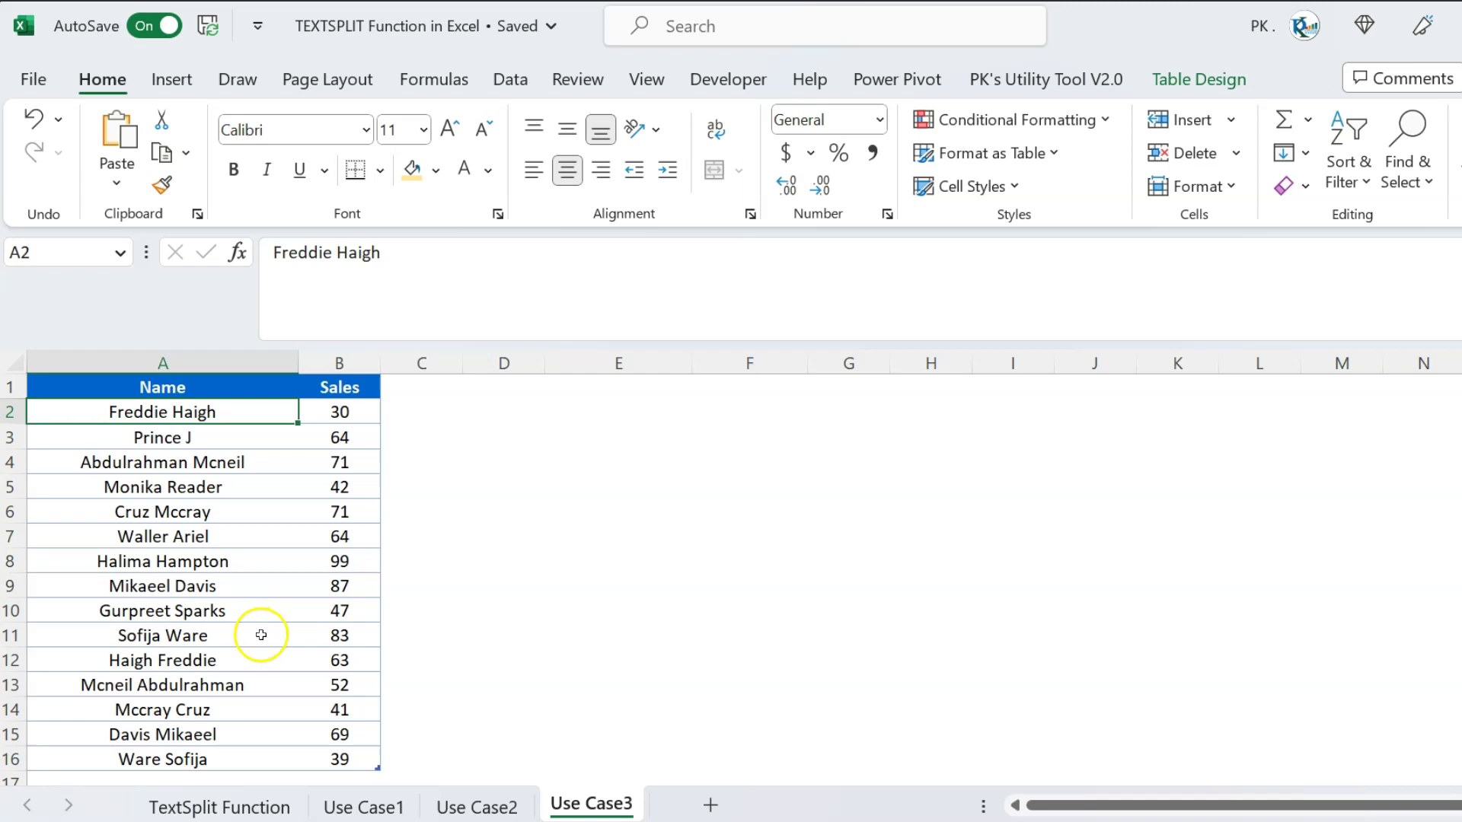
{"action": "scroll", "coordinate": [261, 635], "scroll_direction": "down", "scroll_amount": 1}
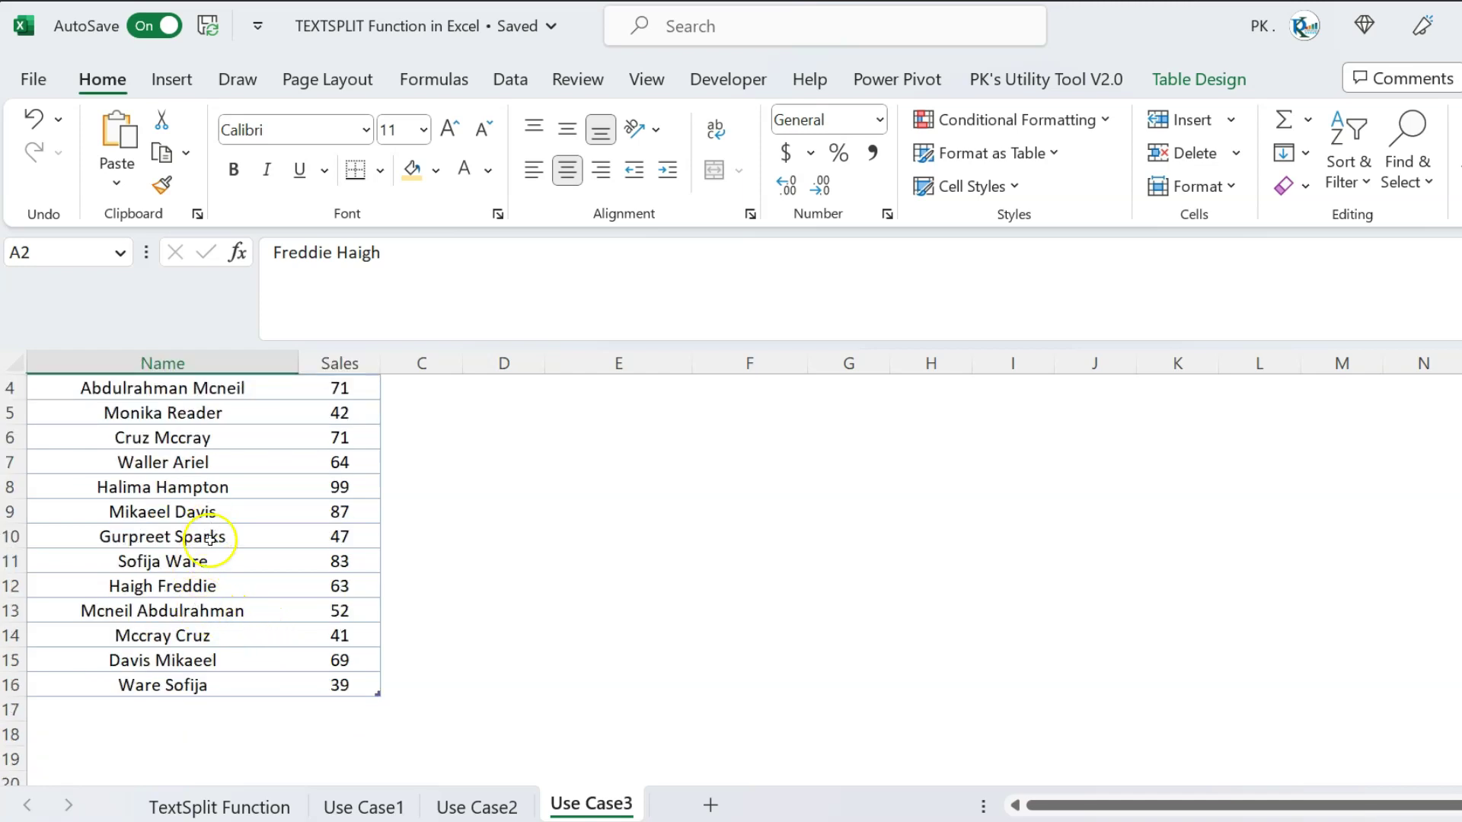
Highlight cells A11 and A16 with a light gold fill.
{"action": "left_click", "coordinate": [185, 565]}
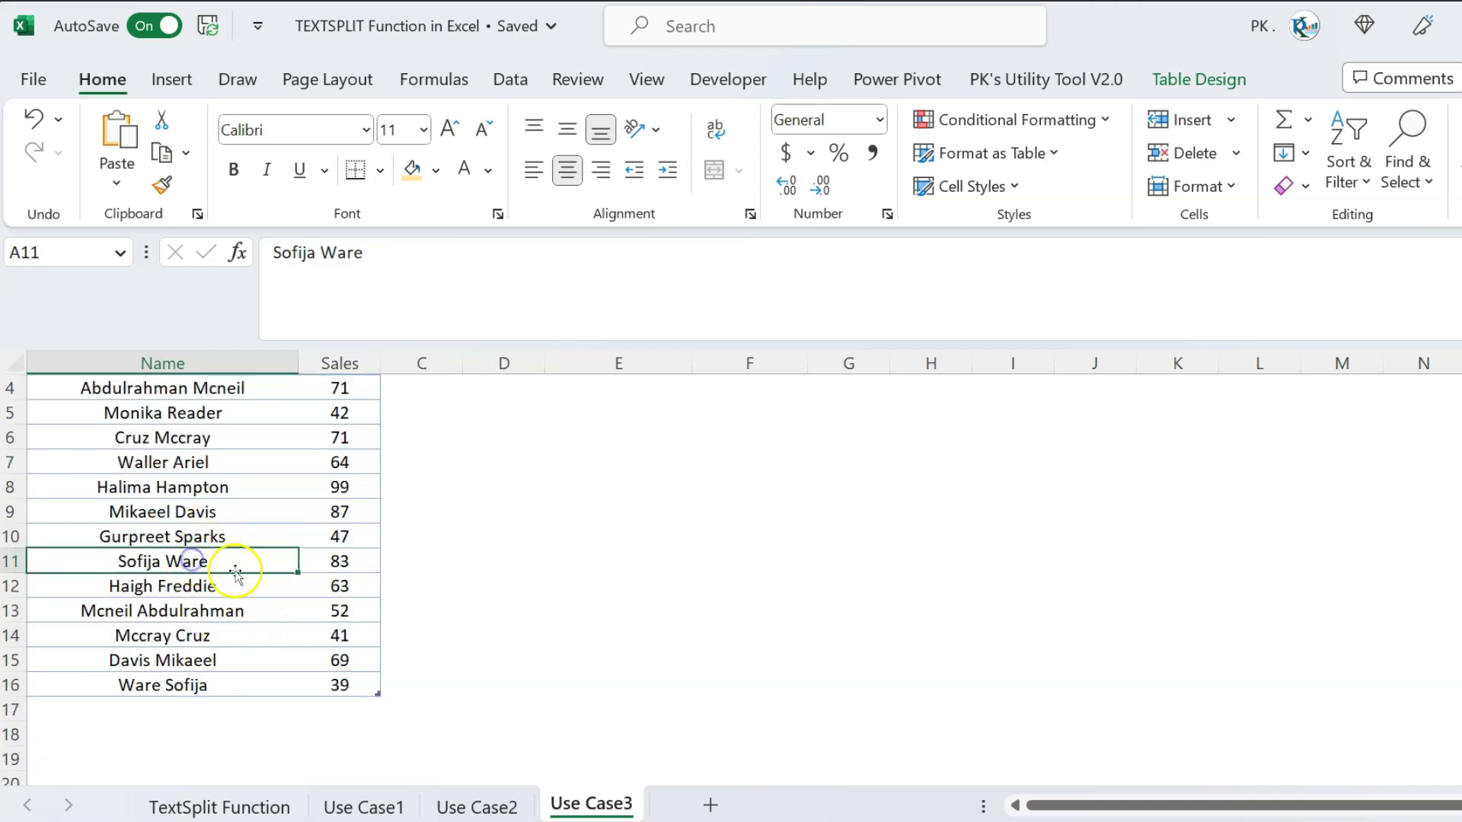
{"action": "left_click", "coordinate": [199, 687], "text": "ctrl"}
{"action": "left_click", "coordinate": [412, 169]}
{"action": "left_click", "coordinate": [540, 476]}
Compare the order of first and last name in the highlighted cells A11 and A16.
{"action": "left_click", "coordinate": [159, 561]}
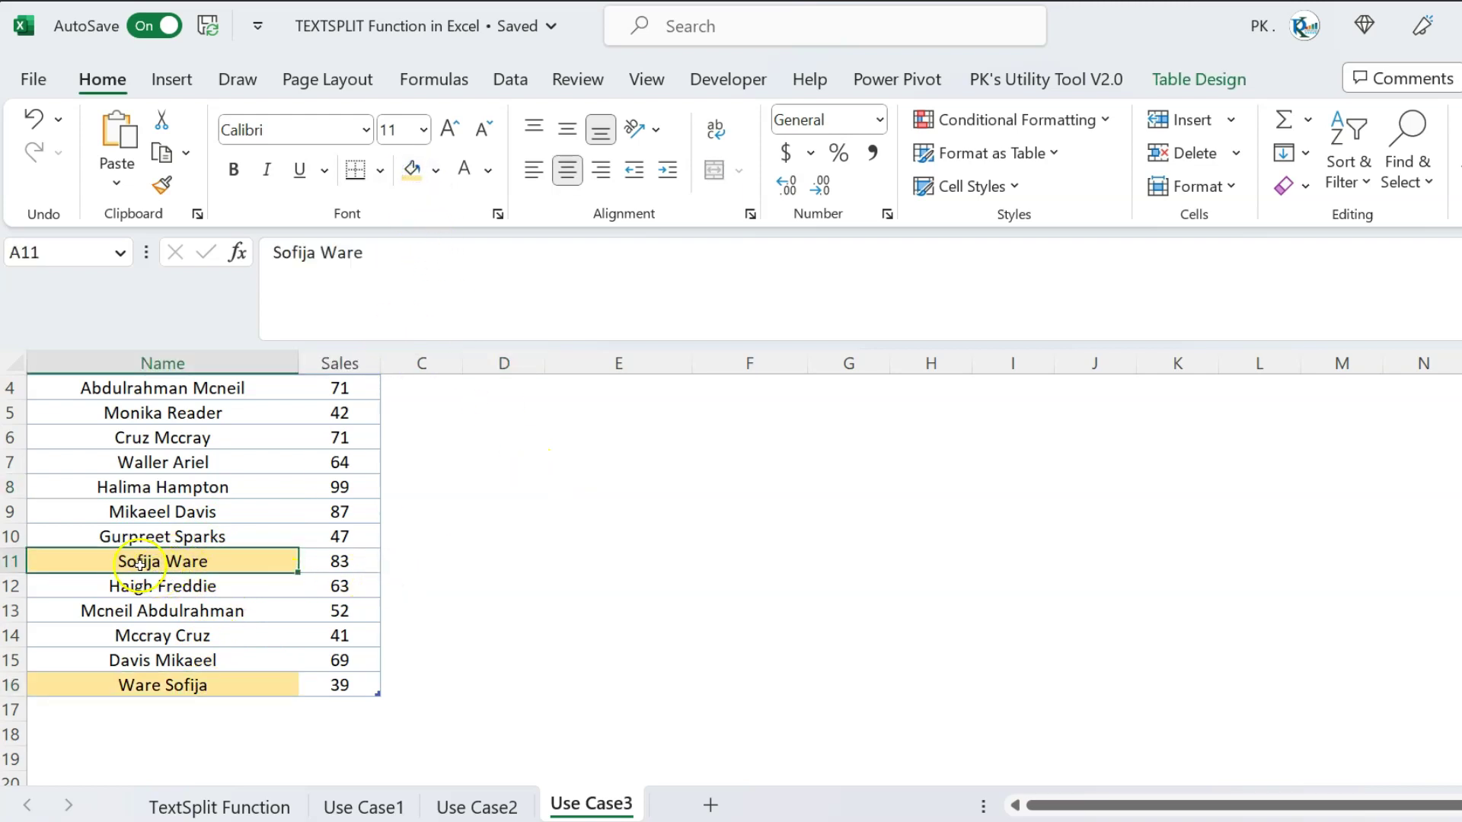
{"action": "left_click", "coordinate": [174, 690]}
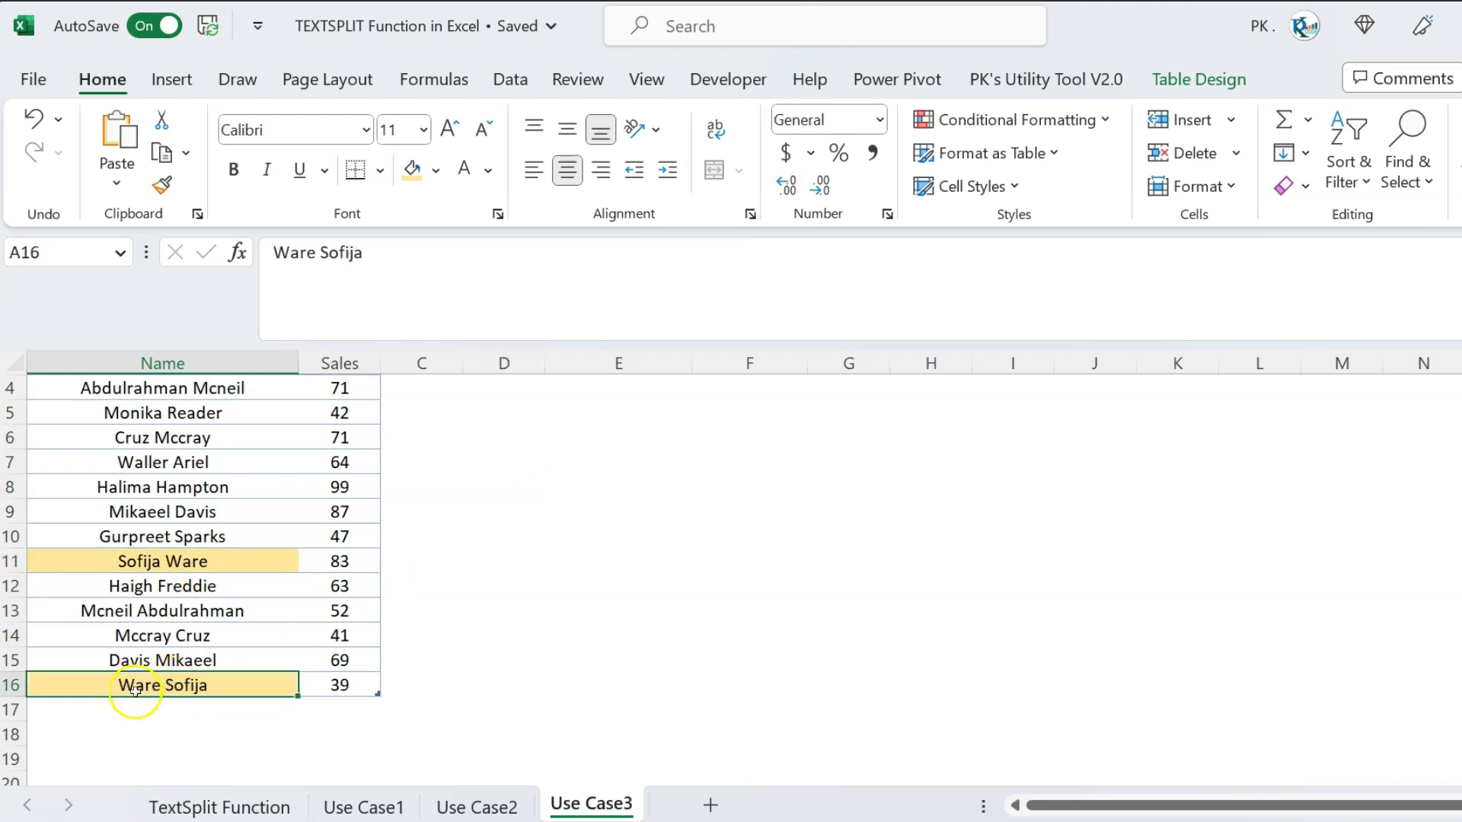
{"action": "left_click", "coordinate": [205, 561]}
{"action": "left_click", "coordinate": [186, 685]}
{"action": "left_click", "coordinate": [201, 565]}
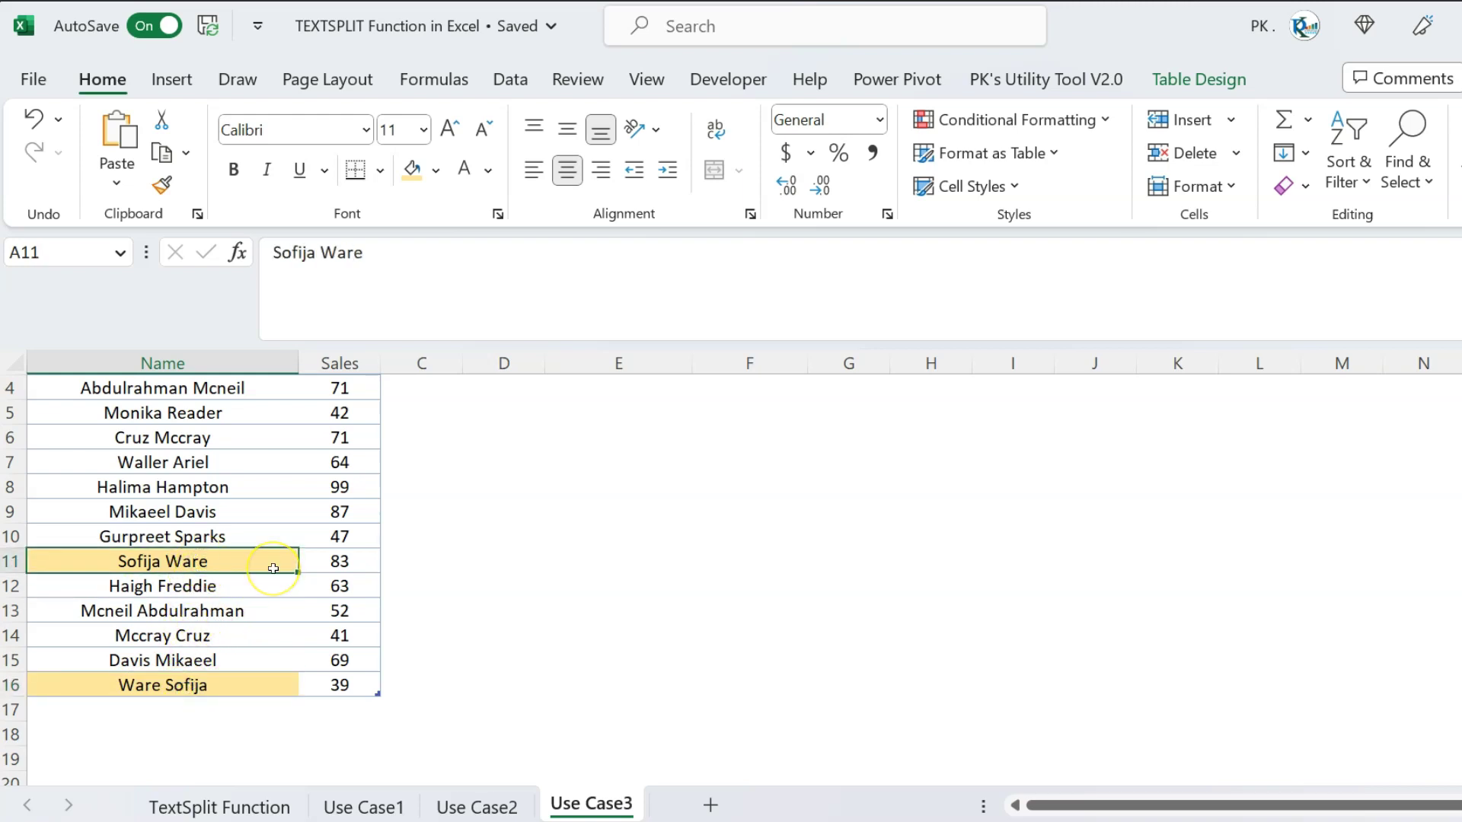
Remove the fill colour from cells A11:A16.
{"action": "left_click_drag", "start_coordinate": [264, 565], "coordinate": [248, 684]}
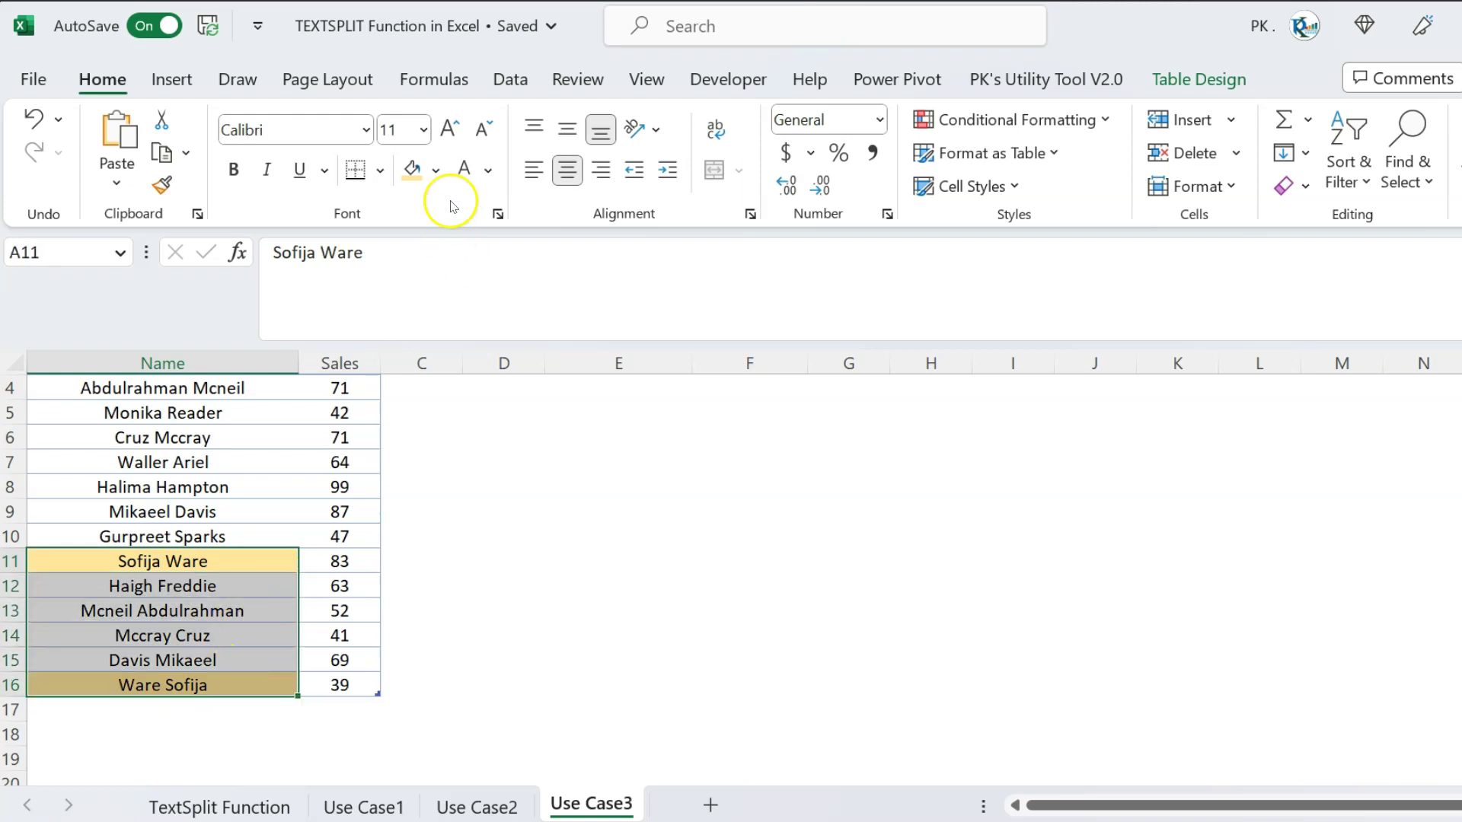
{"action": "left_click", "coordinate": [437, 170]}
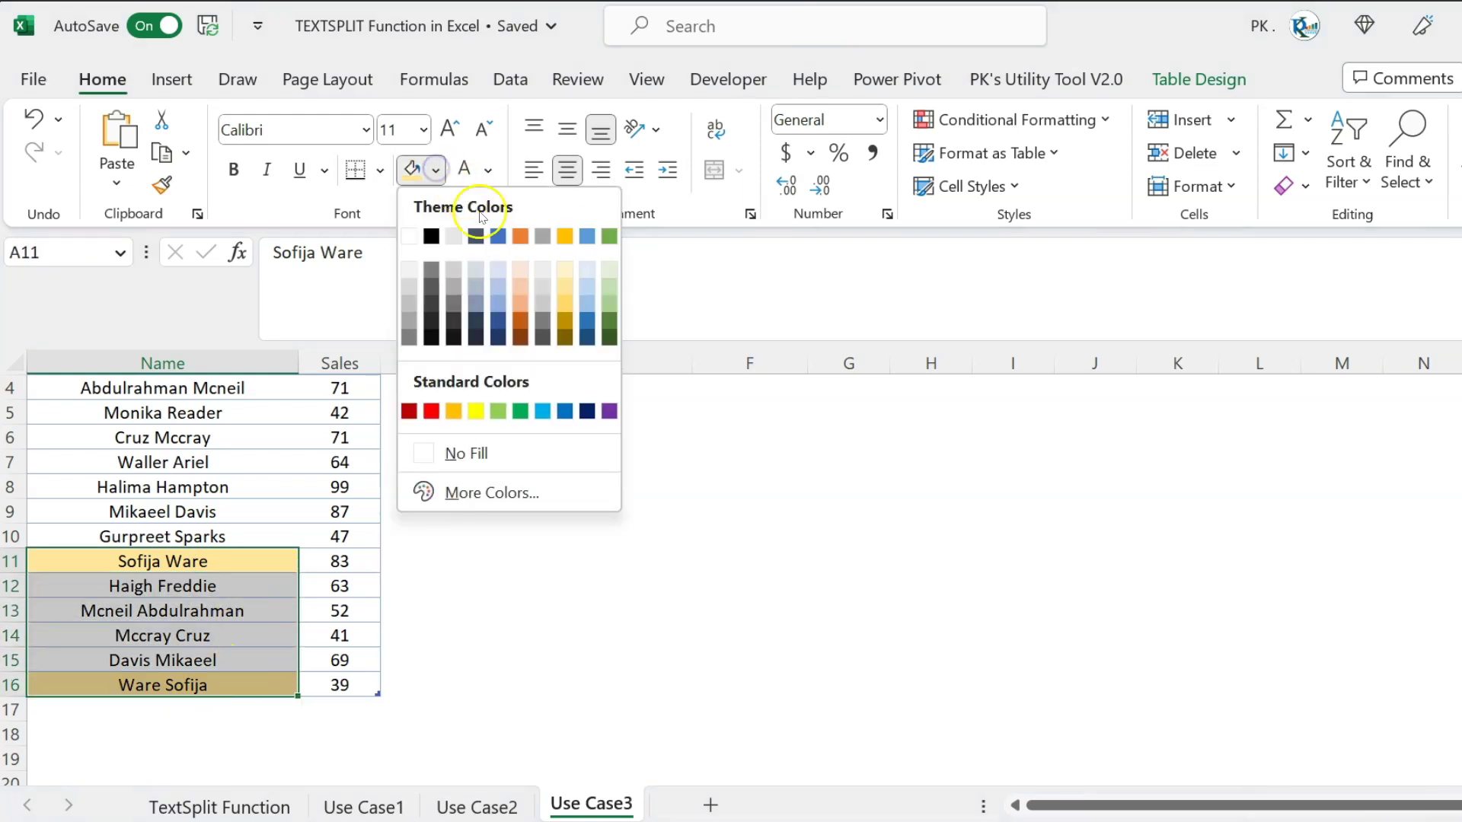
{"action": "left_click", "coordinate": [454, 454]}
Apply a Duplicate Values conditional format with Light Red Fill with Dark Red Text to the names in A2:A16.
{"action": "left_click", "coordinate": [230, 530]}
{"action": "key", "text": "ctrl+Home"}
{"action": "key", "text": "Down"}
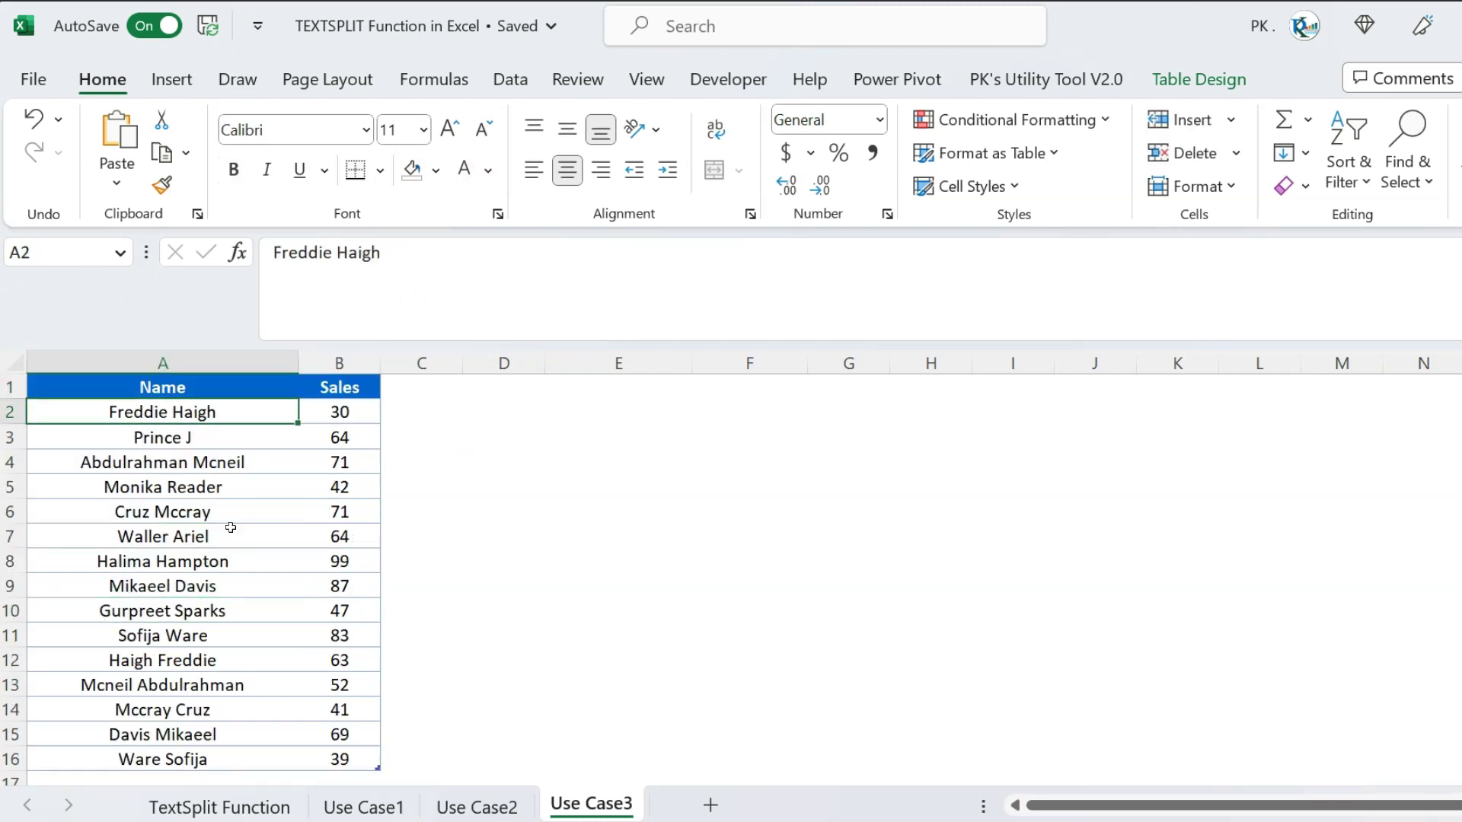
{"action": "key", "text": "ctrl+shift+Down"}
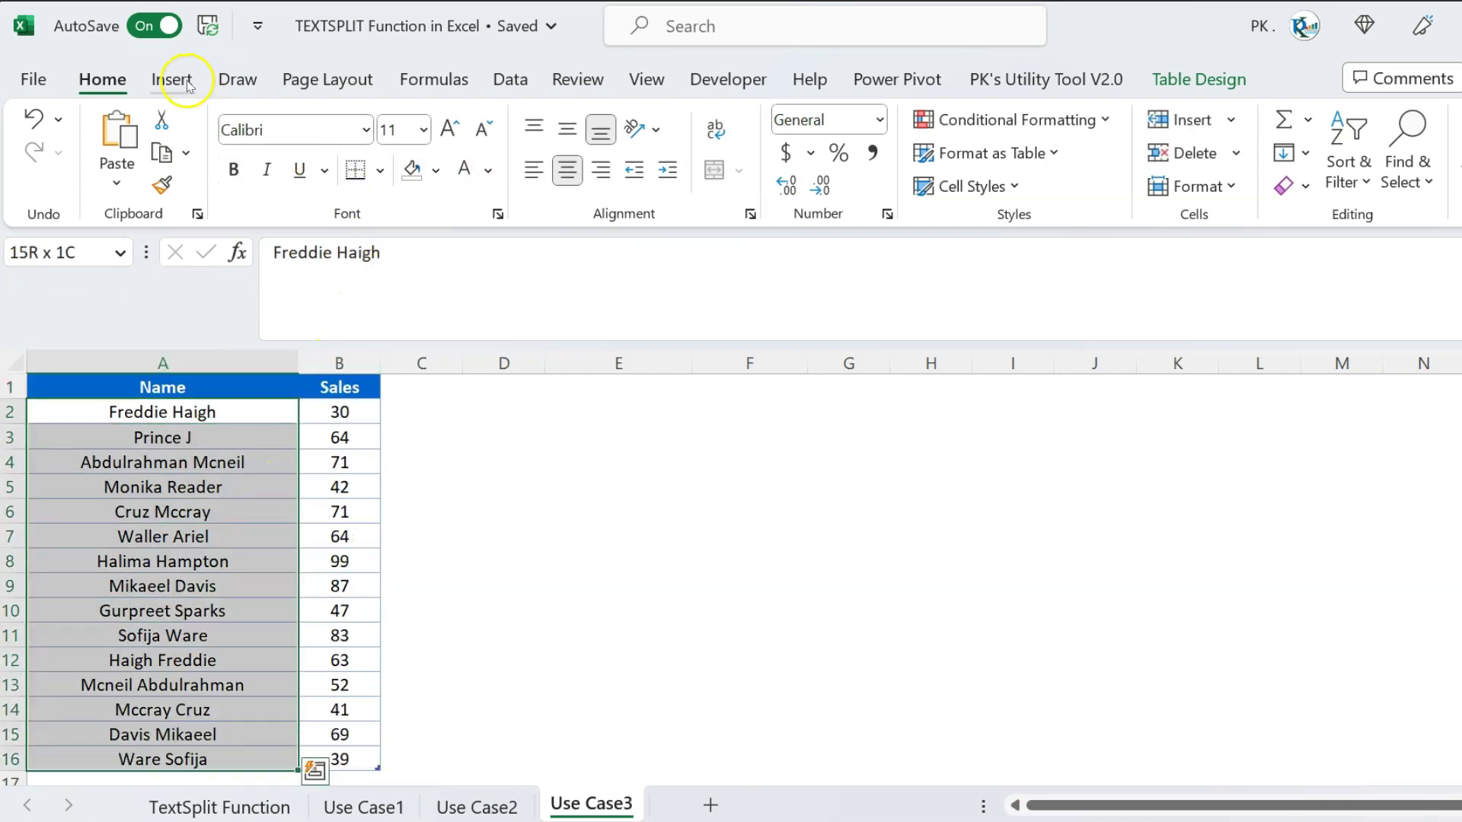
{"action": "left_click", "coordinate": [1090, 135]}
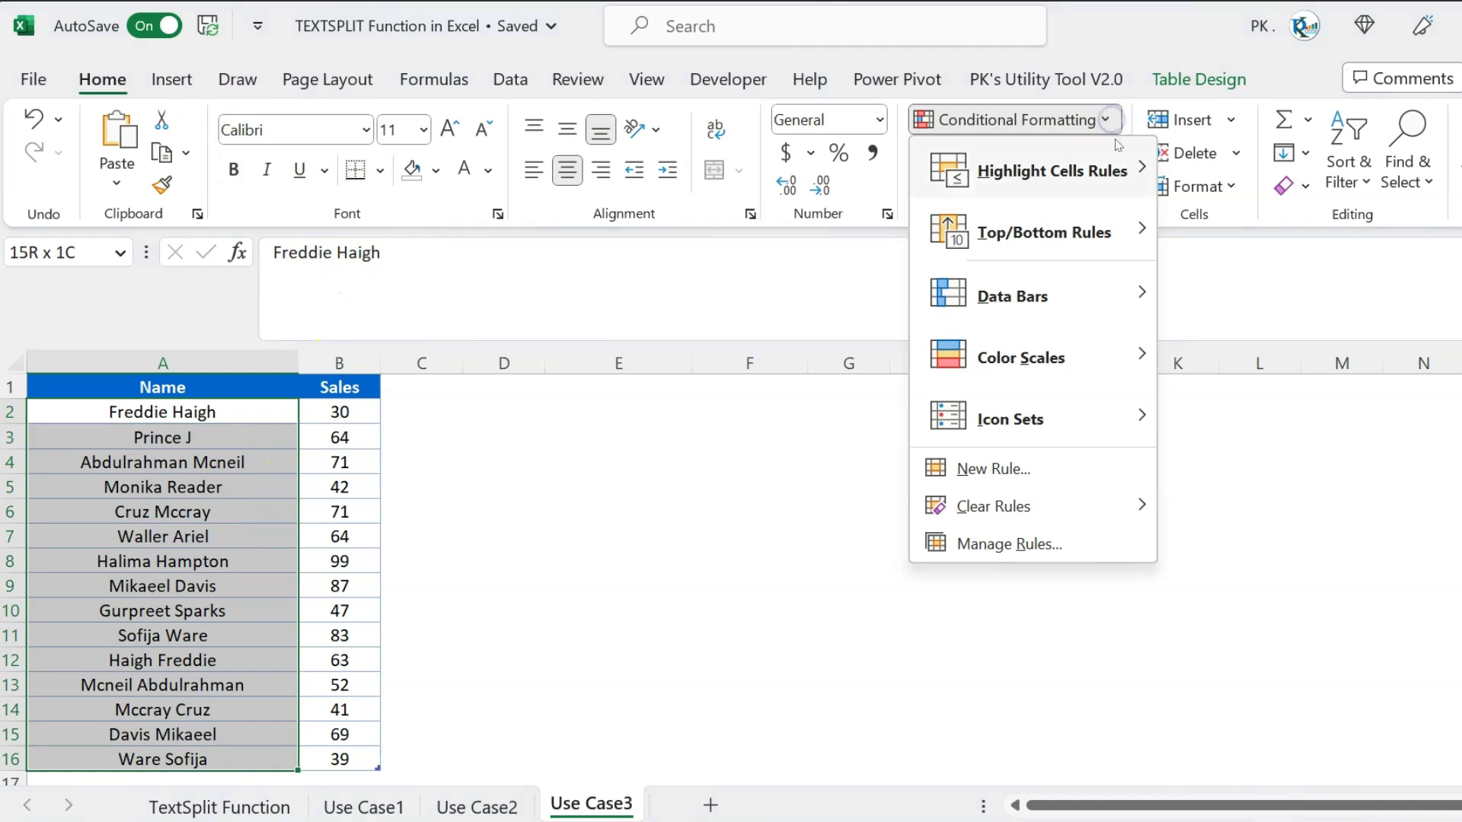
{"action": "mouse_move", "coordinate": [1133, 180]}
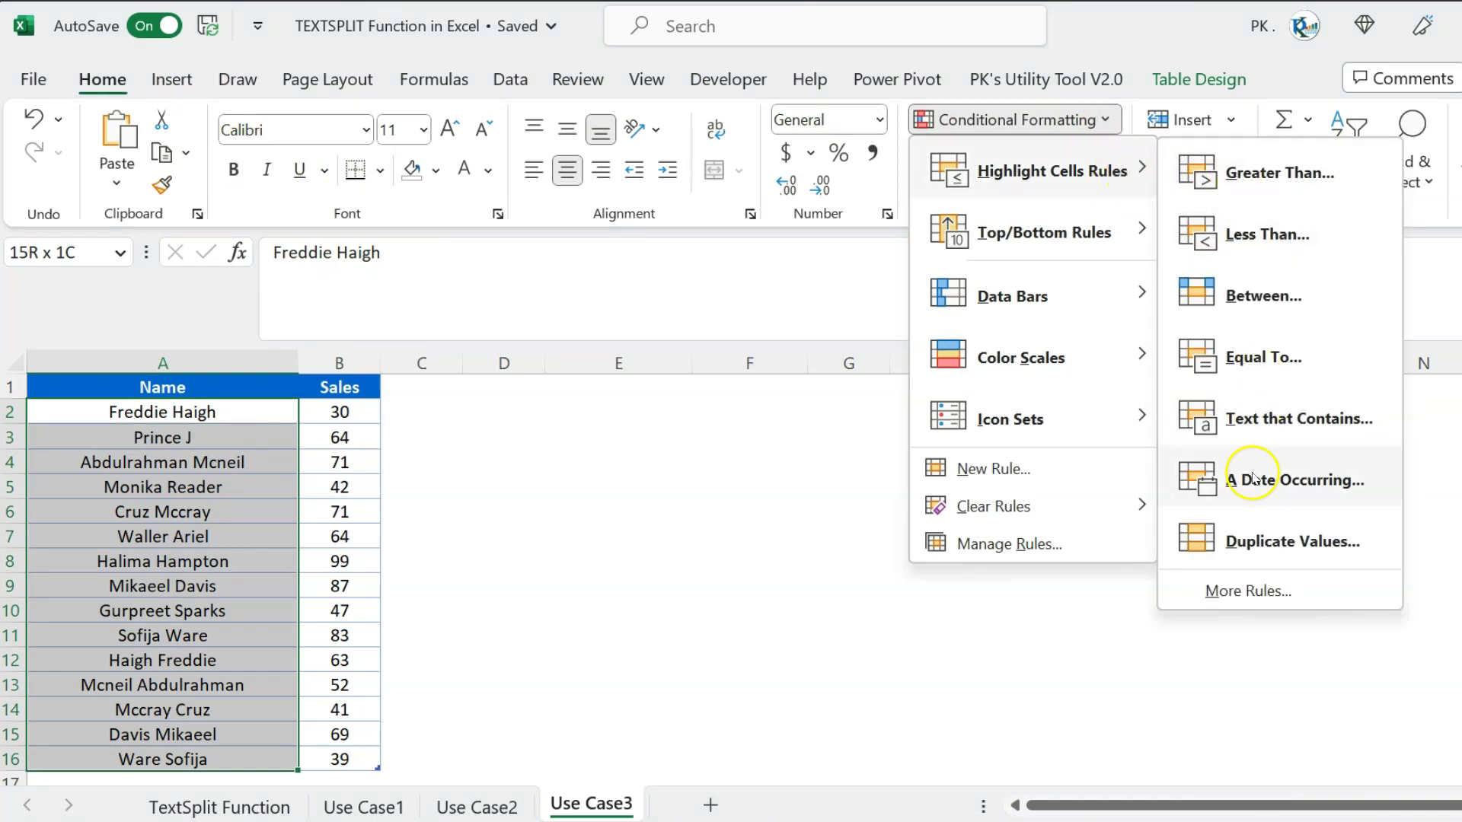
{"action": "left_click", "coordinate": [1248, 541]}
{"action": "left_click", "coordinate": [1062, 436]}
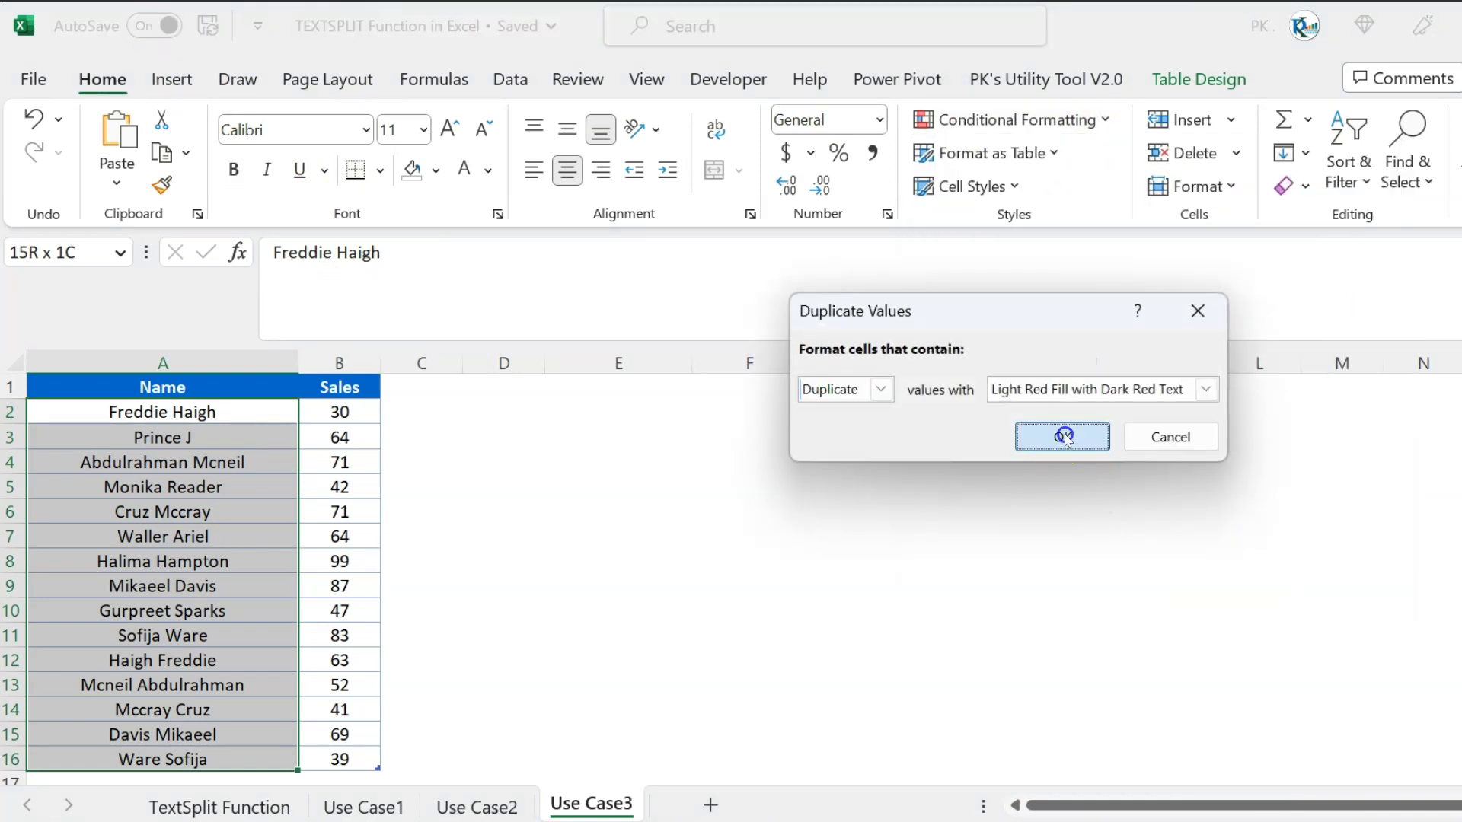
{"action": "left_click", "coordinate": [537, 543]}
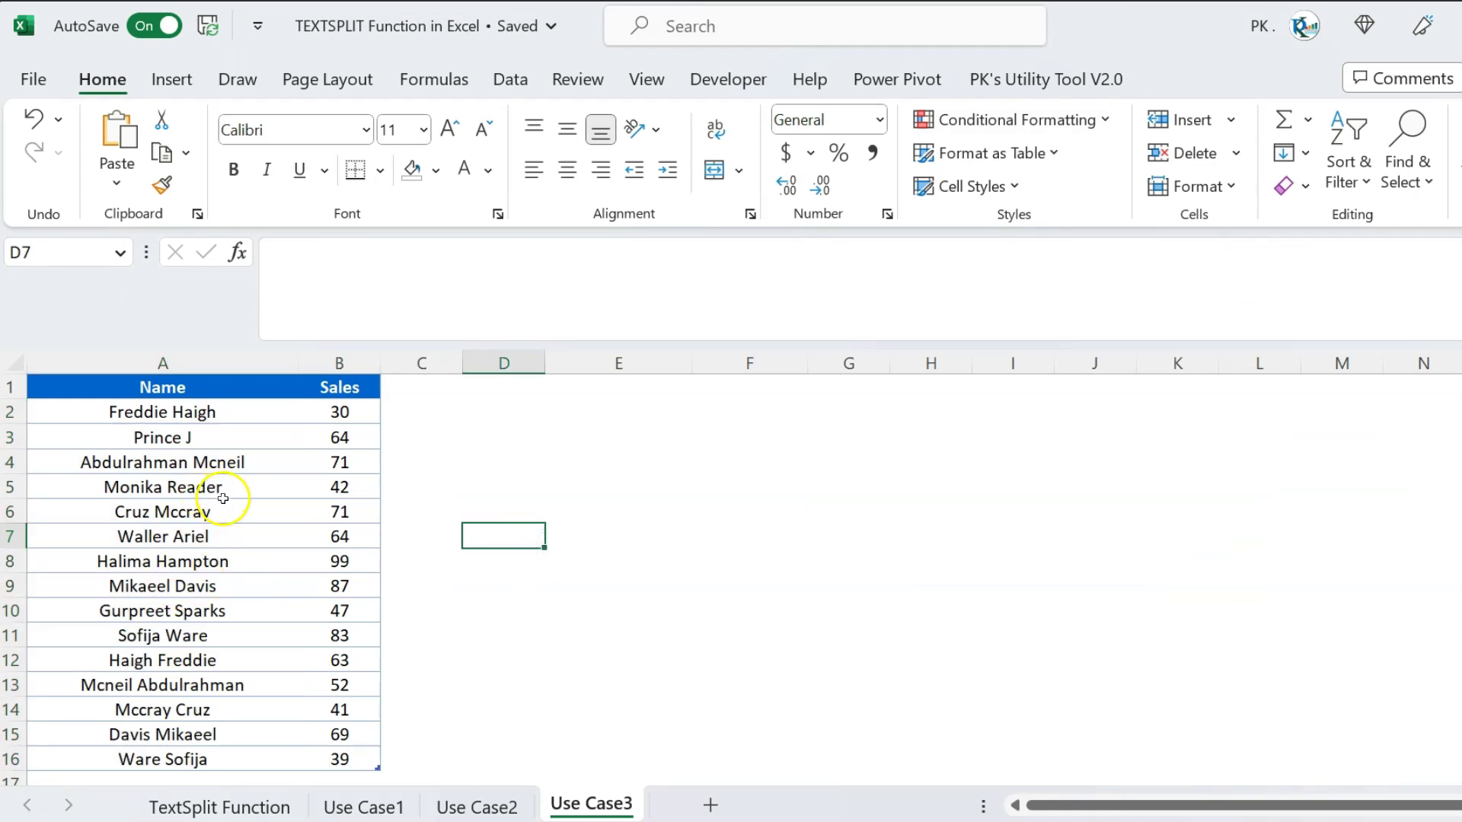
Copy the name in A7 over A8 to test the duplicate highlighting, and undo the paste.
{"action": "left_click", "coordinate": [193, 536]}
{"action": "key", "text": "ctrl+c"}
{"action": "left_click", "coordinate": [236, 552]}
{"action": "key", "text": "ctrl+v"}
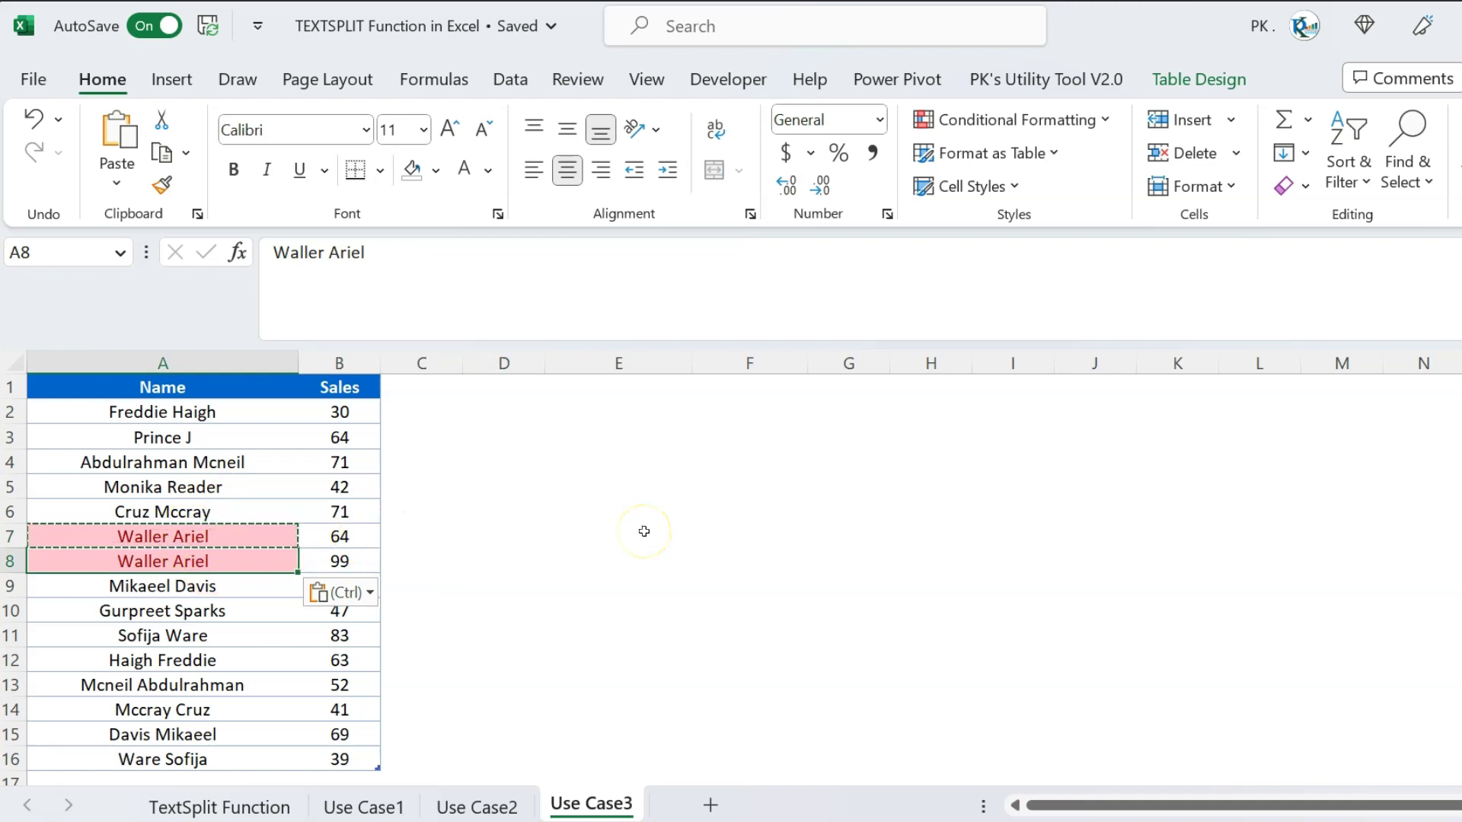
{"action": "key", "text": "ctrl+z"}
Fill cells A11 and A16 with the lightest gold theme colour.
{"action": "left_click", "coordinate": [219, 536]}
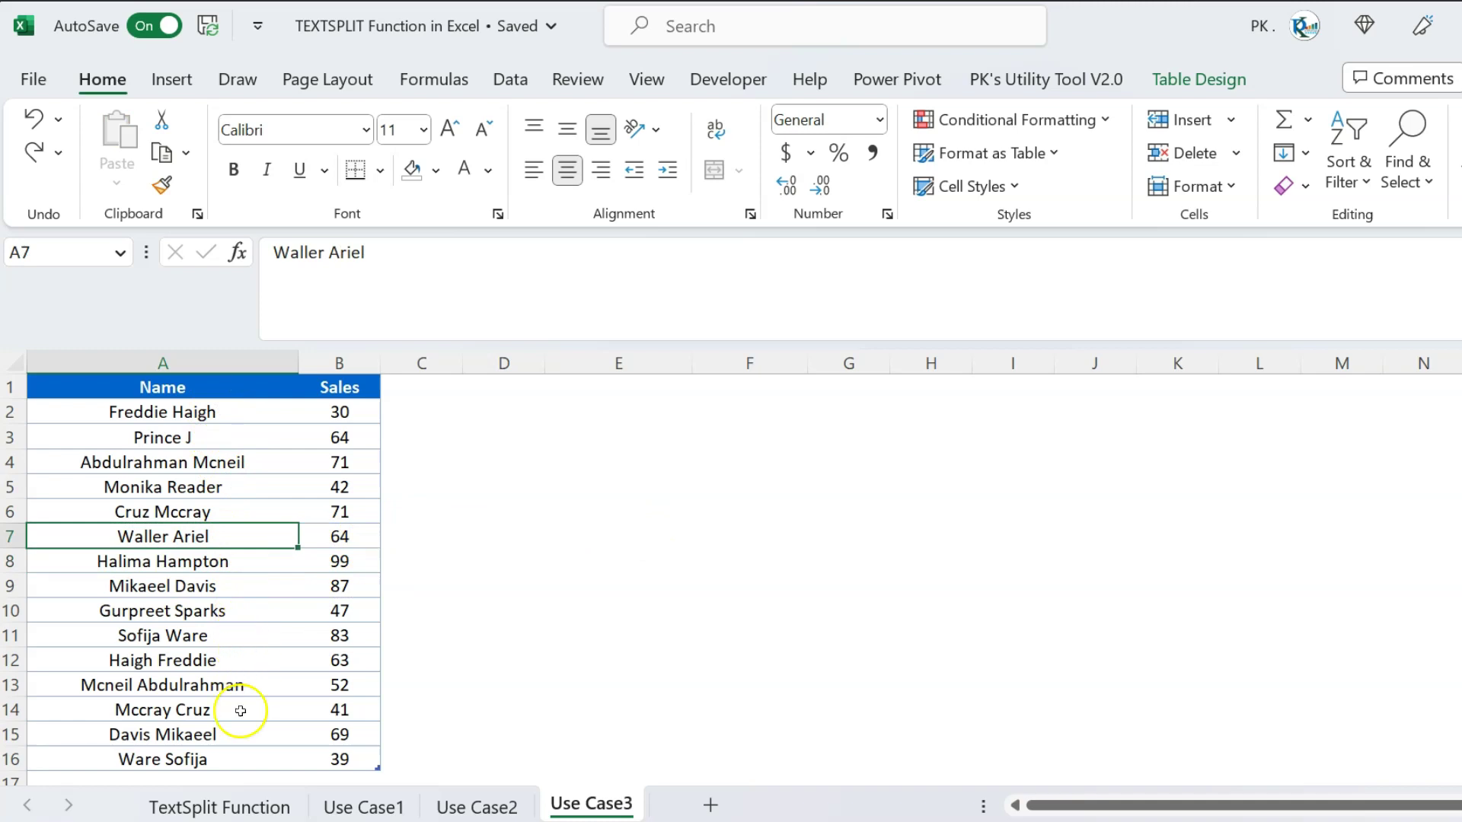
{"action": "left_click", "coordinate": [196, 761]}
{"action": "left_click", "coordinate": [196, 636], "text": "ctrl"}
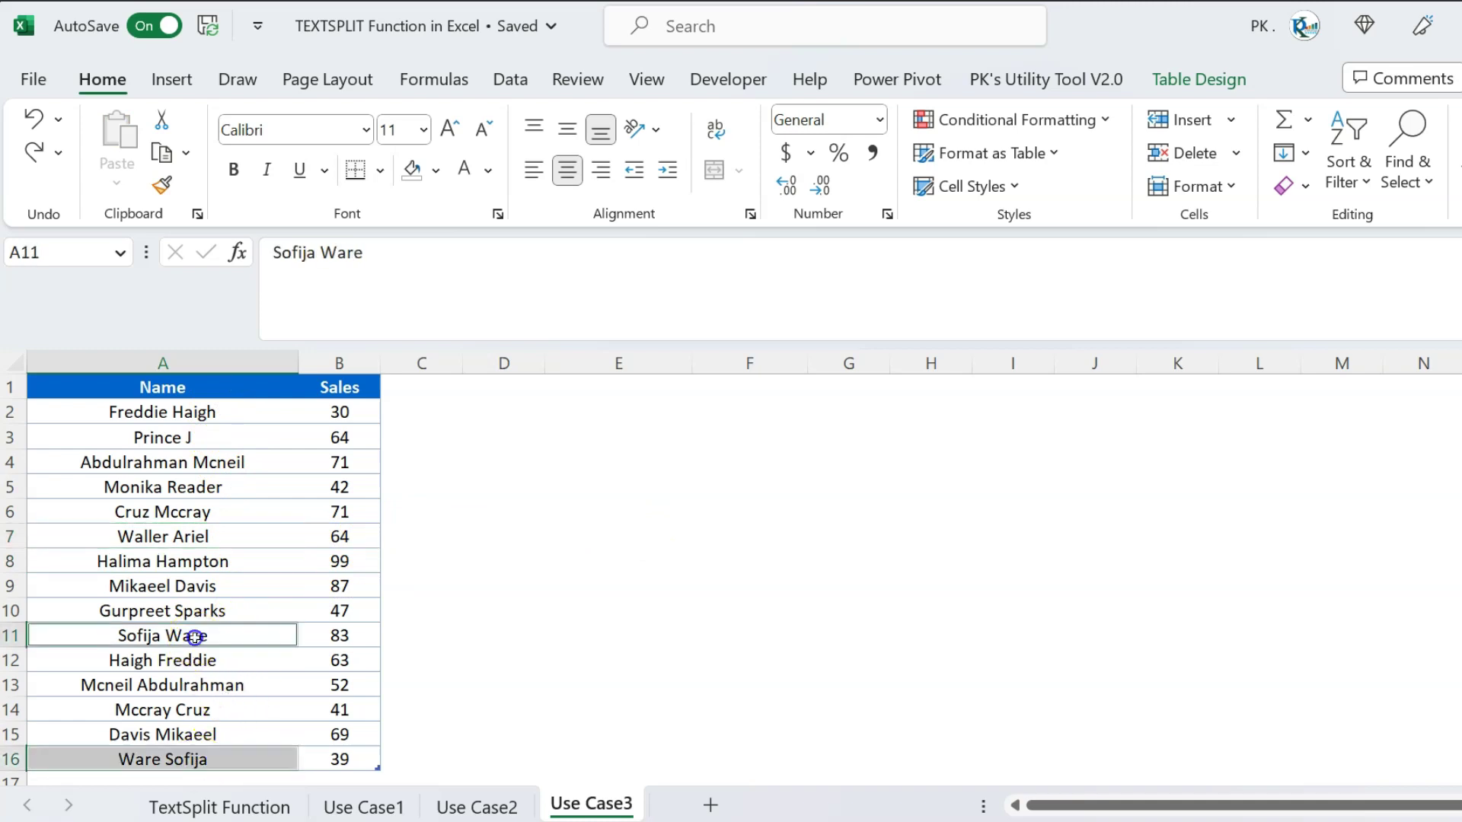
{"action": "left_click", "coordinate": [434, 171]}
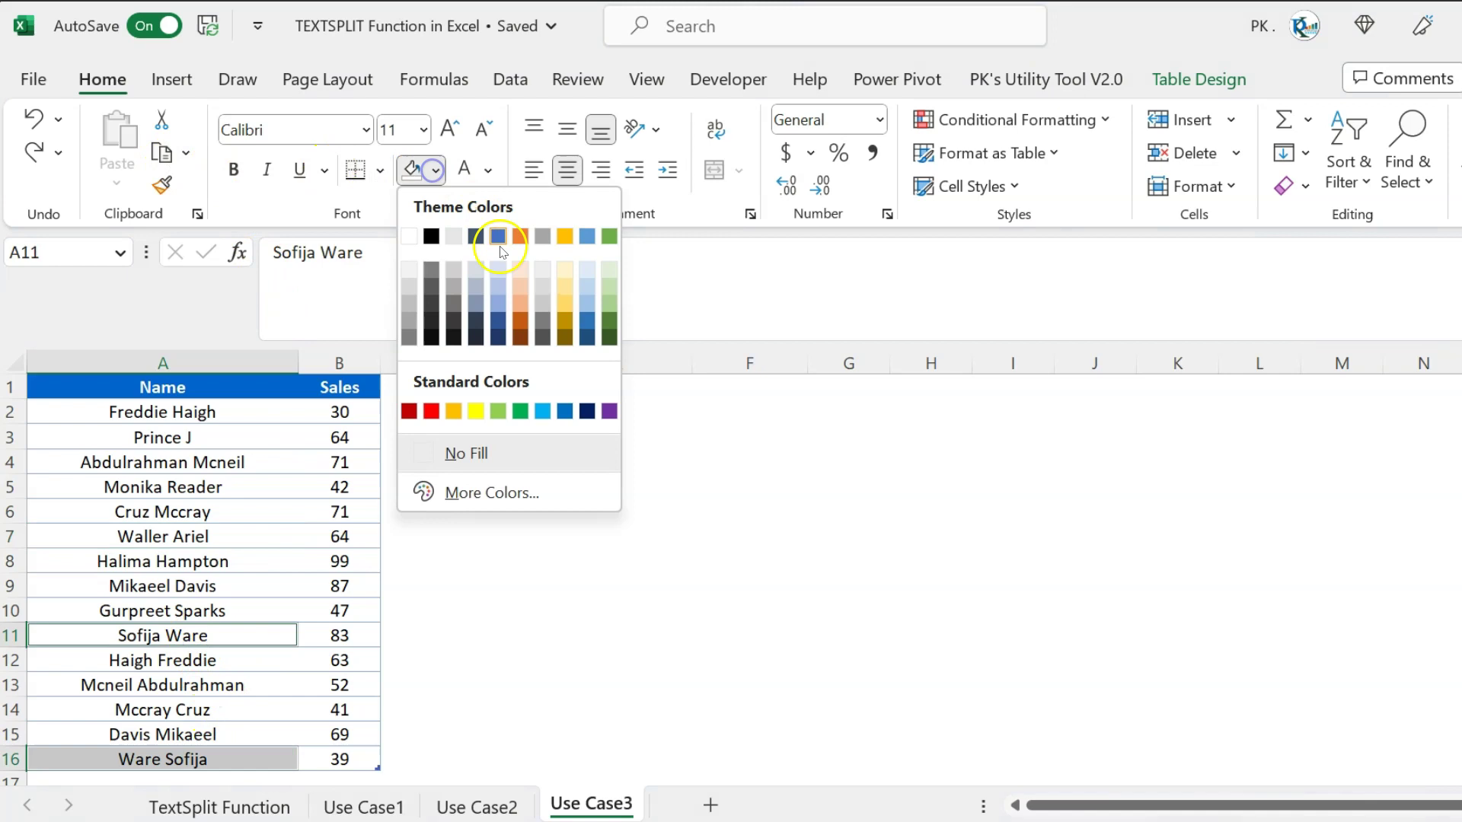
{"action": "left_click", "coordinate": [565, 275]}
{"action": "left_click", "coordinate": [518, 537]}
{"action": "left_click", "coordinate": [229, 643]}
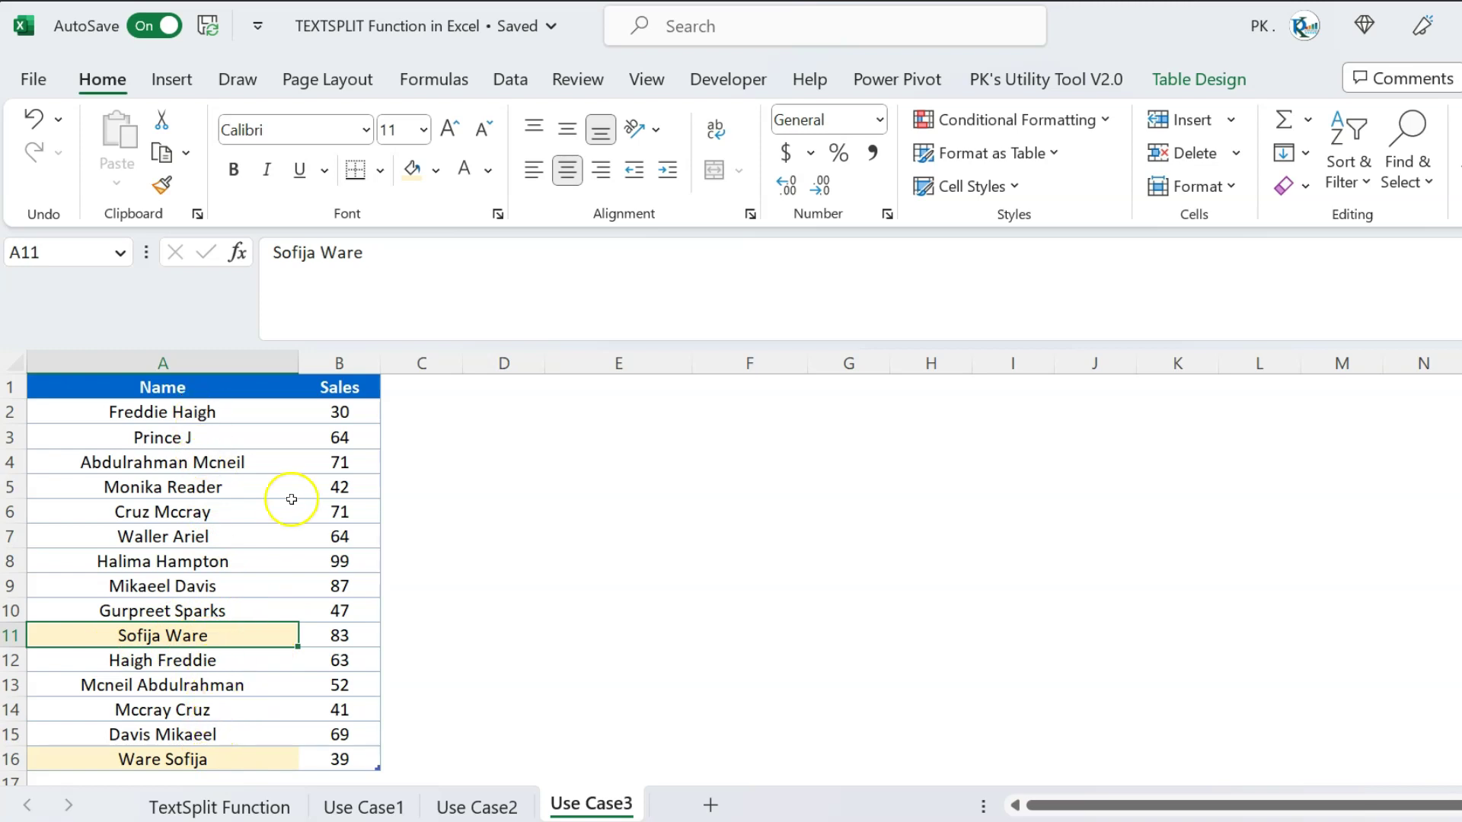
Insert a column before Sales and head it "Sorted Name".
{"action": "left_click", "coordinate": [340, 362]}
{"action": "right_click", "coordinate": [340, 362]}
{"action": "left_click", "coordinate": [406, 563]}
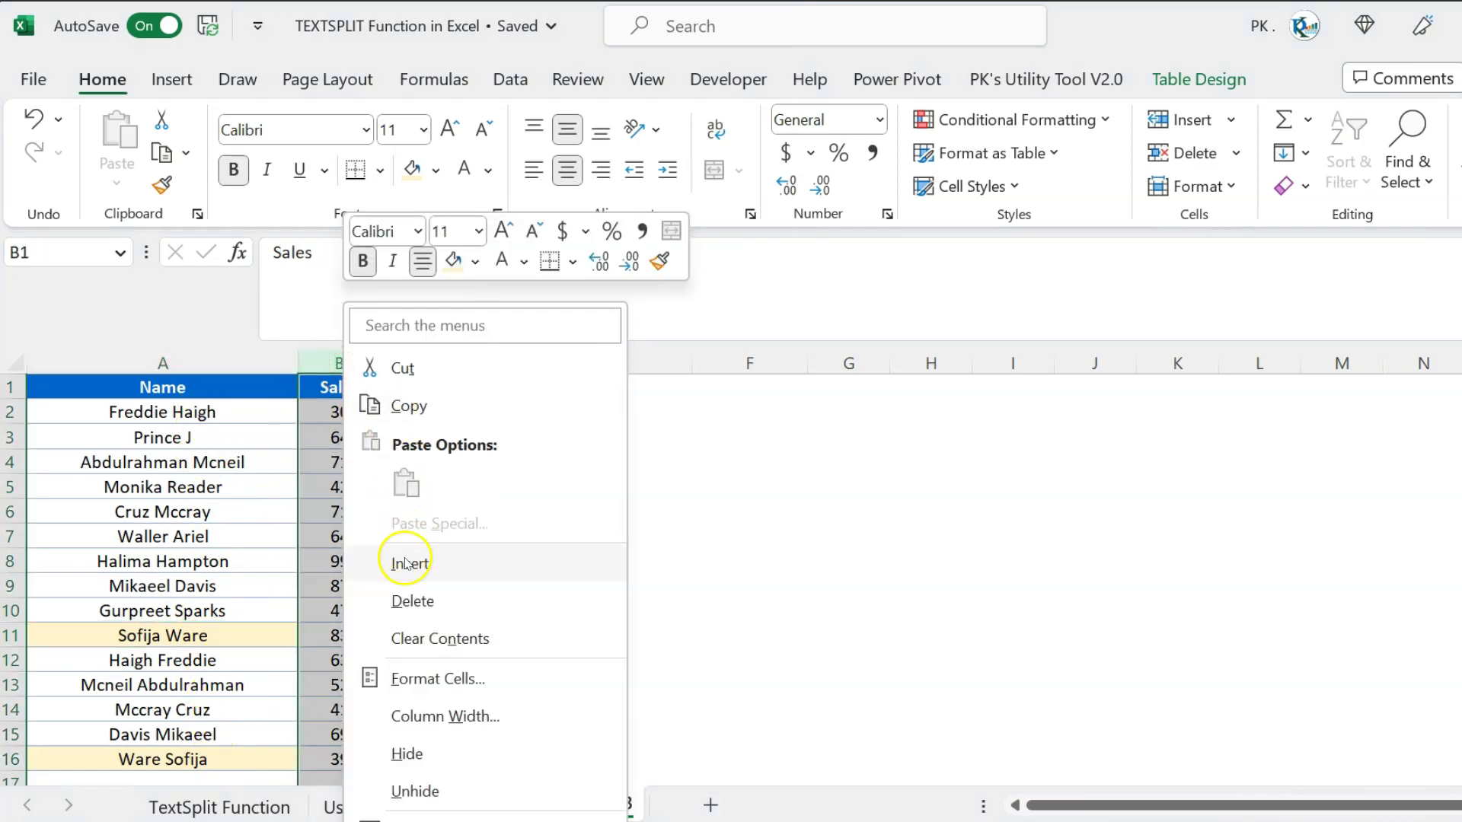
{"action": "left_click", "coordinate": [385, 388]}
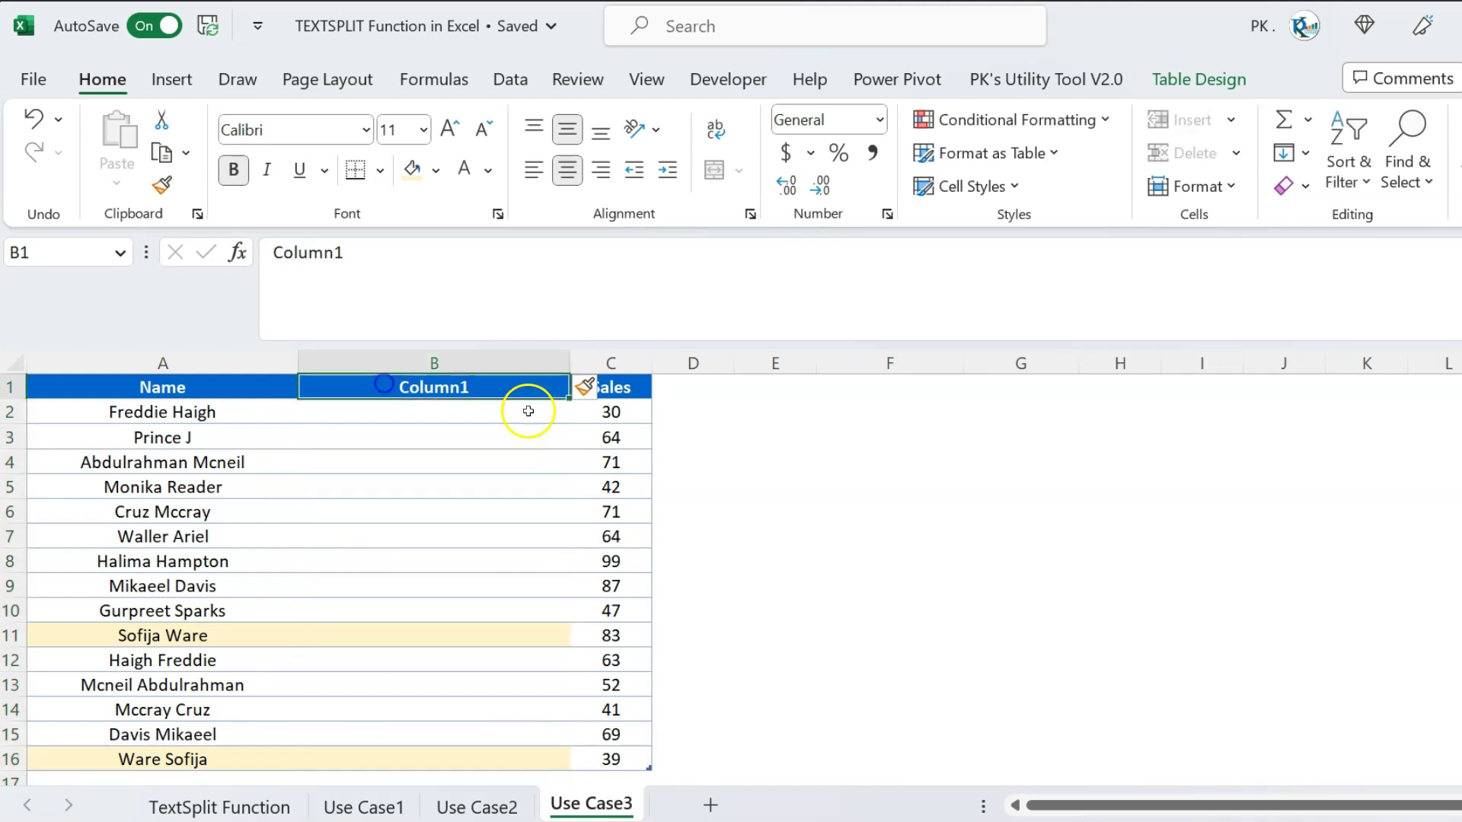
{"action": "type", "text": "Sor"}
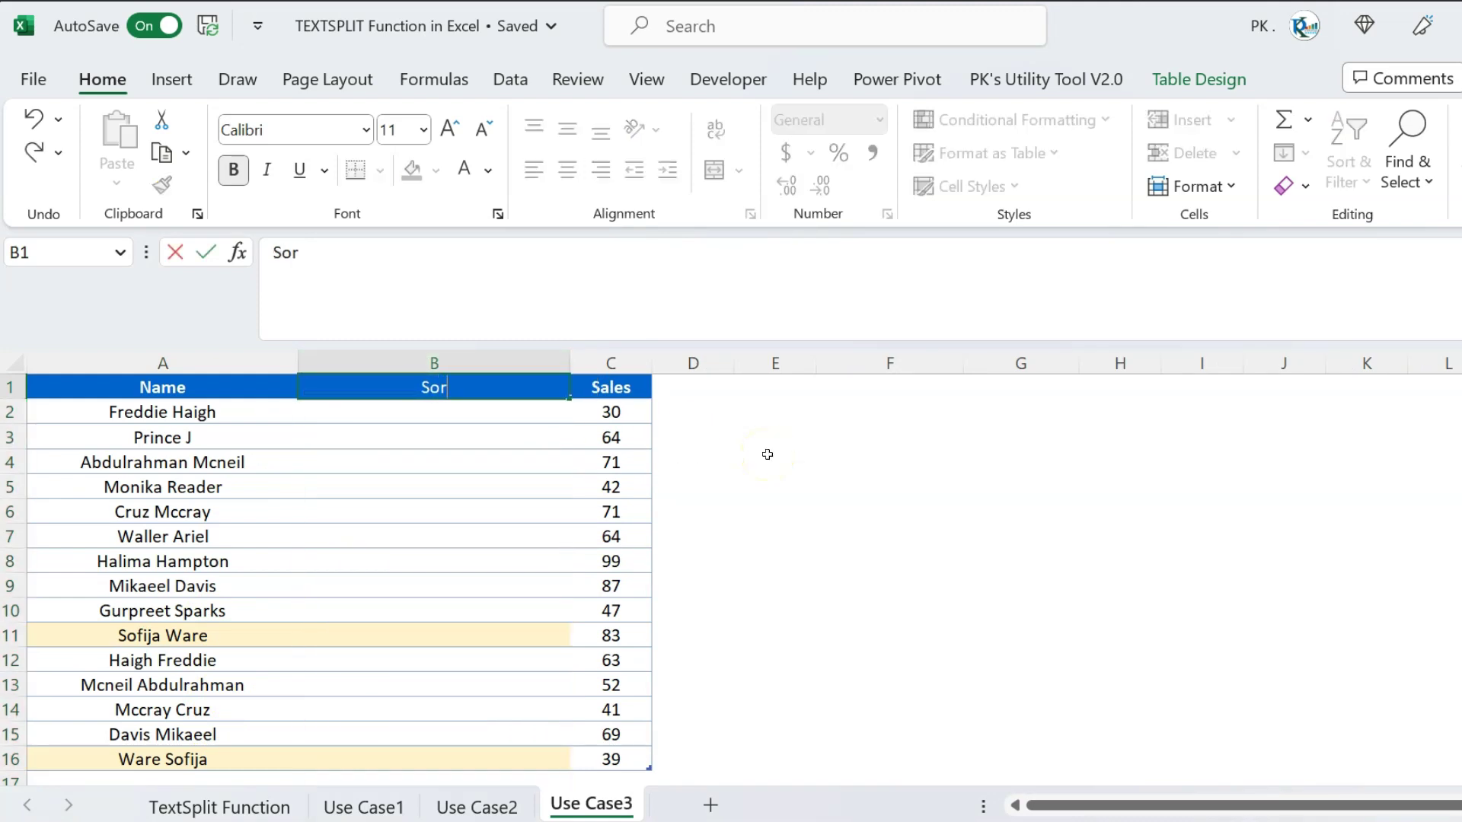
{"action": "type", "text": "ted Na"}
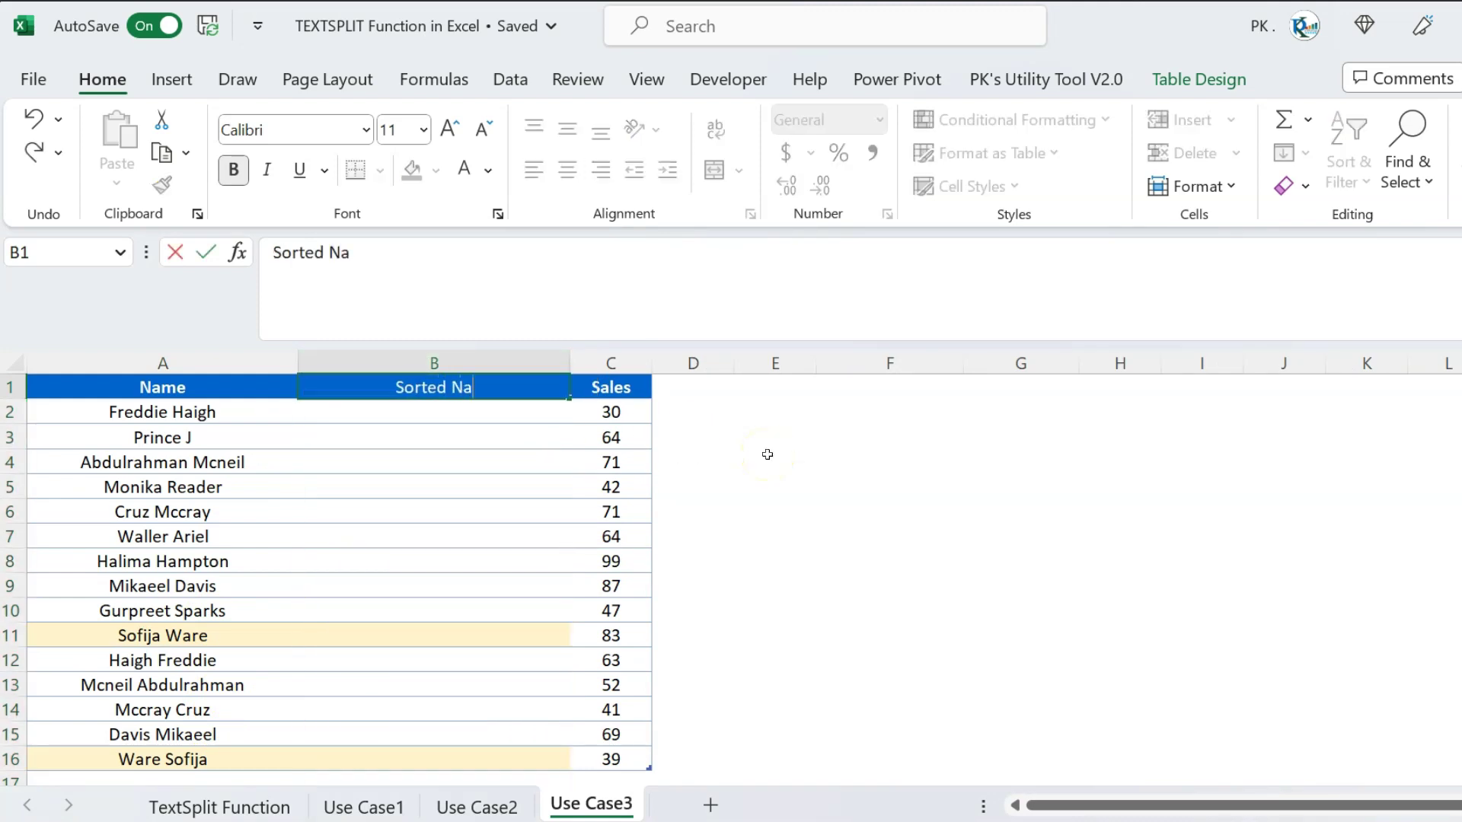
{"action": "type", "text": "me"}
{"action": "key", "text": "ctrl+Return"}
{"action": "key", "text": "Down"}
{"action": "key", "text": "Up"}
{"action": "key", "text": "Down"}
{"action": "key", "text": "Up"}
{"action": "key", "text": "Right"}
{"action": "key", "text": "Right"}
{"action": "key", "text": "Down"}
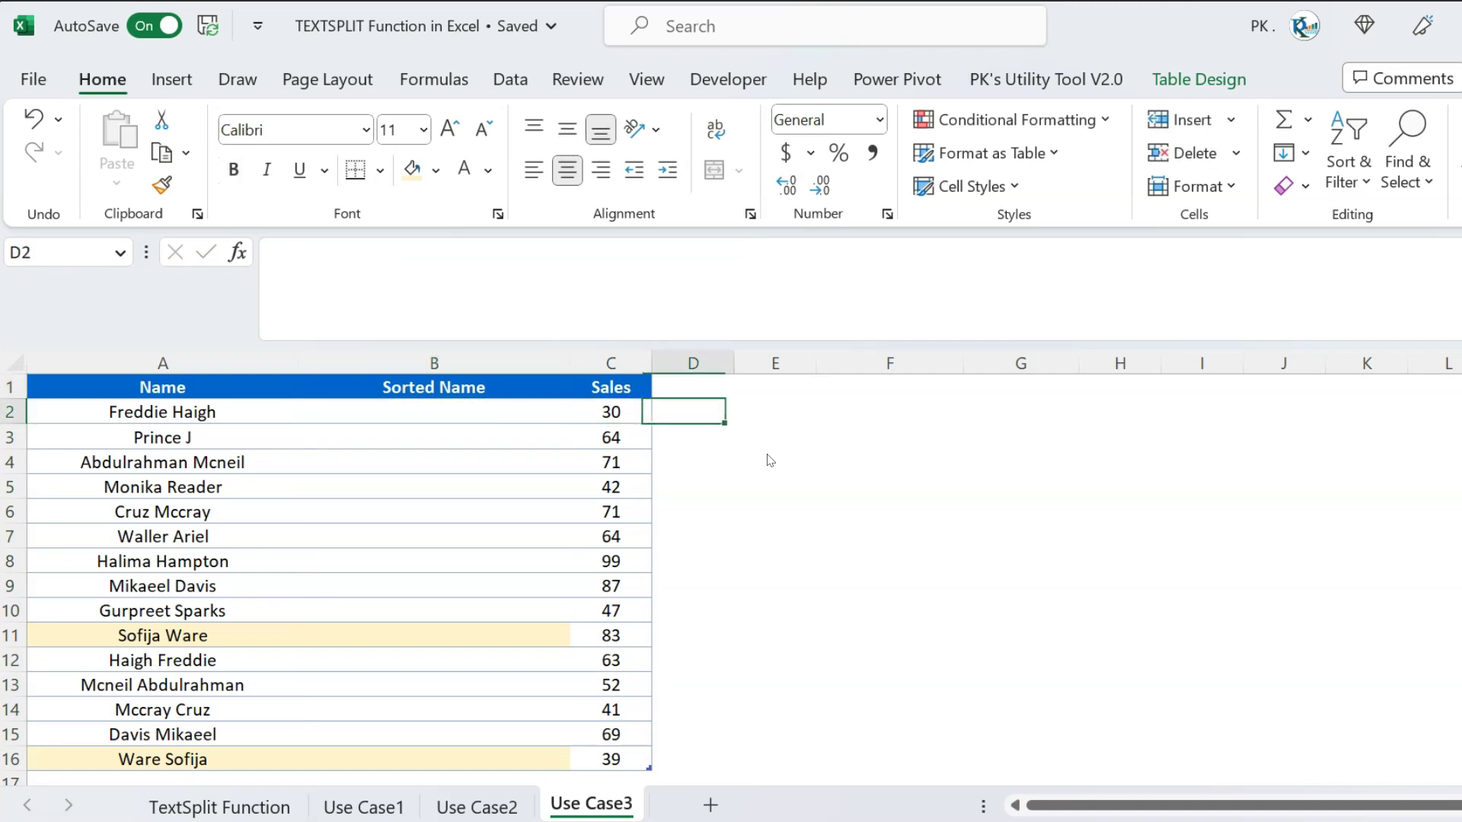
{"action": "key", "text": "Right"}
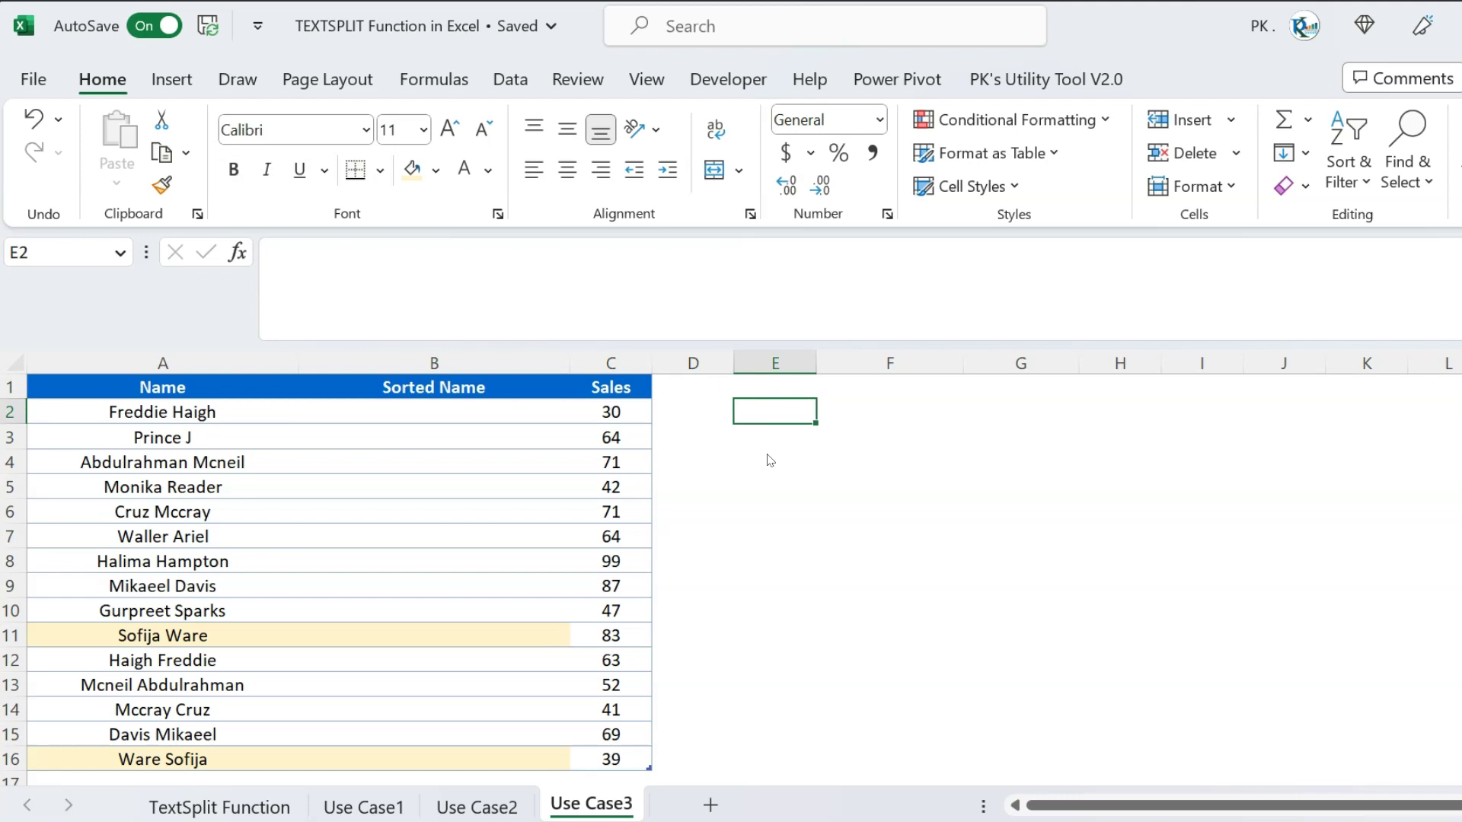
{"action": "type", "text": "="}
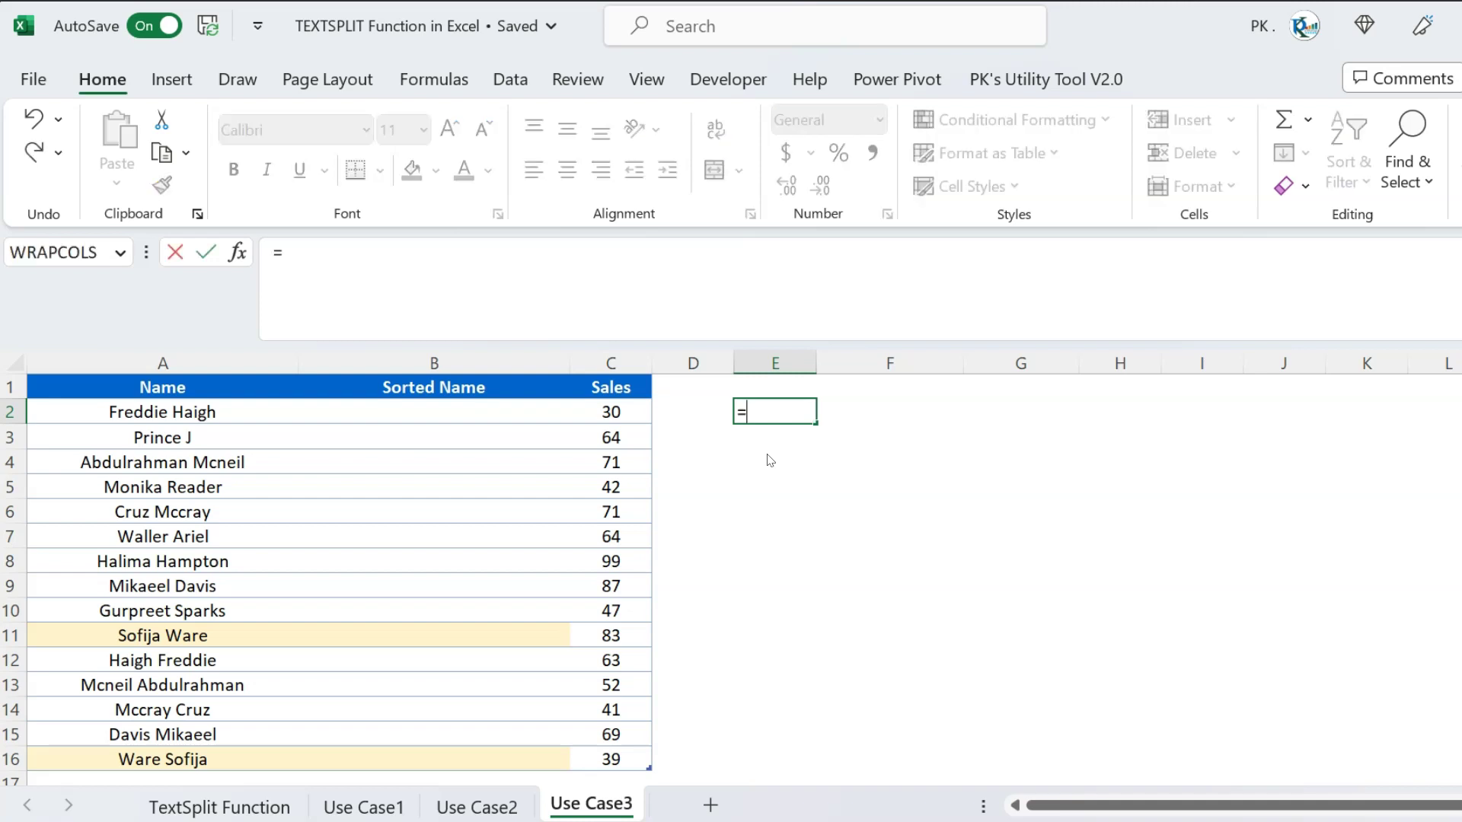
{"action": "type", "text": "tex"}
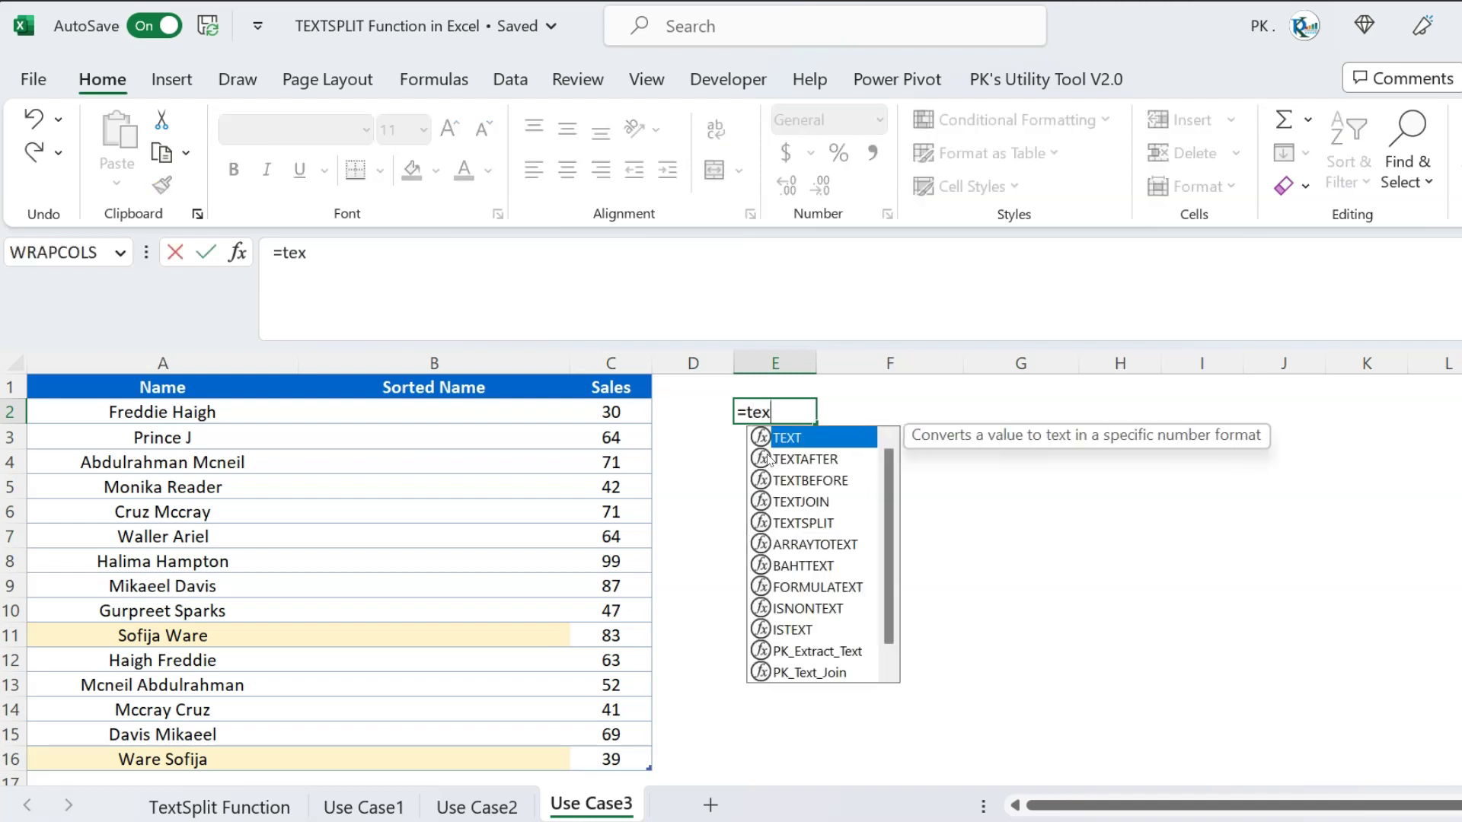
{"action": "key", "text": "Down"}
{"action": "key", "text": "Down"}
{"action": "key", "text": "Down"}
{"action": "key", "text": "Down"}
{"action": "key", "text": "Tab"}
{"action": "key", "text": "Left"}
{"action": "key", "text": "Left"}
{"action": "key", "text": "Left"}
{"action": "key", "text": "Left"}
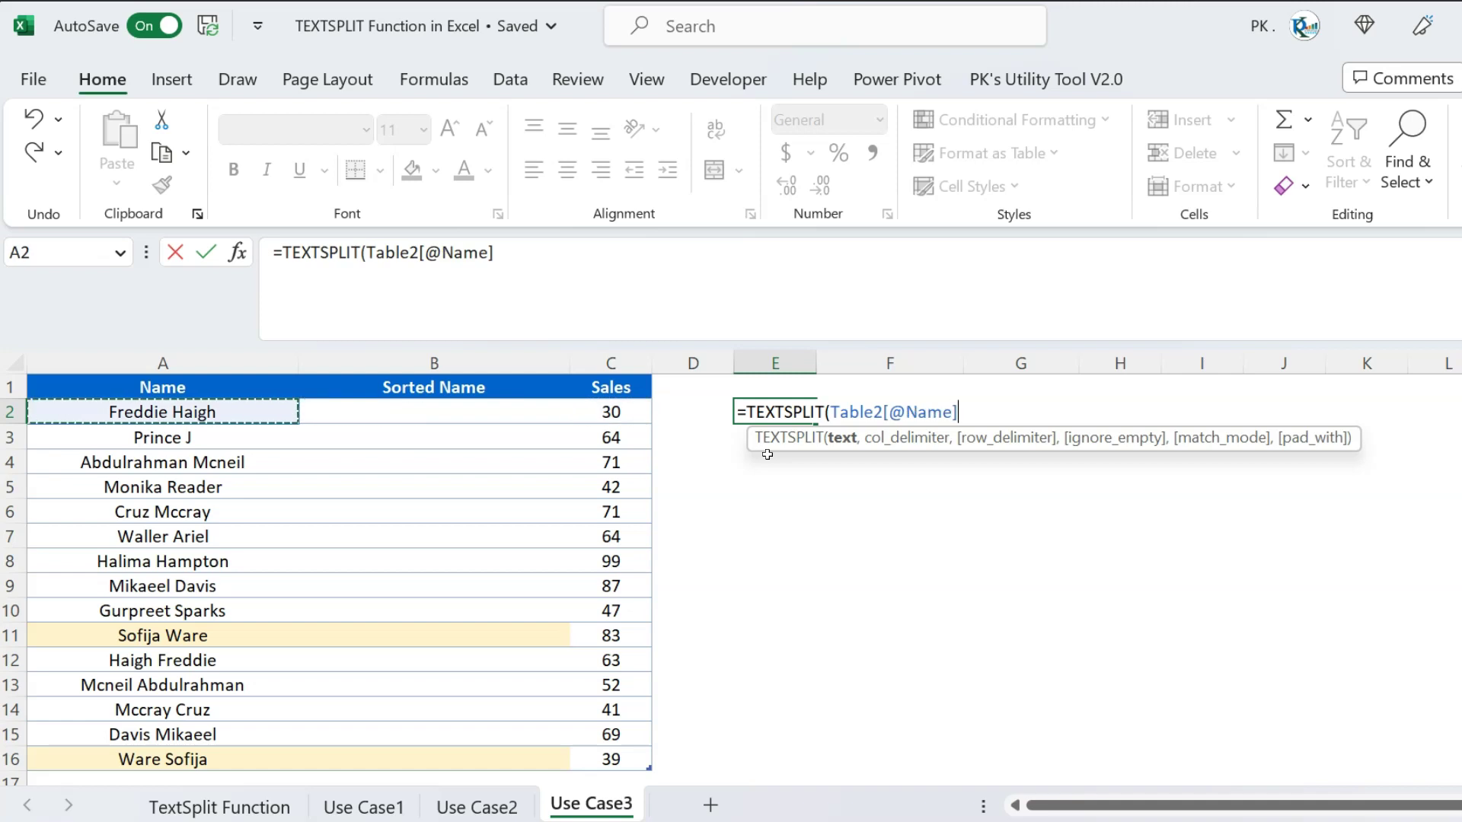
{"action": "type", "text": ","}
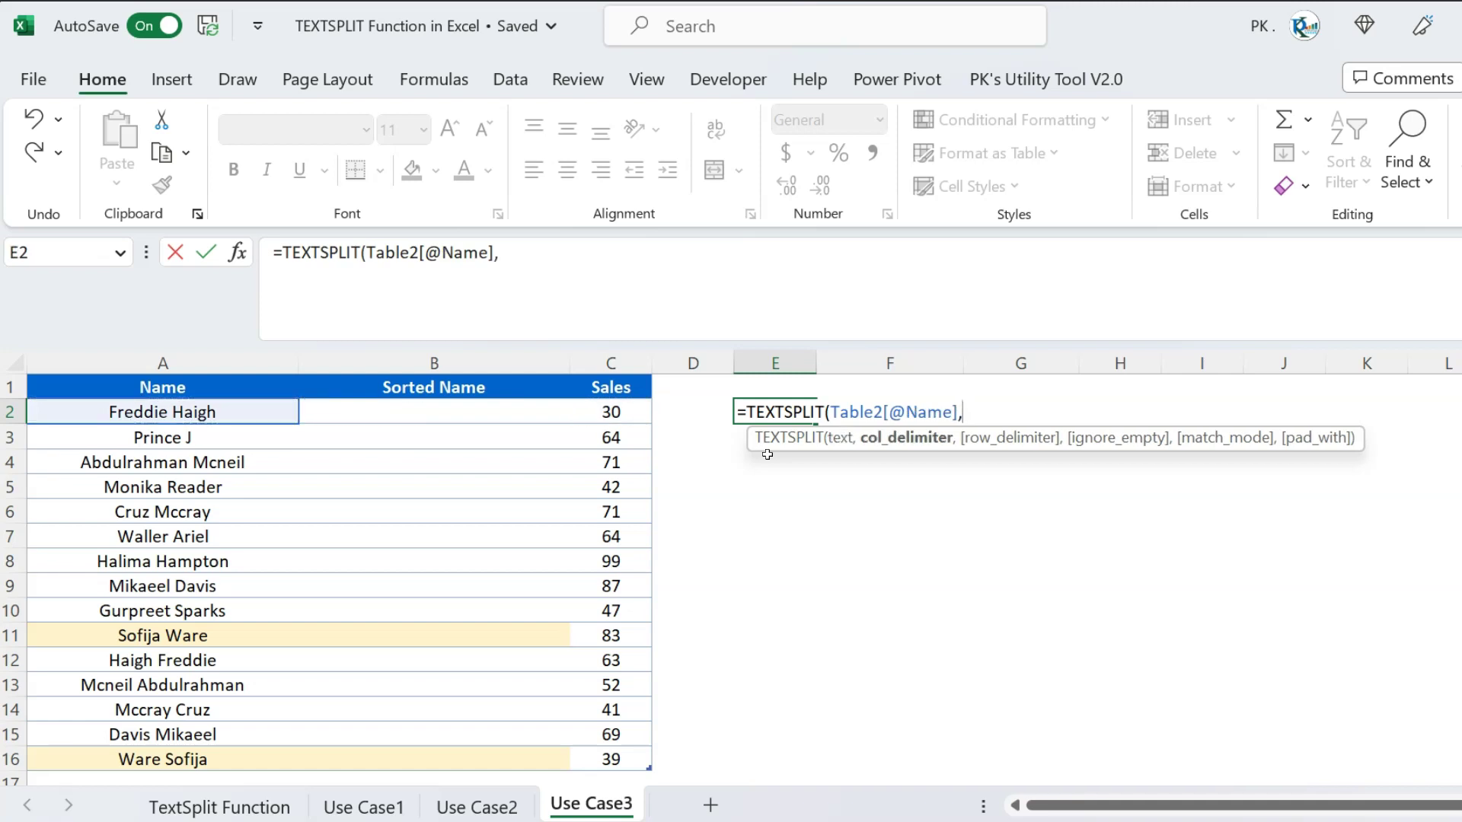
{"action": "type", "text": "\" \")"}
{"action": "key", "text": "Return"}
{"action": "key", "text": "Up"}
{"action": "key", "text": "Right"}
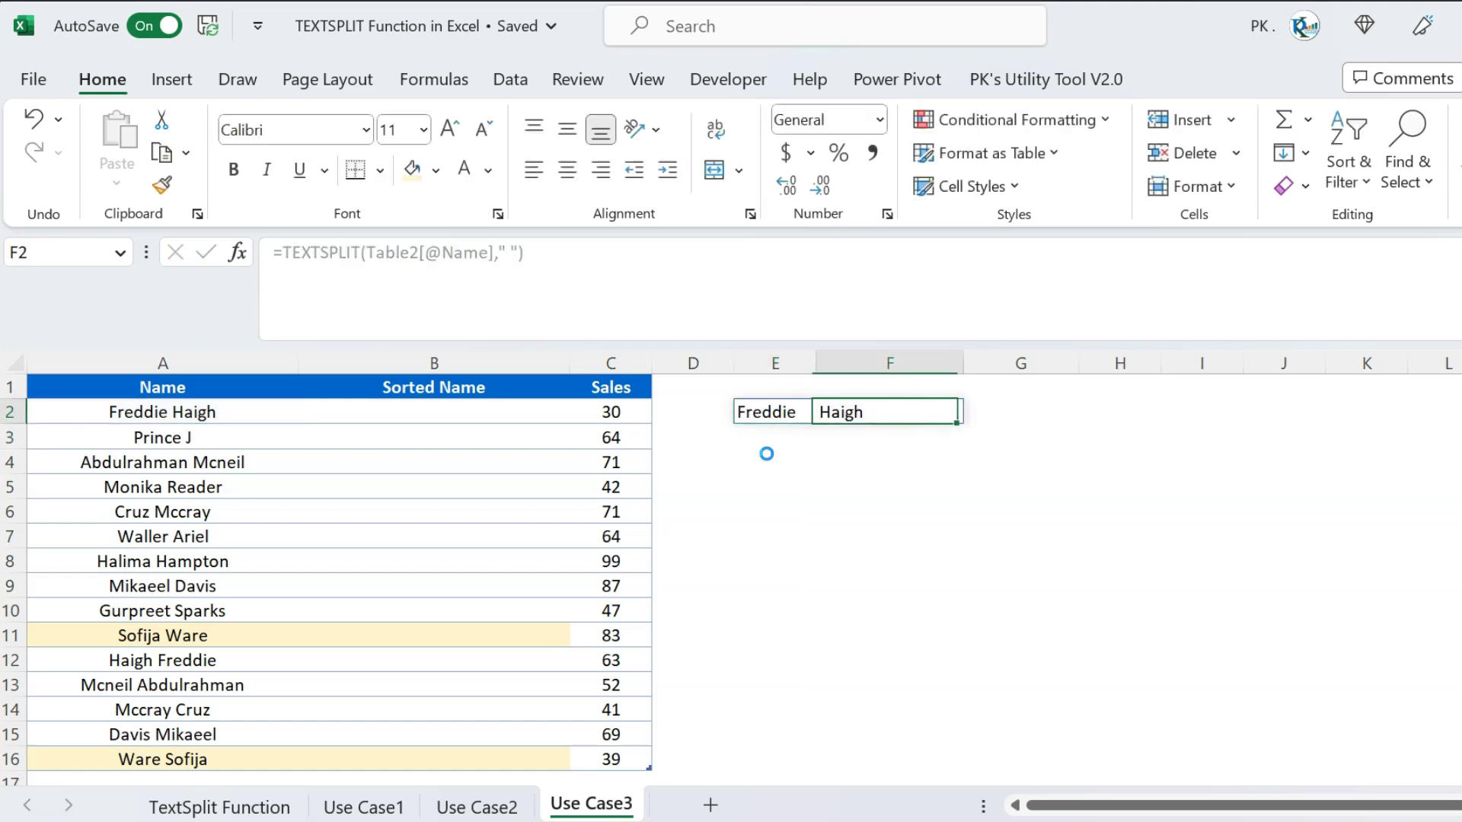
{"action": "key", "text": "Left"}
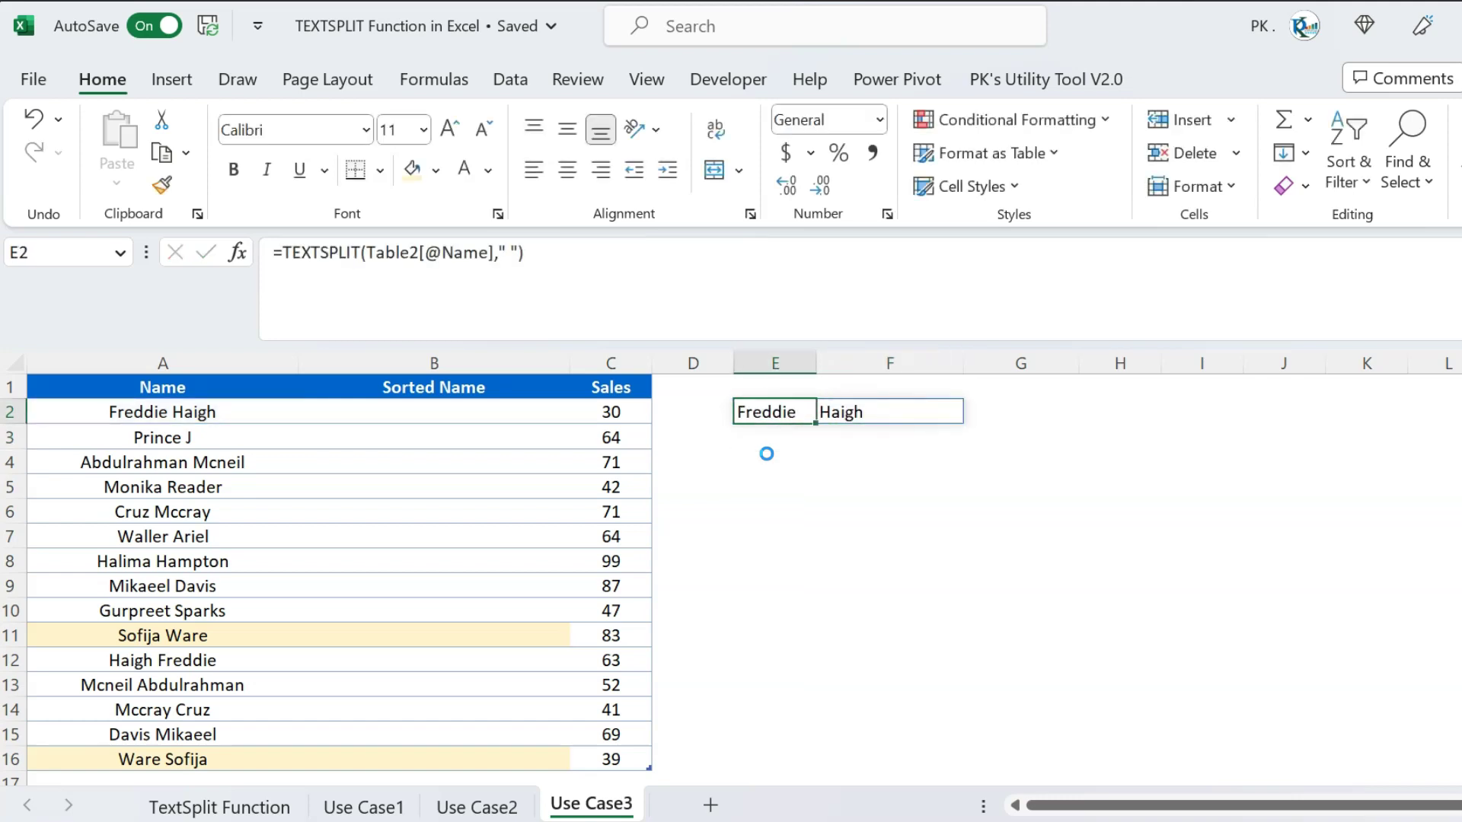
Enter =SORT(E2#,,1,TRUE) in G2 to sort the split name parts in ascending order by column.
{"action": "key", "text": "Right"}
{"action": "key", "text": "Right"}
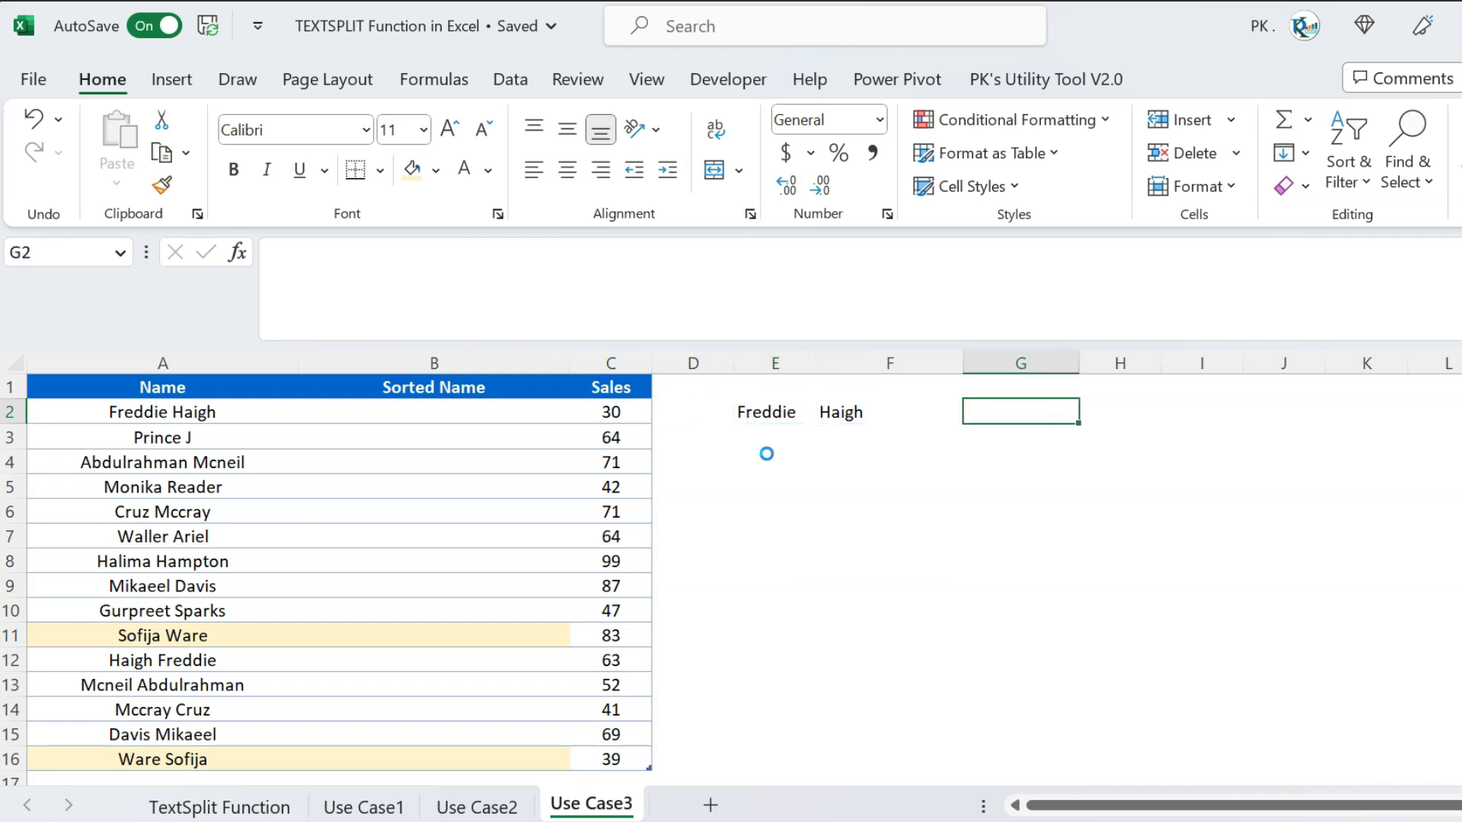
{"action": "type", "text": "=sor"}
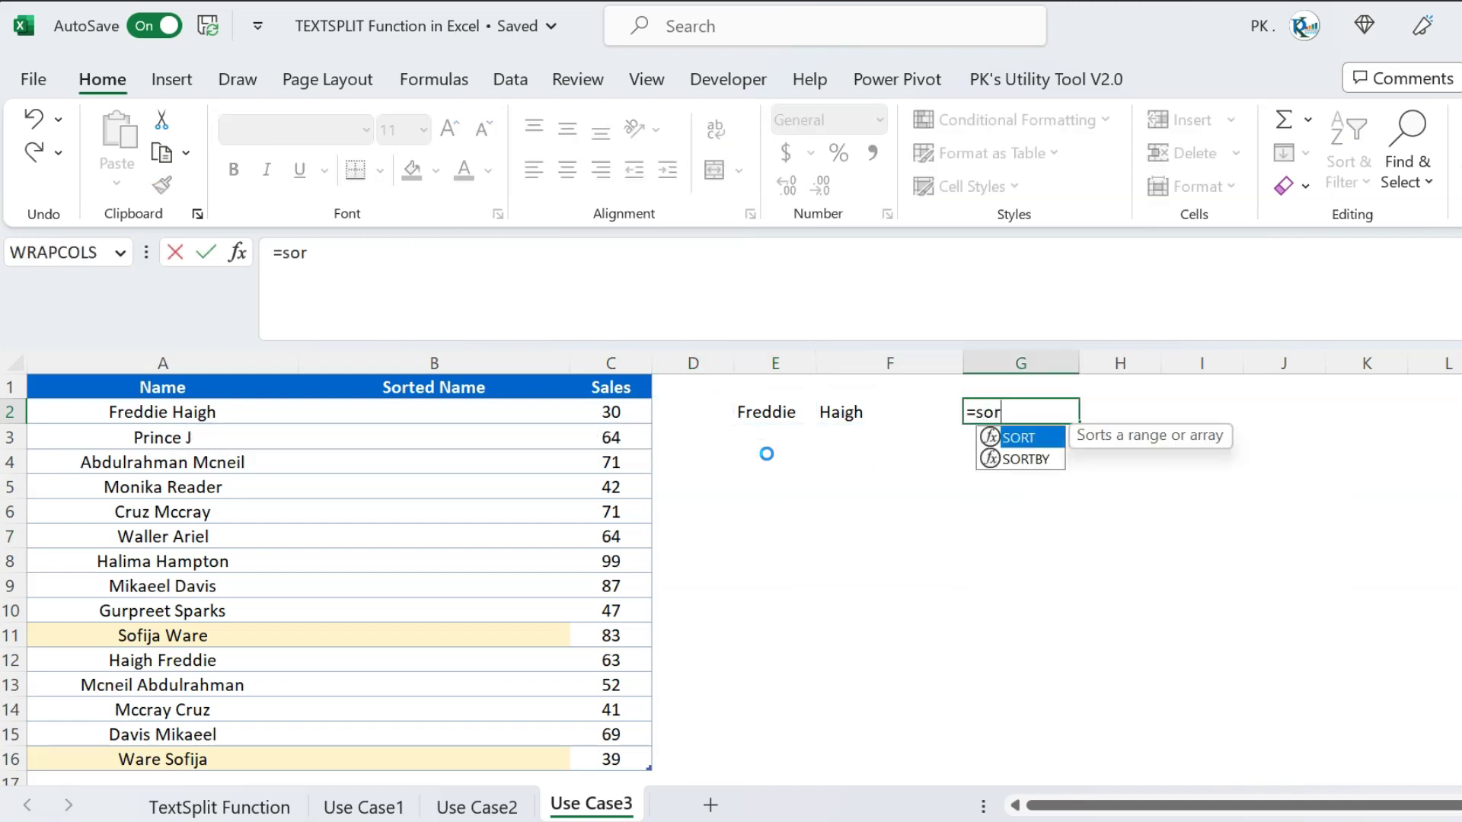
{"action": "key", "text": "Tab"}
{"action": "key", "text": "Left"}
{"action": "key", "text": "Left"}
{"action": "type", "text": "#,"}
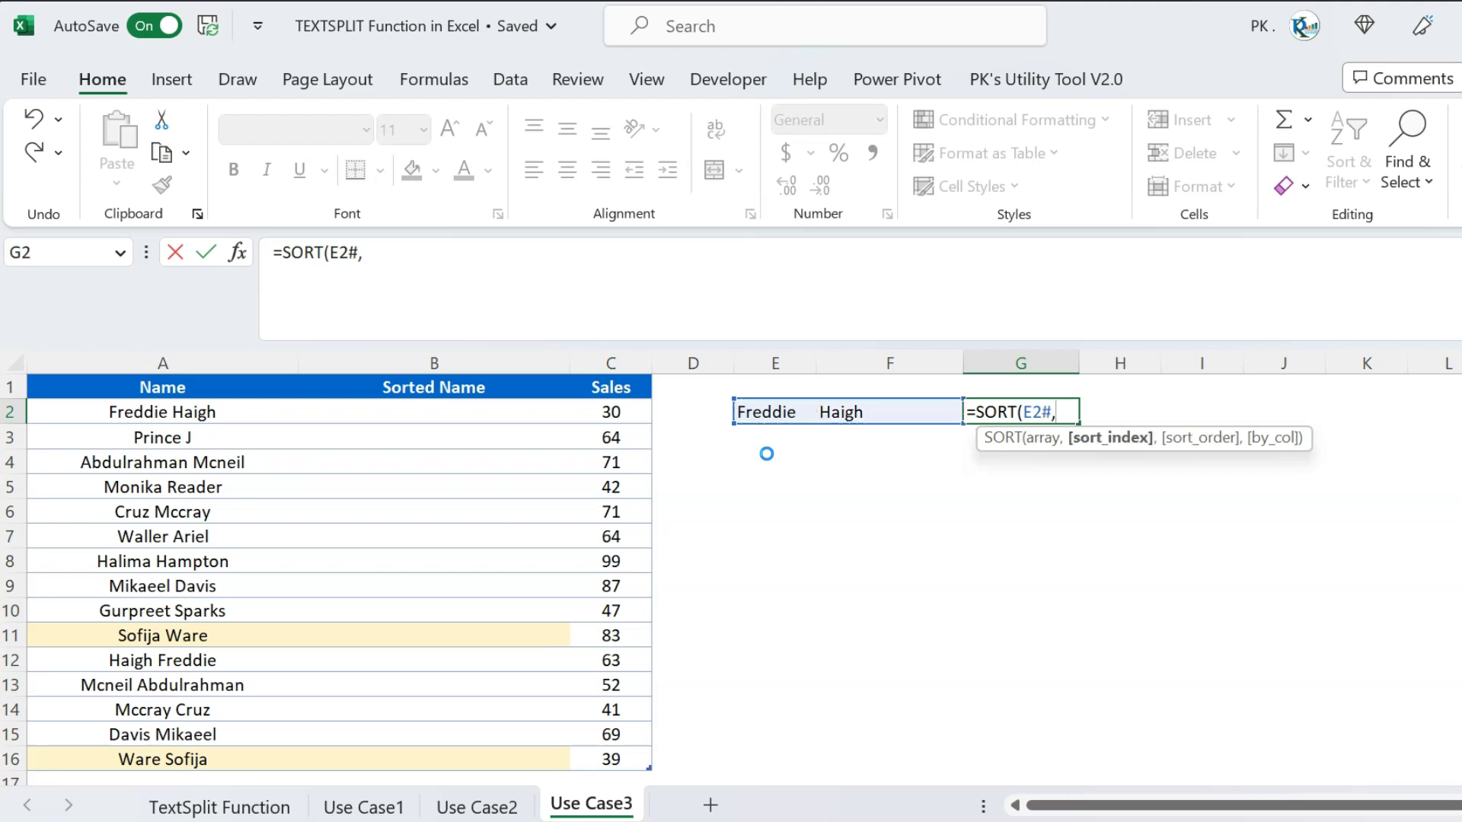
{"action": "type", "text": ","}
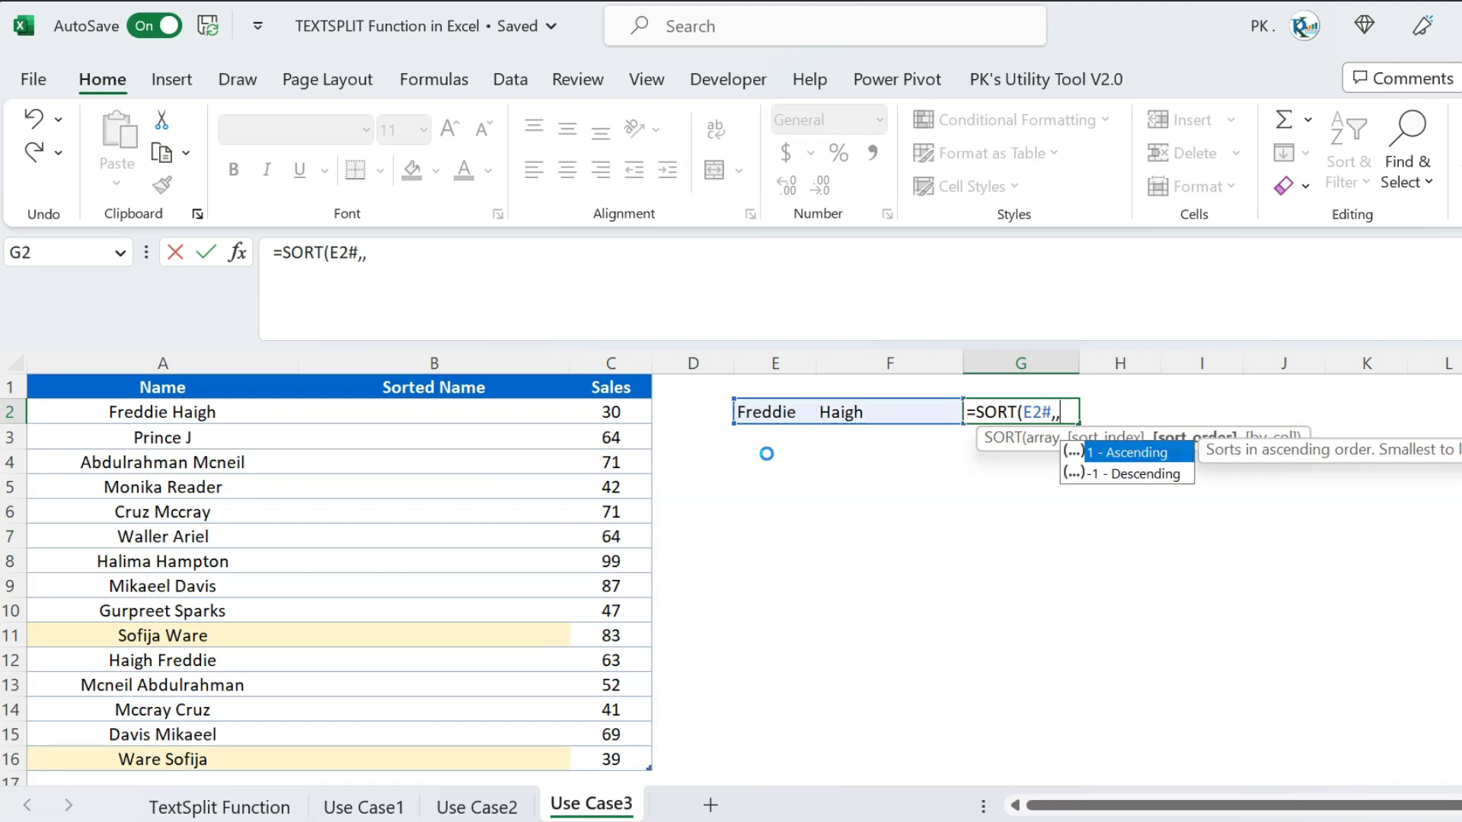
{"action": "type", "text": "1"}
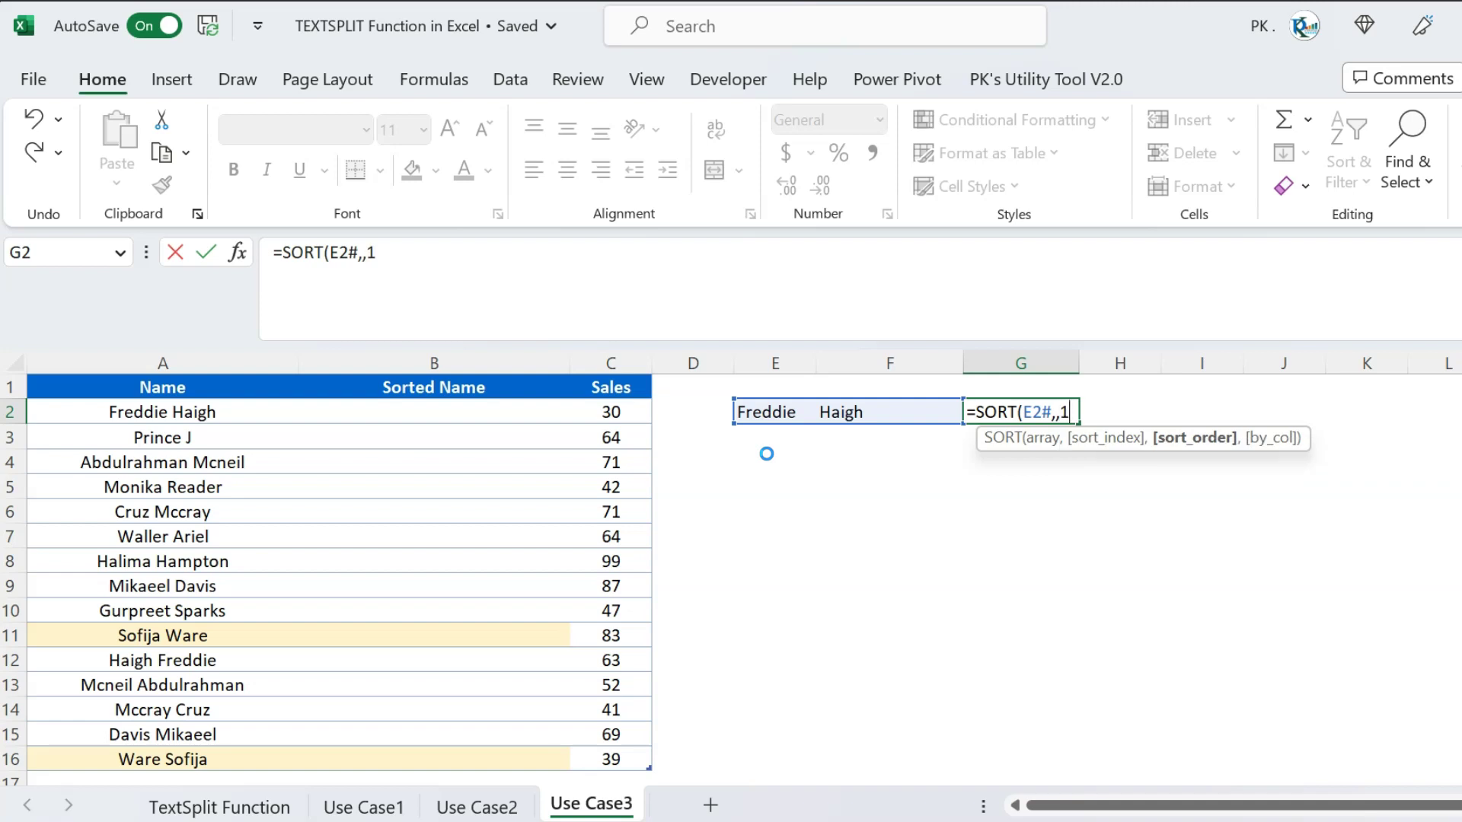
{"action": "type", "text": ","}
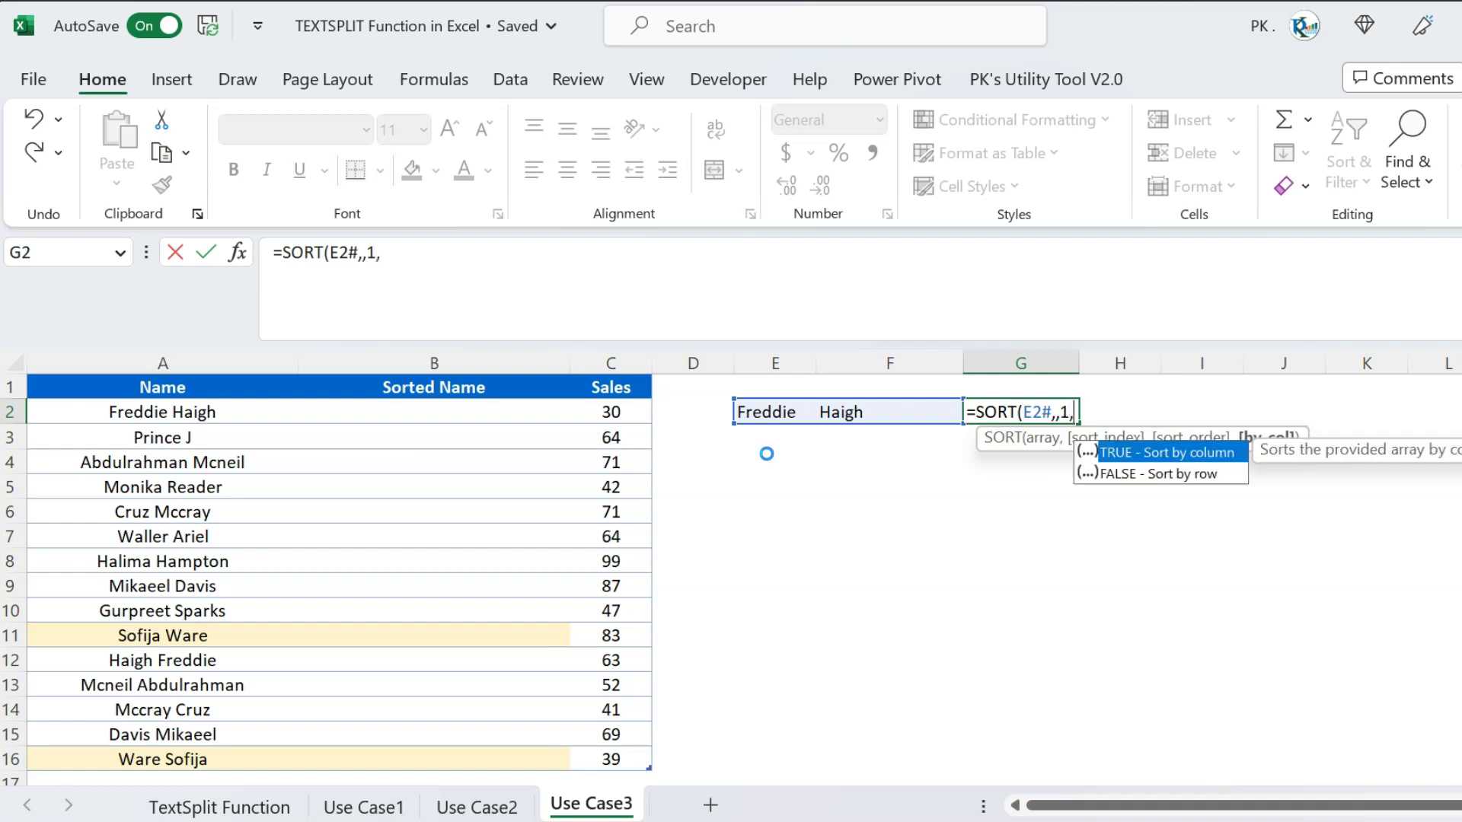
{"action": "key", "text": "Tab"}
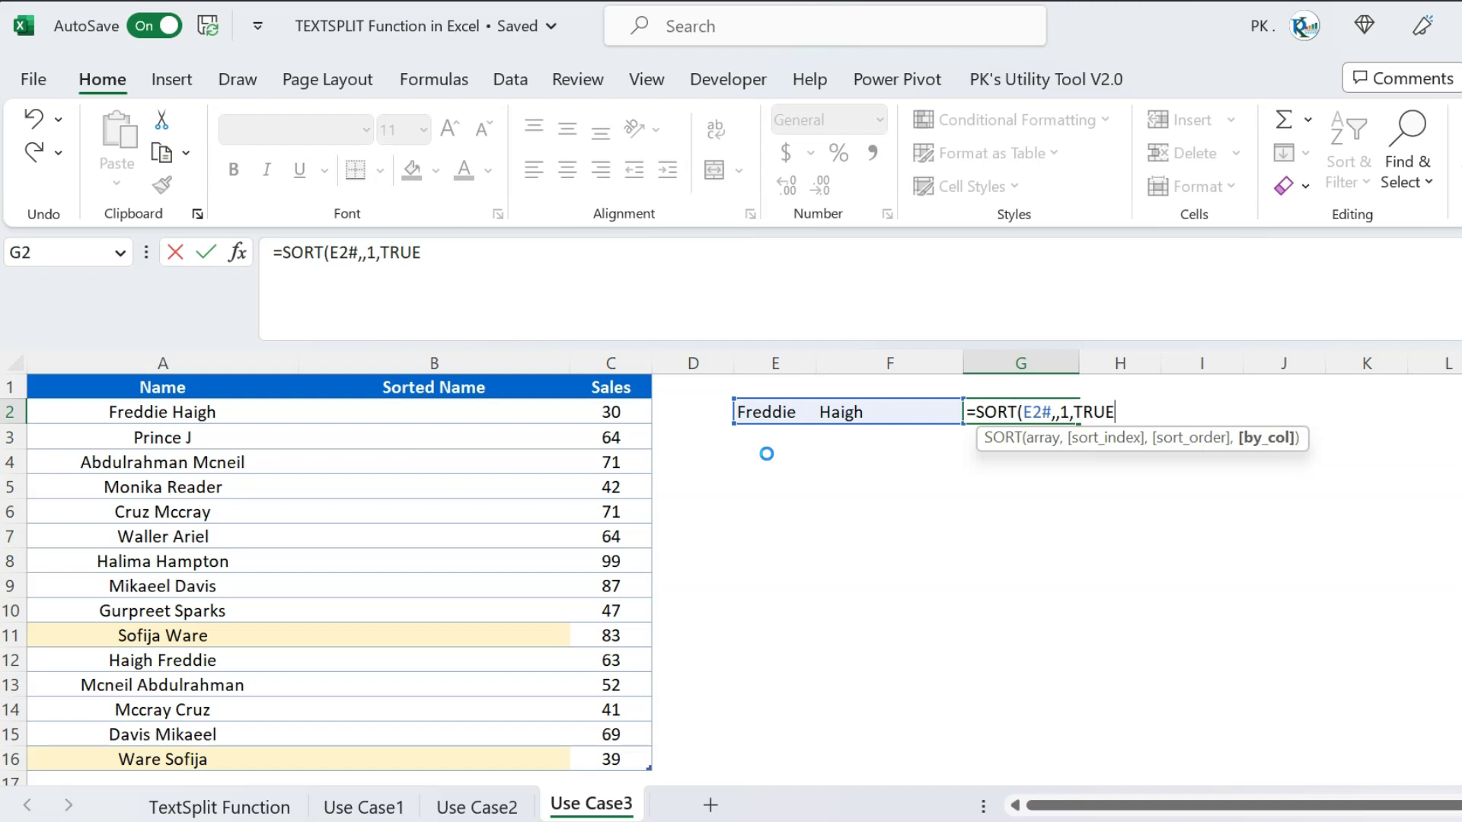
{"action": "key", "text": "Return"}
{"action": "key", "text": "Up"}
{"action": "key", "text": "Left"}
{"action": "key", "text": "Right"}
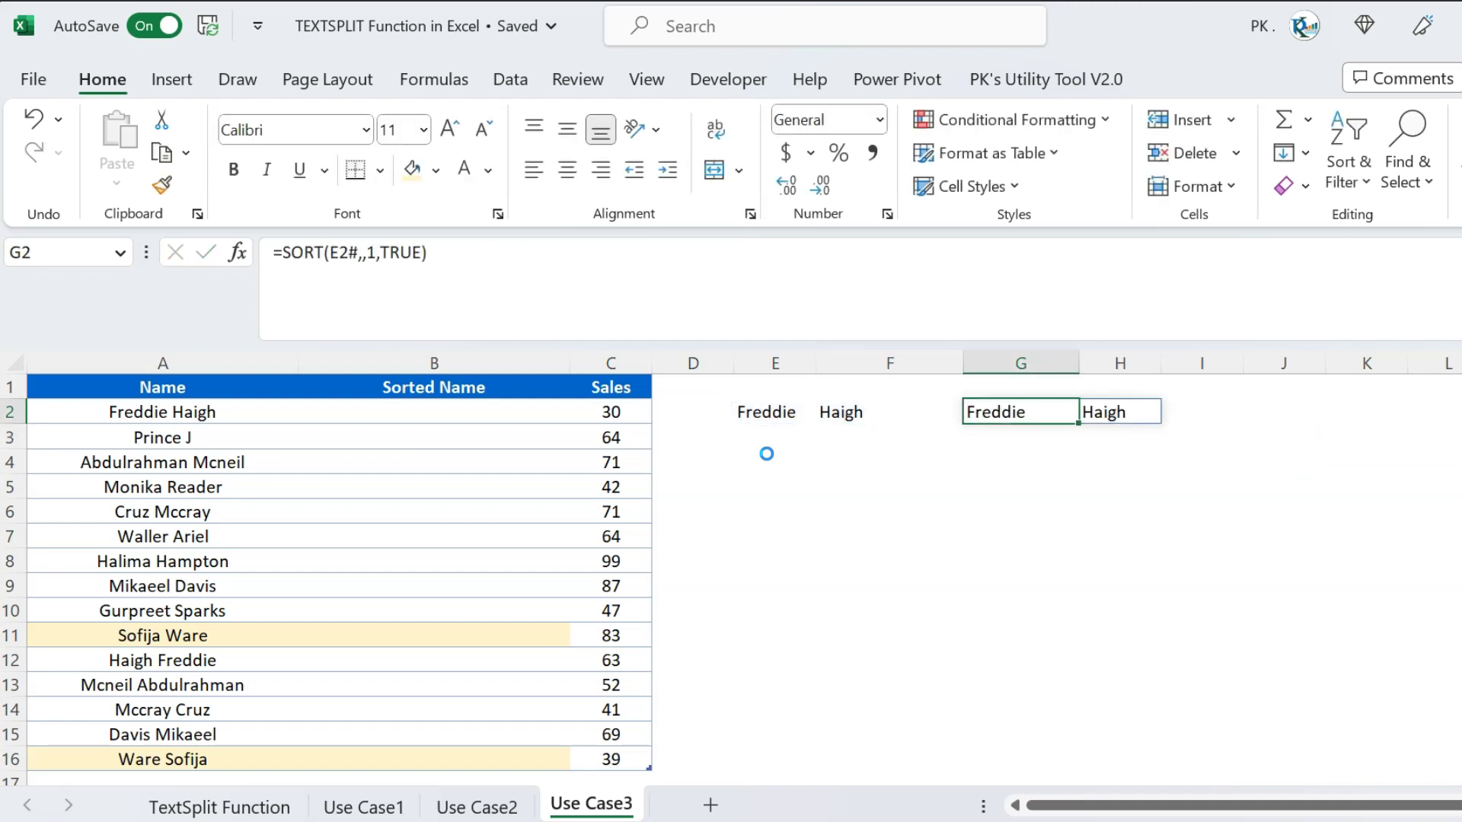
Fill the TEXTSPLIT and SORT formulas from E2:H2 down through row 17.
{"action": "key", "text": "Left"}
{"action": "key", "text": "Right"}
{"action": "key", "text": "Left"}
{"action": "key", "text": "Left"}
{"action": "key", "text": "shift+Right"}
{"action": "key", "text": "shift+Right"}
{"action": "key", "text": "shift+Right"}
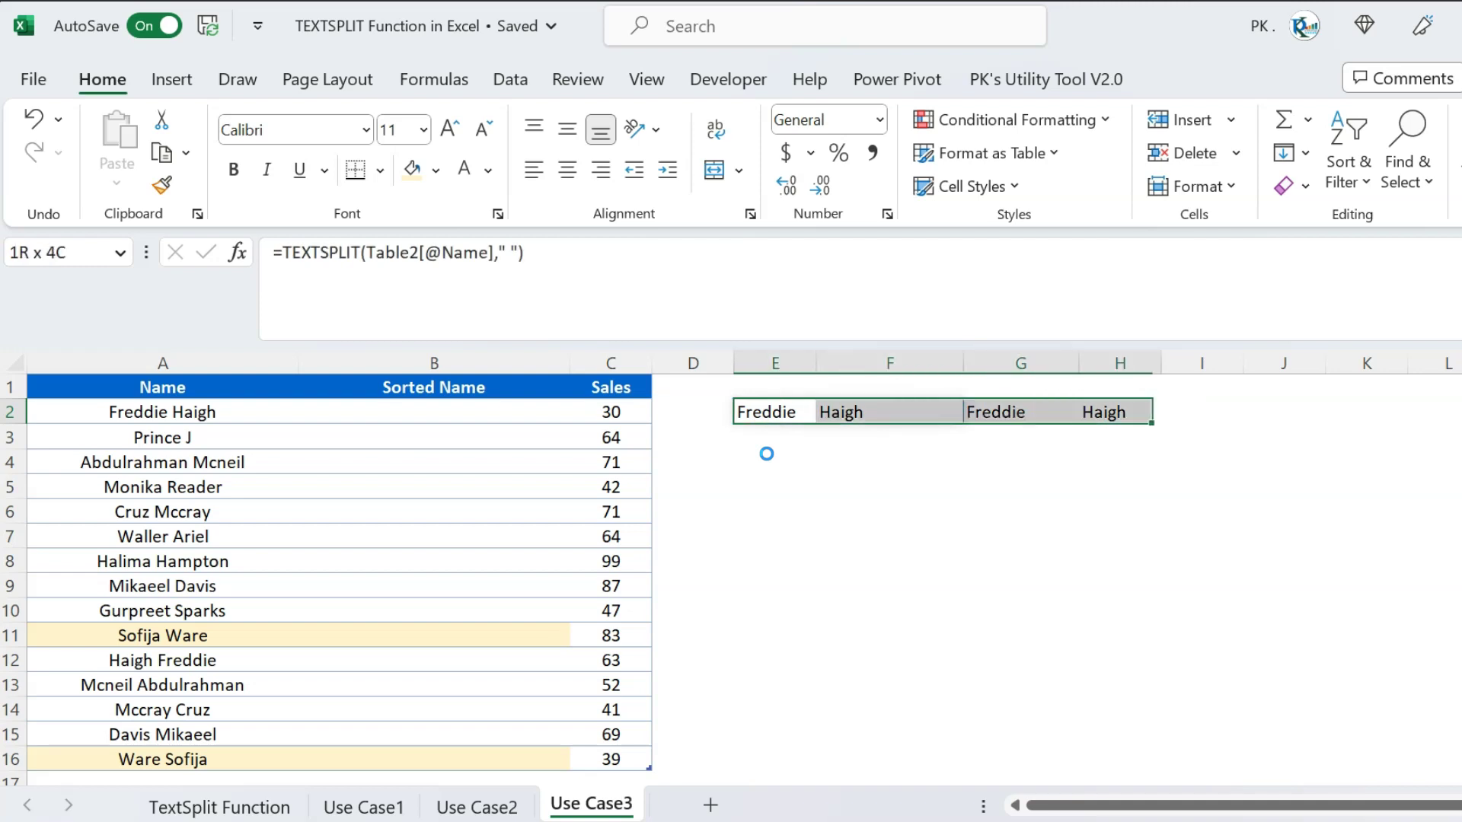
{"action": "key", "text": "shift+Down"}
{"action": "key", "text": "shift+Down"}
{"action": "key", "text": "shift+Down"}
{"action": "key", "text": "shift+Down"}
{"action": "key", "text": "shift+Down"}
{"action": "key", "text": "shift+Down"}
{"action": "key", "text": "shift+Down"}
{"action": "key", "text": "shift+Down"}
{"action": "key", "text": "shift+Down"}
{"action": "key", "text": "shift+Down"}
{"action": "key", "text": "shift+Down"}
{"action": "key", "text": "shift+Down"}
{"action": "key", "text": "shift+Down"}
{"action": "key", "text": "shift+Down"}
{"action": "key", "text": "shift+Down"}
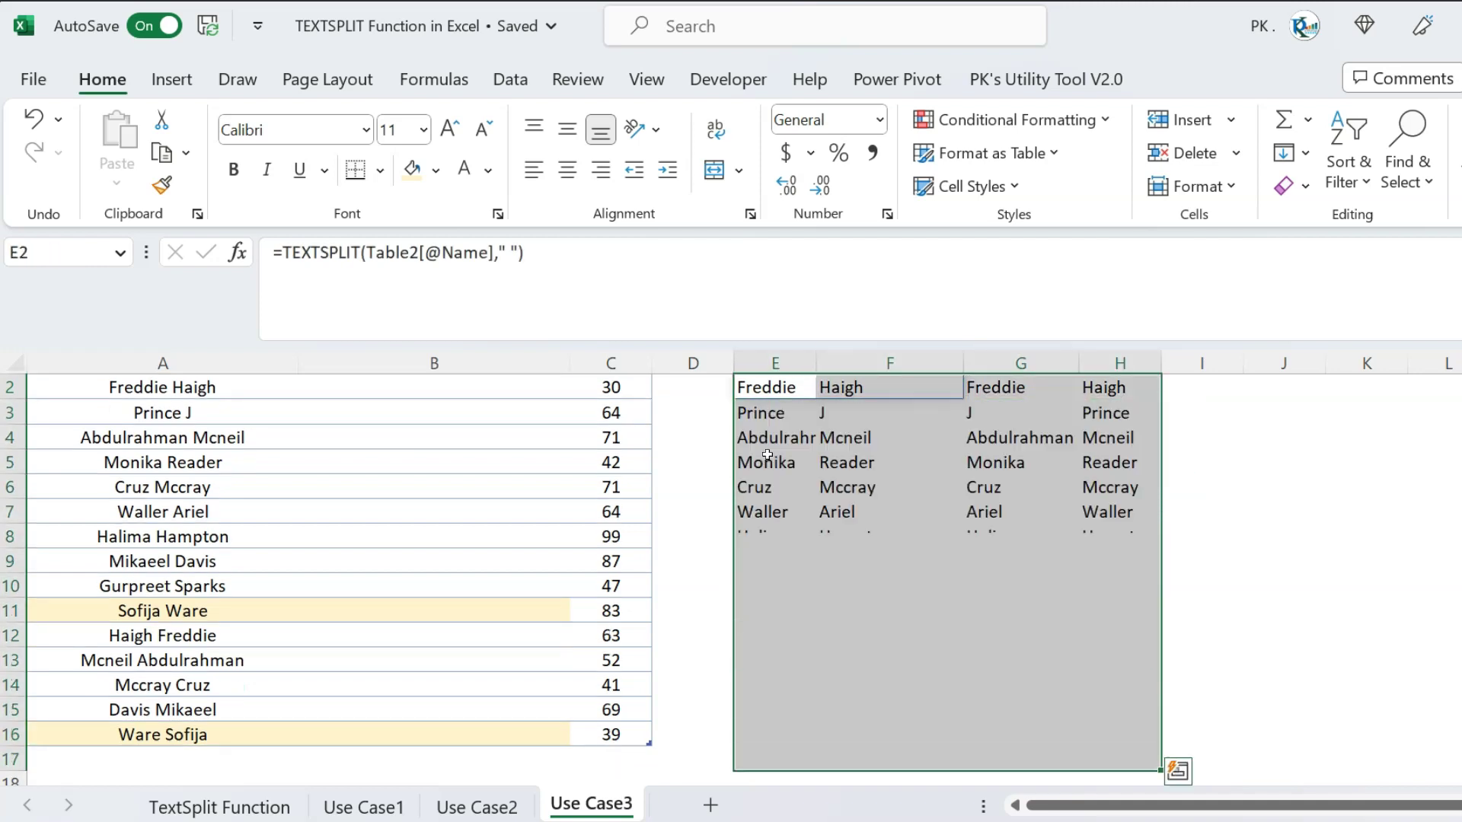
Clear the surplus TEXTSPLIT and SORT formulas from E17:H17 below the last table record.
{"action": "key", "text": "Up"}
{"action": "key", "text": "Down"}
{"action": "key", "text": "Down"}
{"action": "key", "text": "Down"}
{"action": "key", "text": "Down"}
{"action": "key", "text": "Down"}
{"action": "key", "text": "Down"}
{"action": "key", "text": "Down"}
{"action": "key", "text": "Down"}
{"action": "key", "text": "Down"}
{"action": "key", "text": "Down"}
{"action": "key", "text": "Down"}
{"action": "key", "text": "Down"}
{"action": "key", "text": "Down"}
{"action": "key", "text": "Down"}
{"action": "key", "text": "Down"}
{"action": "key", "text": "Down"}
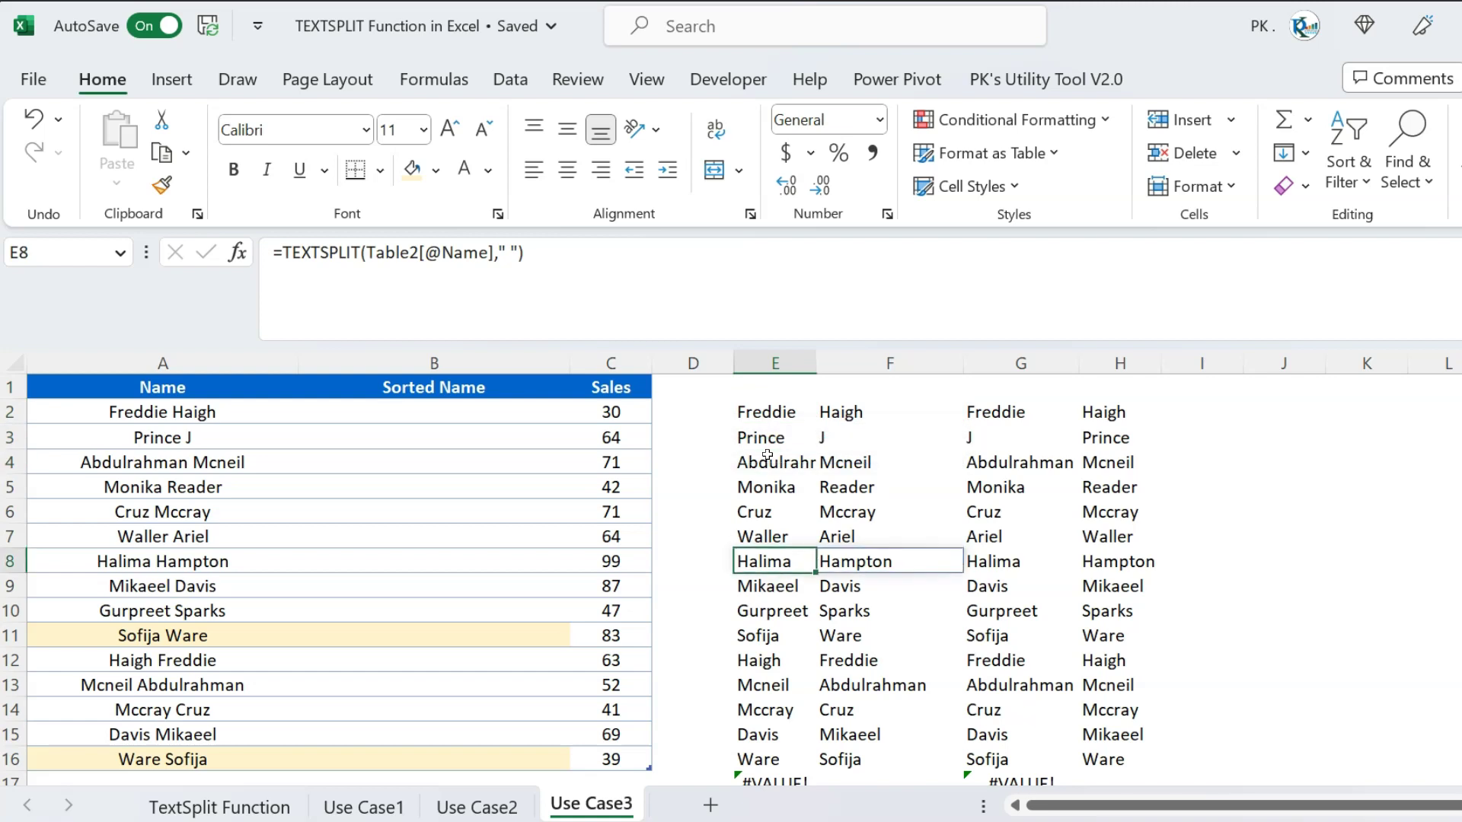
{"action": "key", "text": "shift+Right"}
{"action": "key", "text": "shift+Right"}
{"action": "key", "text": "shift+Right"}
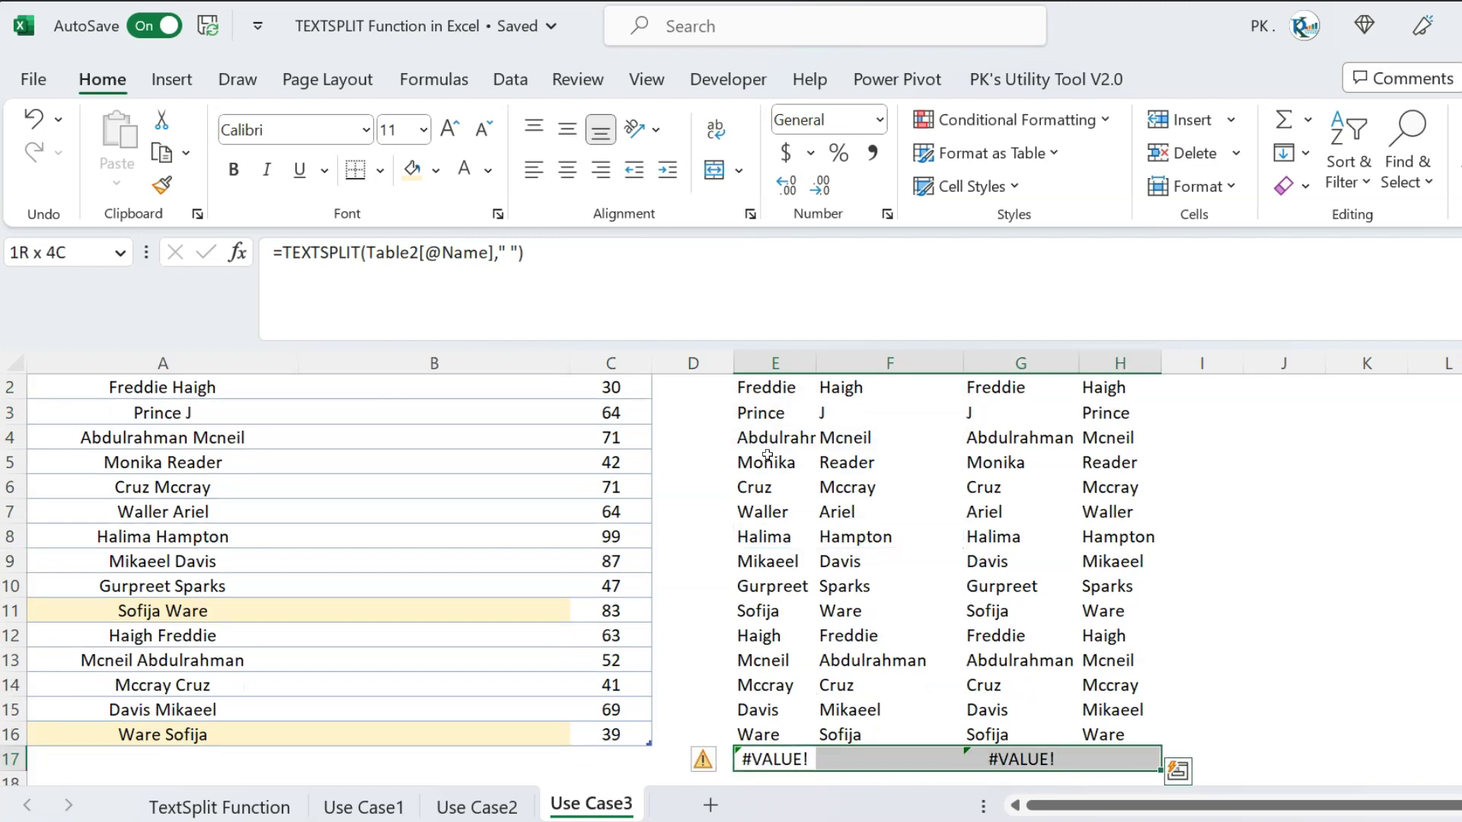
{"action": "key", "text": "Delete"}
Highlight the helper results in E11:H11 and E16:H16 with the same light yellow fill as the matching table rows.
{"action": "key", "text": "ctrl+Down"}
{"action": "key", "text": "ctrl+Up"}
{"action": "key", "text": "ctrl+Up"}
{"action": "key", "text": "ctrl+Up"}
{"action": "key", "text": "Down"}
{"action": "key", "text": "ctrl+Down"}
{"action": "key", "text": "ctrl+Up"}
{"action": "key", "text": "Down"}
{"action": "key", "text": "Down"}
{"action": "key", "text": "Down"}
{"action": "key", "text": "Down"}
{"action": "key", "text": "Down"}
{"action": "key", "text": "Down"}
{"action": "key", "text": "Down"}
{"action": "key", "text": "Down"}
{"action": "key", "text": "Down"}
{"action": "key", "text": "shift+Right"}
{"action": "key", "text": "shift+Right"}
{"action": "key", "text": "shift+Right"}
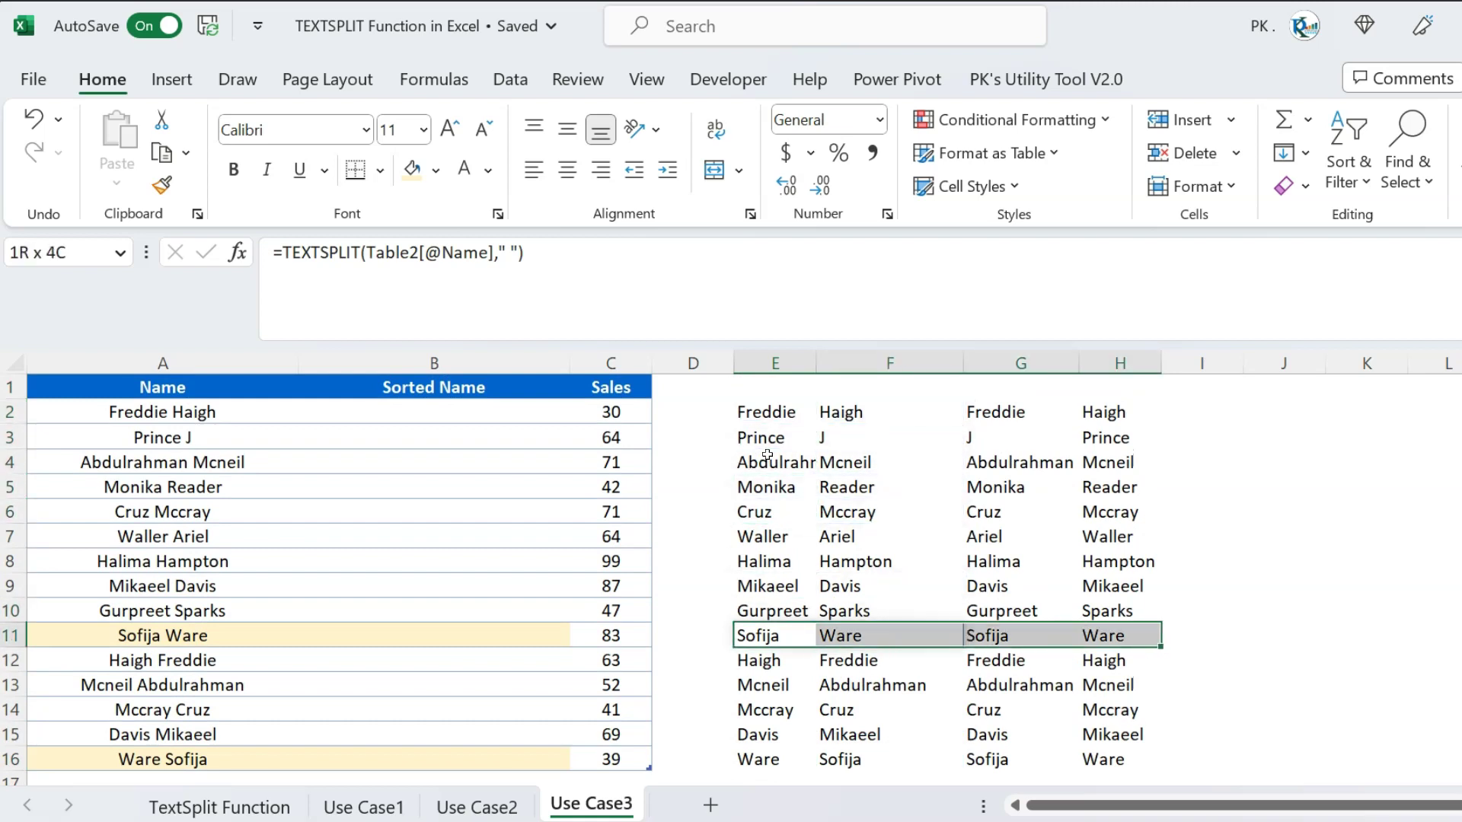
{"action": "left_click", "coordinate": [411, 171]}
{"action": "left_click_drag", "start_coordinate": [766, 757], "coordinate": [1118, 757]}
{"action": "left_click", "coordinate": [412, 169]}
{"action": "left_click", "coordinate": [912, 580]}
Compare the split and sorted name parts of the highlighted records in rows 11 and 16.
{"action": "left_click_drag", "start_coordinate": [762, 636], "coordinate": [868, 640]}
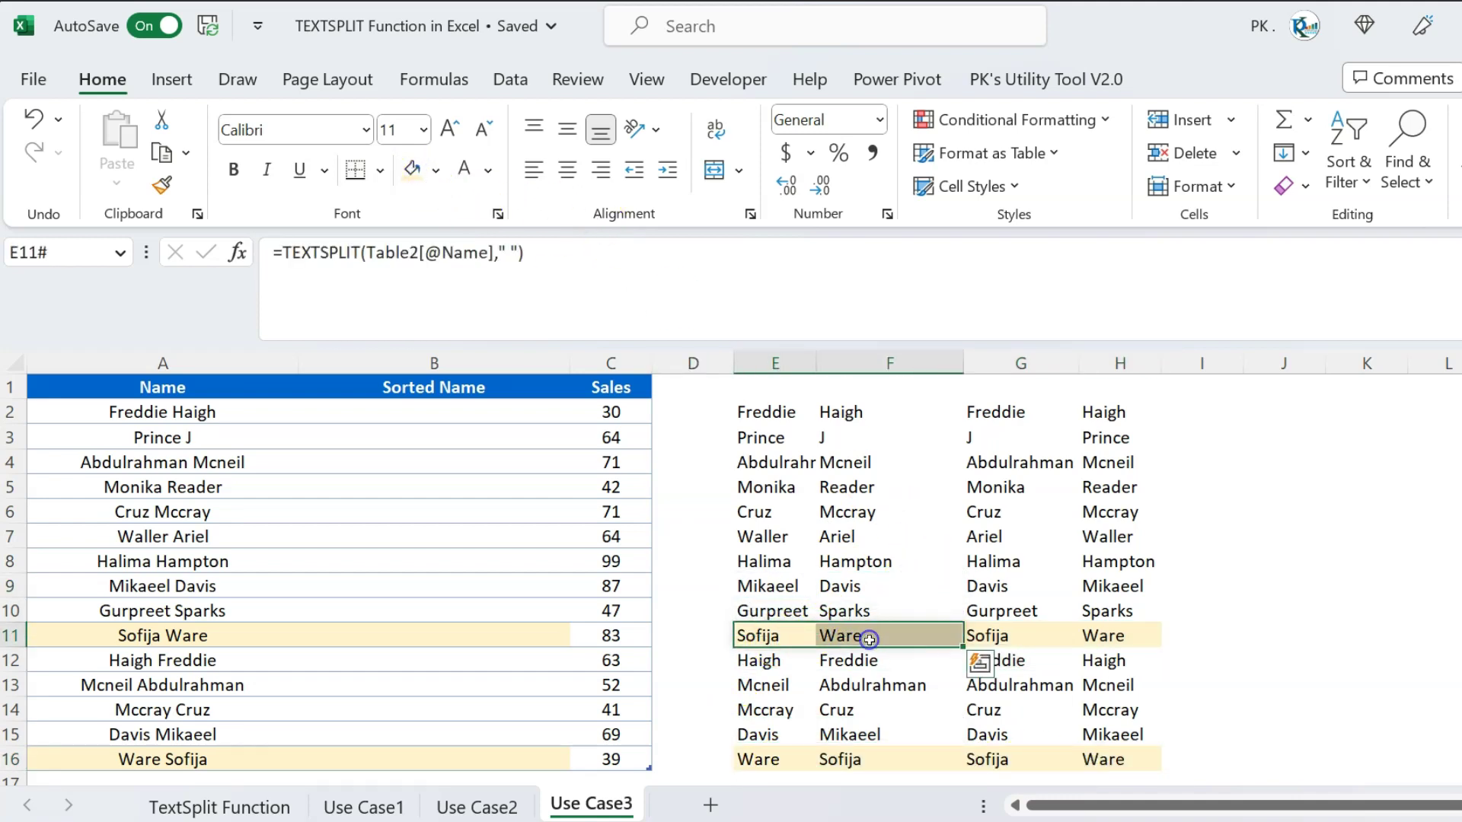
{"action": "left_click_drag", "start_coordinate": [806, 768], "coordinate": [849, 757]}
{"action": "left_click_drag", "start_coordinate": [990, 635], "coordinate": [1105, 635]}
{"action": "left_click_drag", "start_coordinate": [990, 759], "coordinate": [1104, 759]}
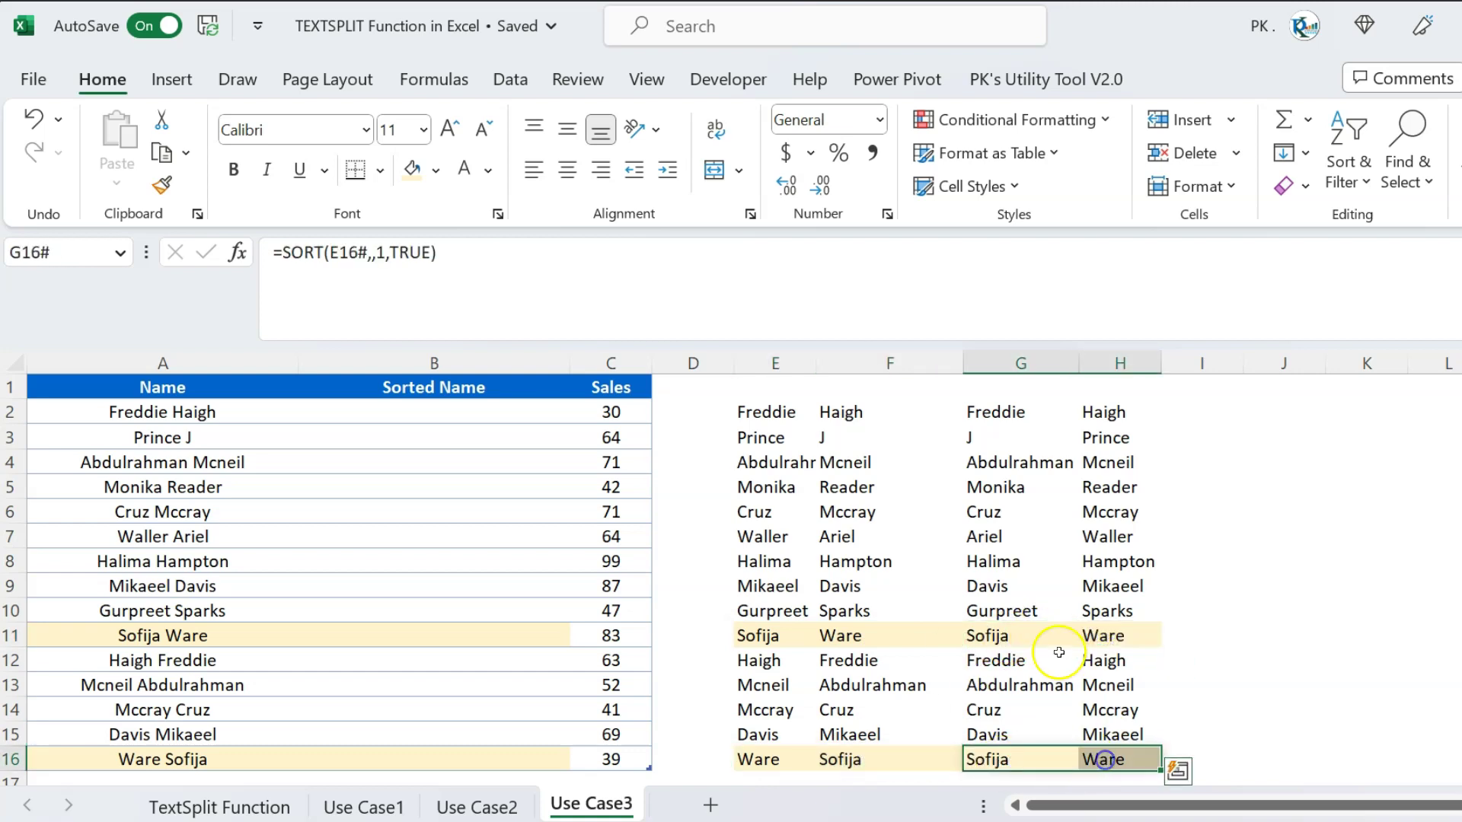
{"action": "left_click_drag", "start_coordinate": [994, 635], "coordinate": [1101, 637]}
{"action": "left_click_drag", "start_coordinate": [990, 759], "coordinate": [1114, 759]}
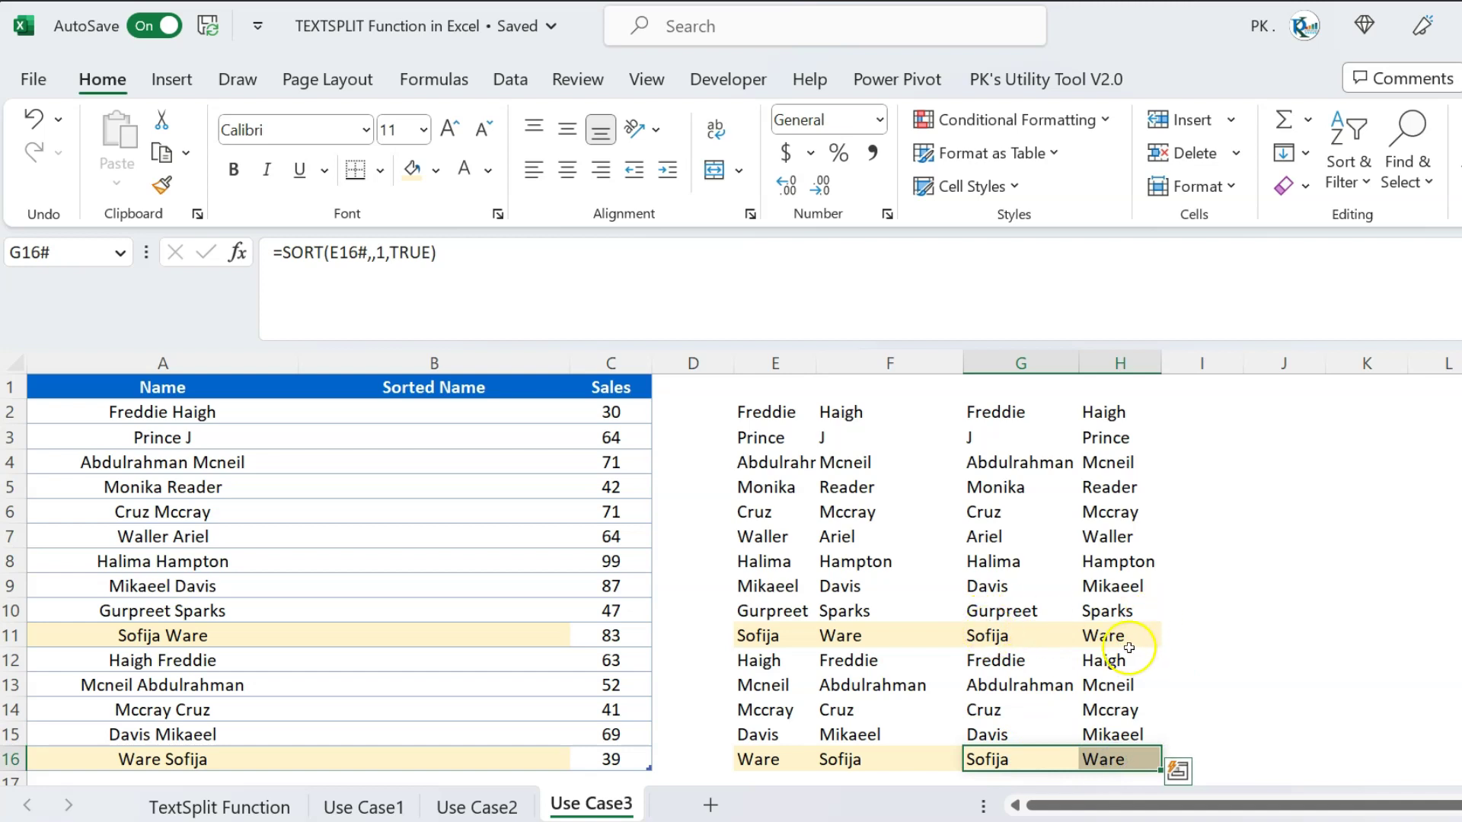
Enter =TEXTJOIN(" ",TRUE,G2#) in J2 to join the first record's sorted name parts with a space.
{"action": "left_click", "coordinate": [994, 412]}
{"action": "left_click", "coordinate": [1247, 409]}
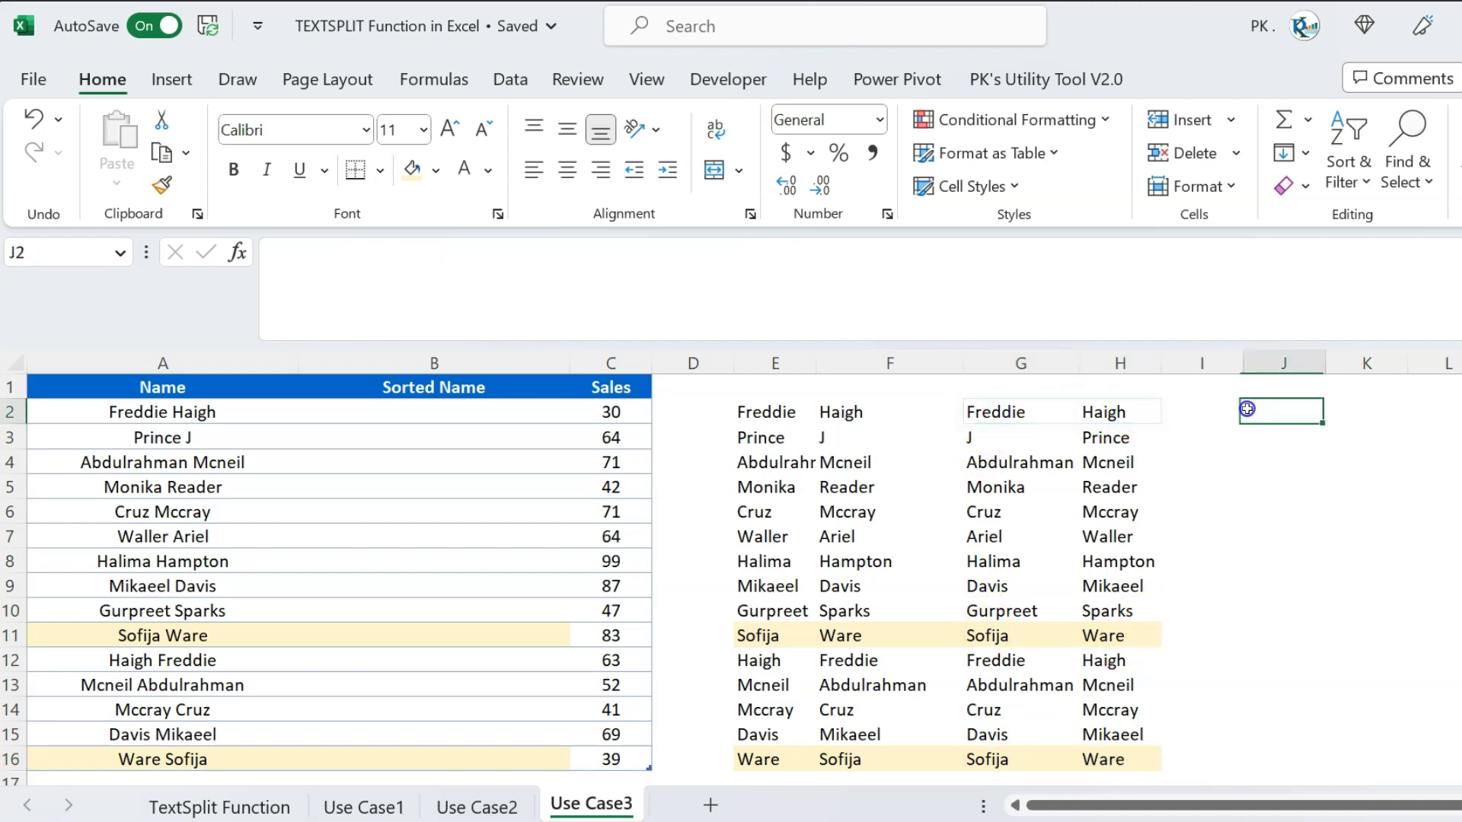
{"action": "type", "text": "=te"}
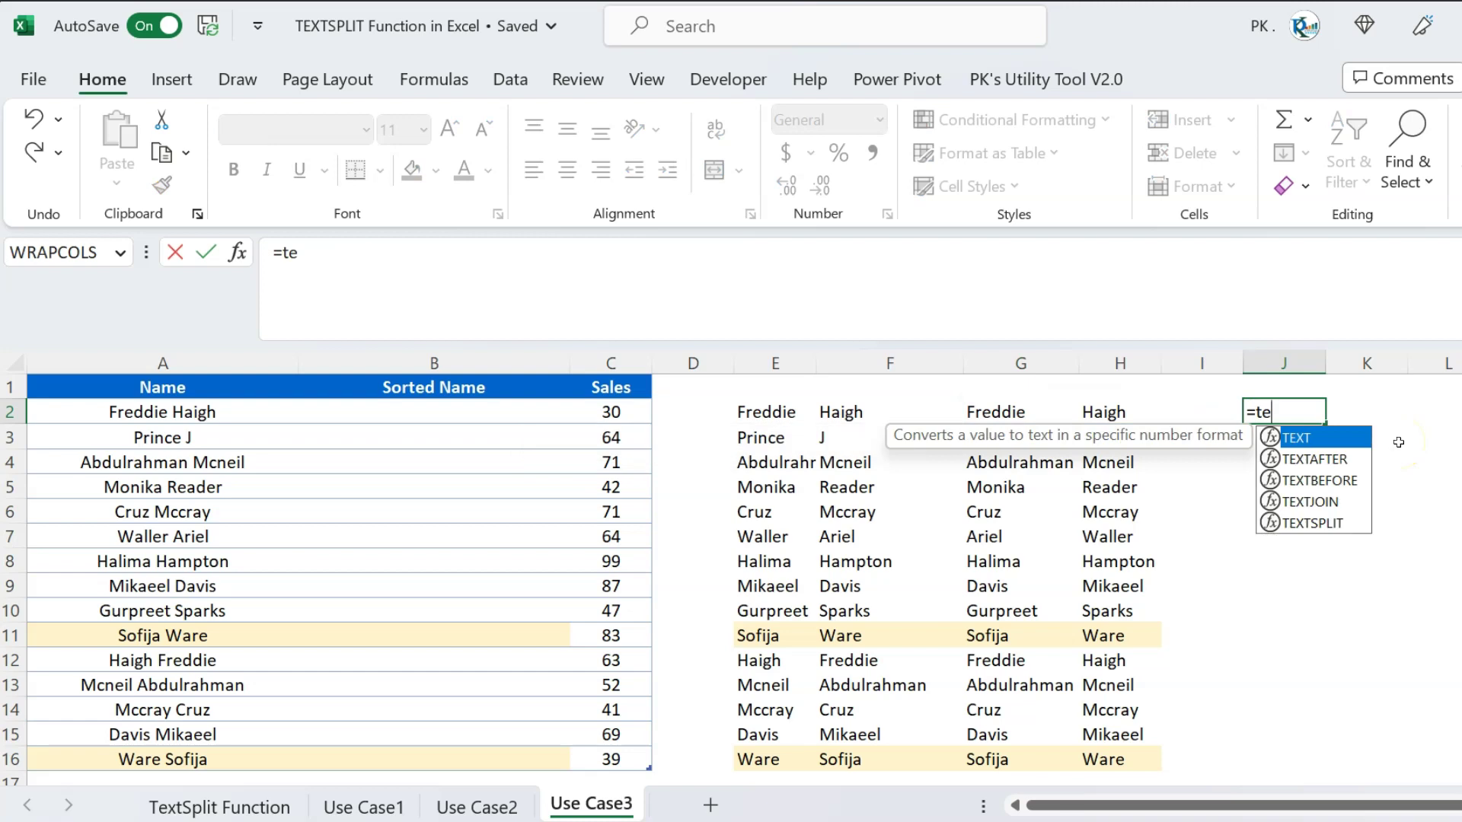
{"action": "key", "text": "Down"}
{"action": "key", "text": "Down"}
{"action": "key", "text": "Down"}
{"action": "key", "text": "Tab"}
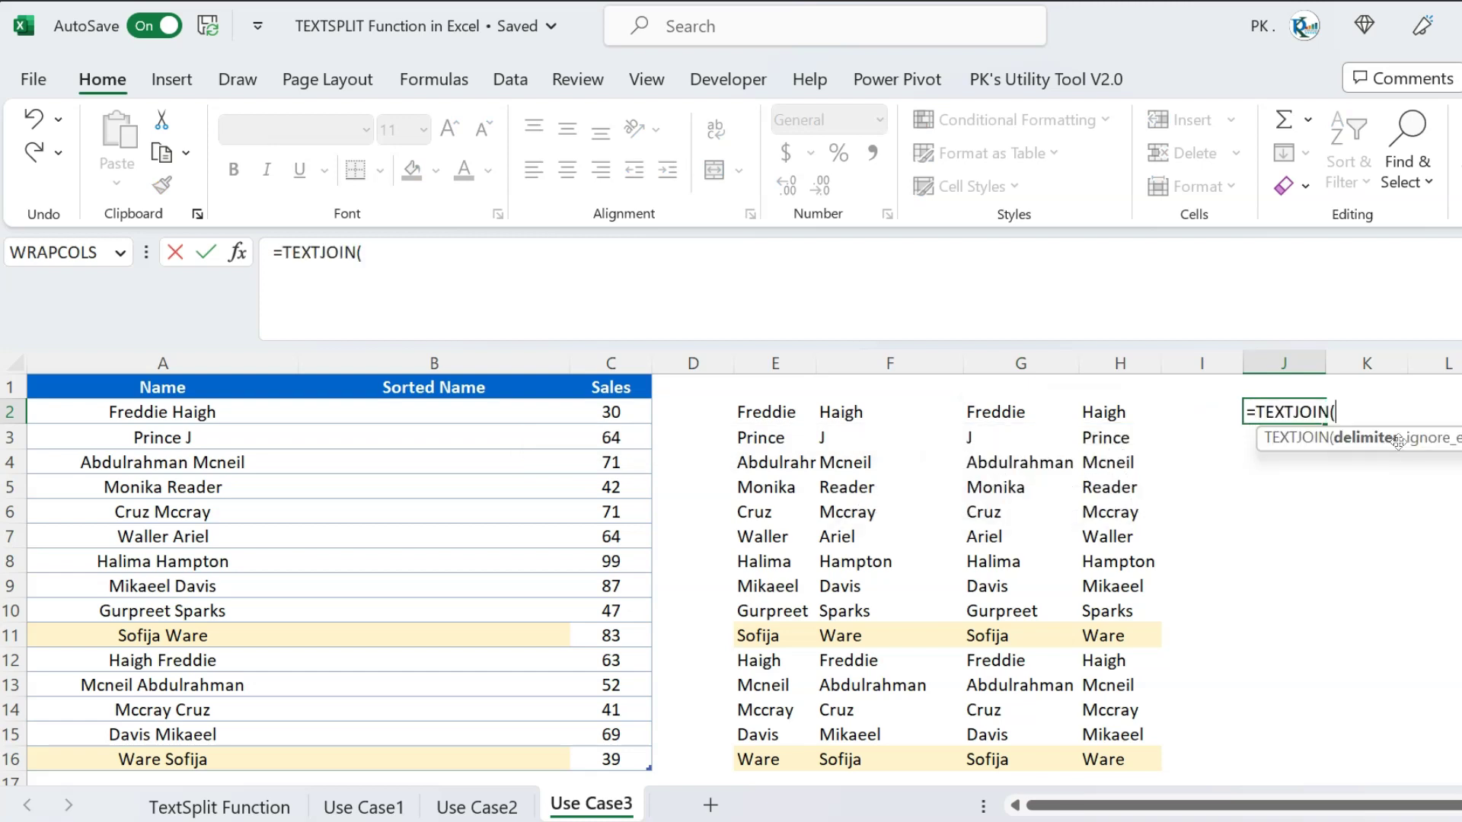
{"action": "type", "text": "\" \","}
{"action": "double_click", "coordinate": [1400, 450]}
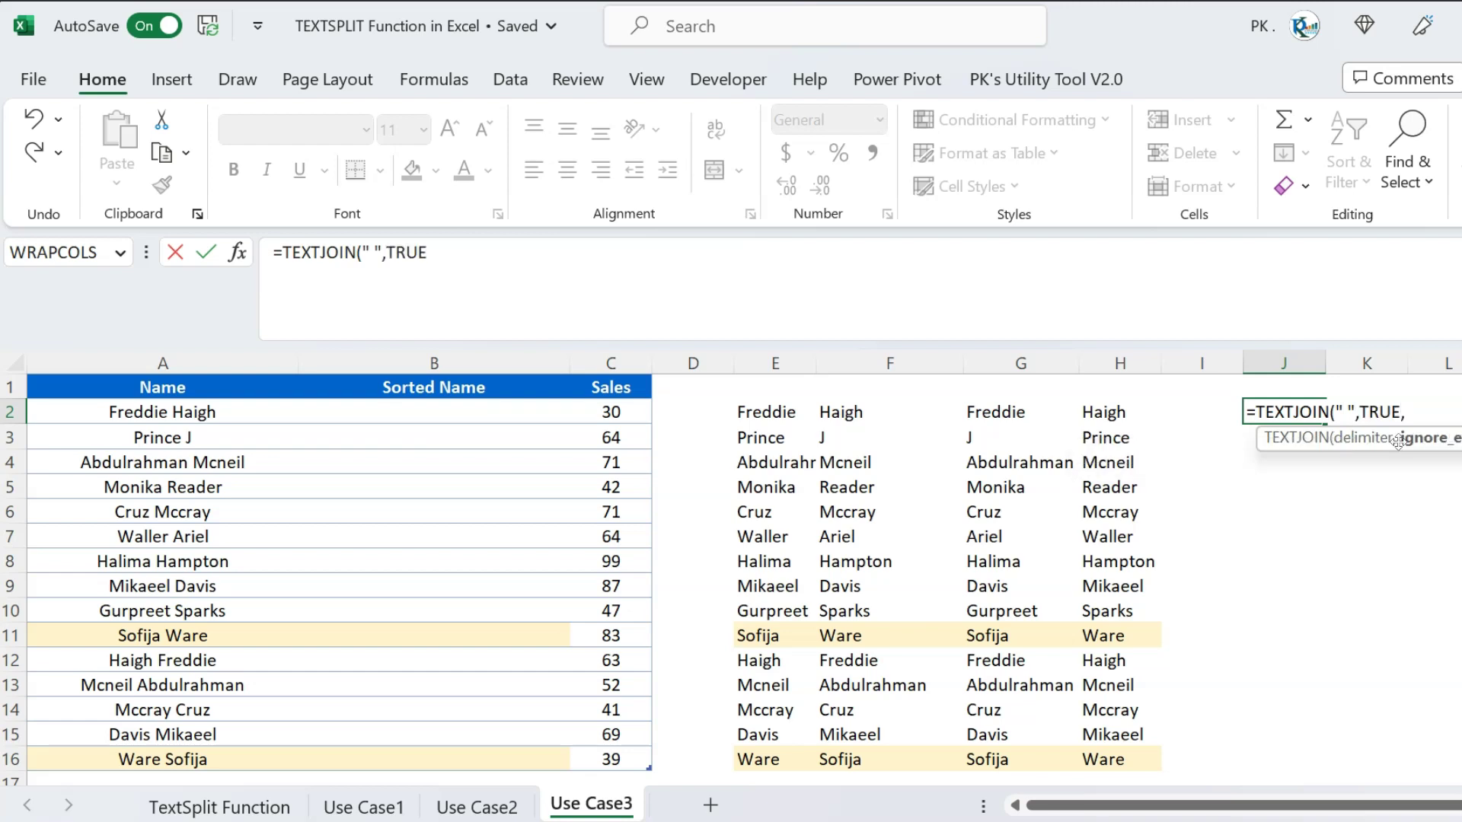
{"action": "type", "text": ","}
{"action": "key", "text": "Left"}
{"action": "key", "text": "Left"}
{"action": "key", "text": "Left"}
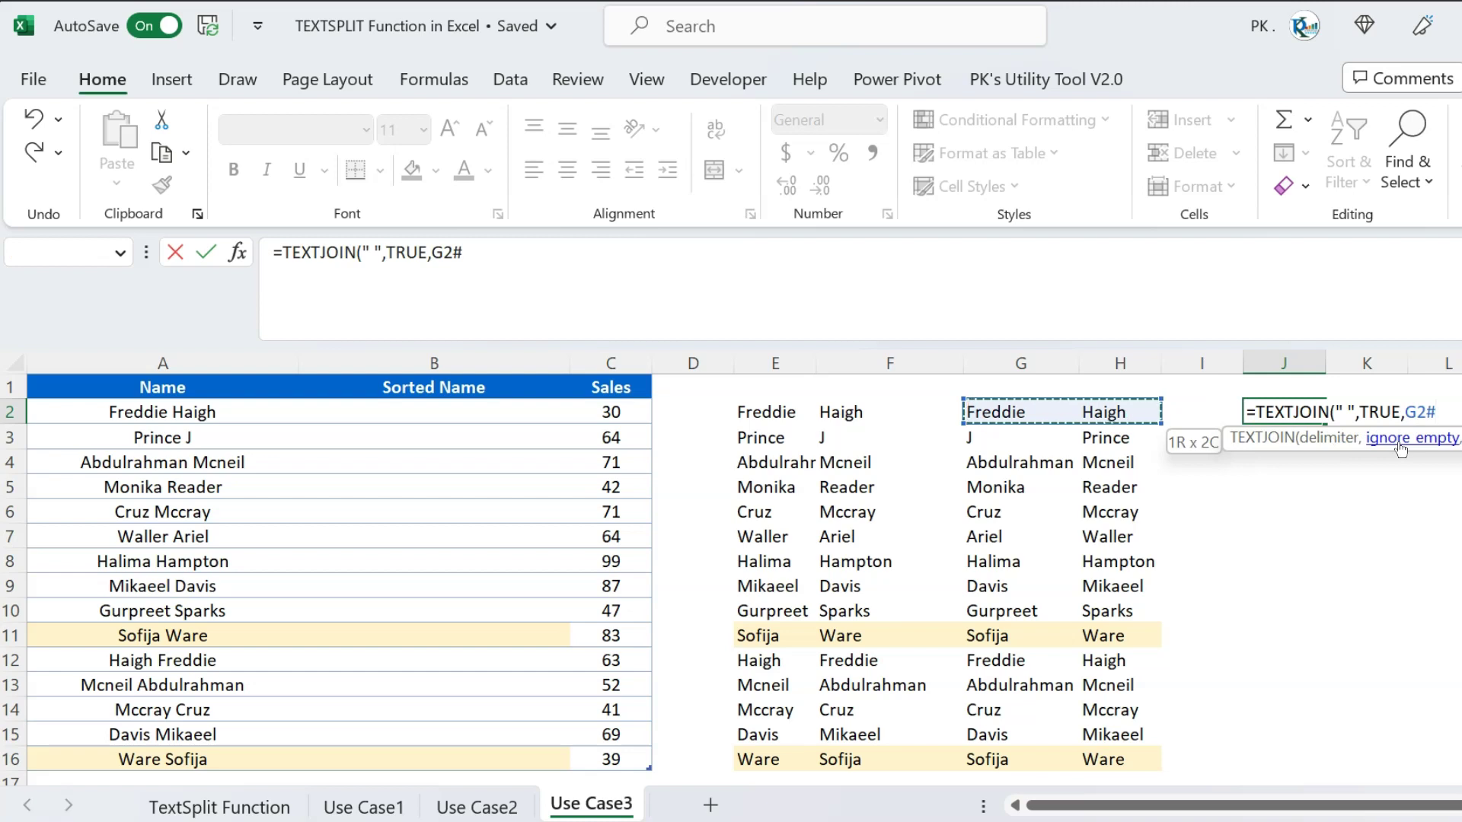
{"action": "key", "text": "Return"}
Fill the TEXTJOIN formula from J2 down through J16.
{"action": "key", "text": "Up"}
{"action": "key", "text": "Left"}
{"action": "key", "text": "Left"}
{"action": "key", "text": "ctrl+Down"}
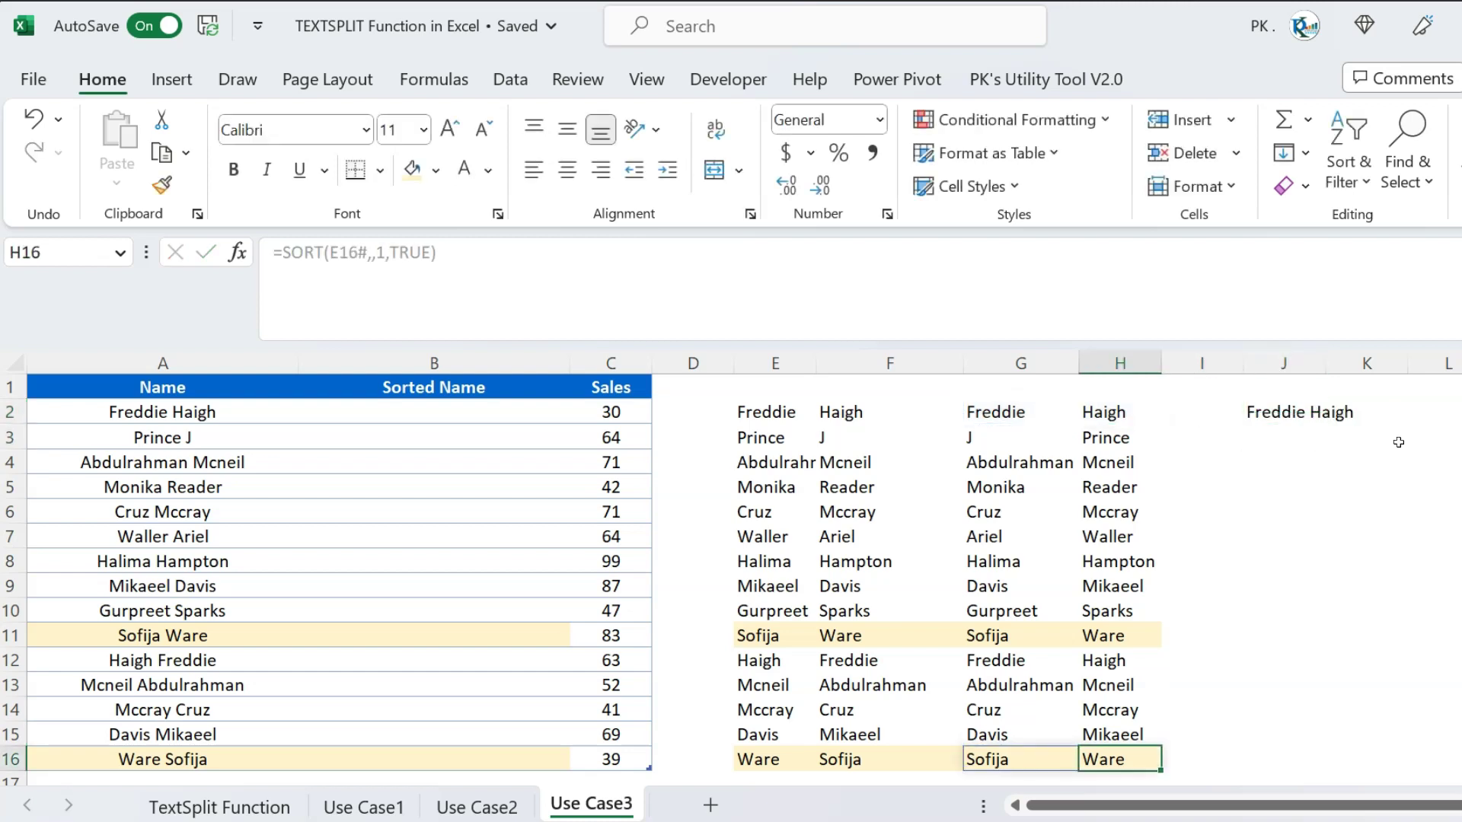
{"action": "key", "text": "Right"}
{"action": "key", "text": "Right"}
{"action": "key", "text": "Right"}
{"action": "key", "text": "Left"}
{"action": "key", "text": "shift+Right"}
{"action": "key", "text": "Right"}
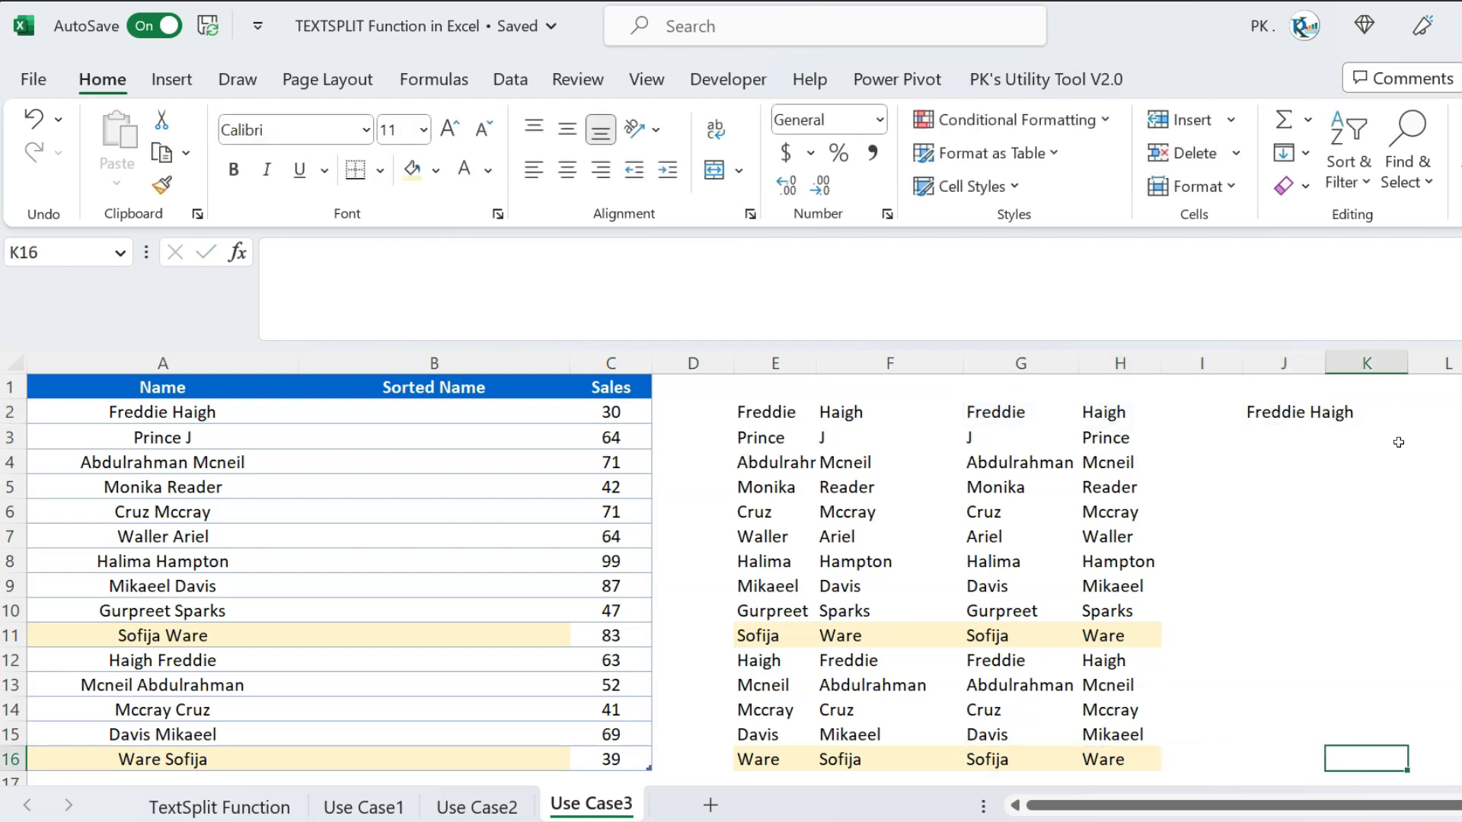
{"action": "key", "text": "Left"}
{"action": "key", "text": "ctrl+shift+Up"}
{"action": "key", "text": "ctrl+d"}
Highlight the joined names in J11 and J16 with the light yellow fill and auto-fit the width of column J.
{"action": "key", "text": "ctrl+Up"}
{"action": "key", "text": "Up"}
{"action": "key", "text": "Down"}
{"action": "key", "text": "Down"}
{"action": "key", "text": "Down"}
{"action": "key", "text": "Down"}
{"action": "key", "text": "Down"}
{"action": "key", "text": "Down"}
{"action": "key", "text": "Down"}
{"action": "key", "text": "Down"}
{"action": "key", "text": "Down"}
{"action": "key", "text": "Down"}
{"action": "key", "text": "Down"}
{"action": "key", "text": "Down"}
{"action": "key", "text": "Down"}
{"action": "key", "text": "Down"}
{"action": "key", "text": "Down"}
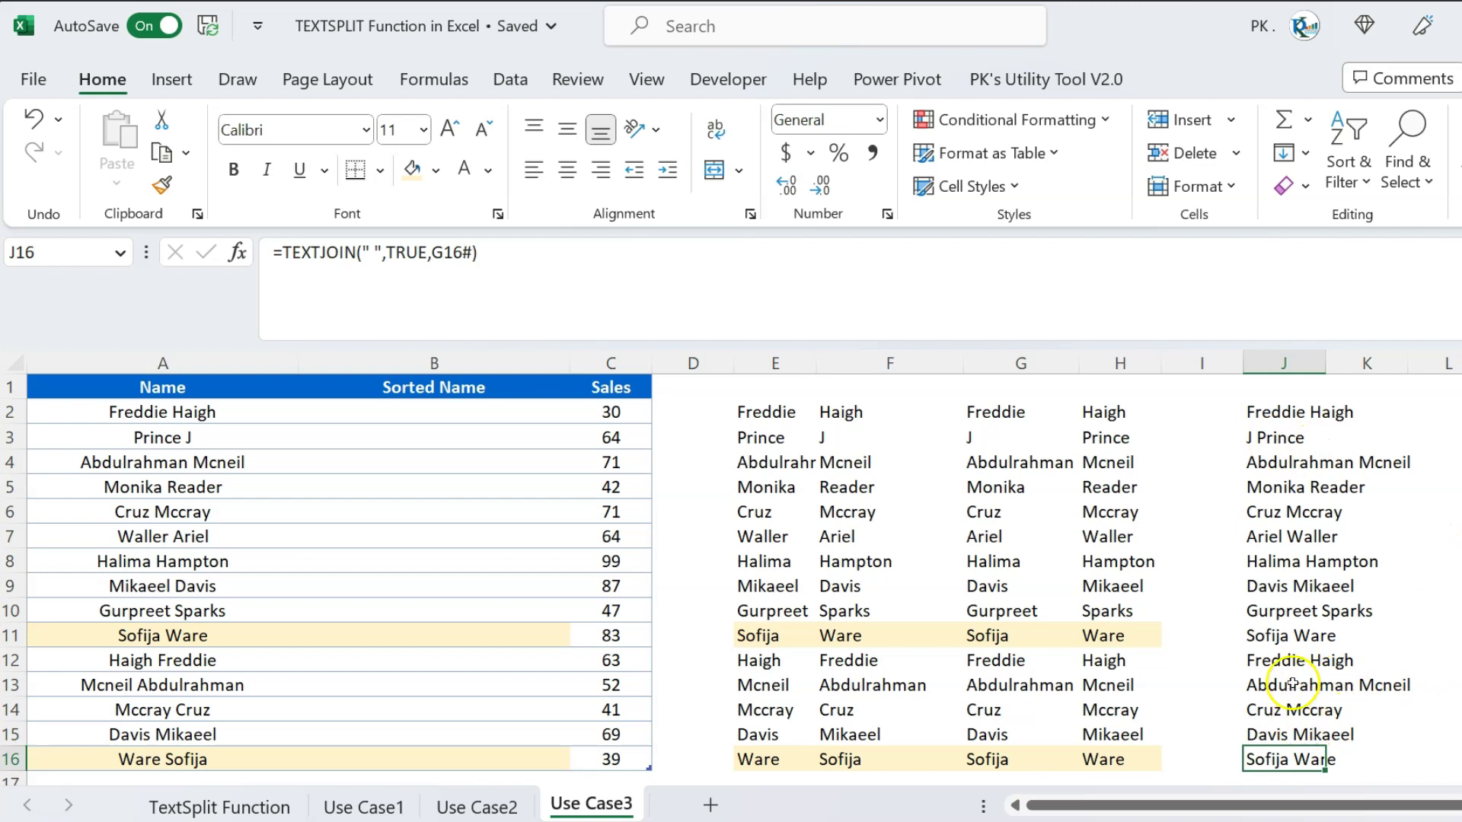
{"action": "left_click", "coordinate": [1278, 636], "text": "ctrl"}
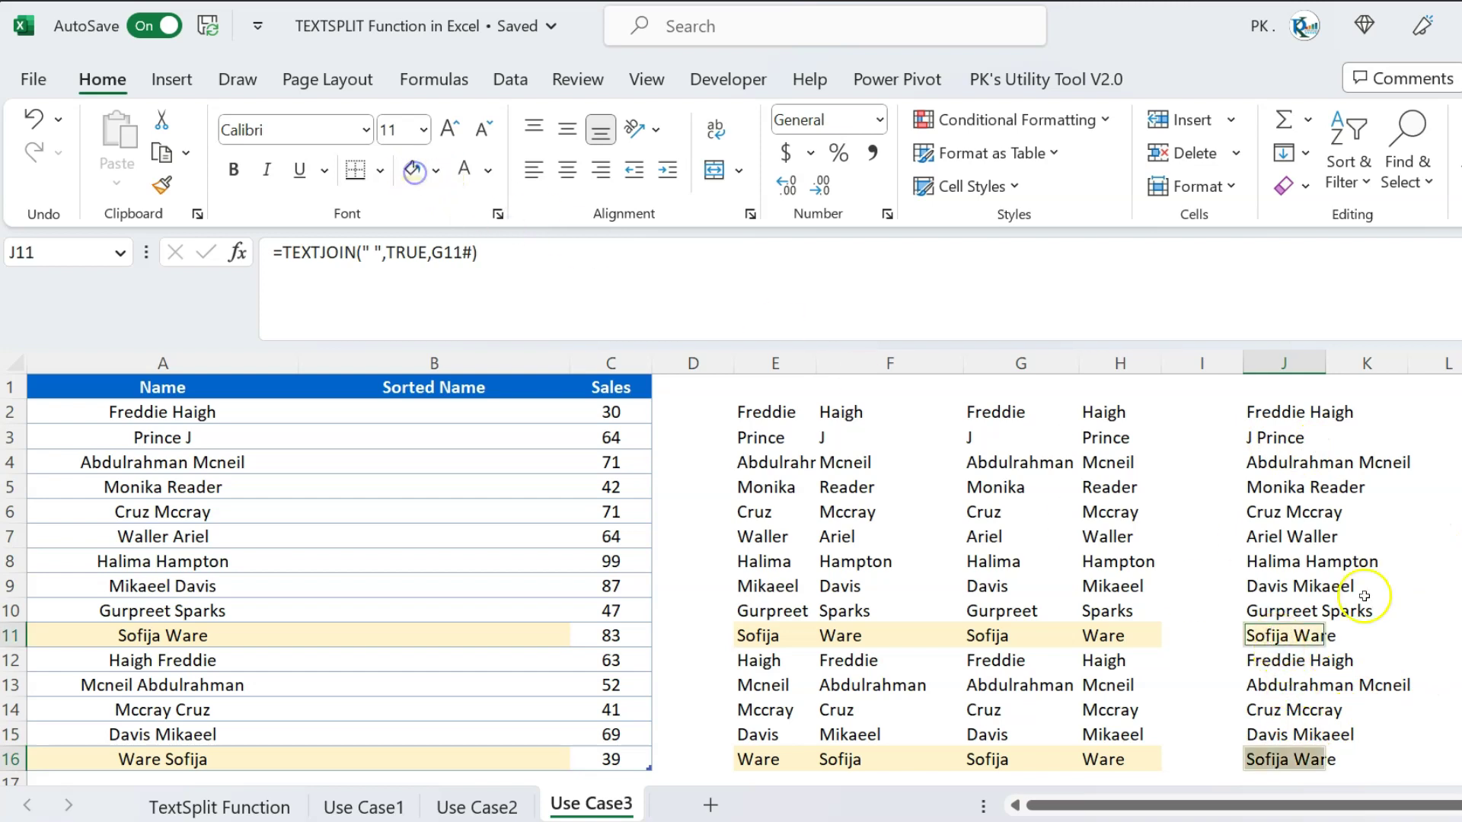
{"action": "left_click", "coordinate": [1355, 567]}
{"action": "double_click", "coordinate": [1326, 363]}
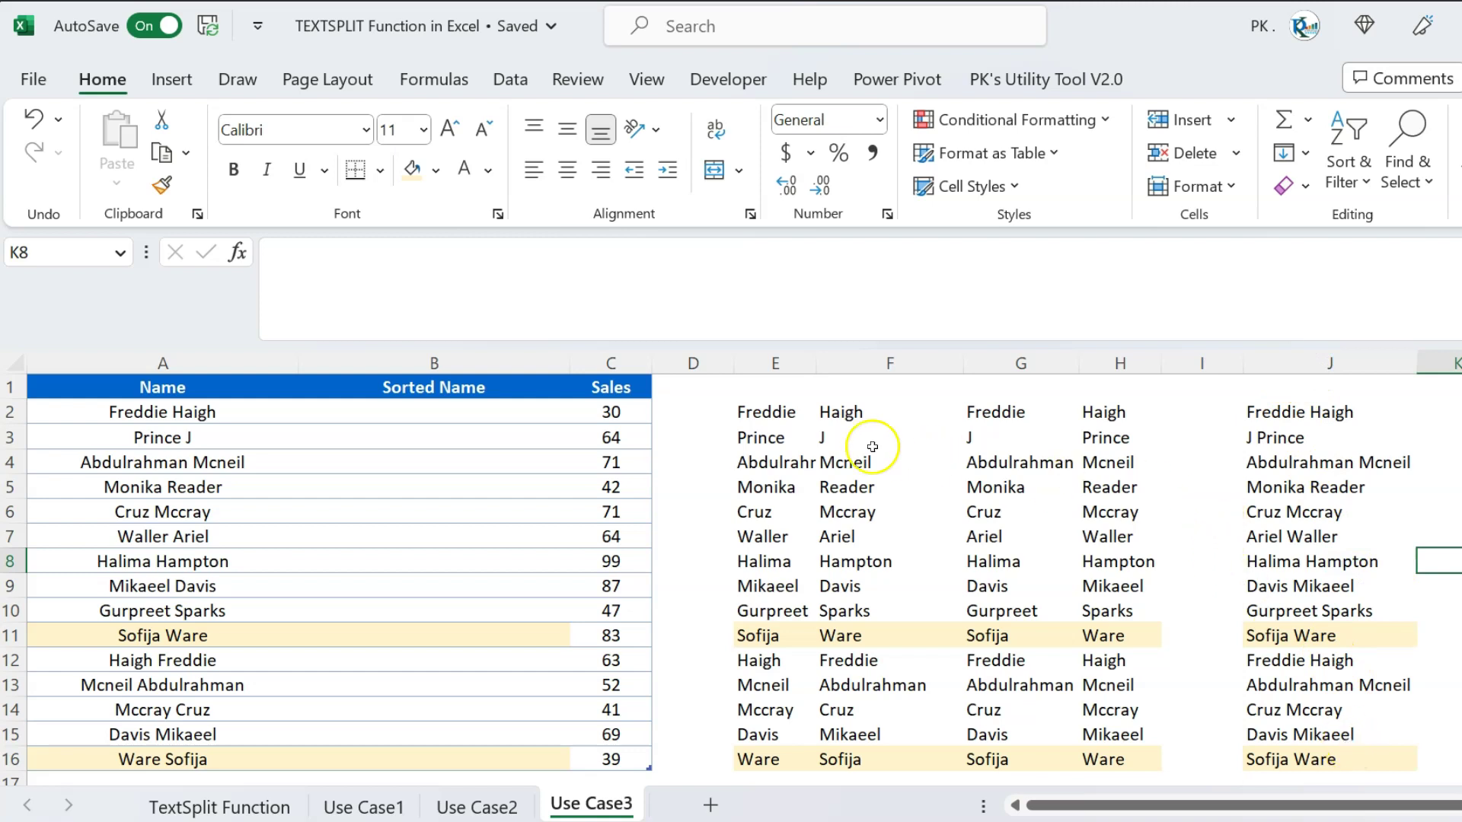
Review how the TEXTSPLIT, SORT and TEXTJOIN helper formulas in columns E, G and J build on each other for the Sorted Name column.
{"action": "left_click", "coordinate": [783, 430]}
{"action": "left_click", "coordinate": [972, 434]}
{"action": "left_click", "coordinate": [1293, 444]}
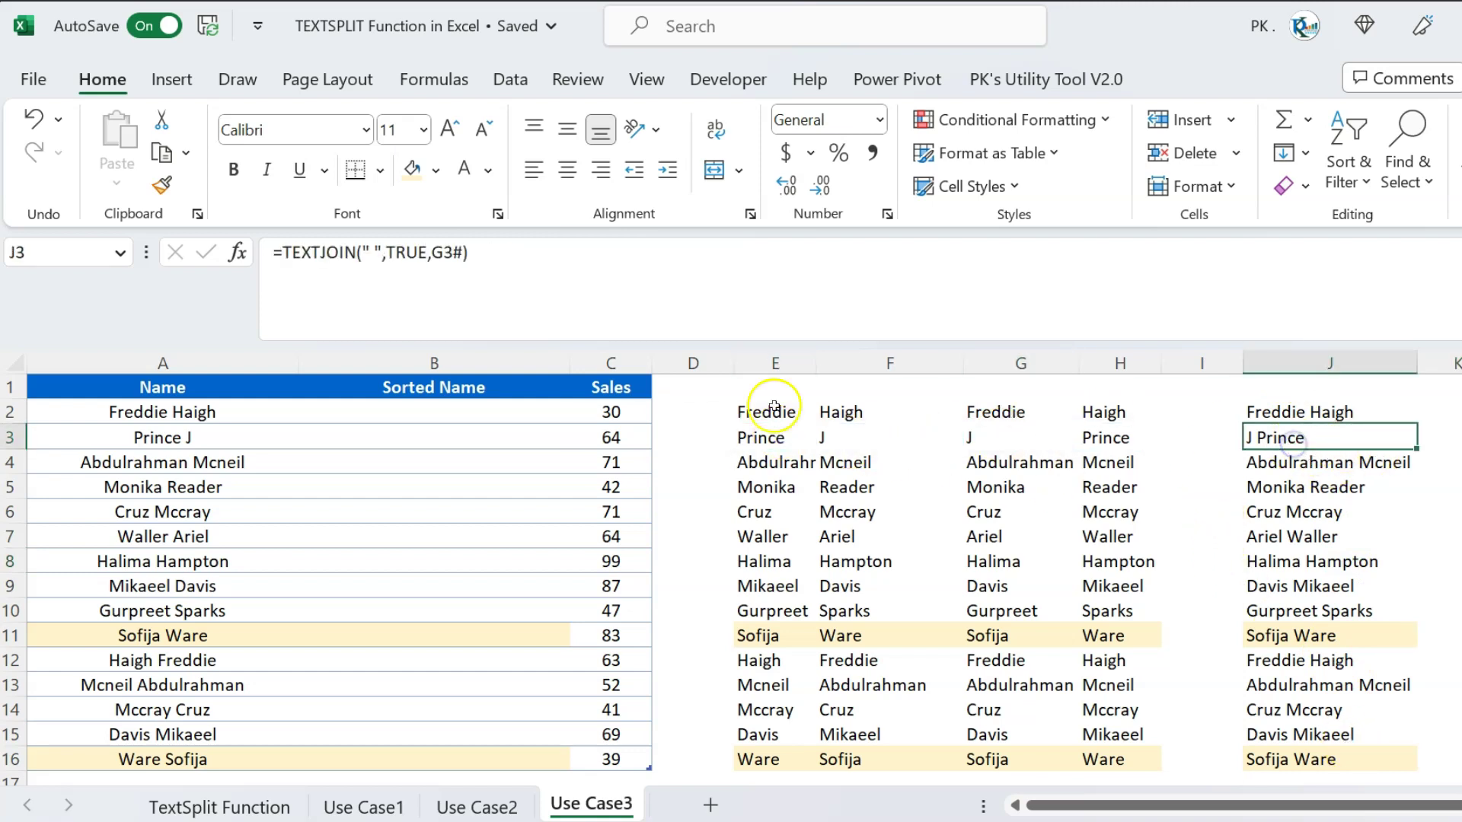
{"action": "left_click_drag", "start_coordinate": [441, 418], "coordinate": [456, 748]}
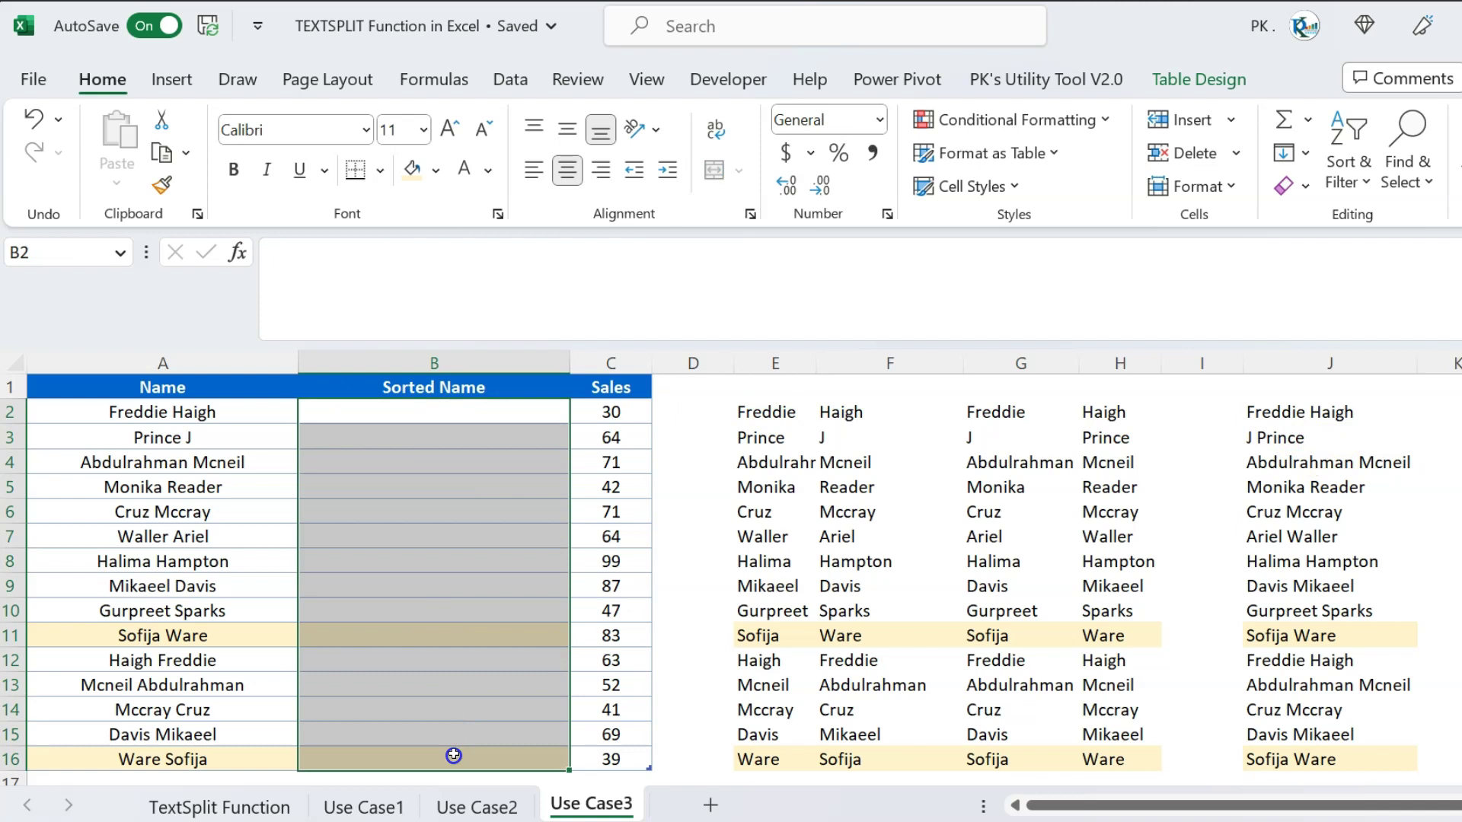
{"action": "left_click", "coordinate": [1093, 405]}
{"action": "left_click", "coordinate": [777, 413]}
{"action": "left_click", "coordinate": [1089, 413]}
{"action": "left_click", "coordinate": [1353, 412]}
{"action": "left_click", "coordinate": [765, 413]}
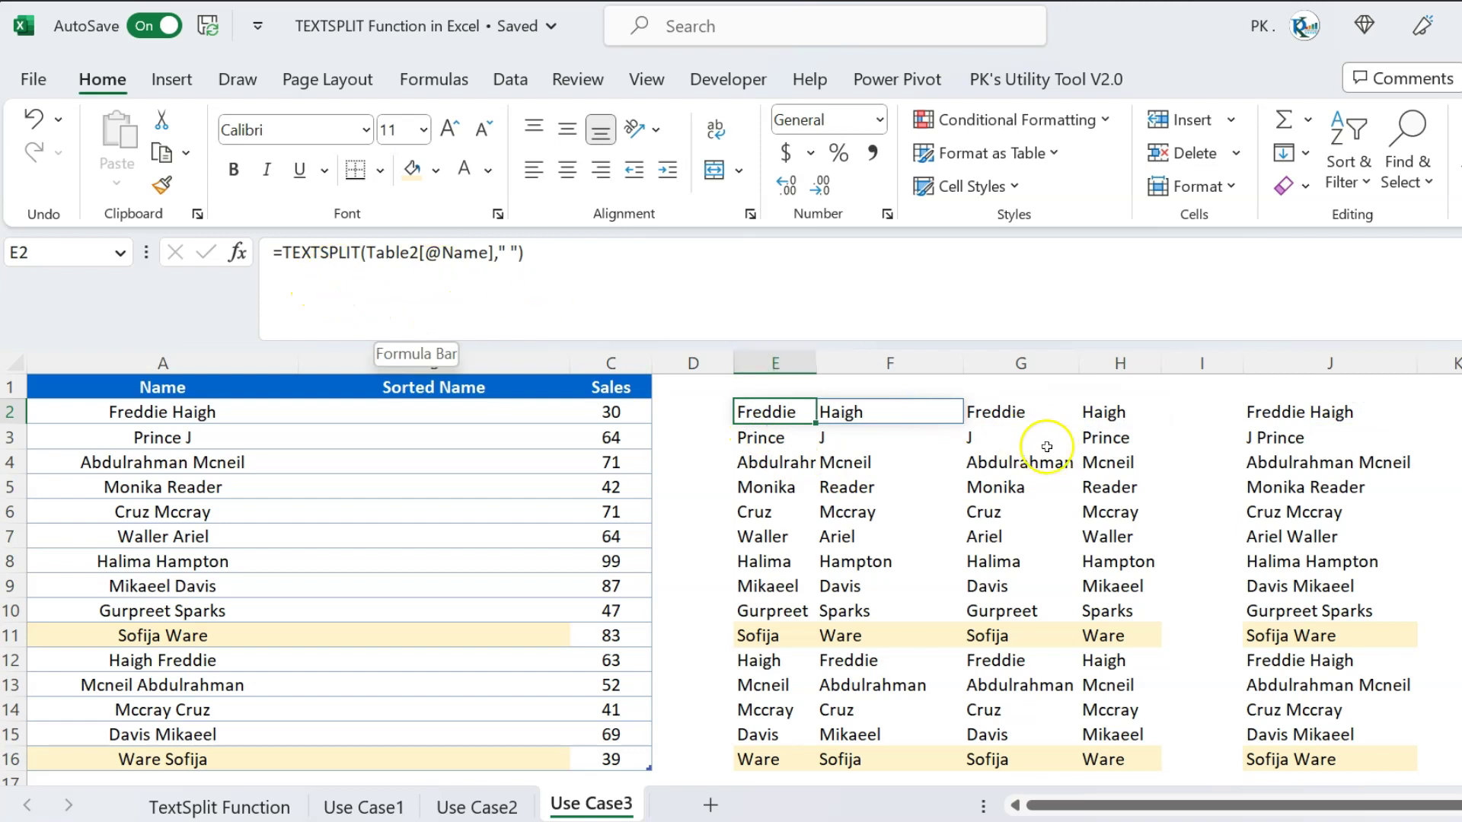
{"action": "left_click", "coordinate": [999, 411]}
{"action": "left_click", "coordinate": [1257, 412]}
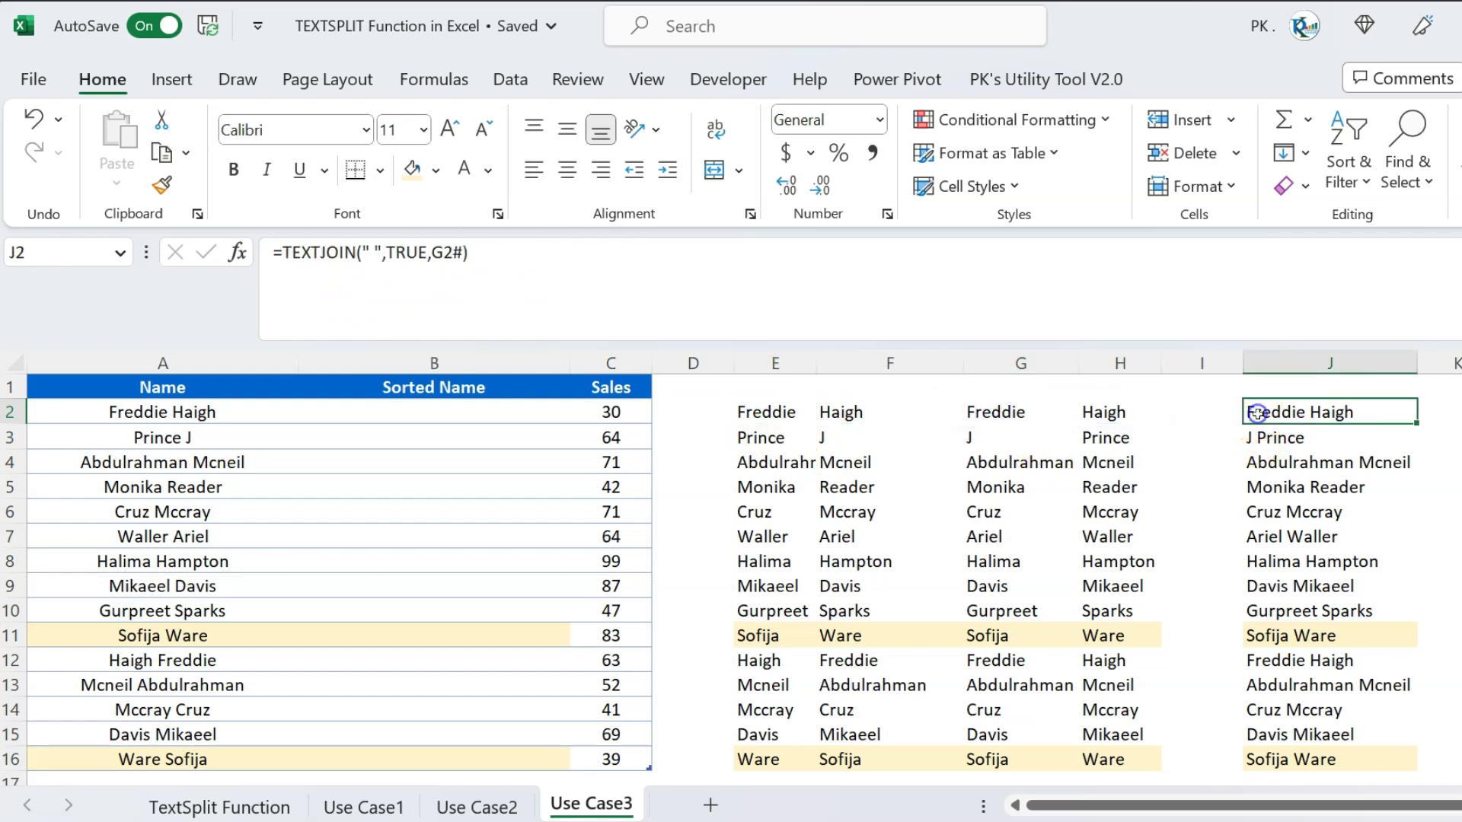
{"action": "left_click", "coordinate": [430, 415]}
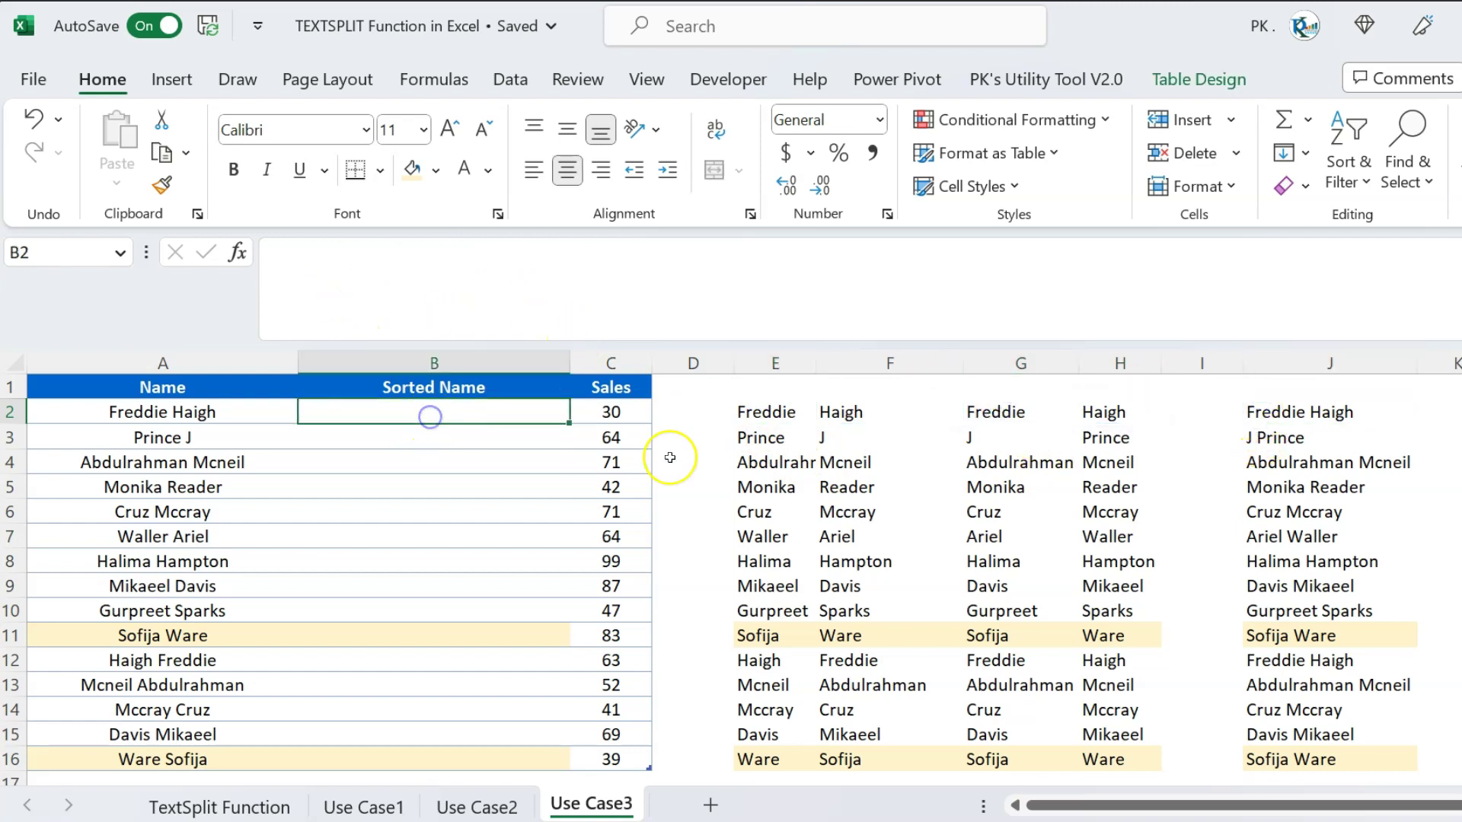
{"action": "type", "text": "=te"}
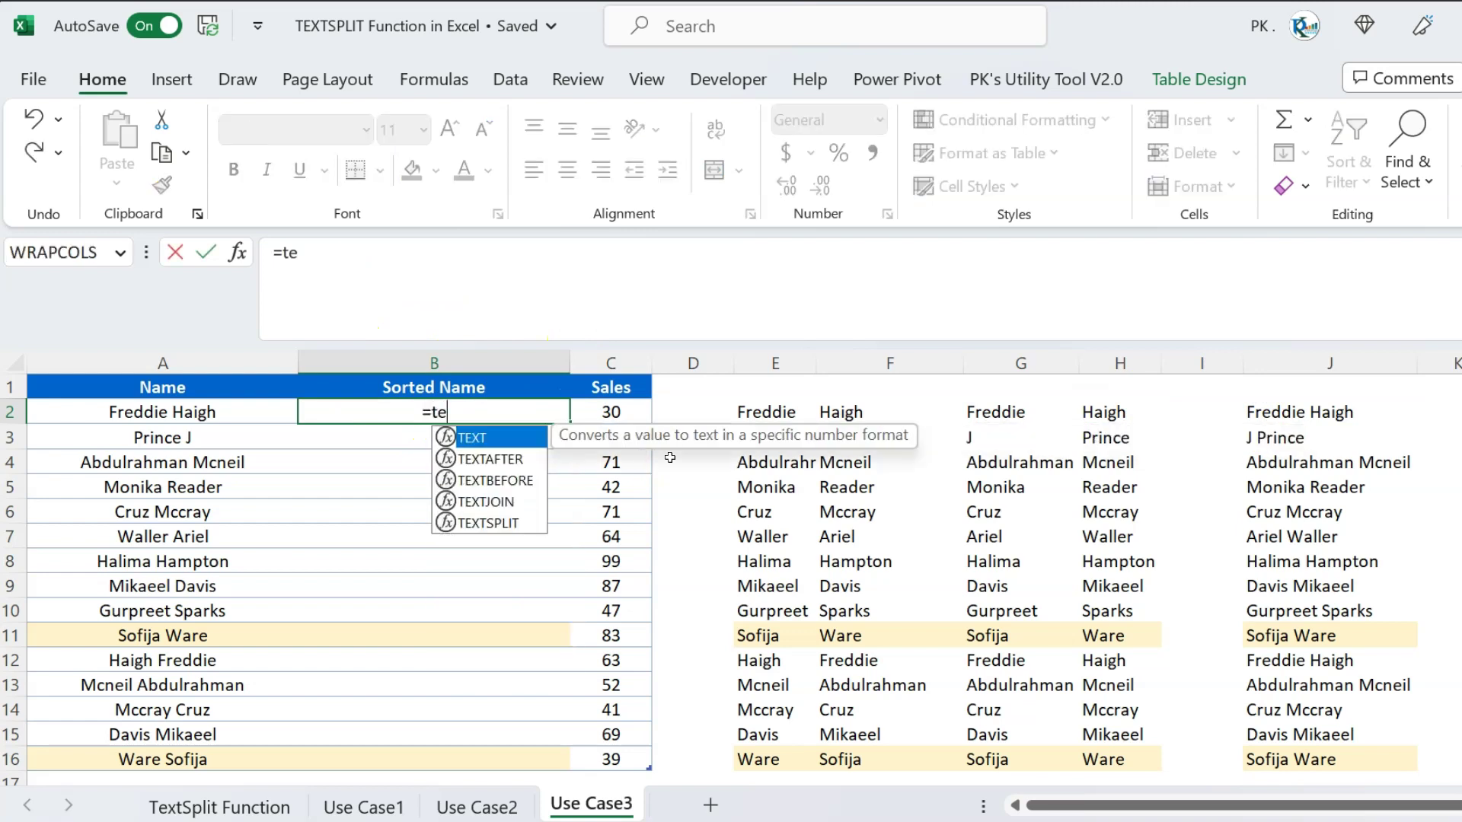
{"action": "key", "text": "Down"}
{"action": "key", "text": "Down"}
{"action": "key", "text": "Down"}
{"action": "key", "text": "Down"}
{"action": "key", "text": "Tab"}
{"action": "key", "text": "Left"}
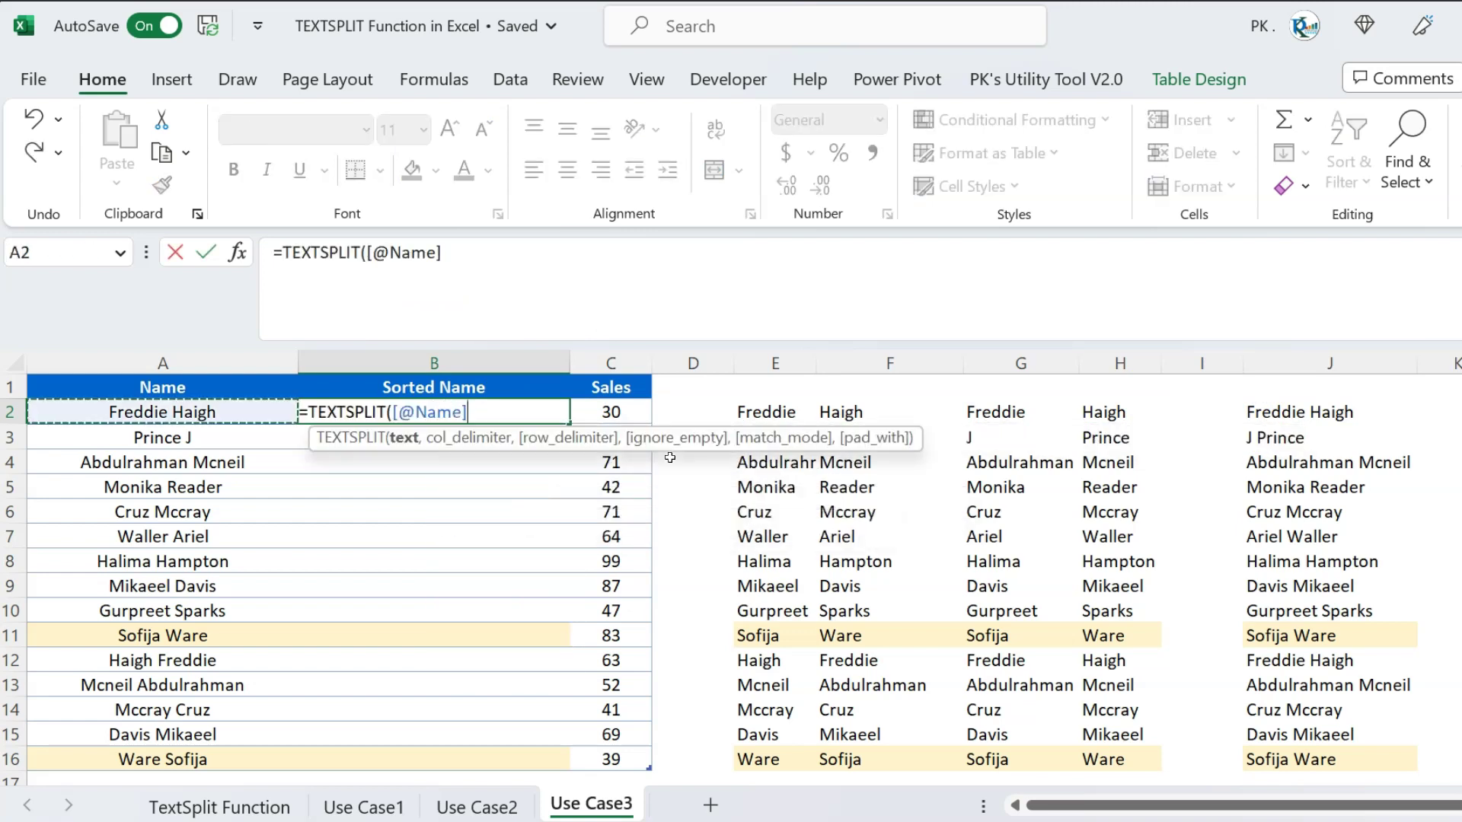
{"action": "type", "text": ","}
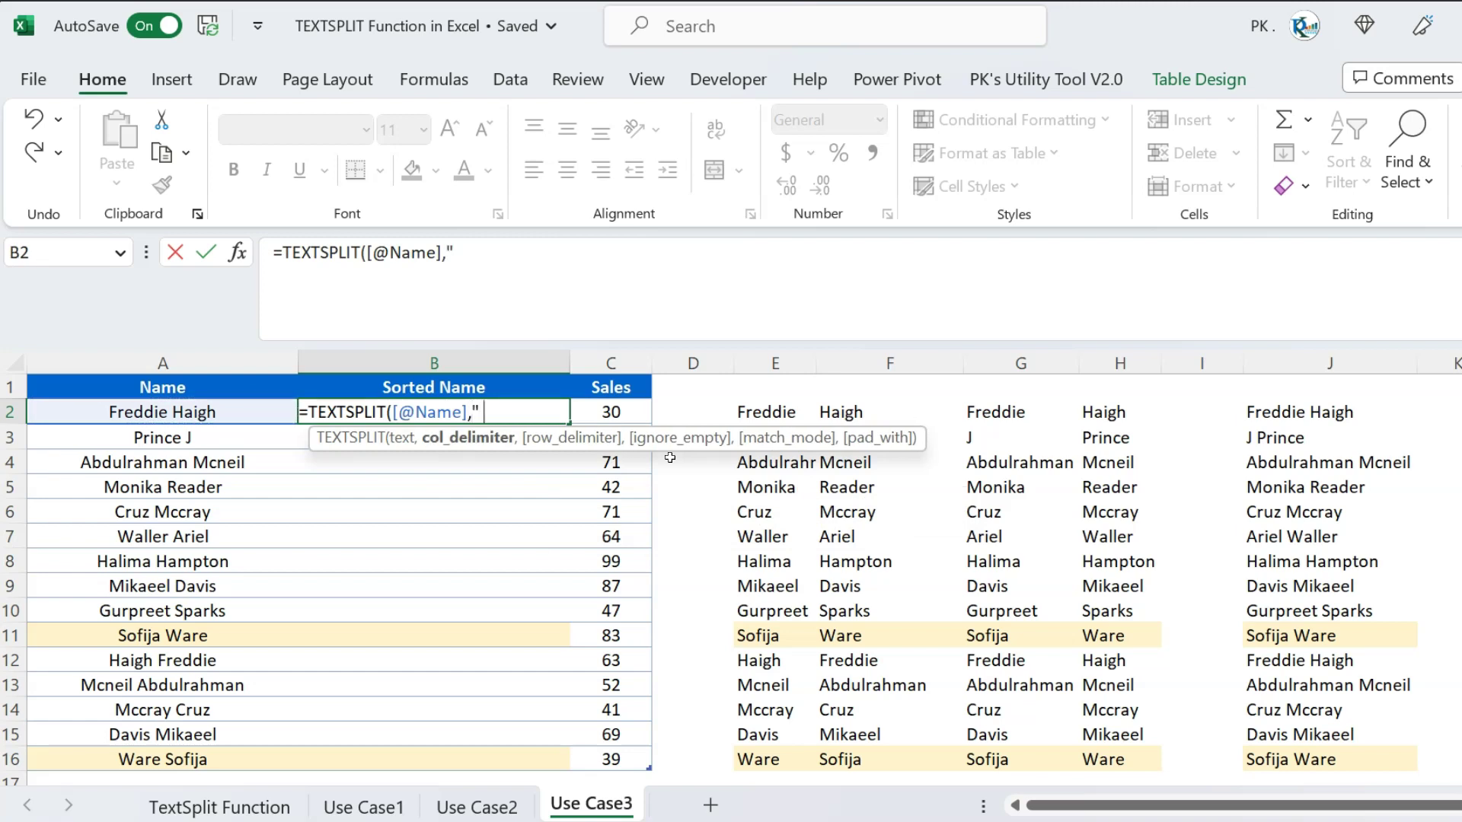
{"action": "type", "text": "\" \")"}
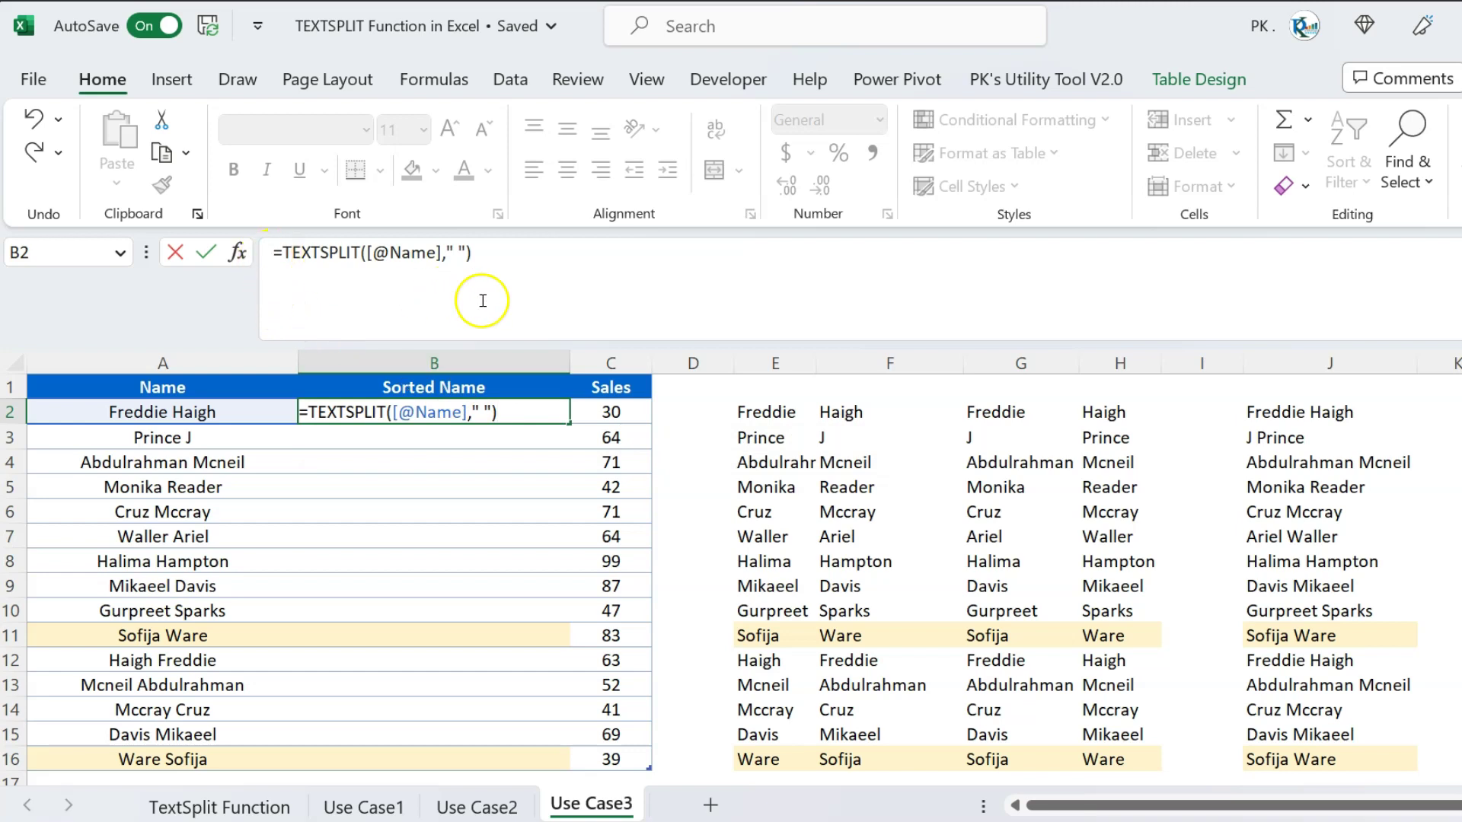
{"action": "left_click", "coordinate": [281, 253]}
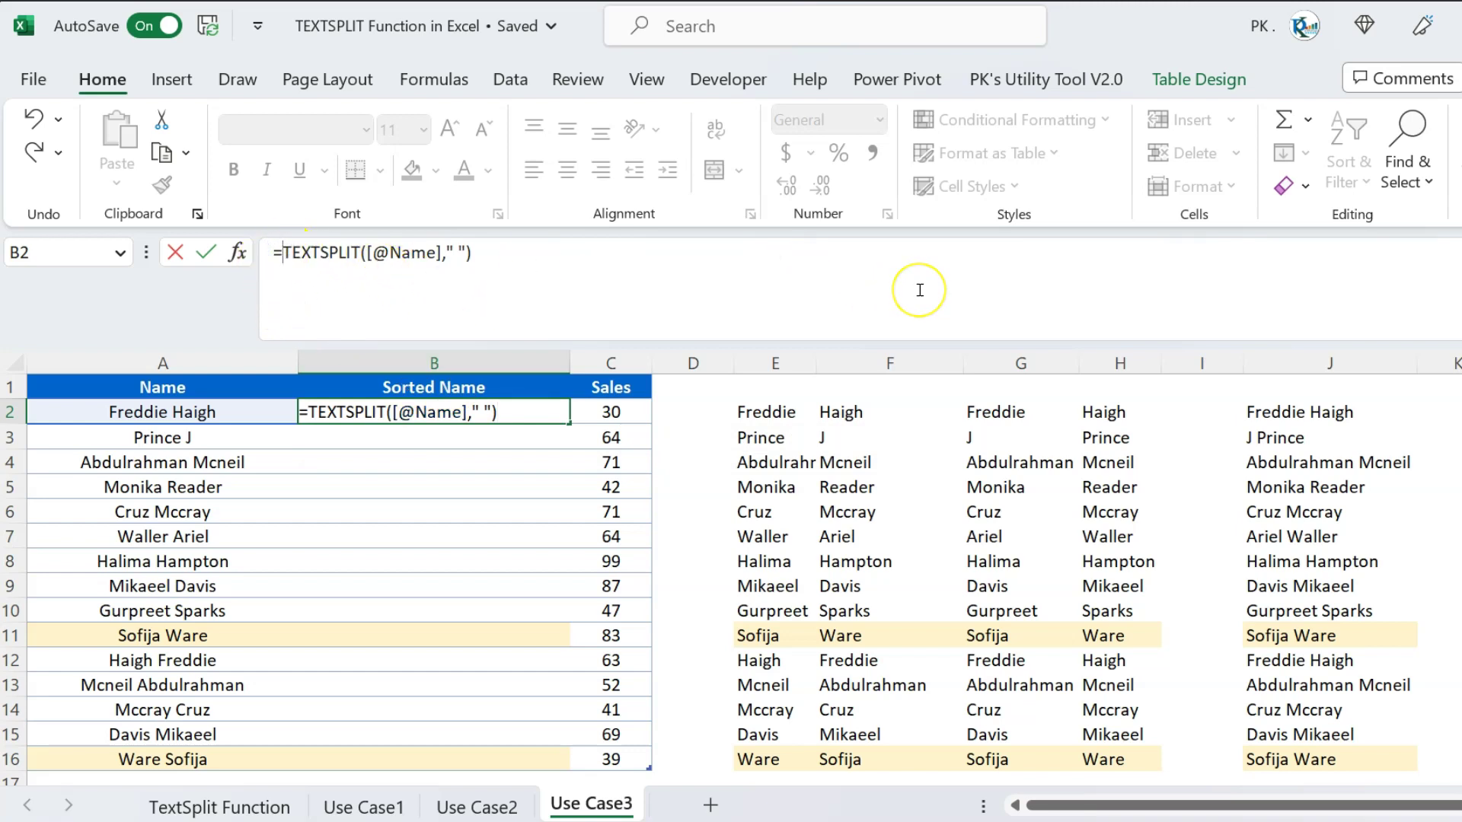
{"action": "type", "text": "sor"}
{"action": "key", "text": "Tab"}
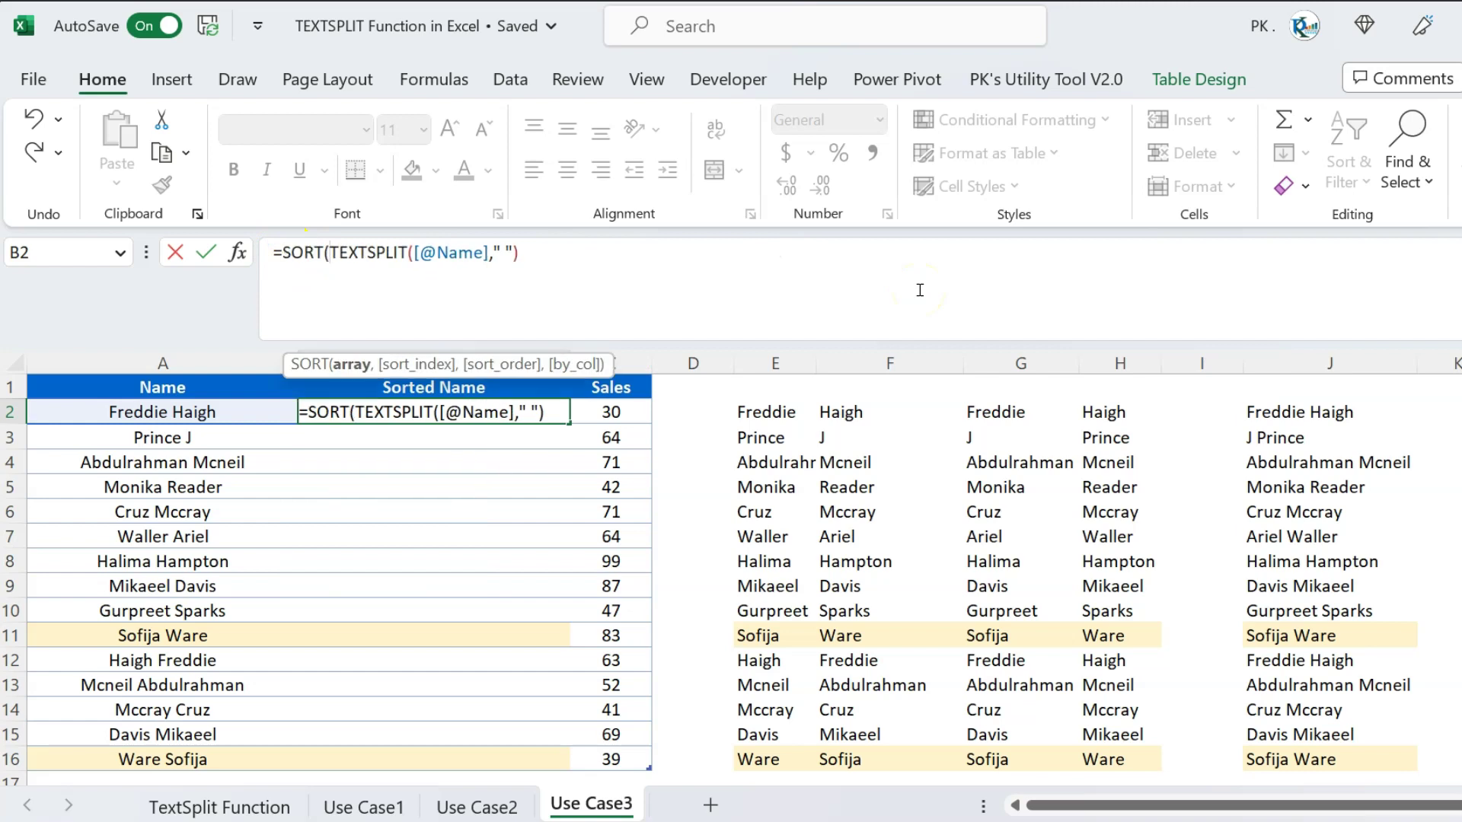
{"action": "left_click", "coordinate": [584, 259]}
{"action": "type", "text": "),"}
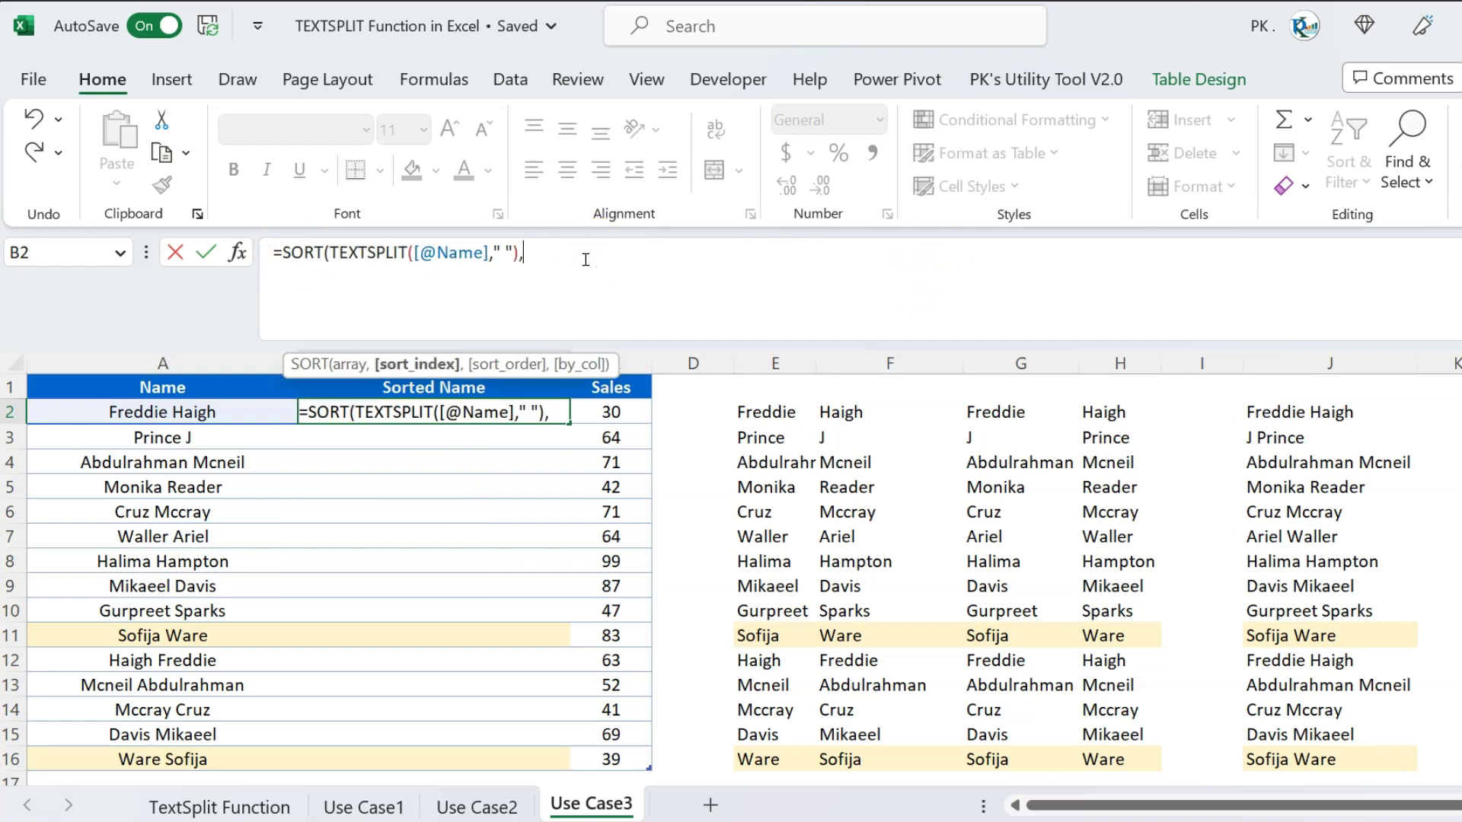
{"action": "type", "text": ","}
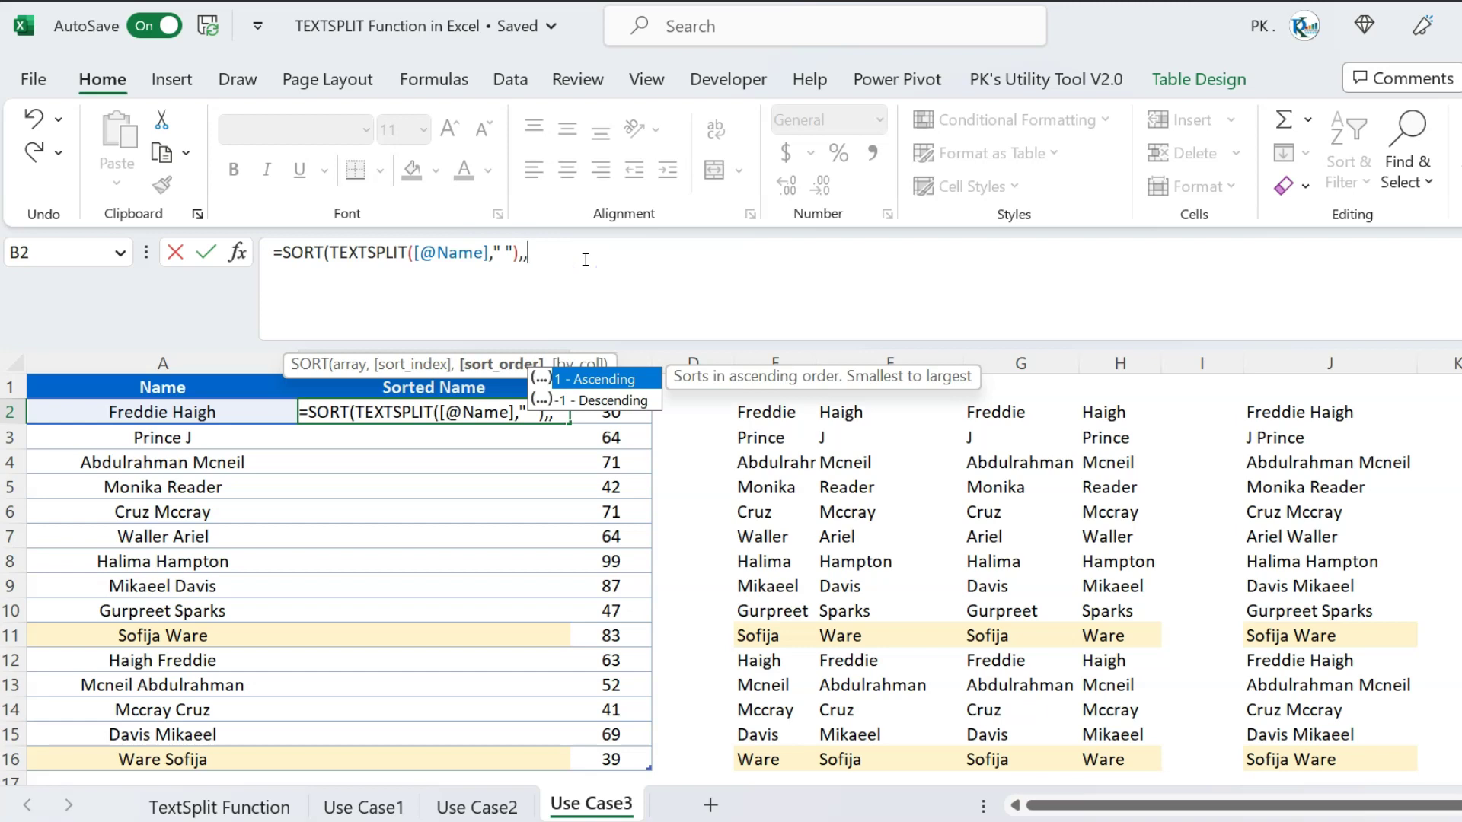
{"action": "type", "text": "1"}
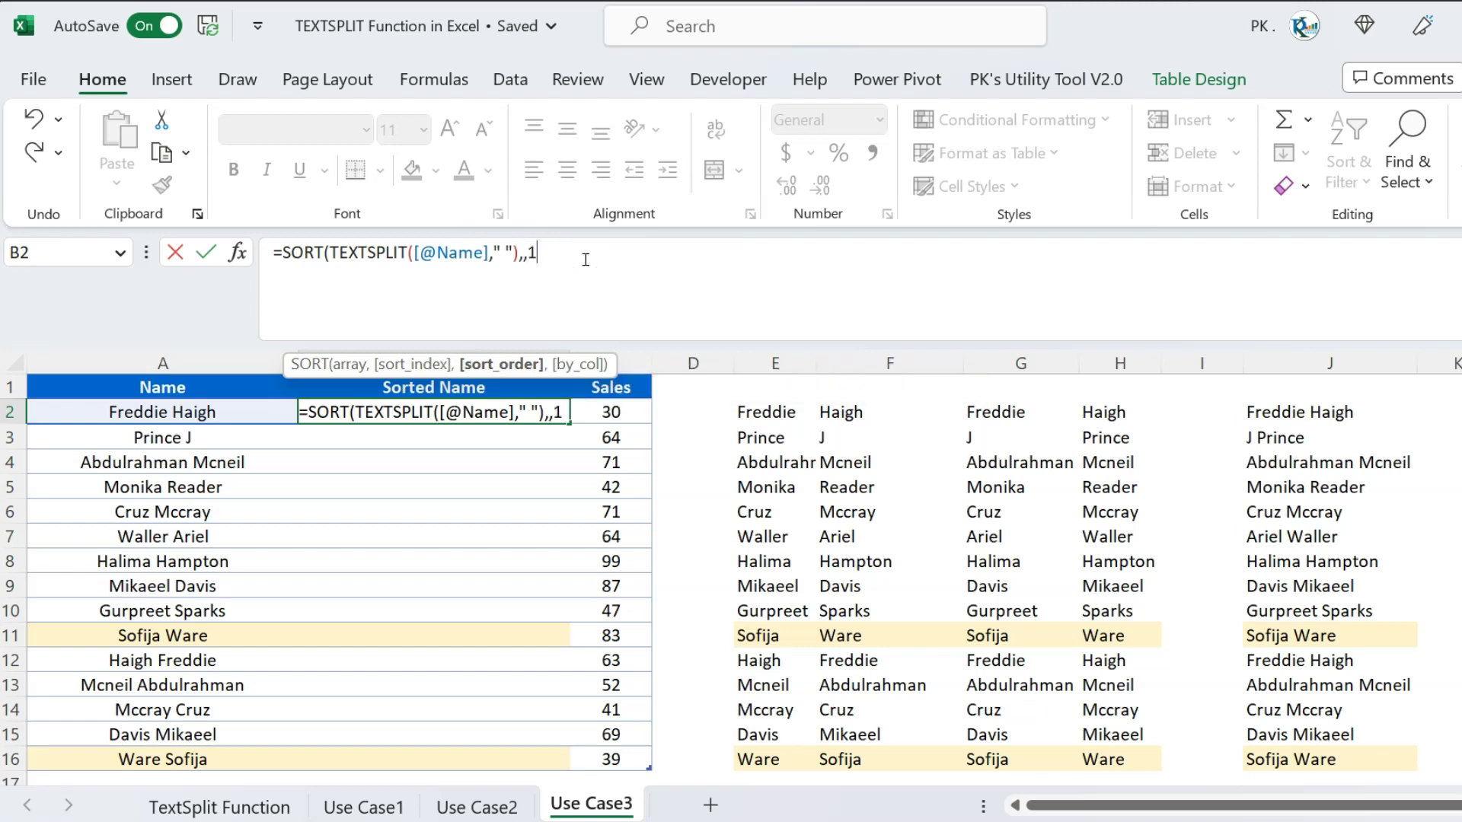
{"action": "type", "text": ","}
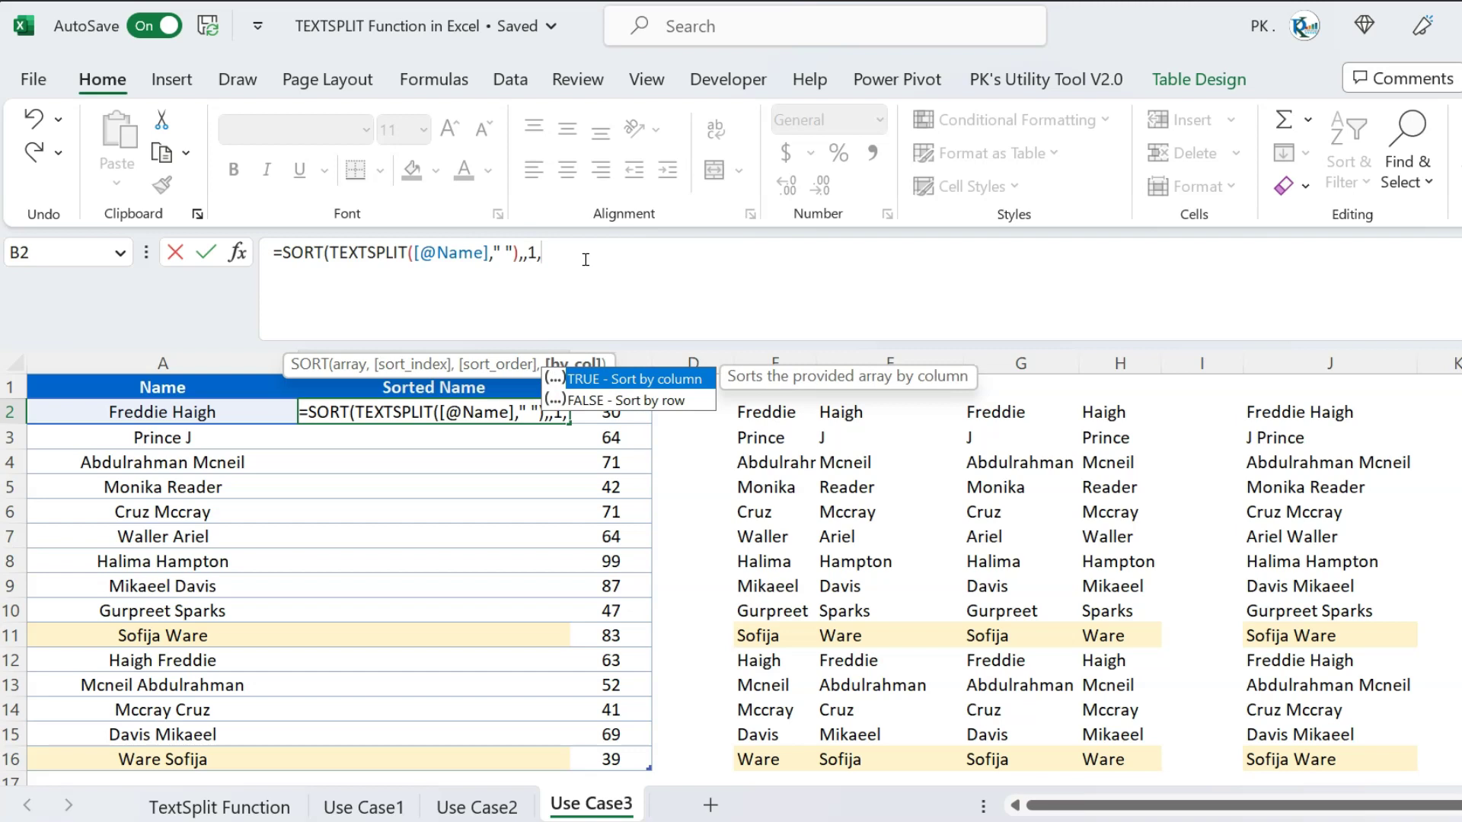
{"action": "key", "text": "Tab"}
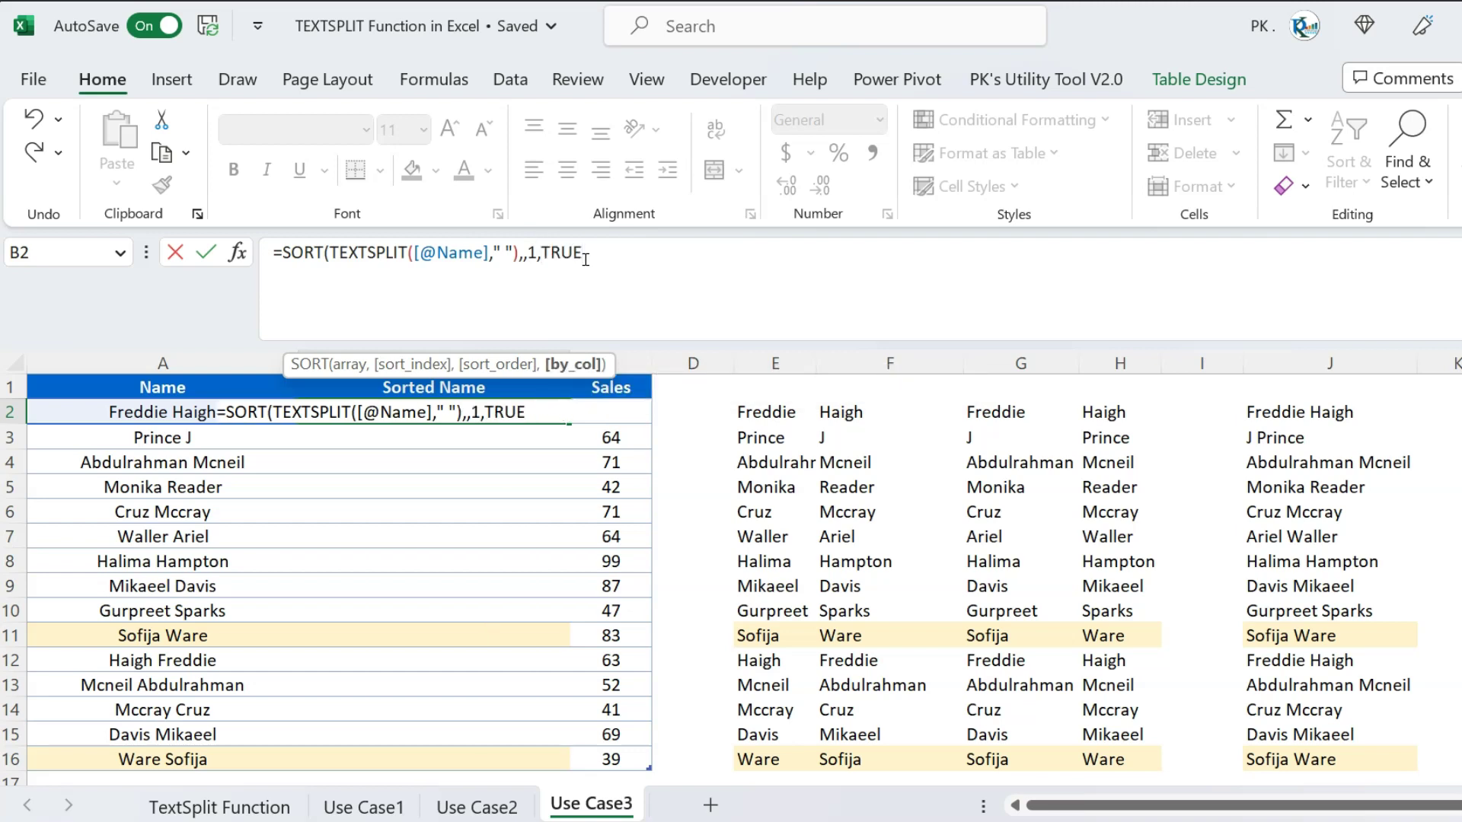
{"action": "type", "text": ")"}
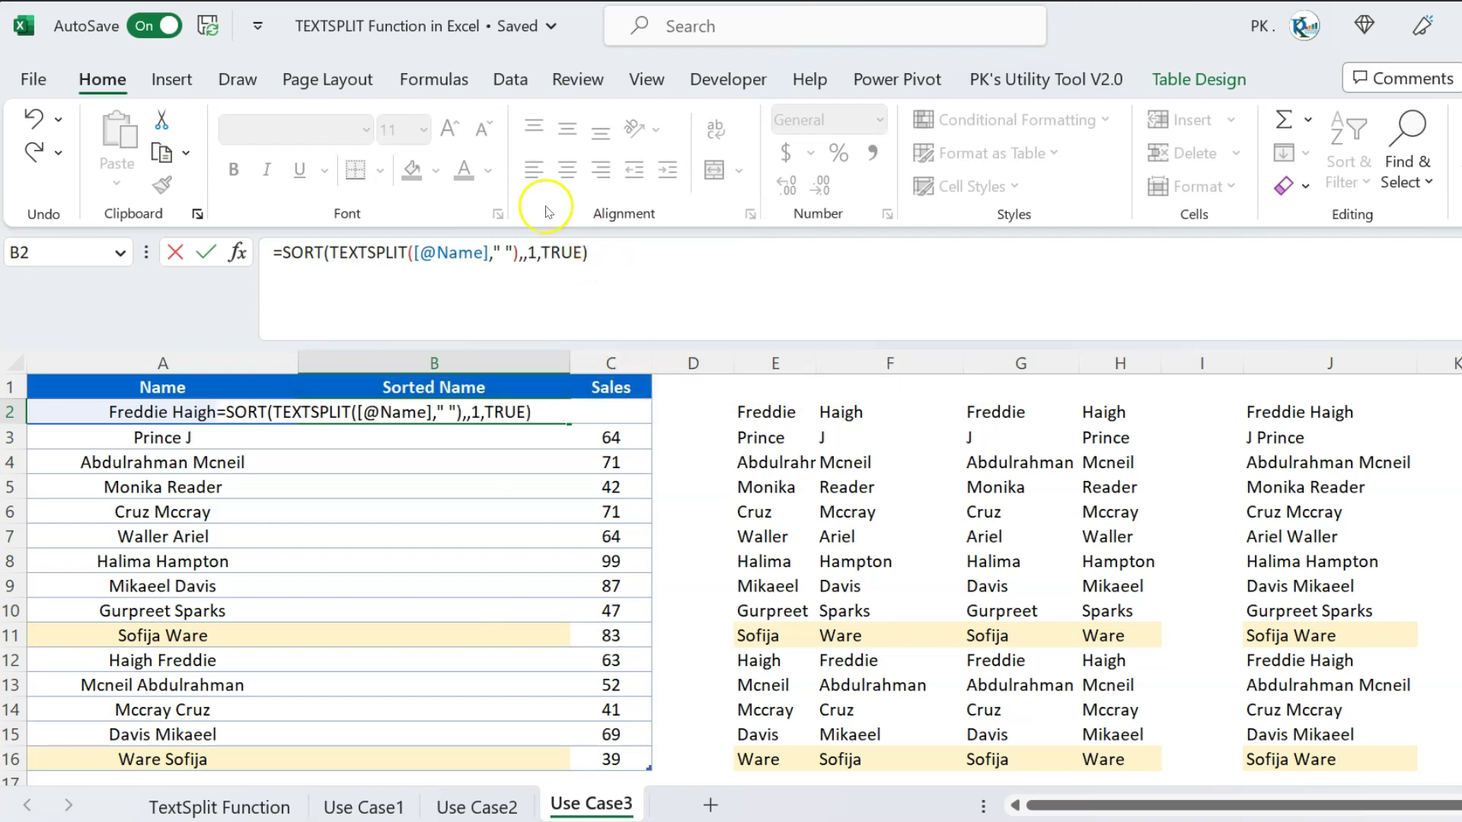
{"action": "left_click", "coordinate": [281, 251]}
{"action": "type", "text": "textj"}
{"action": "key", "text": "Tab"}
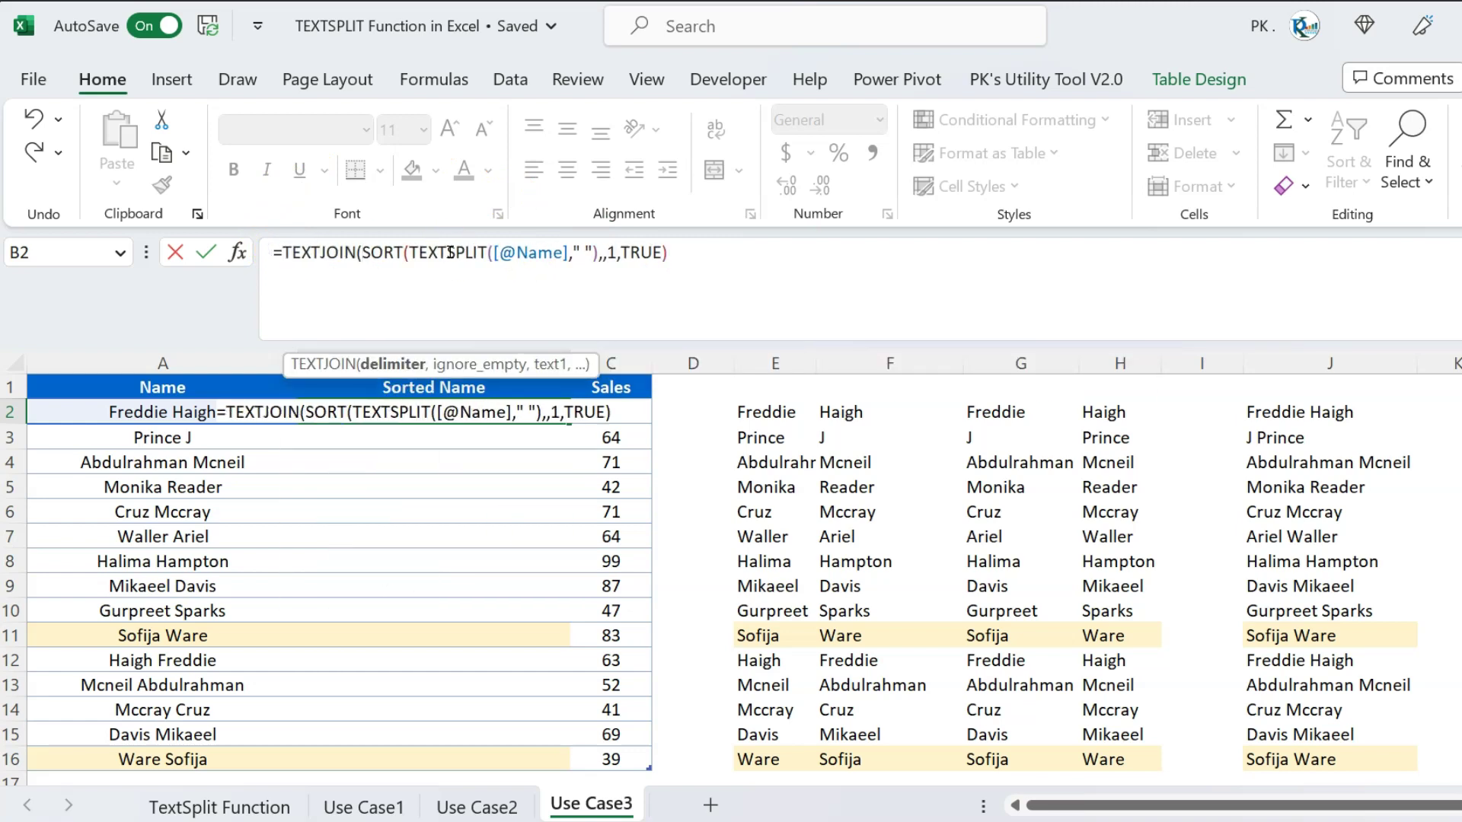
{"action": "type", "text": "\" \""}
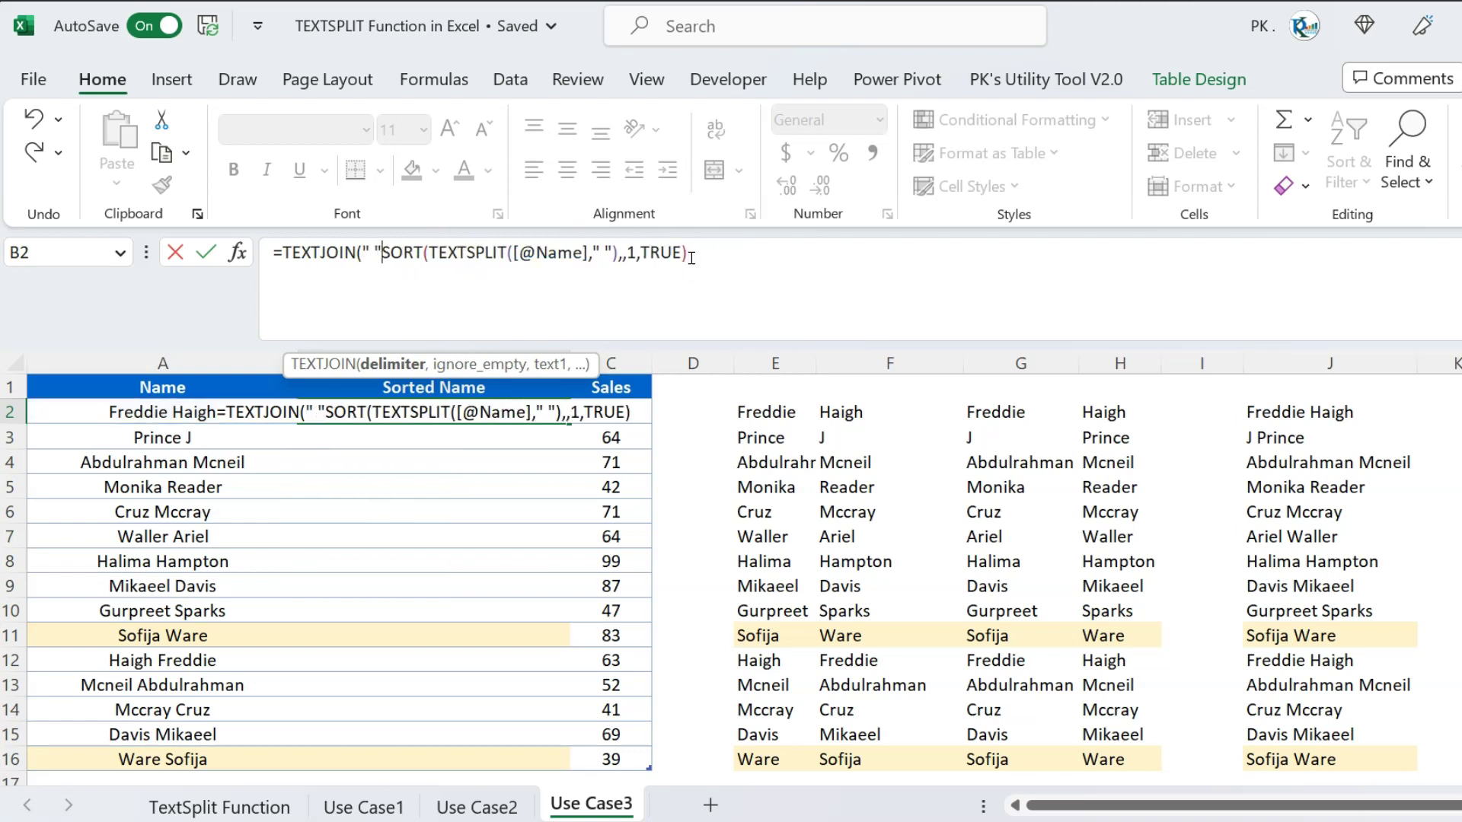
{"action": "type", "text": ","}
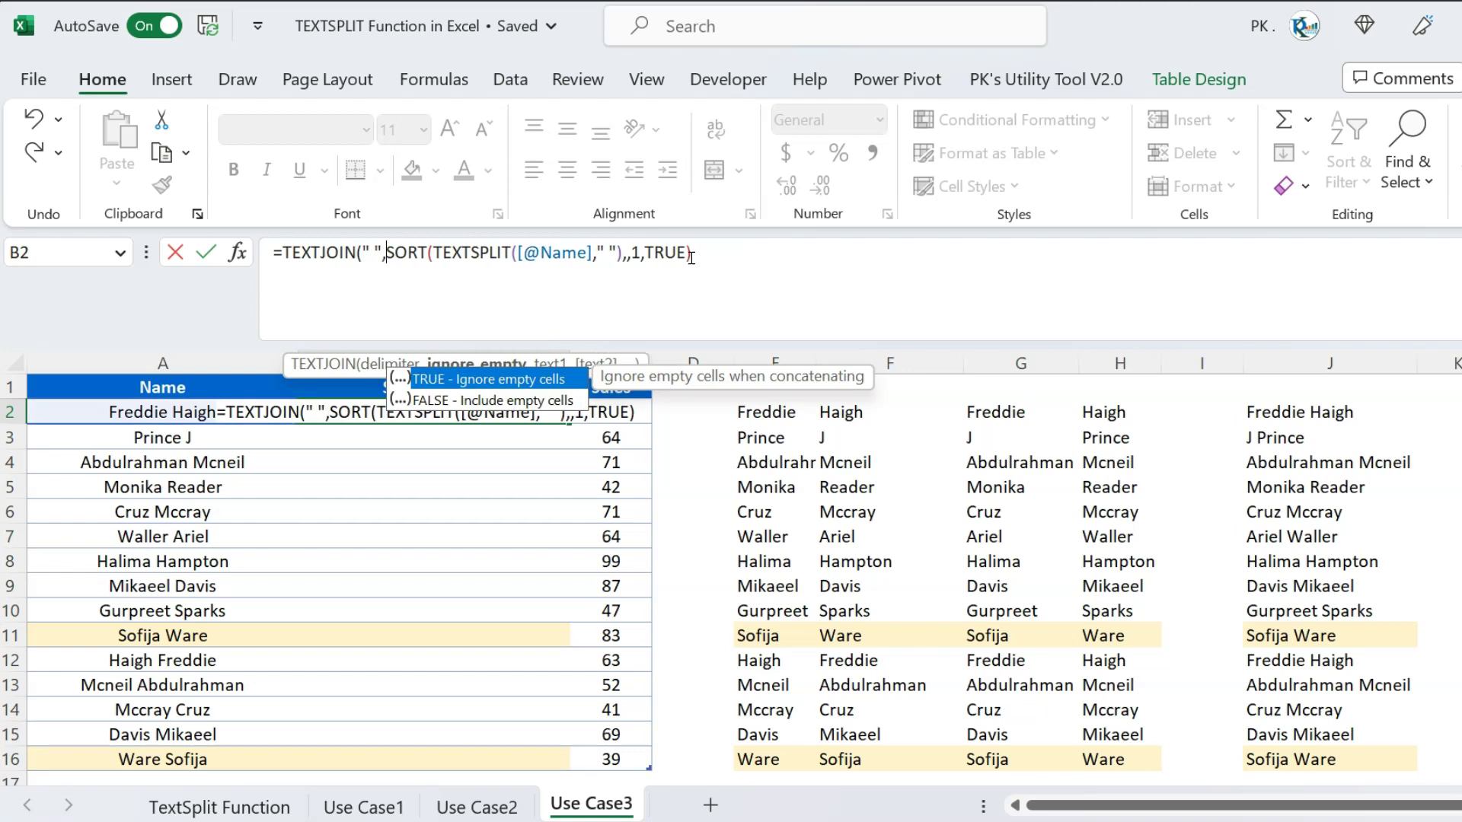
{"action": "key", "text": "Tab"}
{"action": "type", "text": ","}
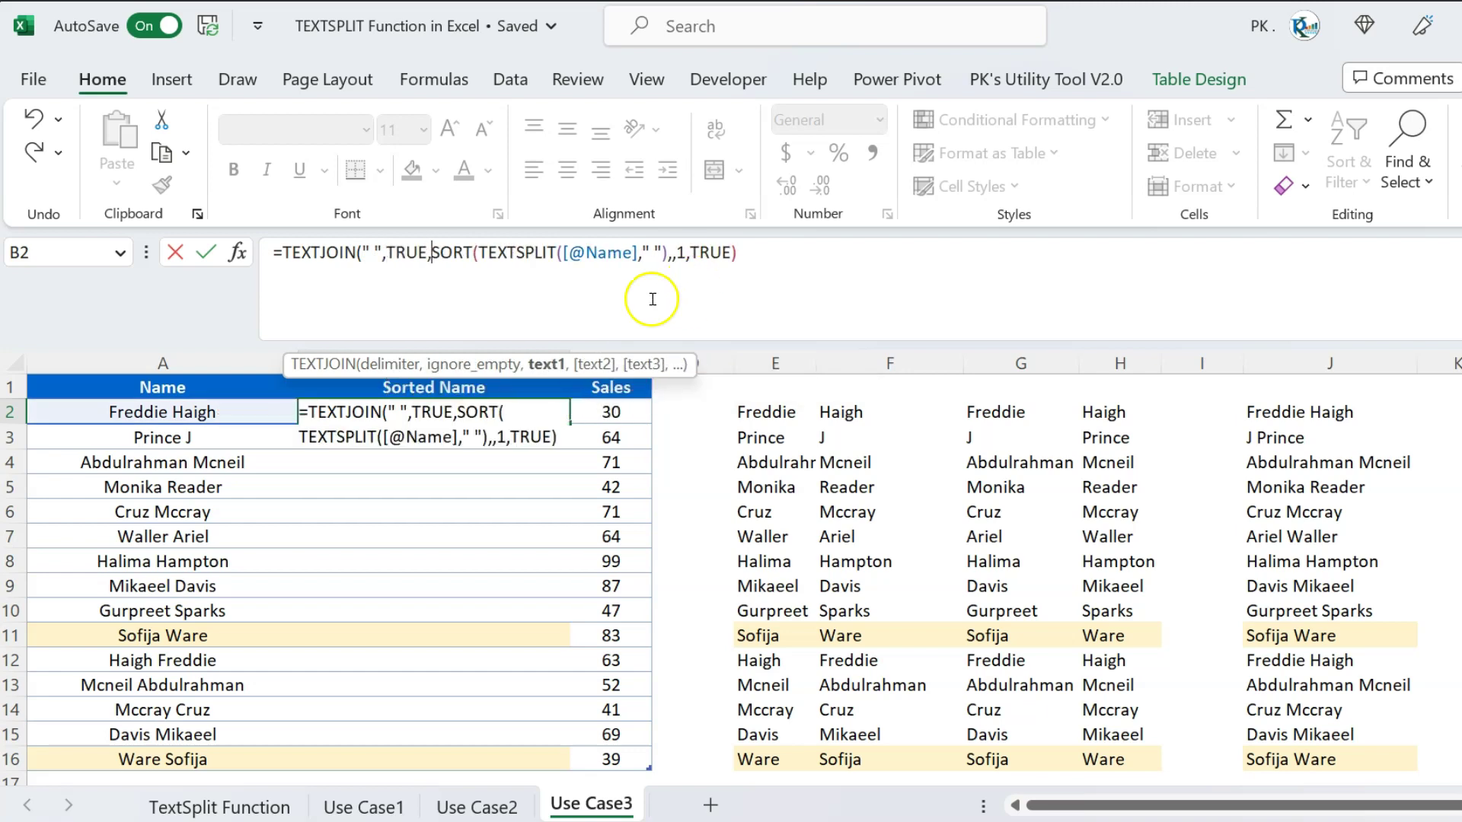
{"action": "left_click_drag", "start_coordinate": [431, 252], "coordinate": [705, 254]}
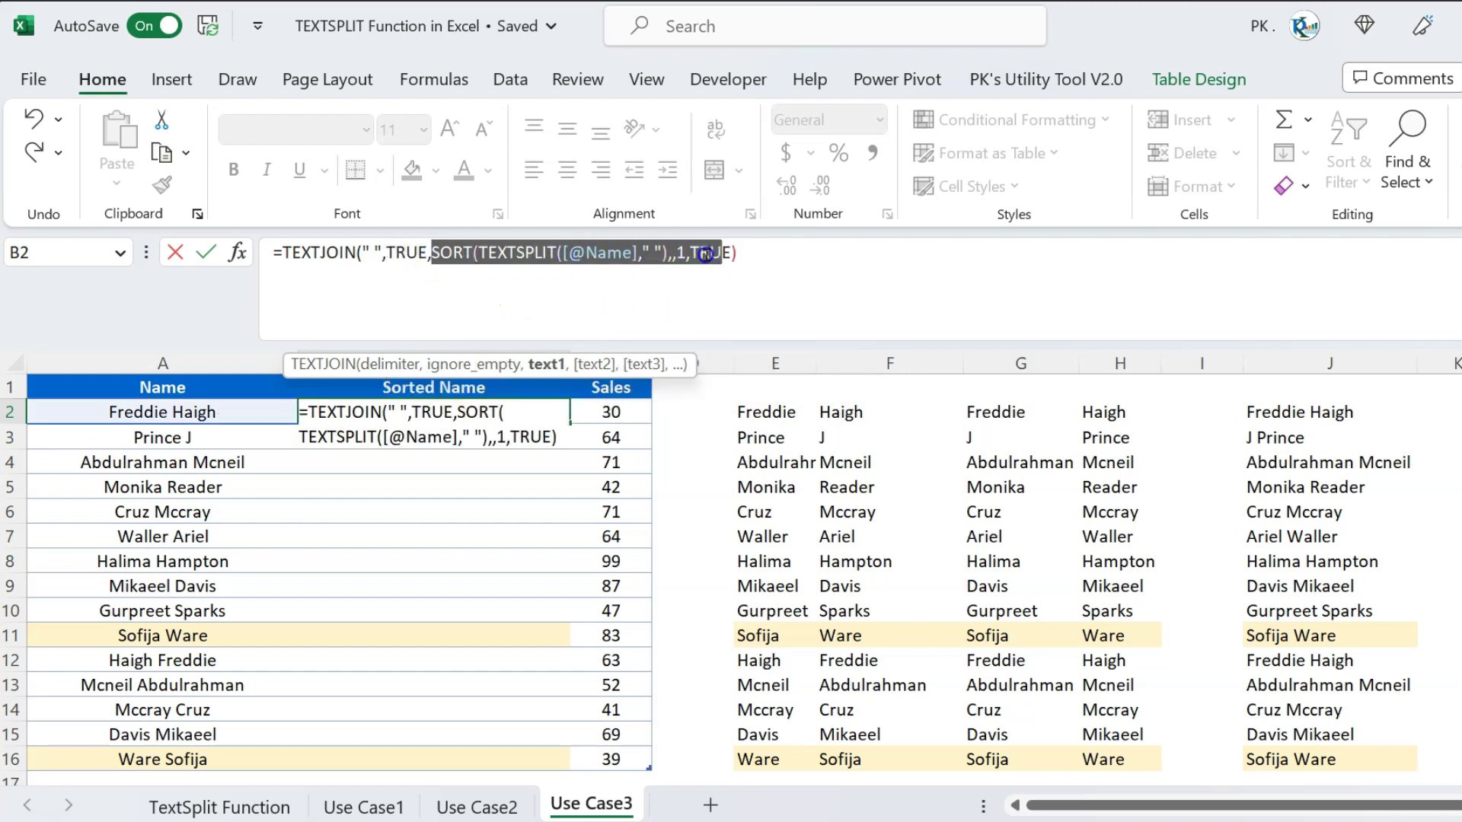
{"action": "left_click", "coordinate": [817, 257]}
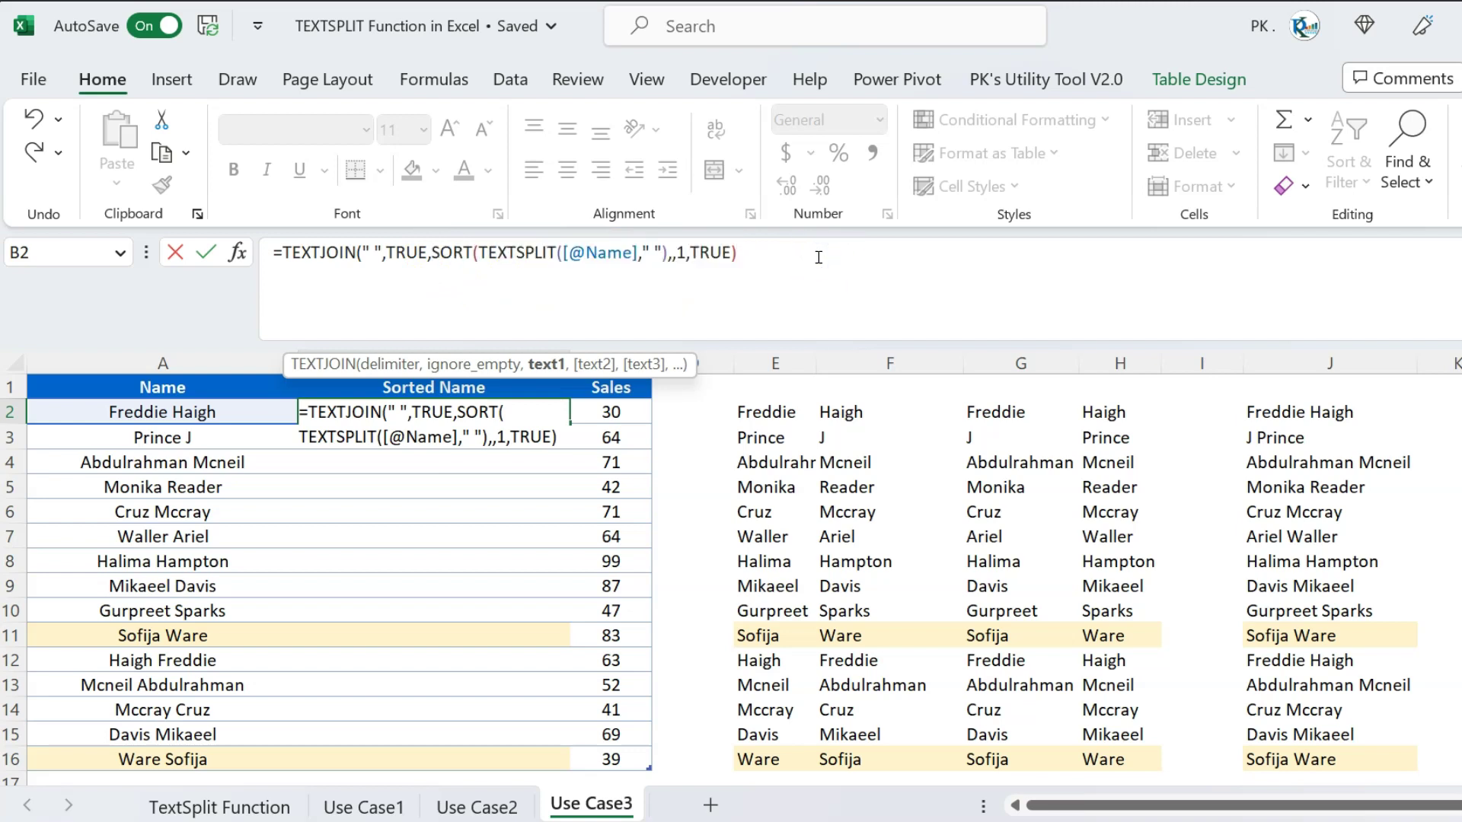
{"action": "type", "text": ")"}
{"action": "key", "text": "Return"}
Check the formula results down the Sorted Name column to the end of the table.
{"action": "key", "text": "Up"}
{"action": "key", "text": "ctrl+Down"}
{"action": "key", "text": "Up"}
{"action": "key", "text": "Up"}
{"action": "key", "text": "Up"}
{"action": "key", "text": "Up"}
{"action": "key", "text": "Up"}
{"action": "key", "text": "Up"}
{"action": "key", "text": "Up"}
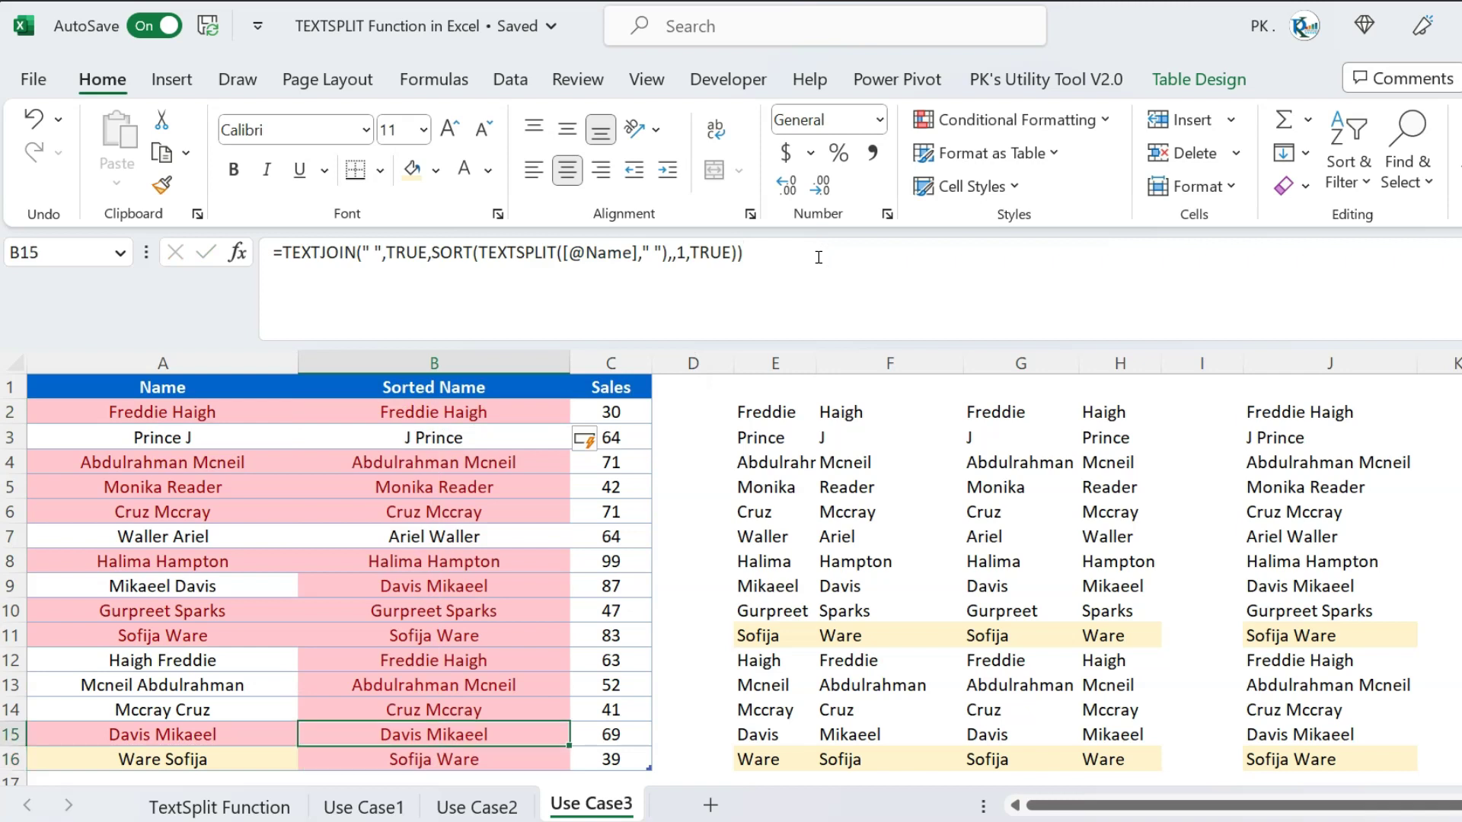
Delete the Duplicate Values conditional formatting rule that applies to A2:B16.
{"action": "key", "text": "ctrl+Up"}
{"action": "key", "text": "Left"}
{"action": "key", "text": "Down"}
{"action": "key", "text": "alt+o"}
{"action": "key", "text": "d"}
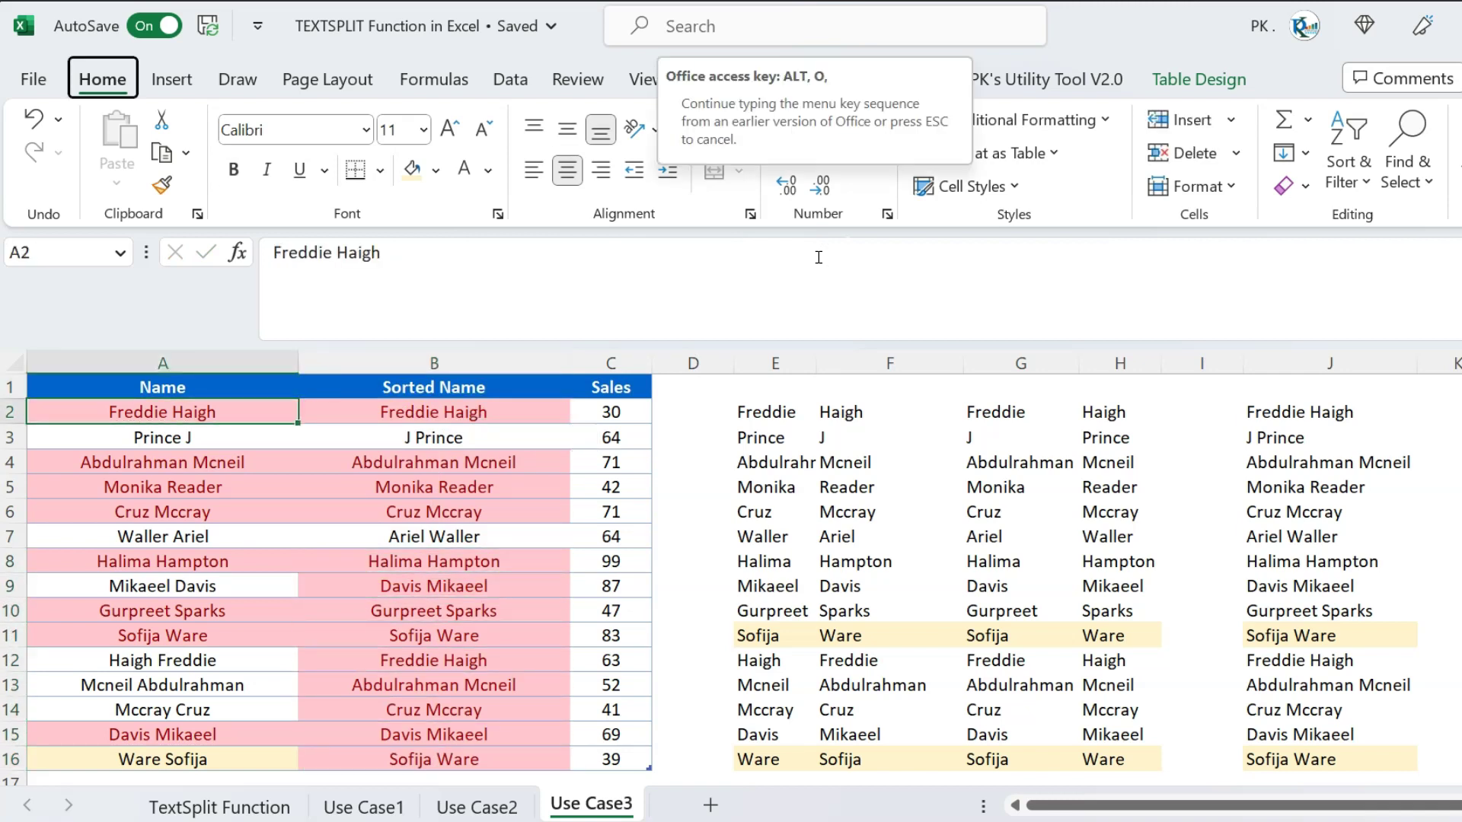
{"action": "left_click", "coordinate": [647, 383]}
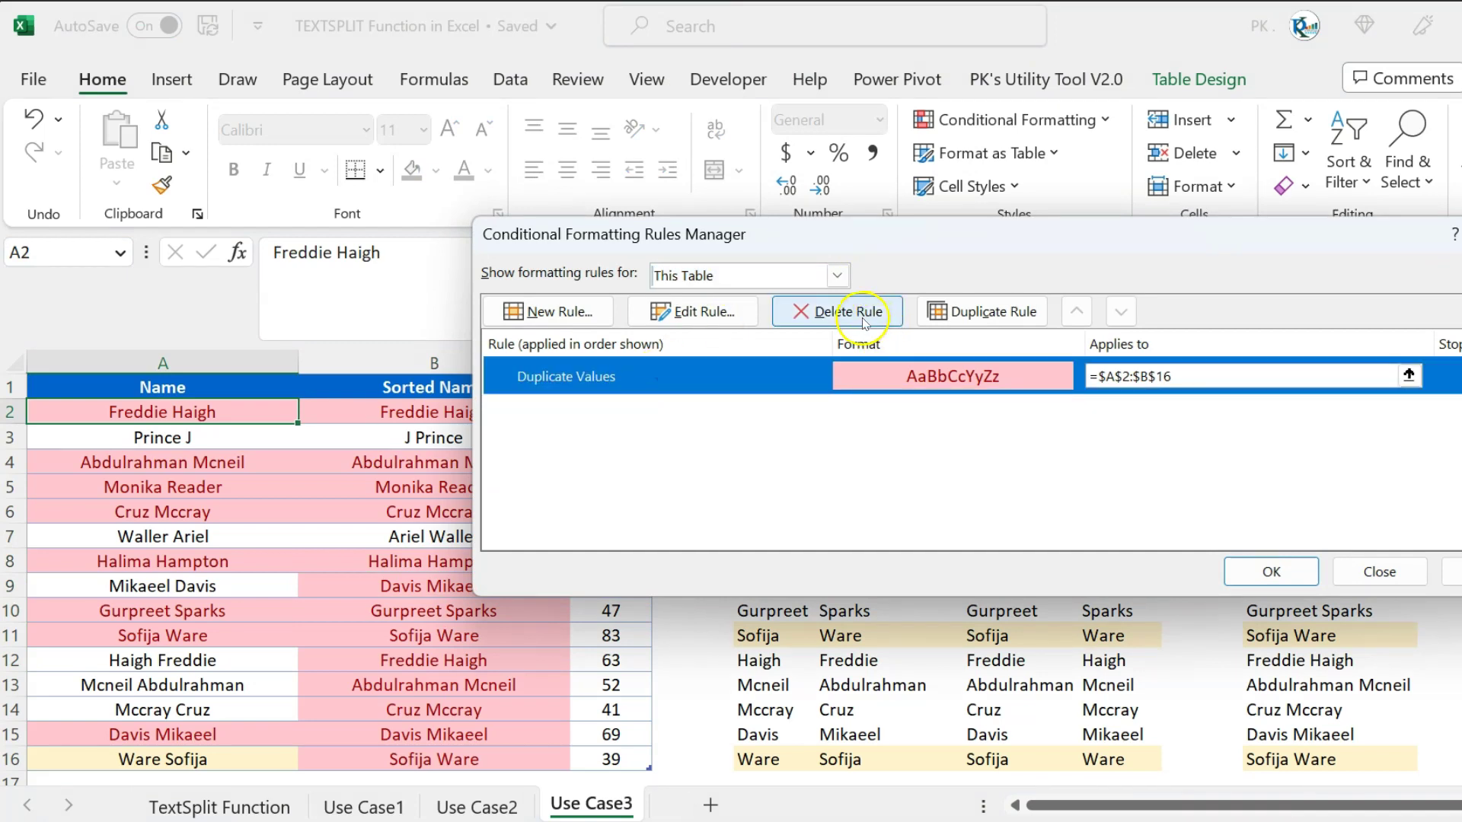
{"action": "left_click", "coordinate": [854, 324]}
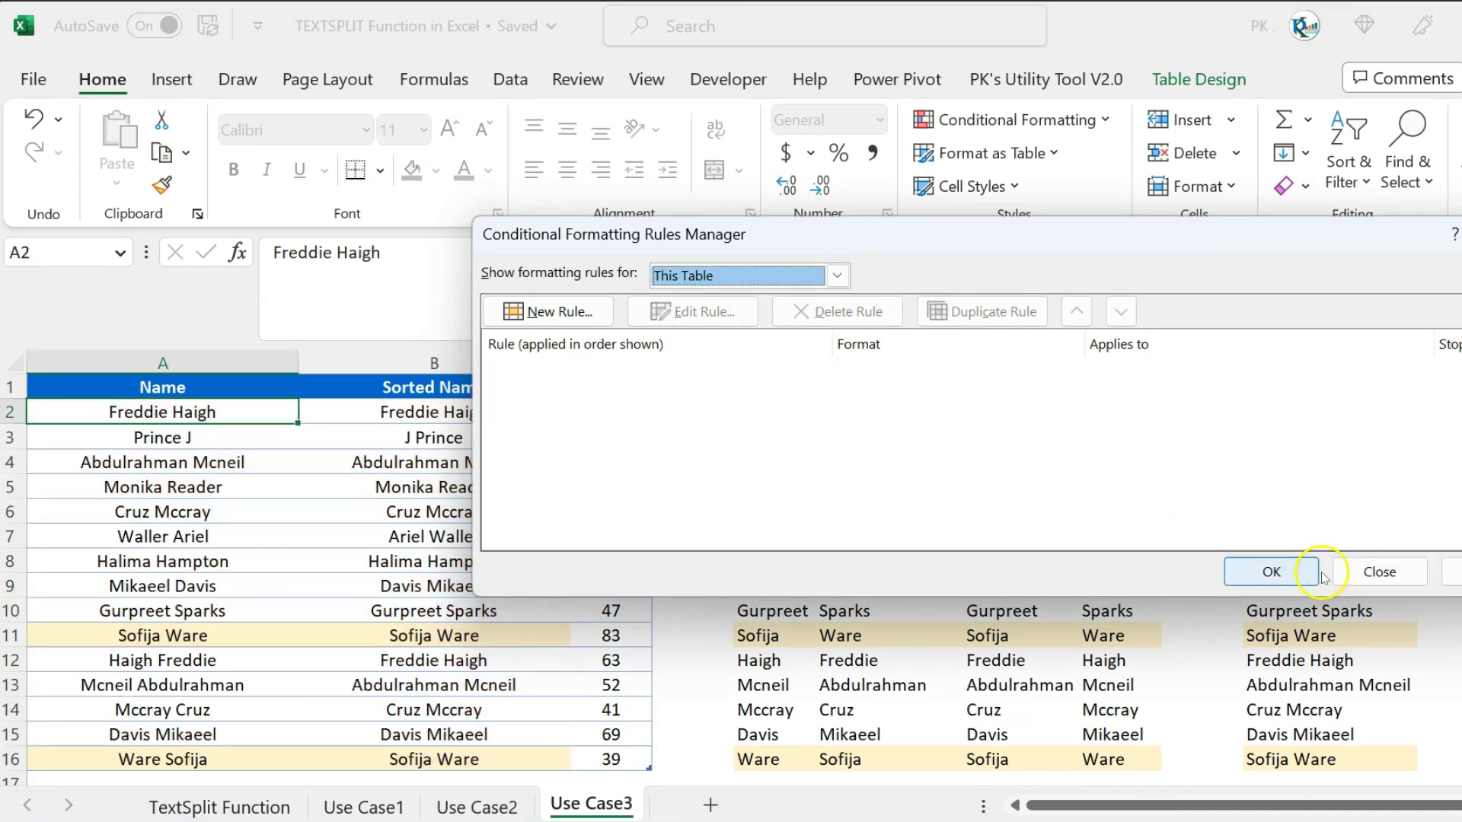
{"action": "left_click", "coordinate": [1271, 571]}
Examine the Sorted Name entries in B2:B16 and compare the matching names in B11 and B16.
{"action": "left_click", "coordinate": [476, 487]}
{"action": "left_click_drag", "start_coordinate": [434, 412], "coordinate": [495, 707]}
{"action": "scroll", "coordinate": [494, 706], "scroll_direction": "down", "scroll_amount": 1}
{"action": "scroll", "coordinate": [472, 609], "scroll_direction": "up", "scroll_amount": 1}
{"action": "left_click", "coordinate": [439, 444]}
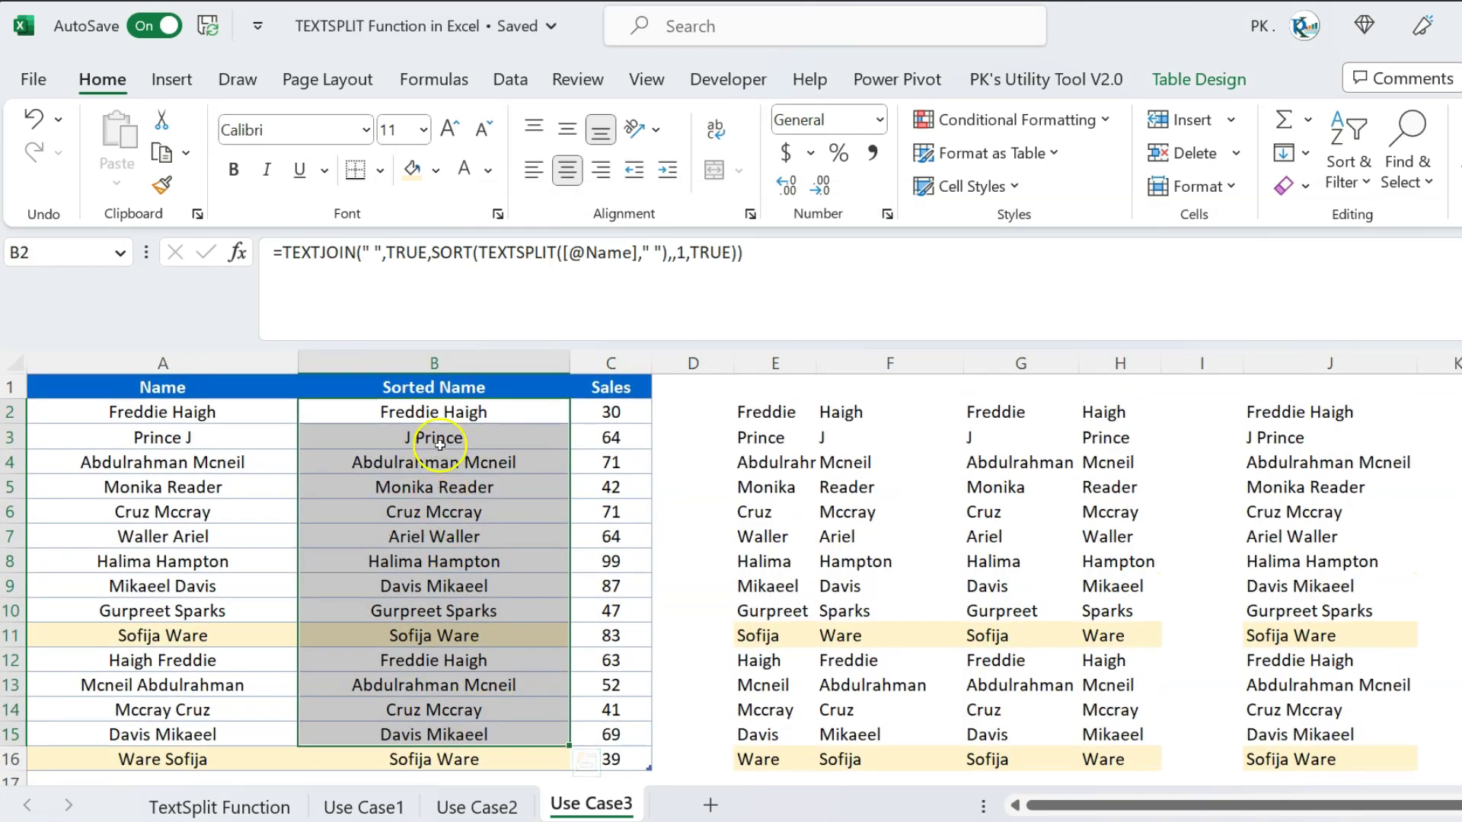
{"action": "left_click_drag", "start_coordinate": [445, 412], "coordinate": [457, 757]}
{"action": "left_click", "coordinate": [434, 653]}
{"action": "left_click", "coordinate": [452, 638]}
{"action": "left_click", "coordinate": [444, 760], "text": "ctrl"}
Clear the contents of helper columns E to J.
{"action": "left_click_drag", "start_coordinate": [758, 414], "coordinate": [1371, 437]}
{"action": "key", "text": "ctrl+space"}
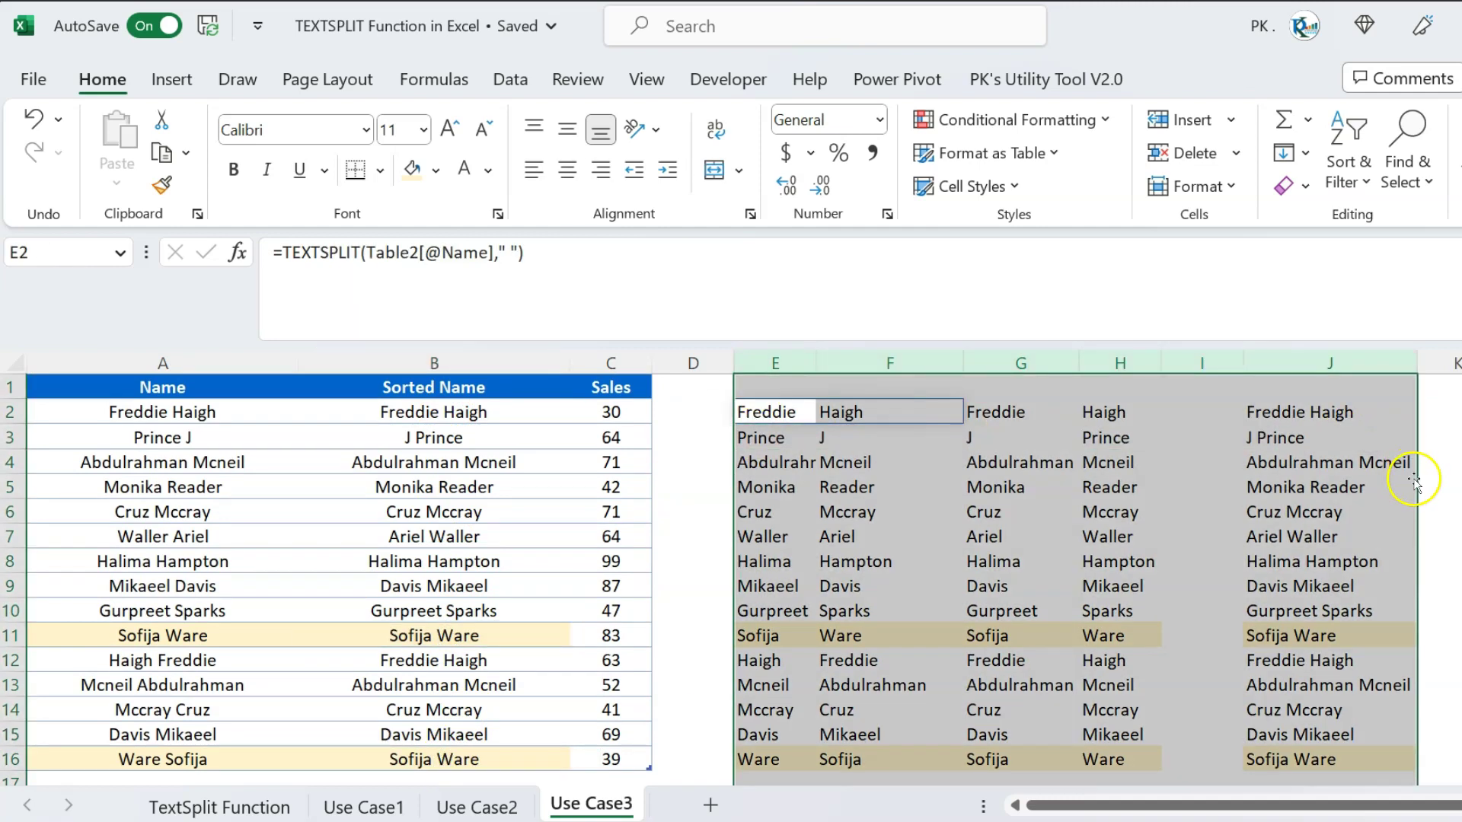
{"action": "key", "text": "Delete"}
Remove the fill colour from the table cells A11:B16.
{"action": "key", "text": "ctrl+Left"}
{"action": "key", "text": "ctrl+Left"}
{"action": "key", "text": "ctrl+Down"}
{"action": "key", "text": "Up"}
{"action": "key", "text": "Up"}
{"action": "key", "text": "Up"}
{"action": "key", "text": "Up"}
{"action": "key", "text": "Up"}
{"action": "key", "text": "shift+Right"}
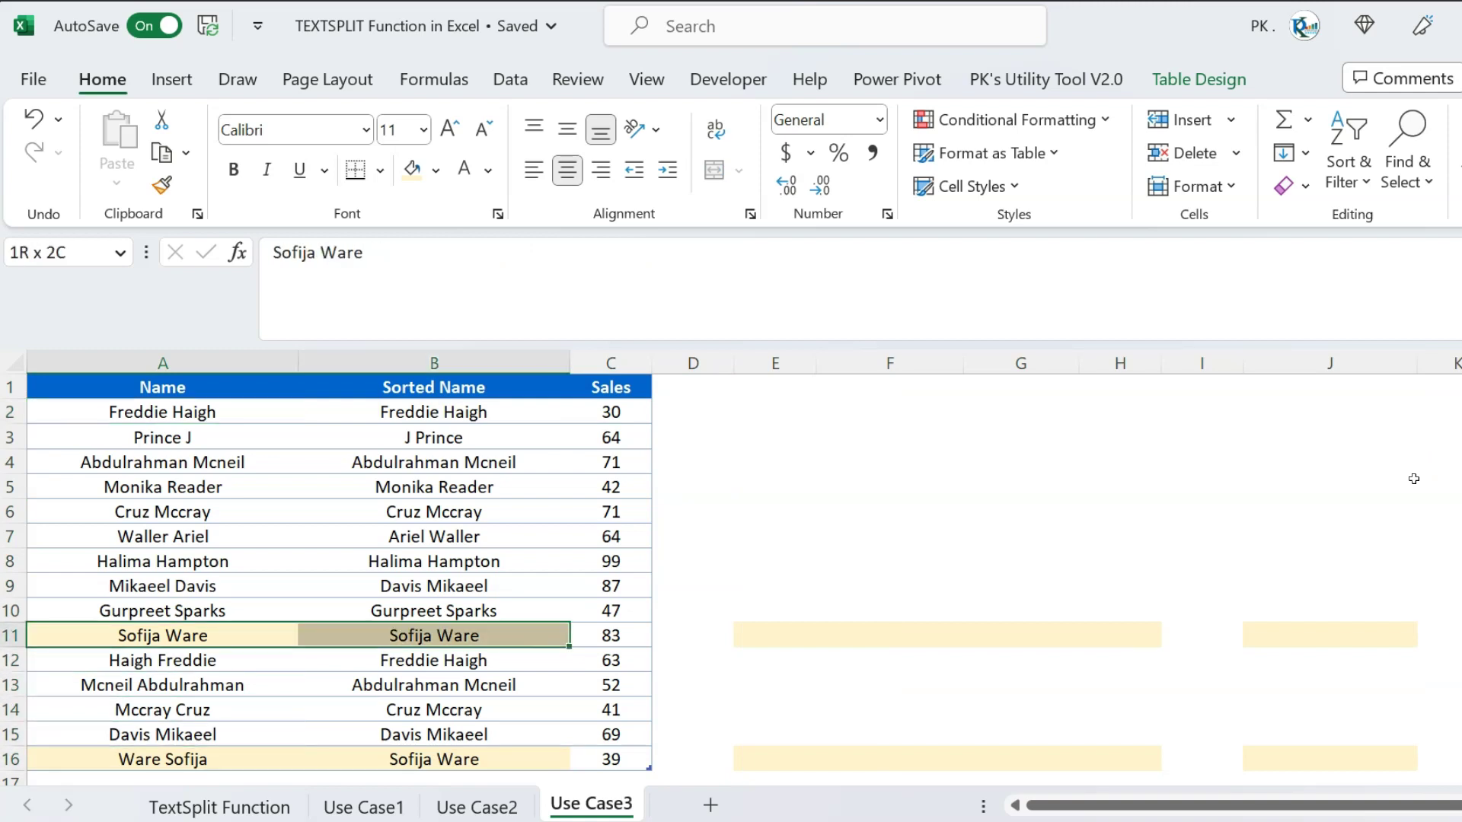
{"action": "key", "text": "shift+Down"}
{"action": "key", "text": "shift+Down"}
{"action": "key", "text": "shift+Down"}
{"action": "key", "text": "shift+Down"}
{"action": "key", "text": "shift+Down"}
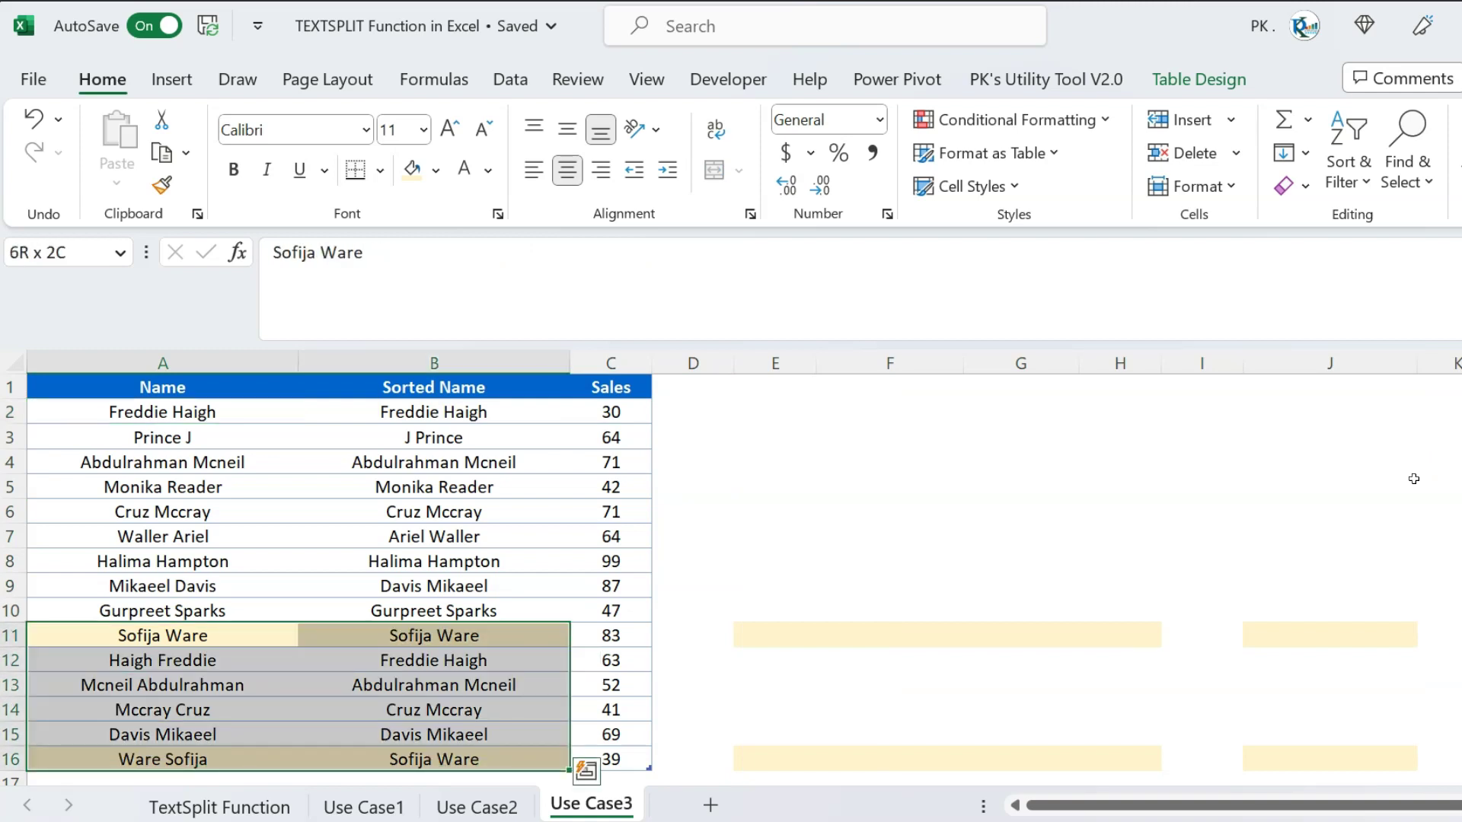
{"action": "left_click", "coordinate": [435, 170]}
{"action": "left_click", "coordinate": [487, 455]}
{"action": "left_click", "coordinate": [391, 511]}
Start a new formula-based conditional formatting rule for the names in A2:A16.
{"action": "left_click_drag", "start_coordinate": [156, 411], "coordinate": [207, 758]}
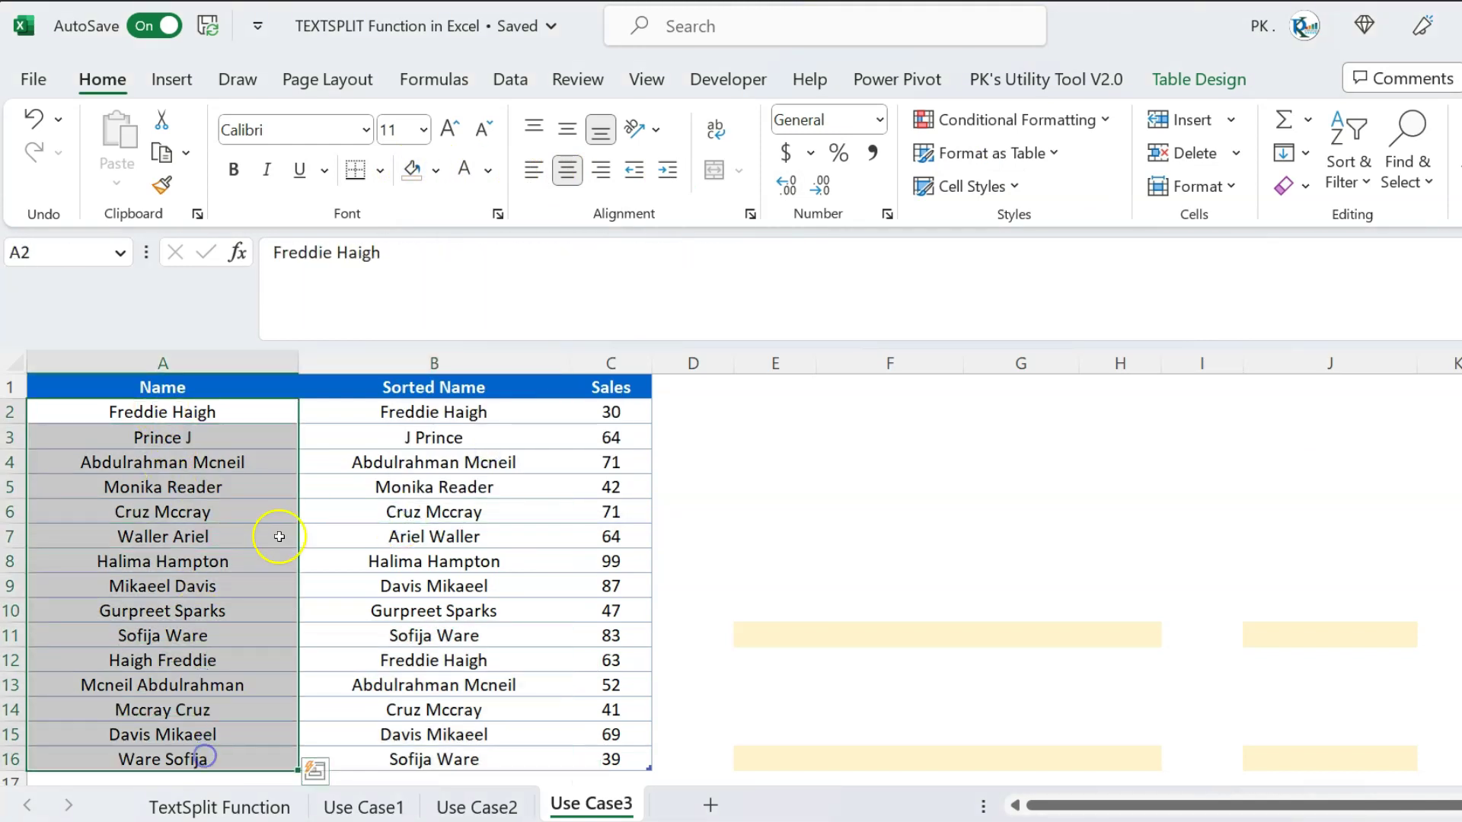
{"action": "left_click", "coordinate": [1110, 120]}
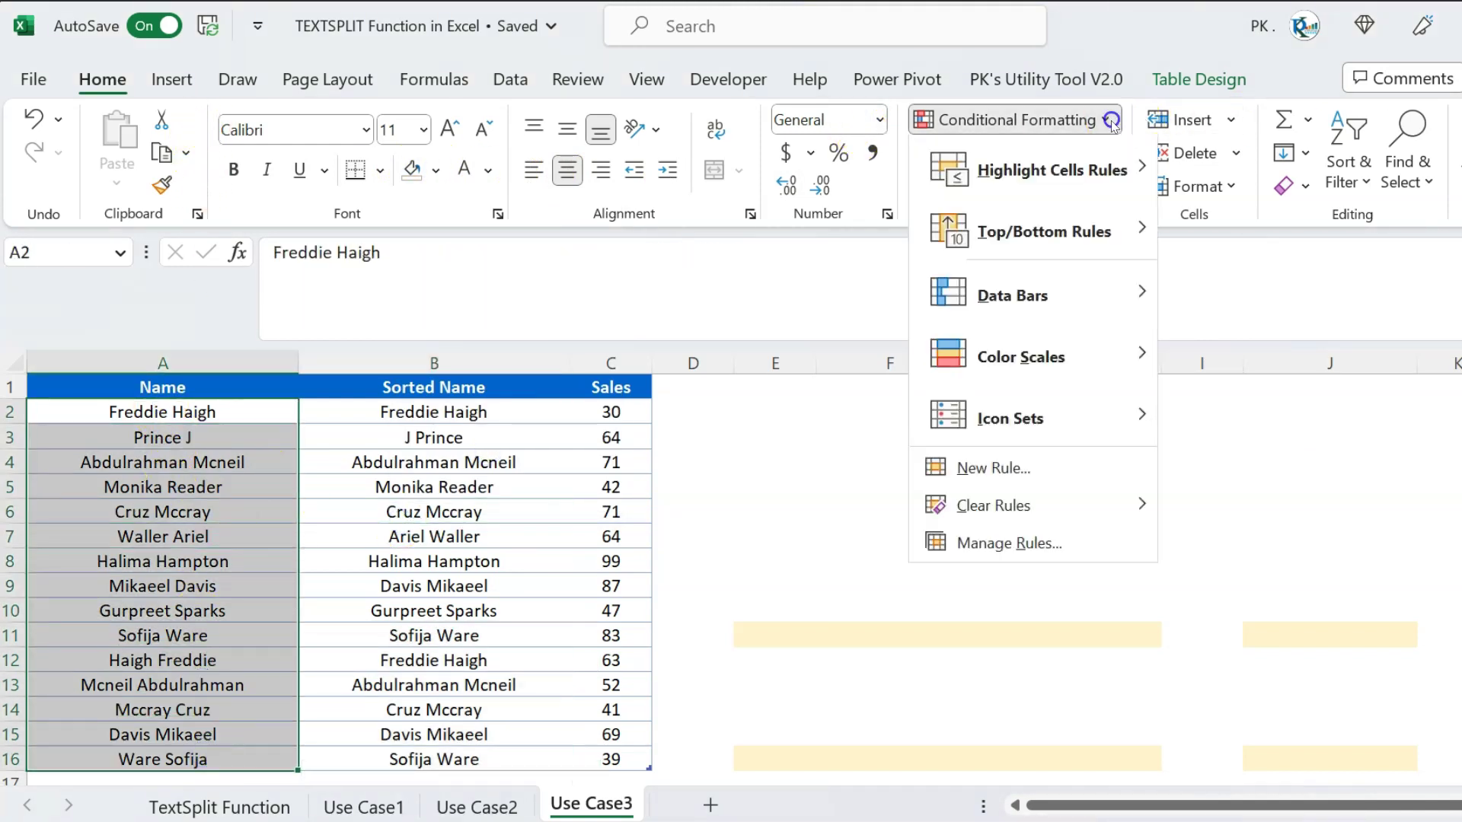
{"action": "left_click", "coordinate": [1035, 473]}
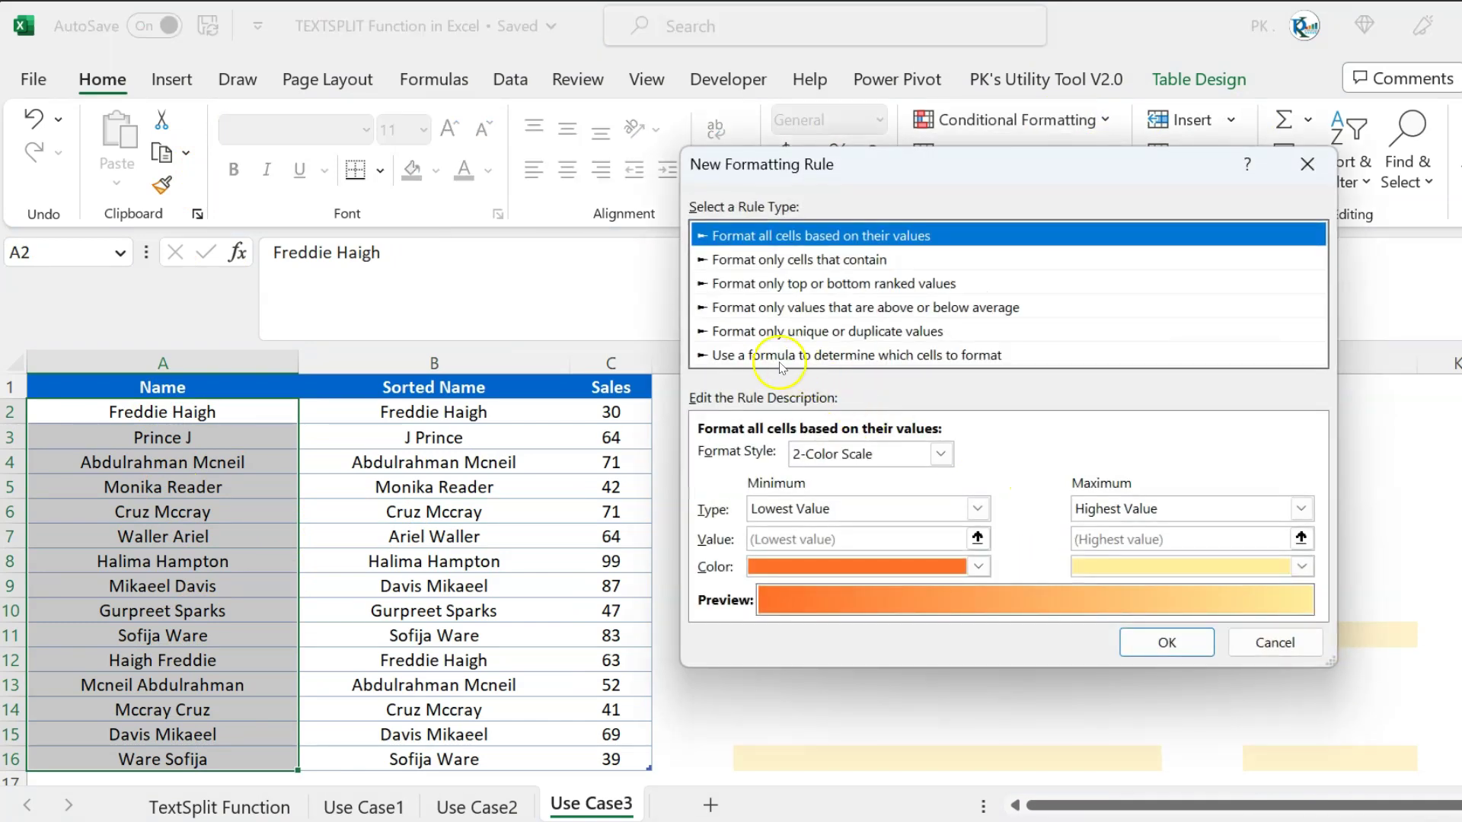
{"action": "left_click", "coordinate": [941, 355]}
{"action": "left_click", "coordinate": [795, 457]}
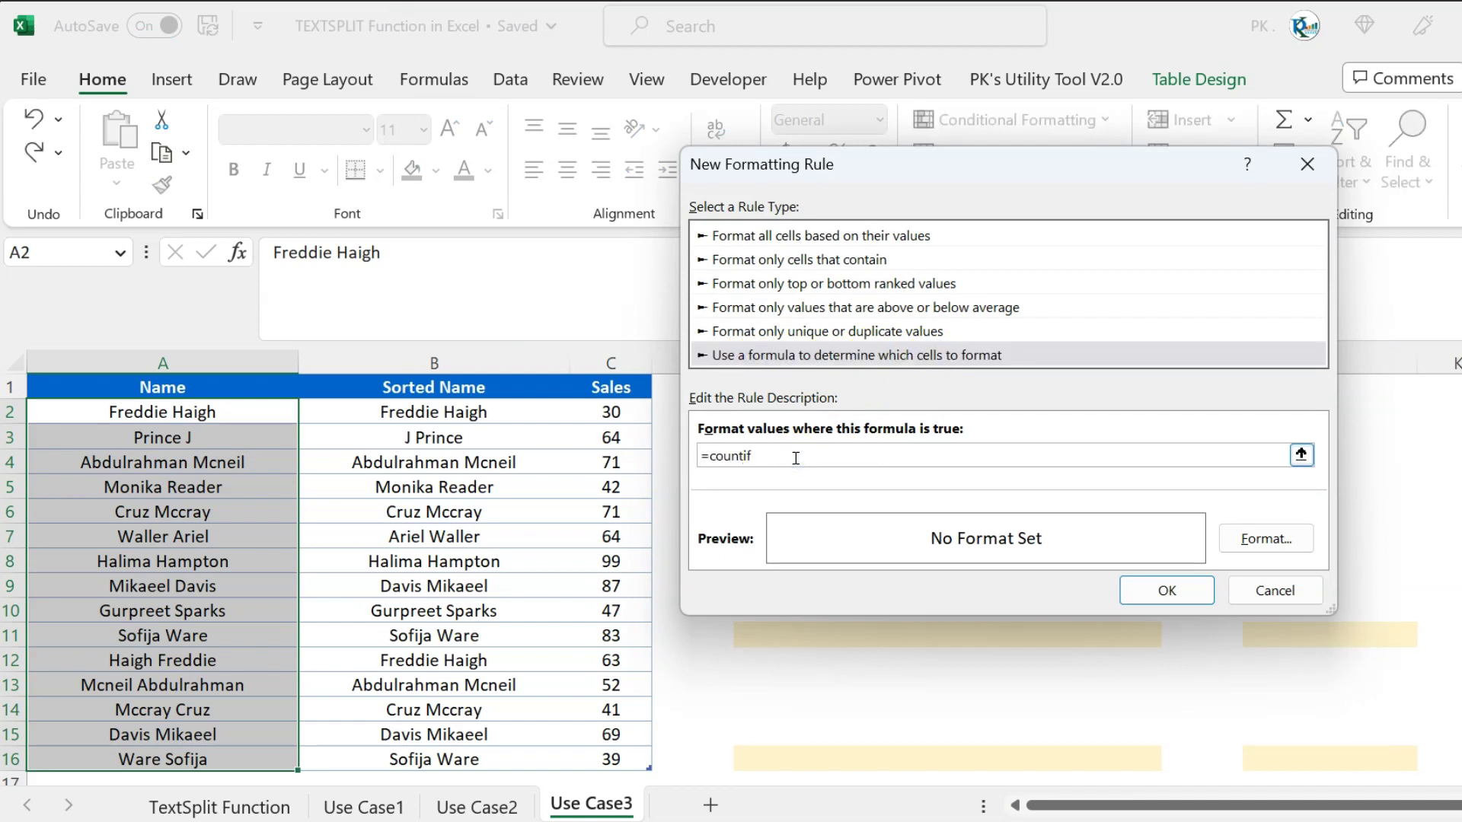
Set the rule's formula to =countif($B$2:$B$16,B2)>1, with the criteria cell as a relative reference.
{"action": "type", "text": "=countif("}
{"action": "left_click_drag", "start_coordinate": [544, 417], "coordinate": [455, 759]}
{"action": "type", "text": ","}
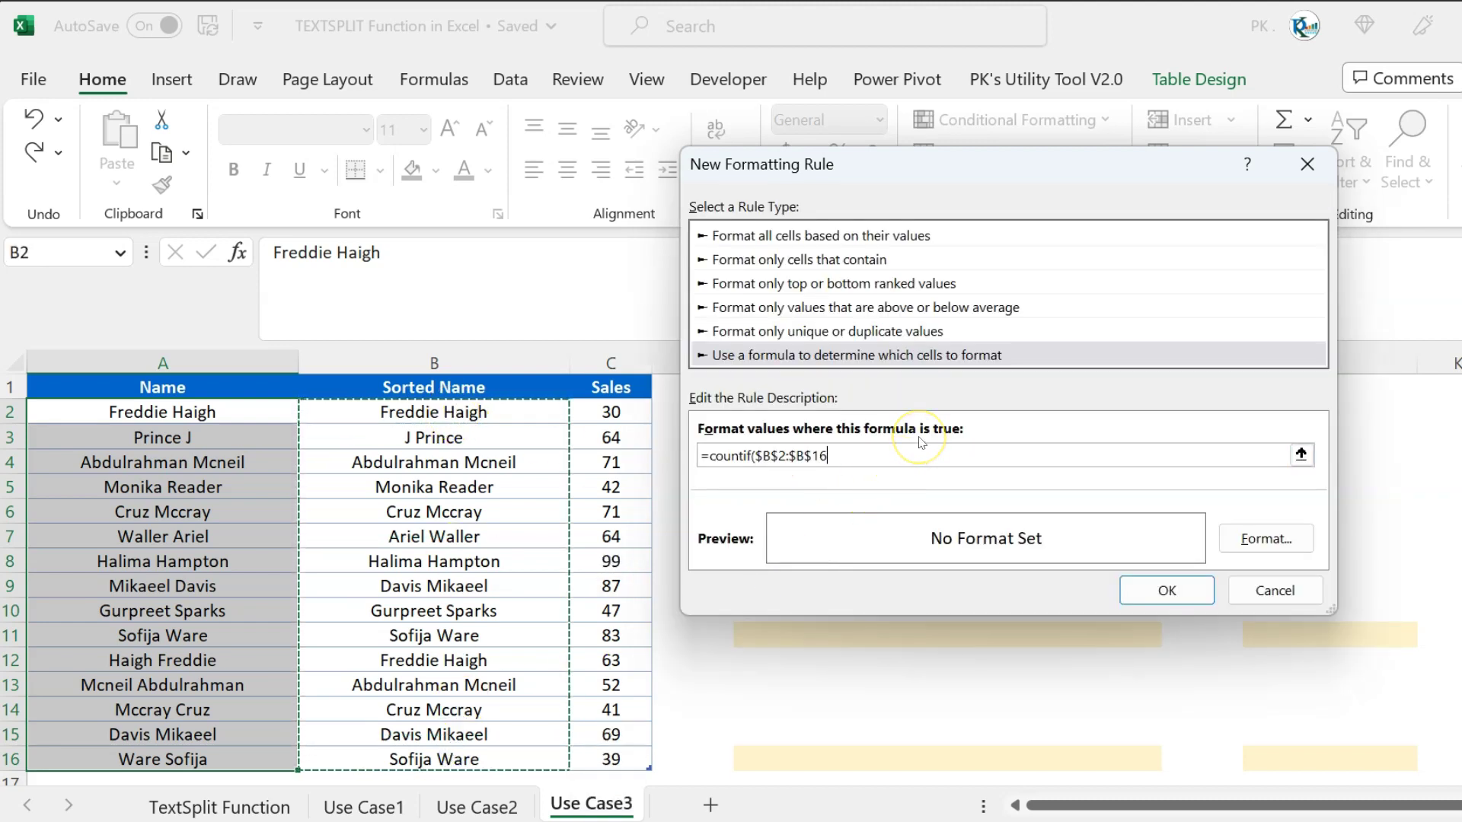
{"action": "left_click", "coordinate": [440, 409]}
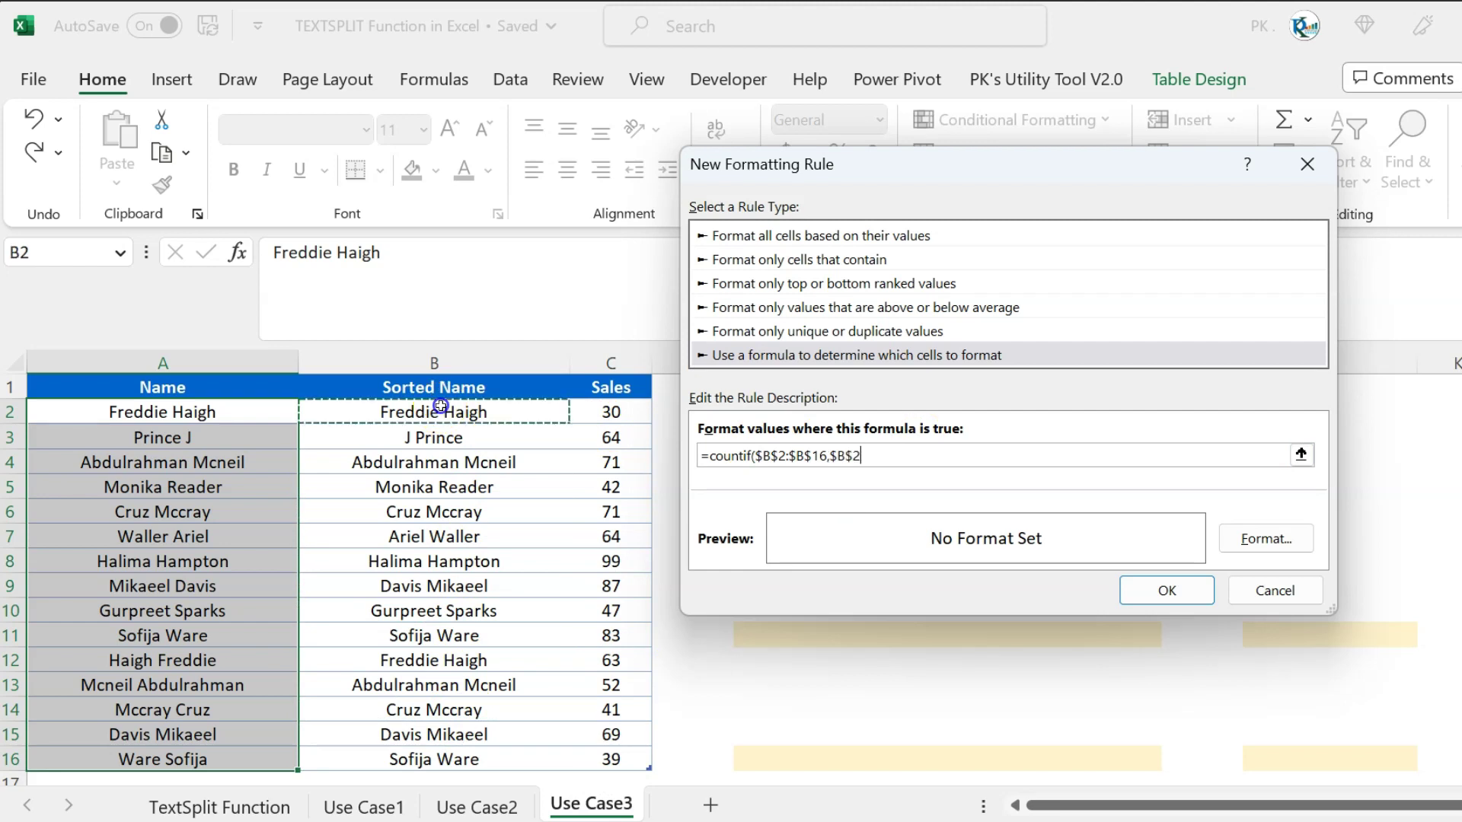
{"action": "left_click", "coordinate": [956, 452]}
{"action": "key", "text": "F4"}
{"action": "key", "text": "F4"}
{"action": "key", "text": "F4"}
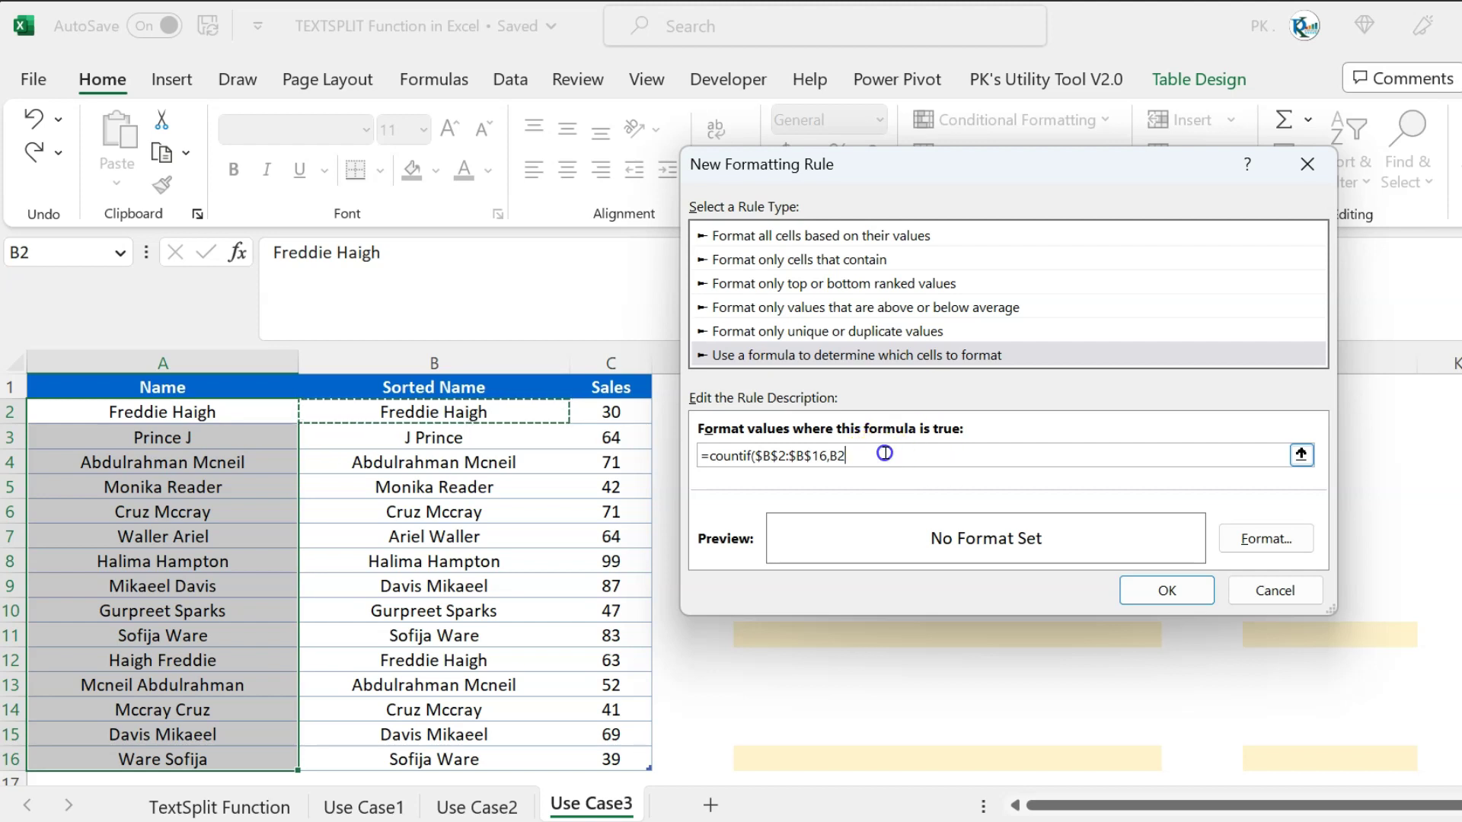
{"action": "type", "text": ")>1"}
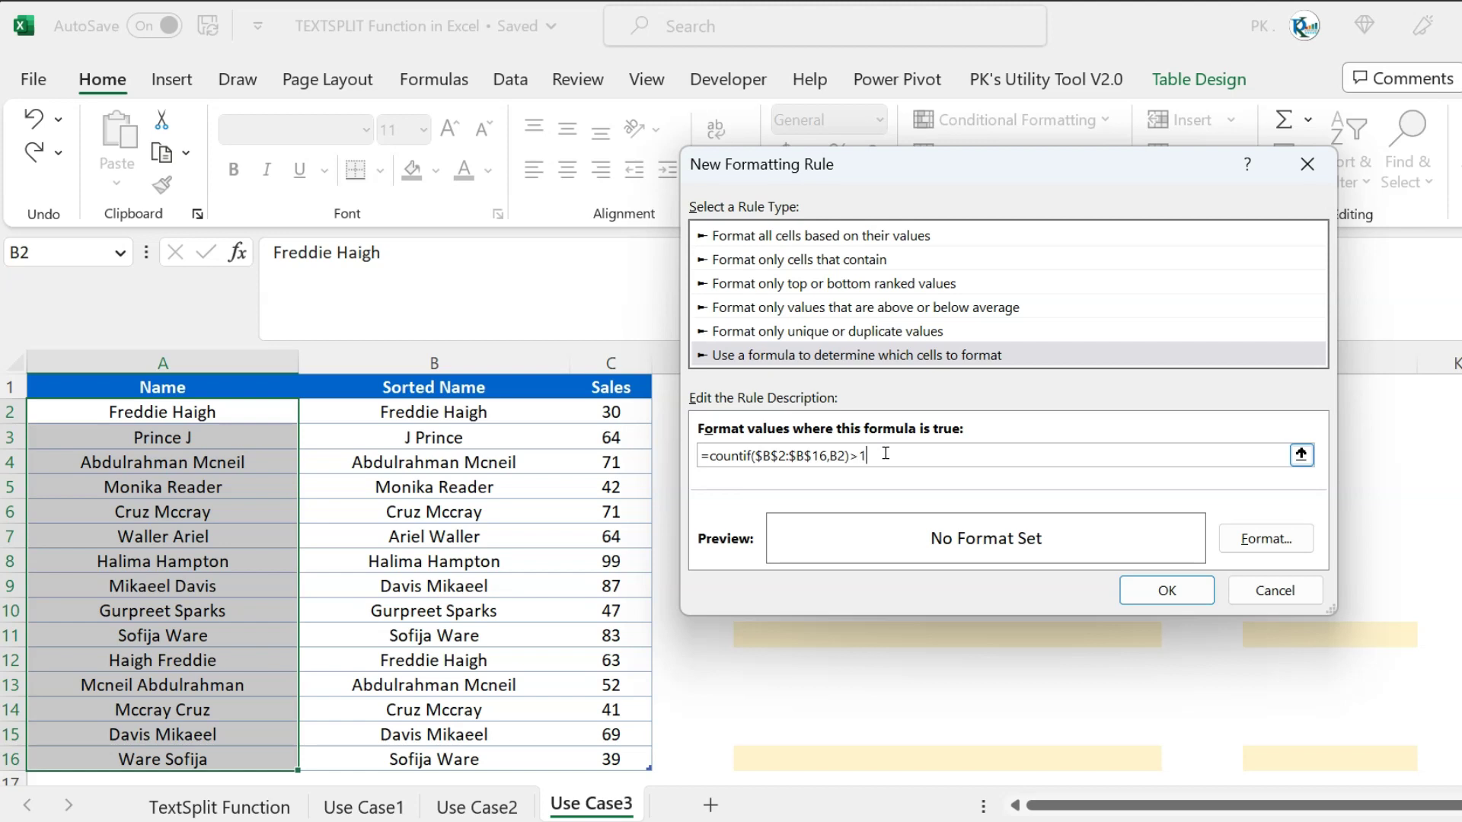
Give the rule the lightest orange background fill, apply it and check the highlighted names in A2:A16.
{"action": "left_click", "coordinate": [1266, 539]}
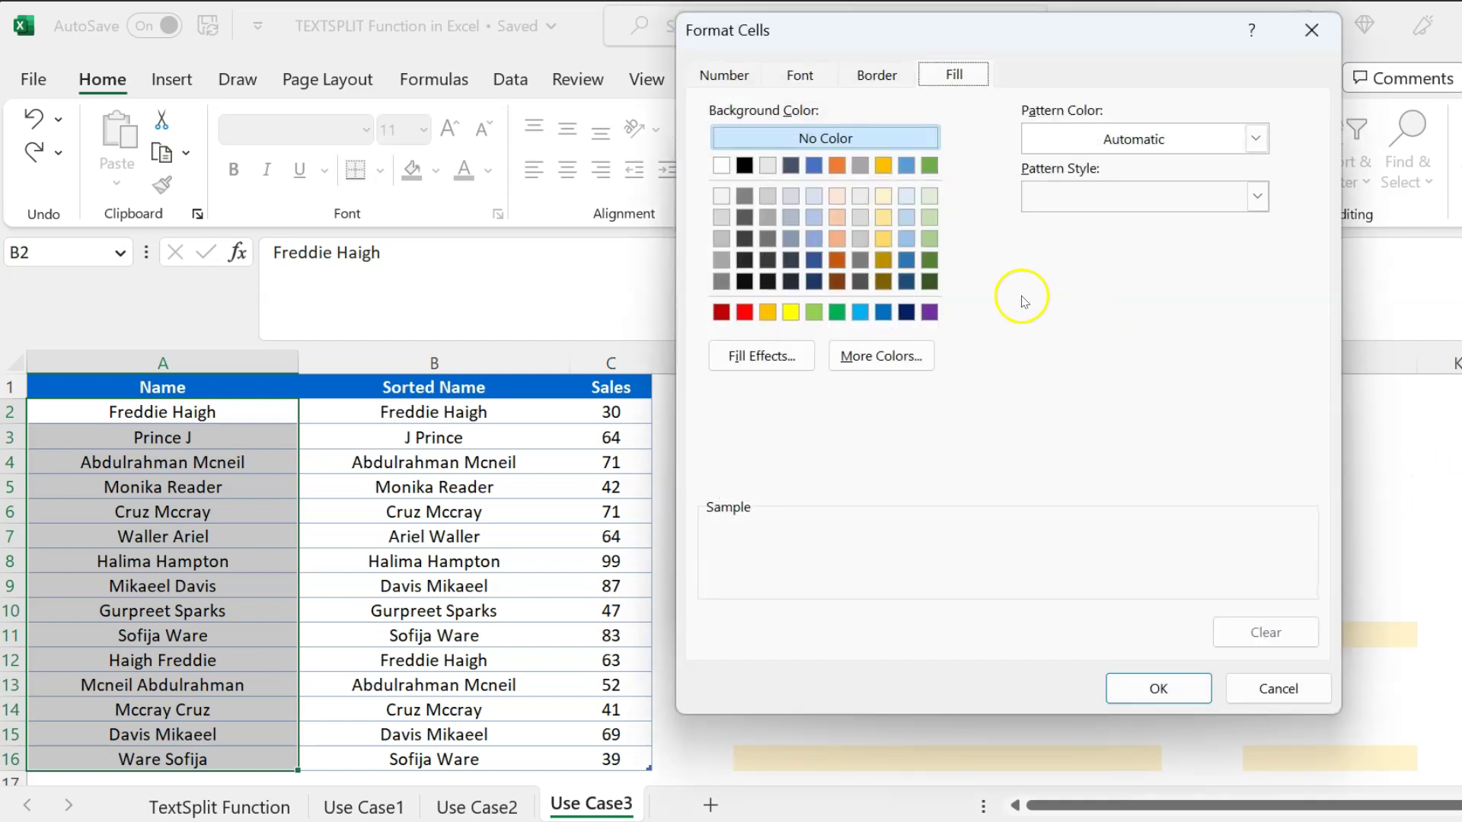
{"action": "left_click", "coordinate": [837, 196]}
{"action": "left_click", "coordinate": [1154, 688]}
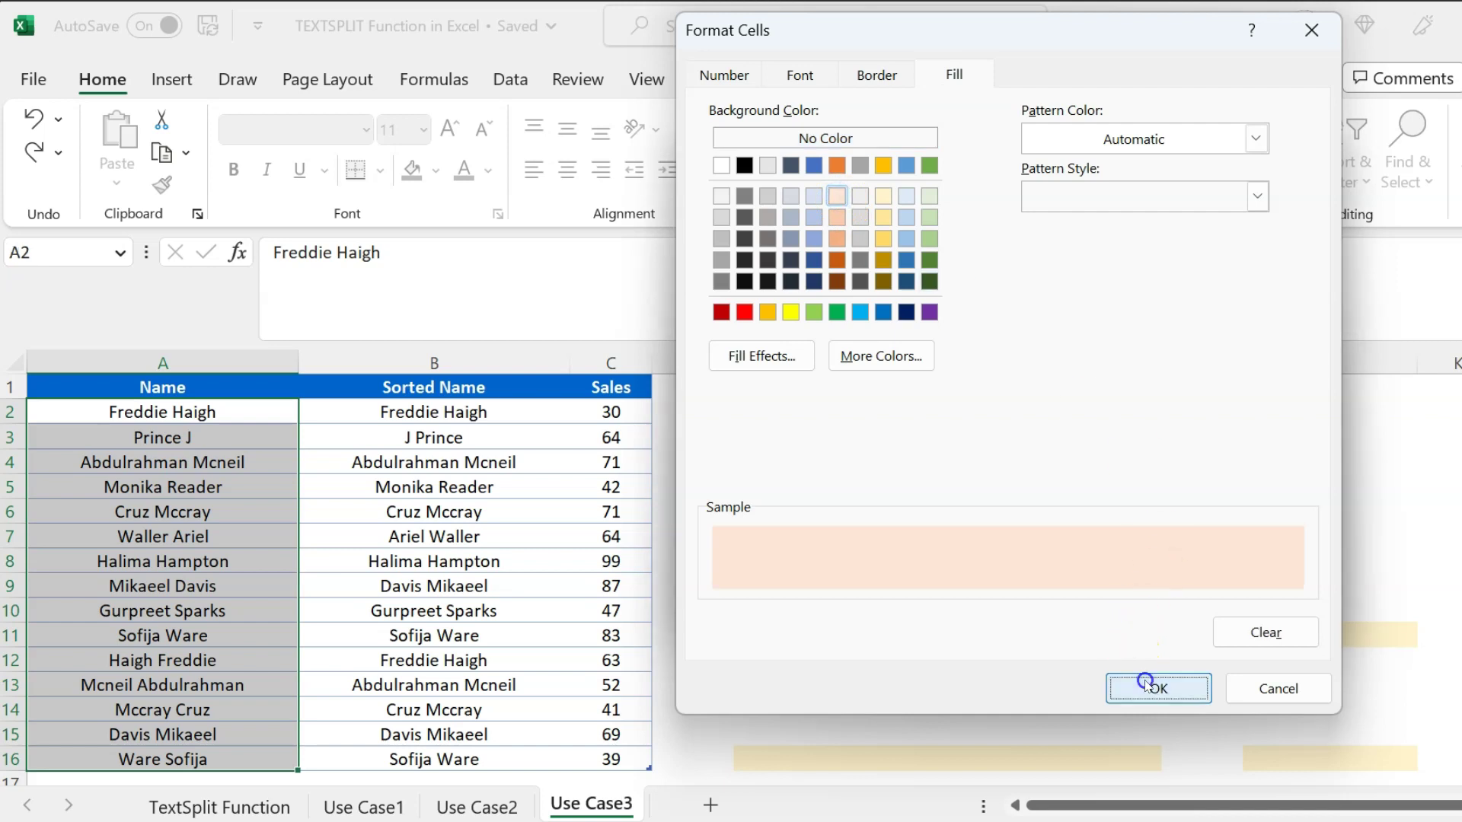
{"action": "left_click", "coordinate": [1195, 604]}
{"action": "left_click", "coordinate": [420, 511]}
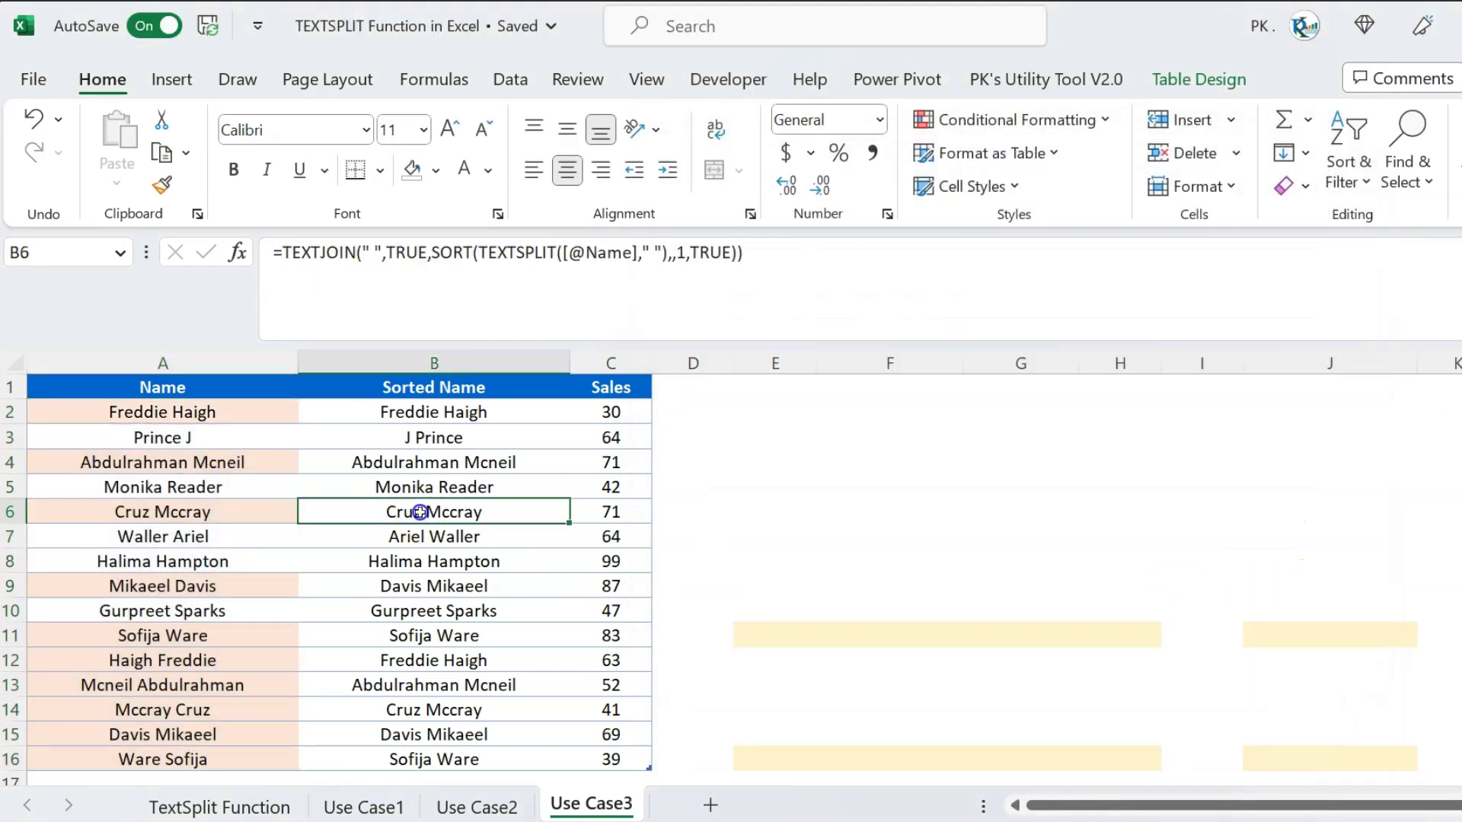
{"action": "left_click_drag", "start_coordinate": [205, 411], "coordinate": [204, 750]}
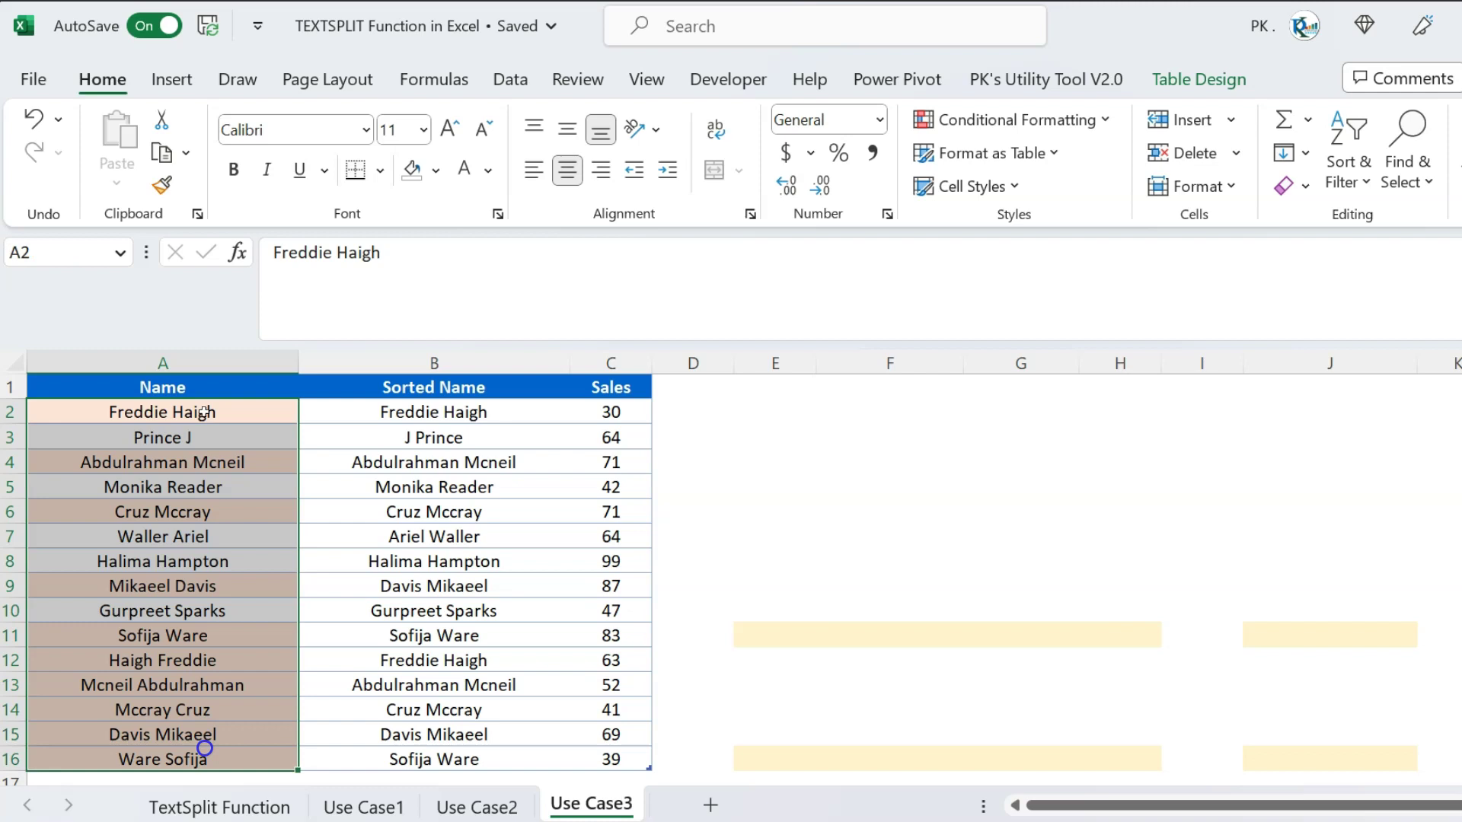
{"action": "left_click", "coordinate": [205, 410]}
Turn on the table's filters and filter the Sorted Name column by the name copied from A6.
{"action": "left_click", "coordinate": [408, 386]}
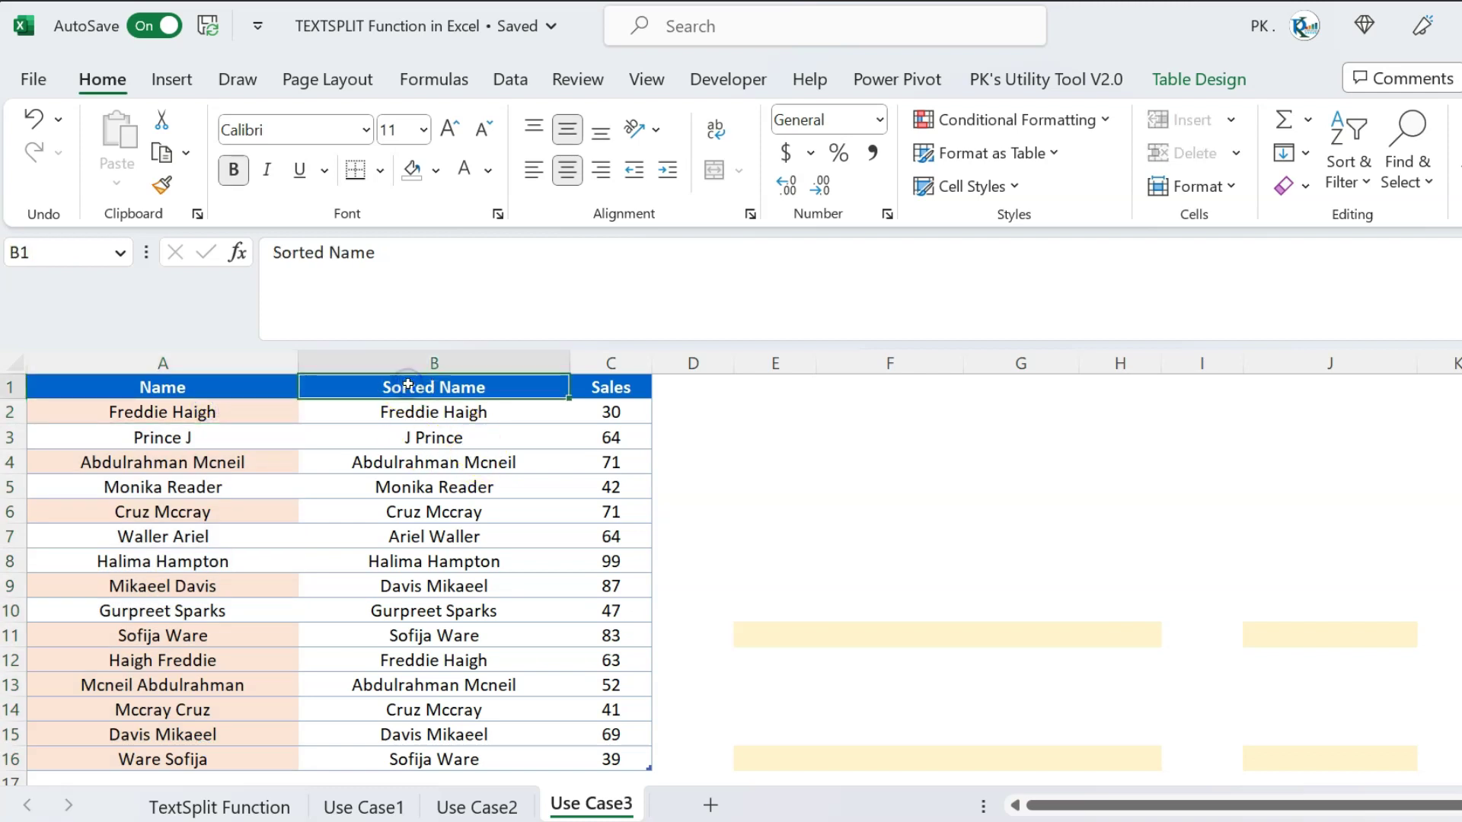
{"action": "key", "text": "ctrl+shift+l"}
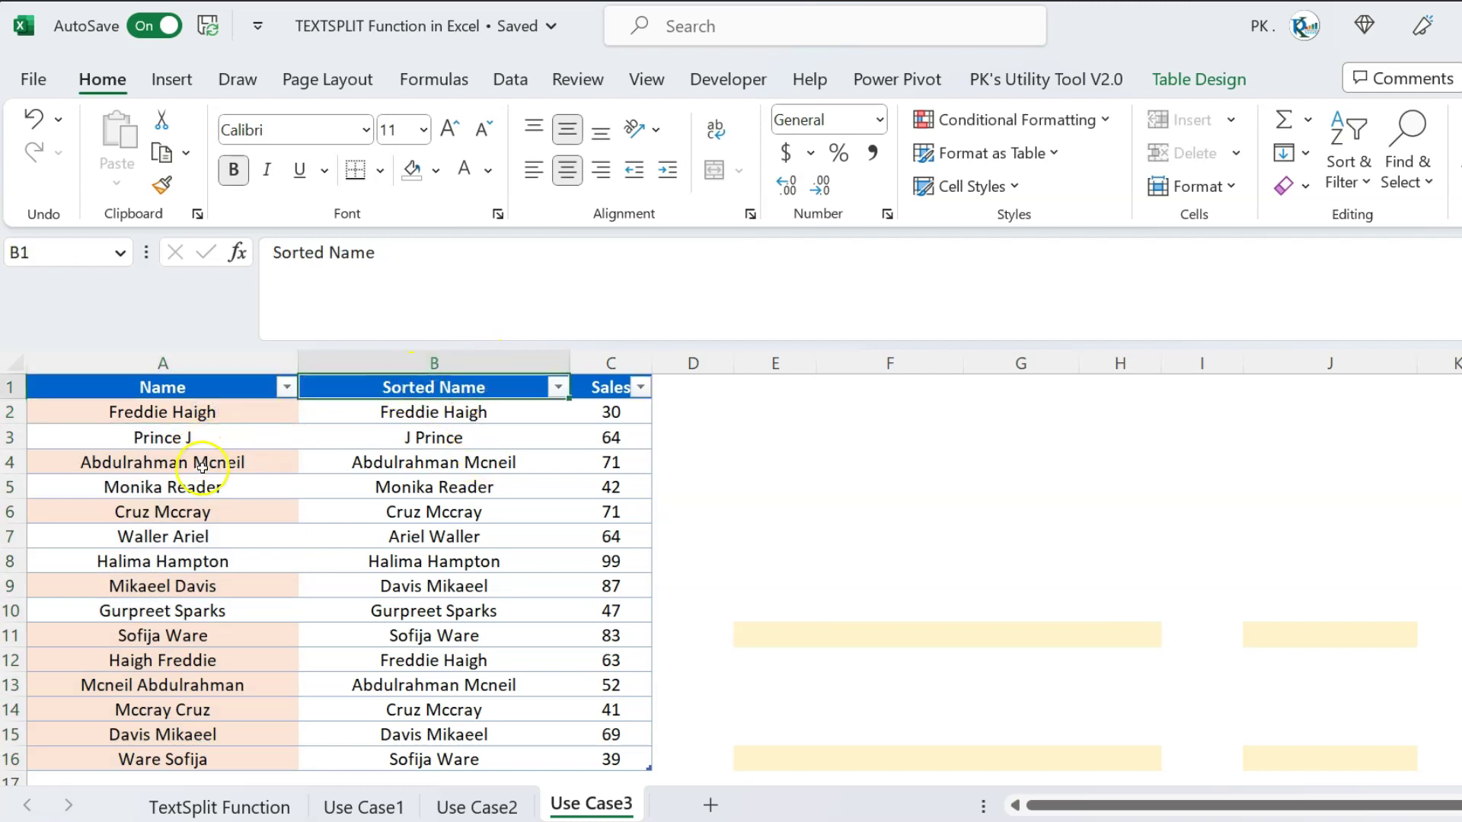
{"action": "left_click", "coordinate": [156, 511]}
{"action": "left_click_drag", "start_coordinate": [395, 263], "coordinate": [72, 263]}
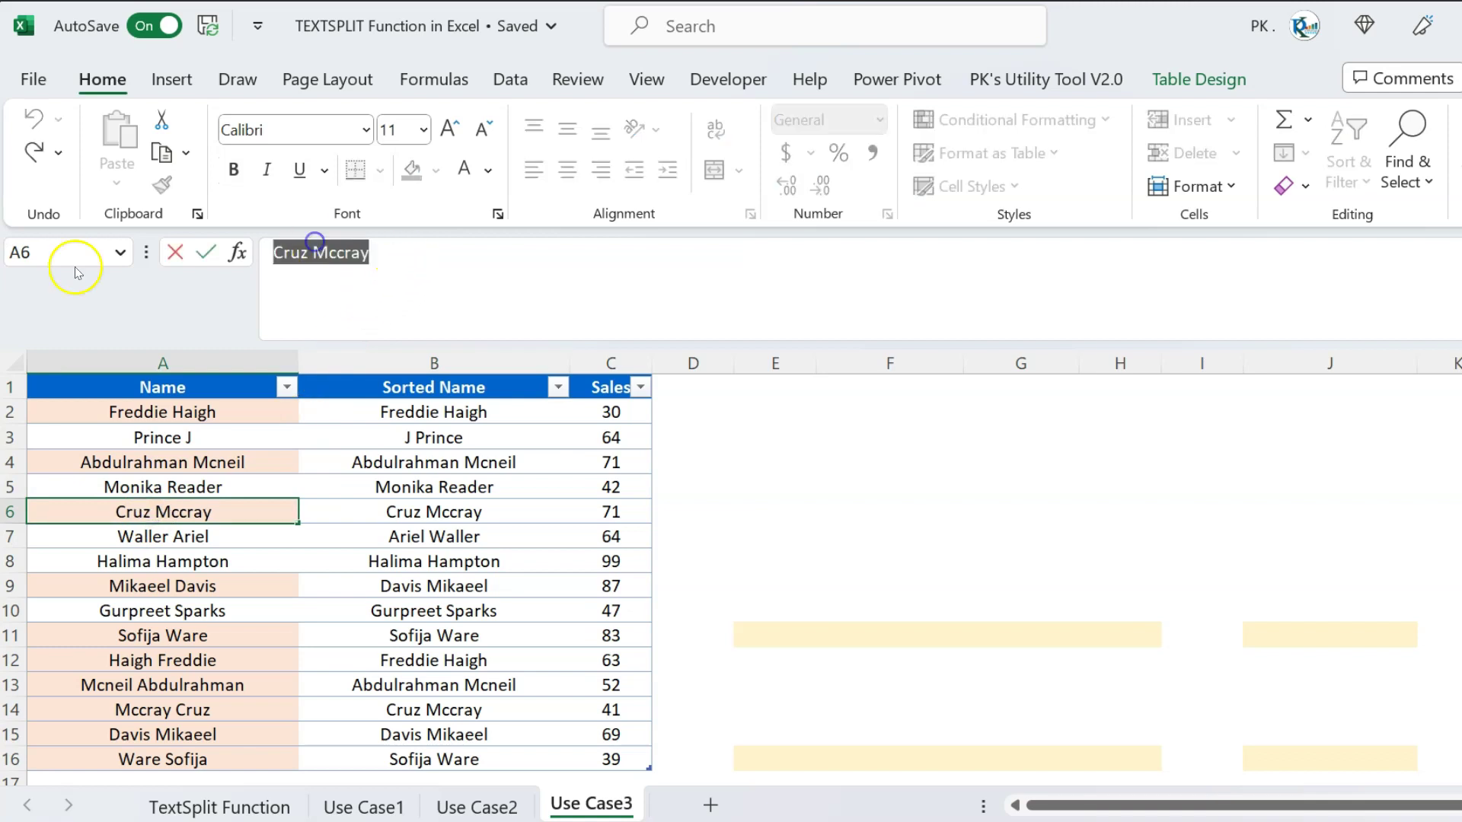
{"action": "left_click", "coordinate": [452, 385]}
{"action": "left_click", "coordinate": [560, 388]}
{"action": "left_click", "coordinate": [359, 542]}
{"action": "key", "text": "ctrl+v"}
{"action": "left_click", "coordinate": [381, 816]}
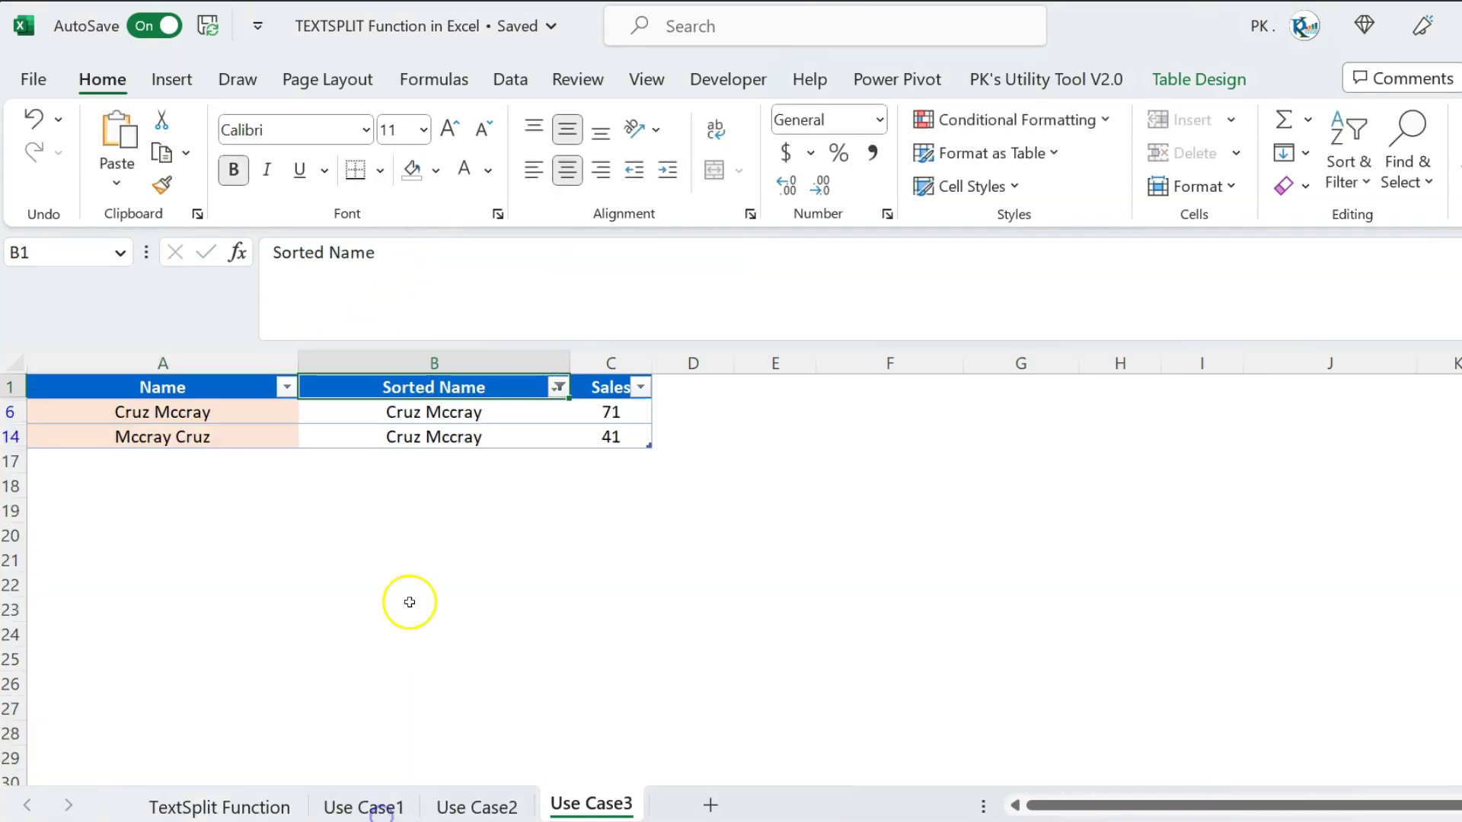
Compare the two filtered names in column A and turn off the table's filters.
{"action": "mouse_move", "coordinate": [195, 414]}
{"action": "left_mouse_down"}
{"action": "mouse_move", "coordinate": [196, 451]}
{"action": "mouse_move", "coordinate": [200, 427]}
{"action": "left_mouse_up"}
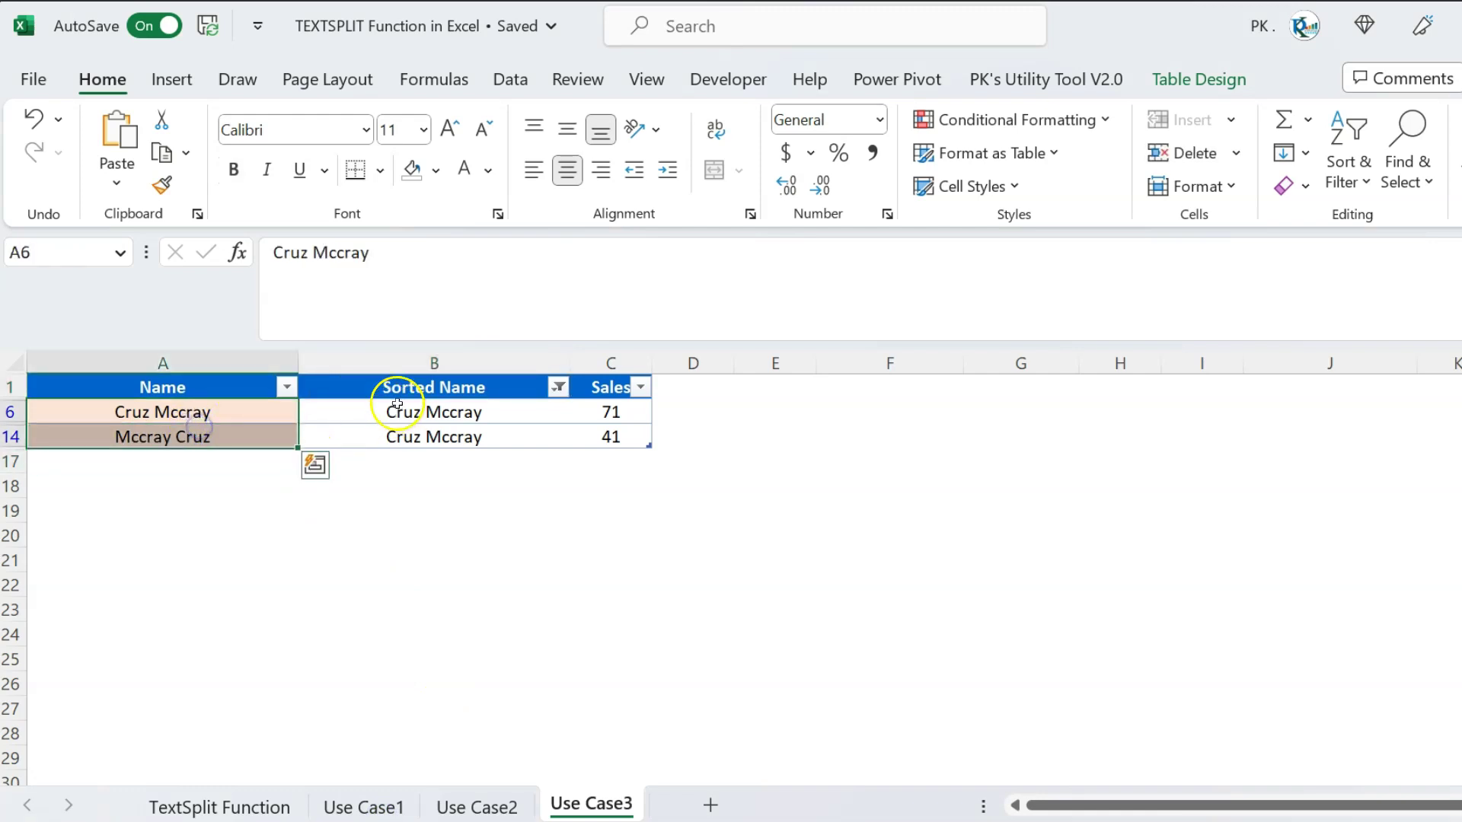
{"action": "left_click", "coordinate": [473, 383]}
{"action": "key", "text": "ctrl+shift+l"}
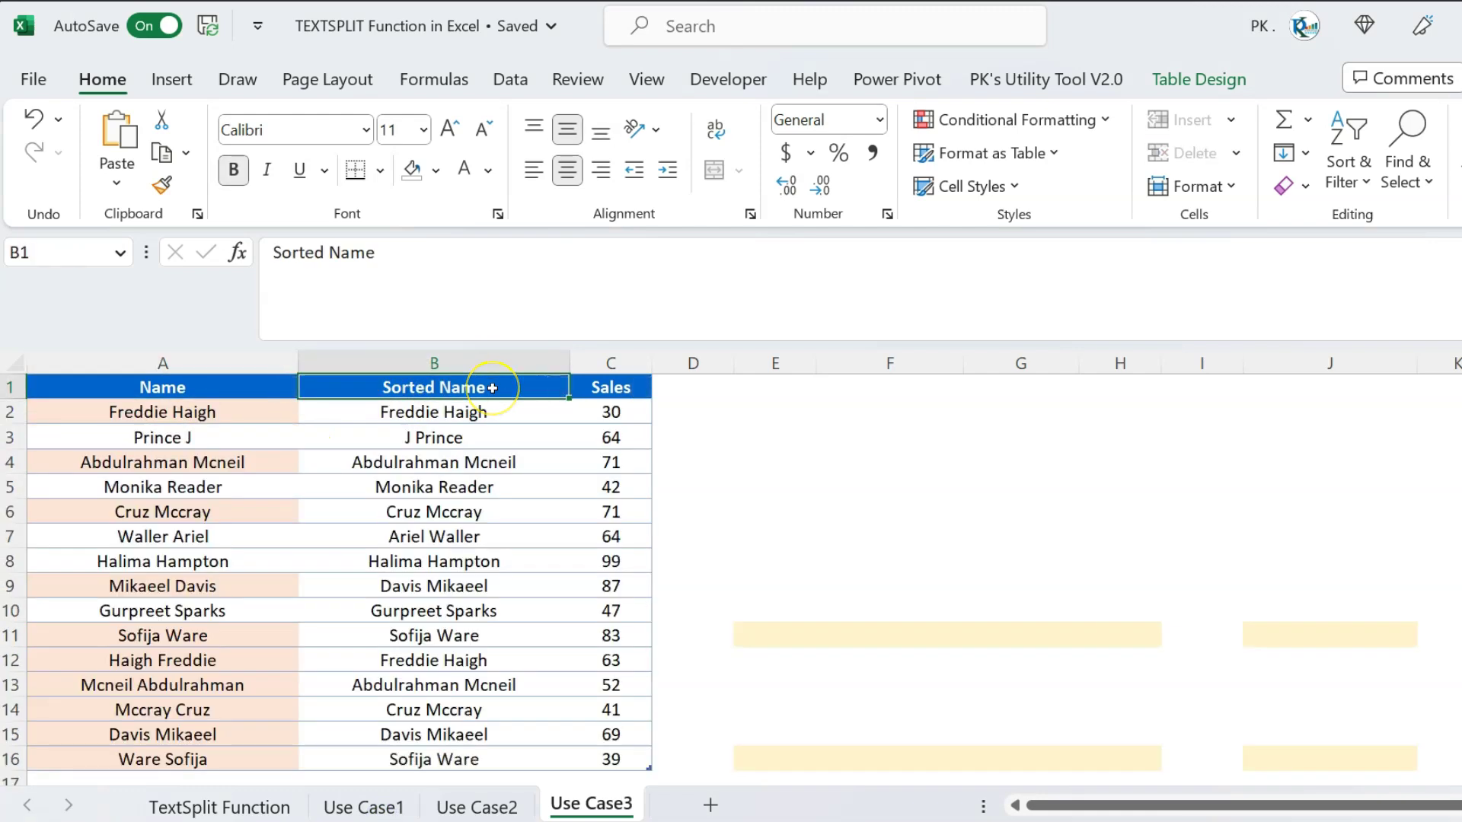
{"action": "key", "text": "Down"}
{"action": "key", "text": "Right"}
Remove the leftover light yellow fill from E9:K17 and return to cell A1.
{"action": "left_click_drag", "start_coordinate": [783, 597], "coordinate": [1431, 780]}
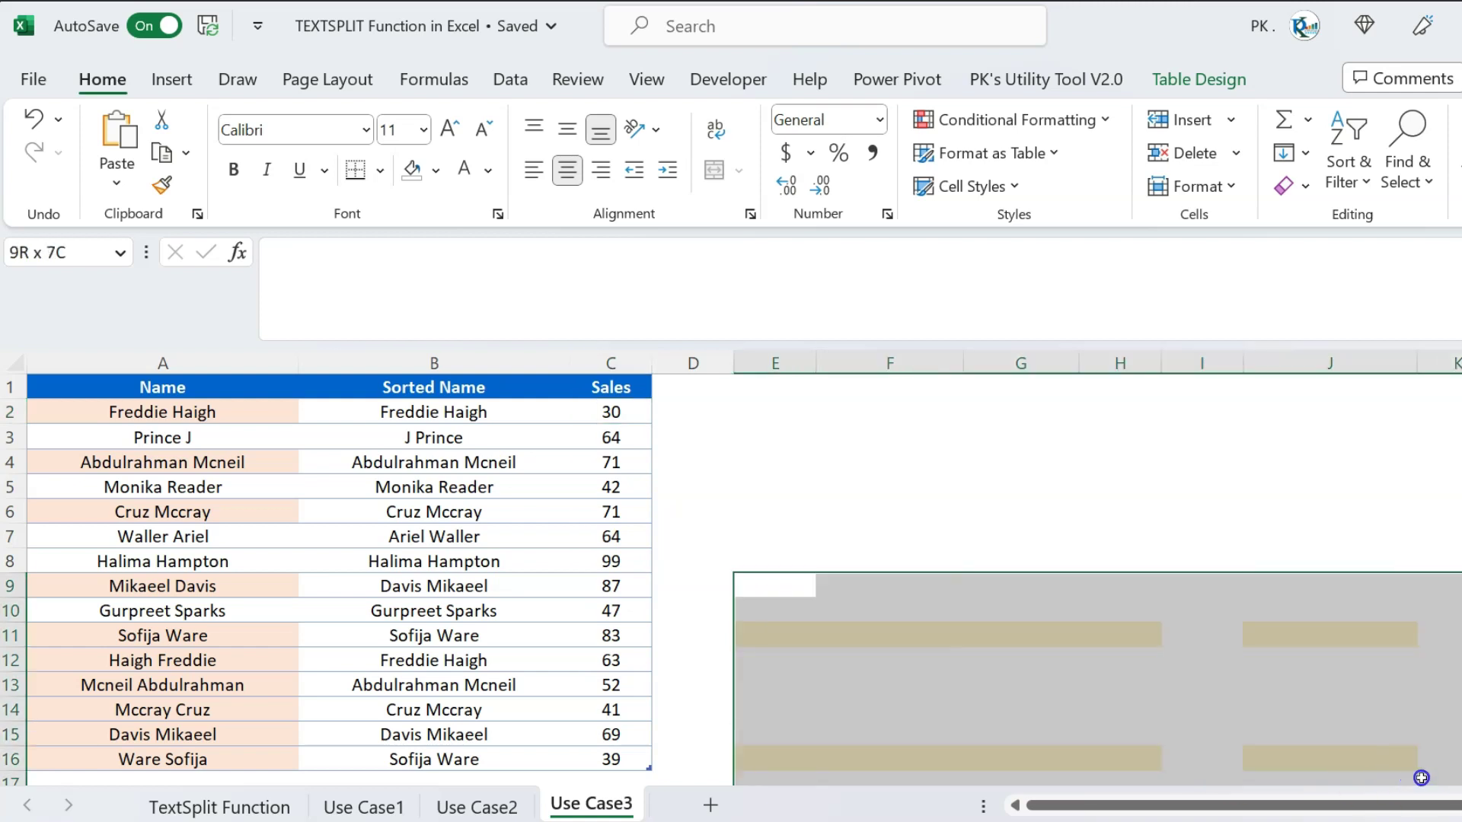
{"action": "left_click", "coordinate": [1013, 514]}
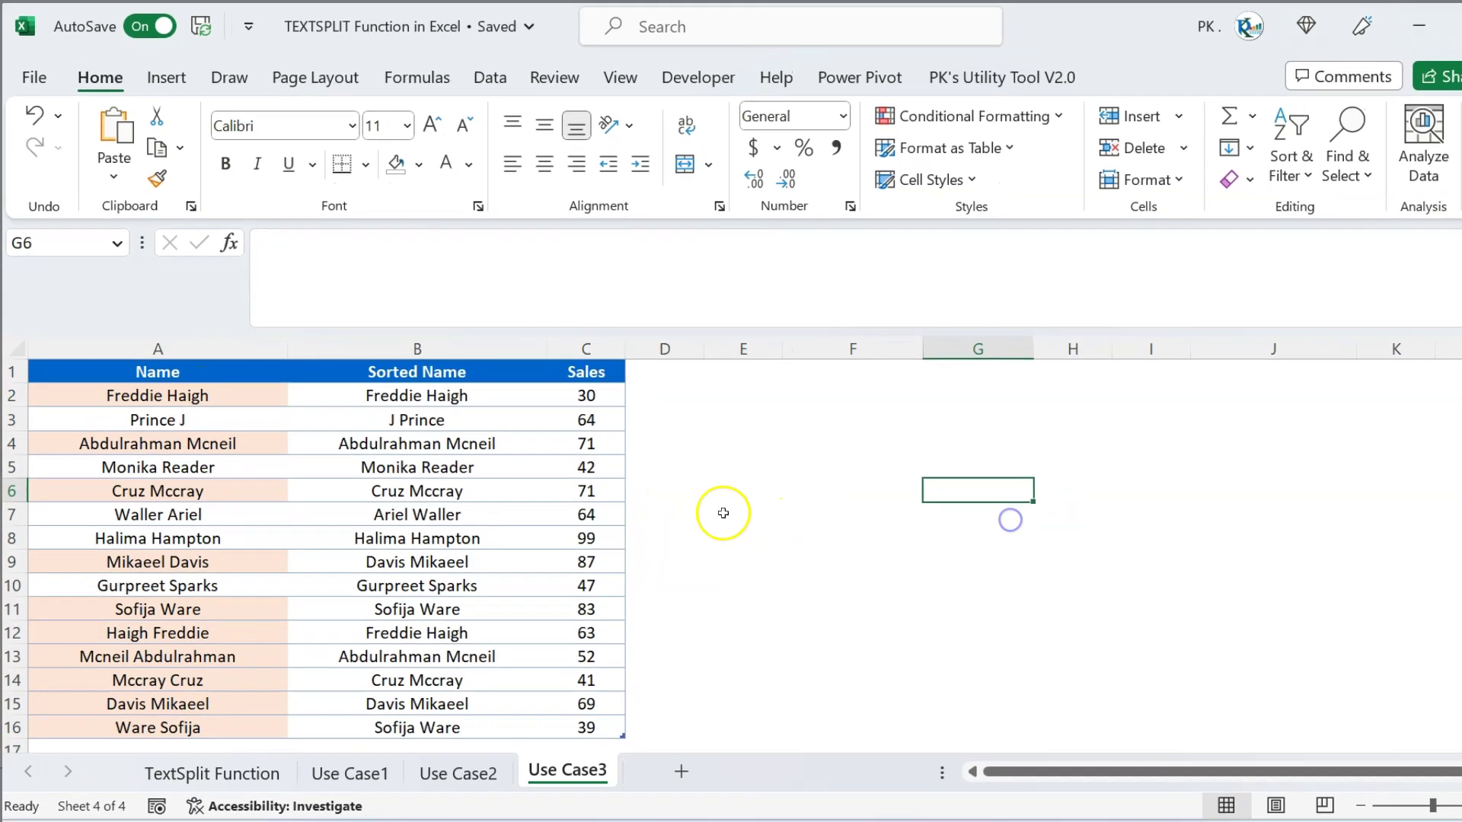
{"action": "key", "text": "ctrl+Home"}
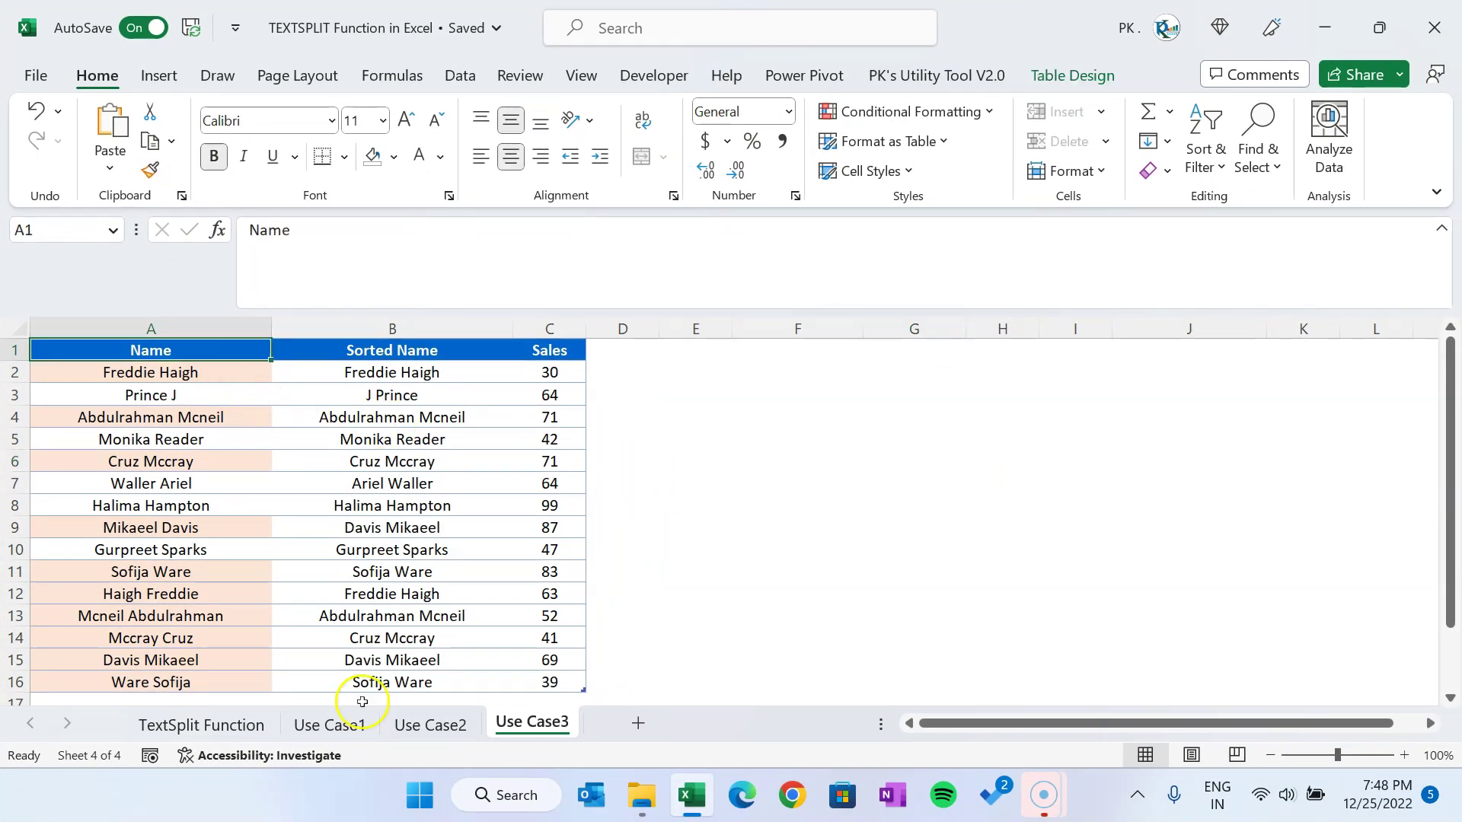